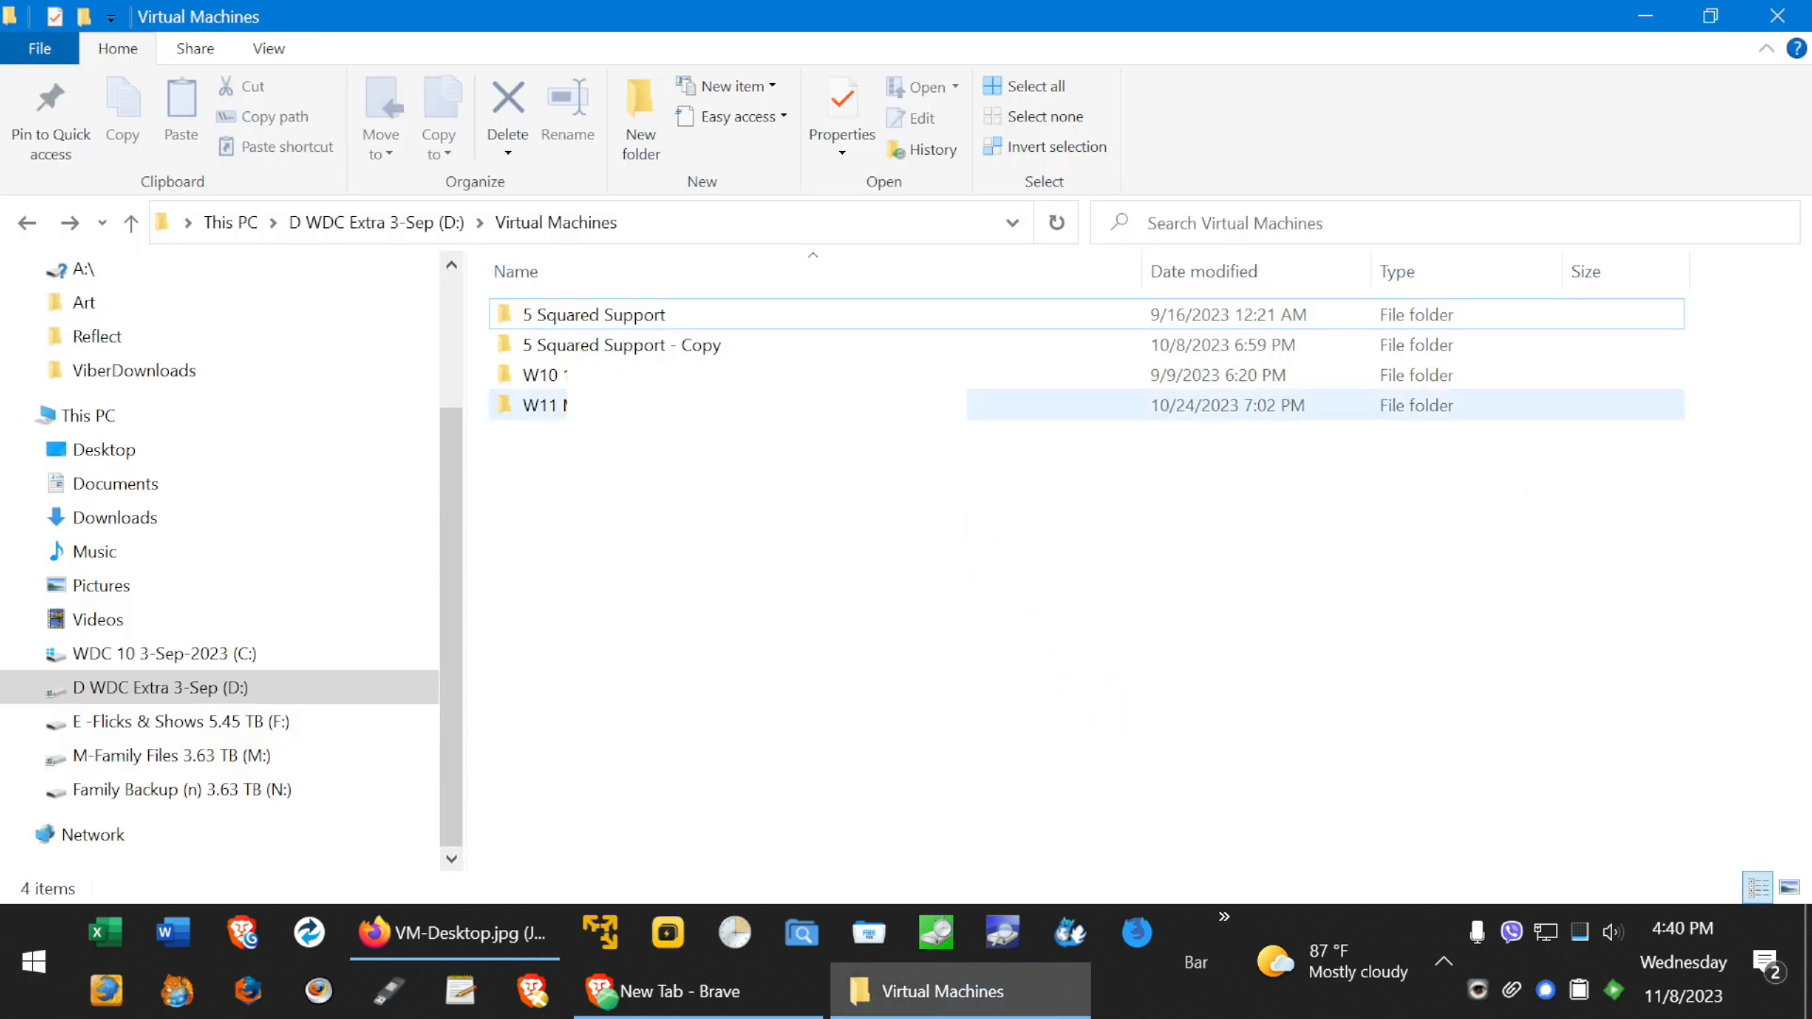
left_click(688, 343)
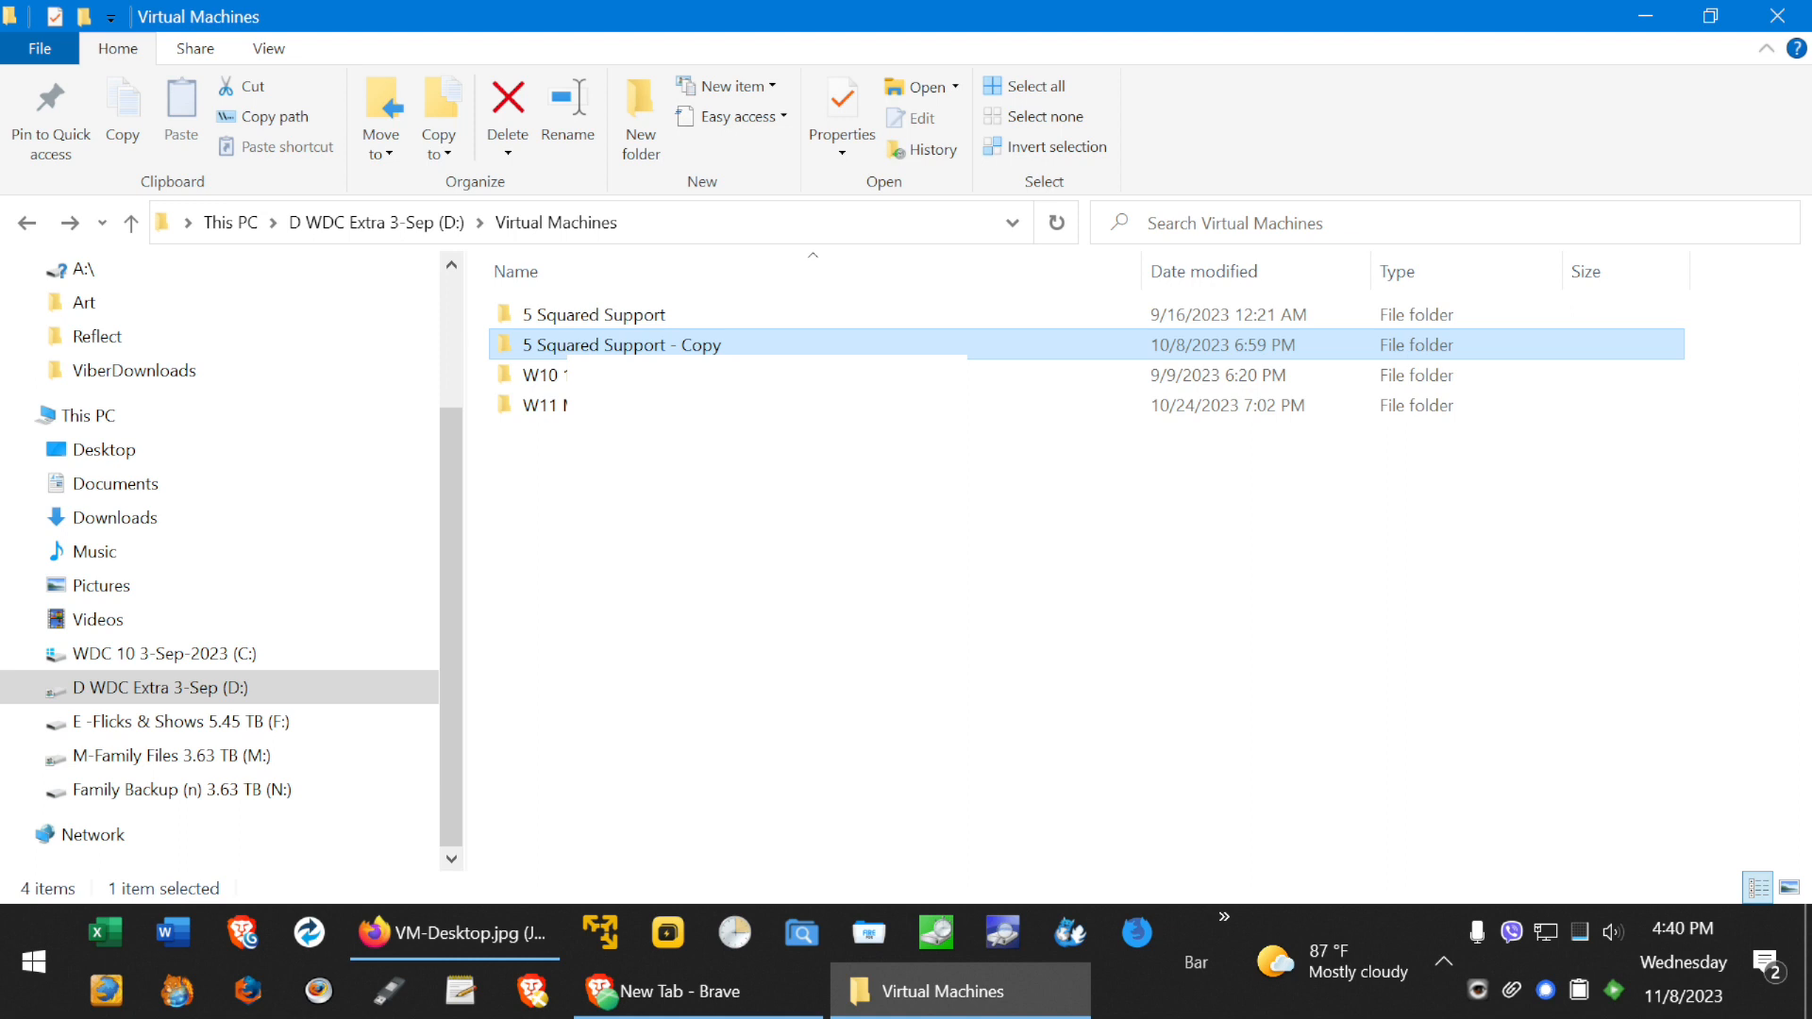
left_click(665, 462)
left_click(608, 319)
left_click(650, 345)
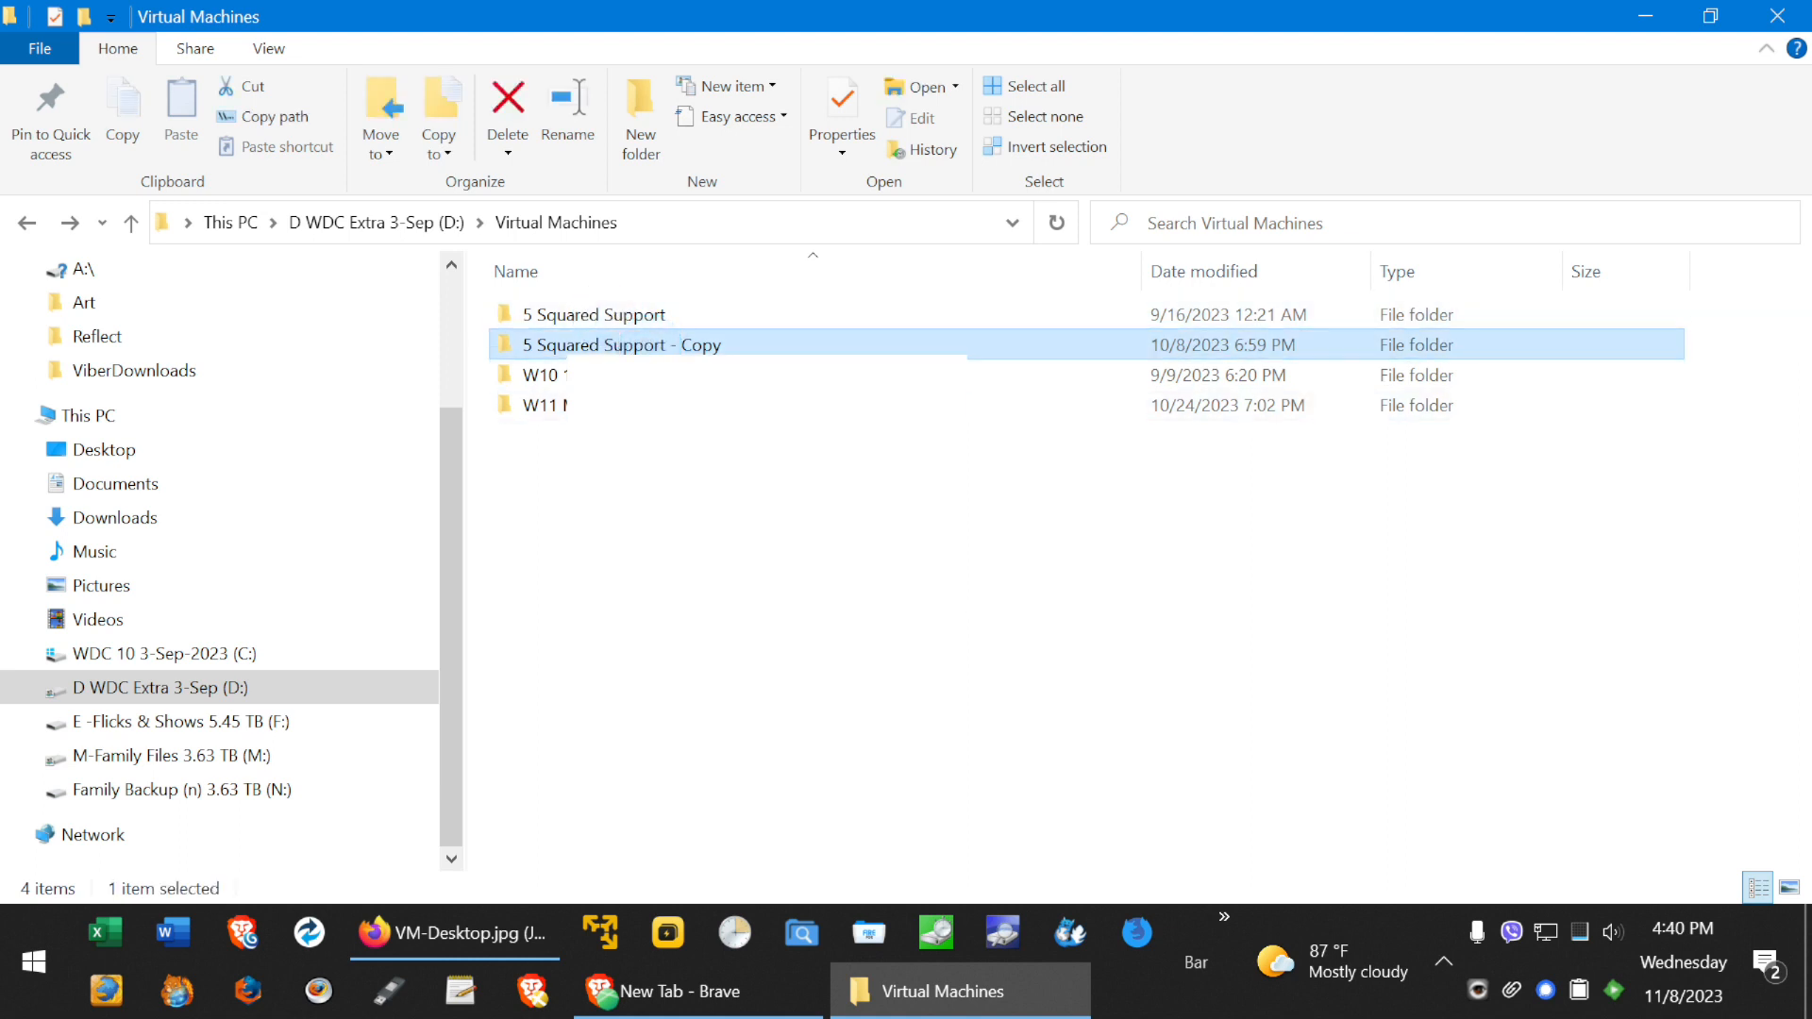
left_click(620, 307)
left_click(677, 345)
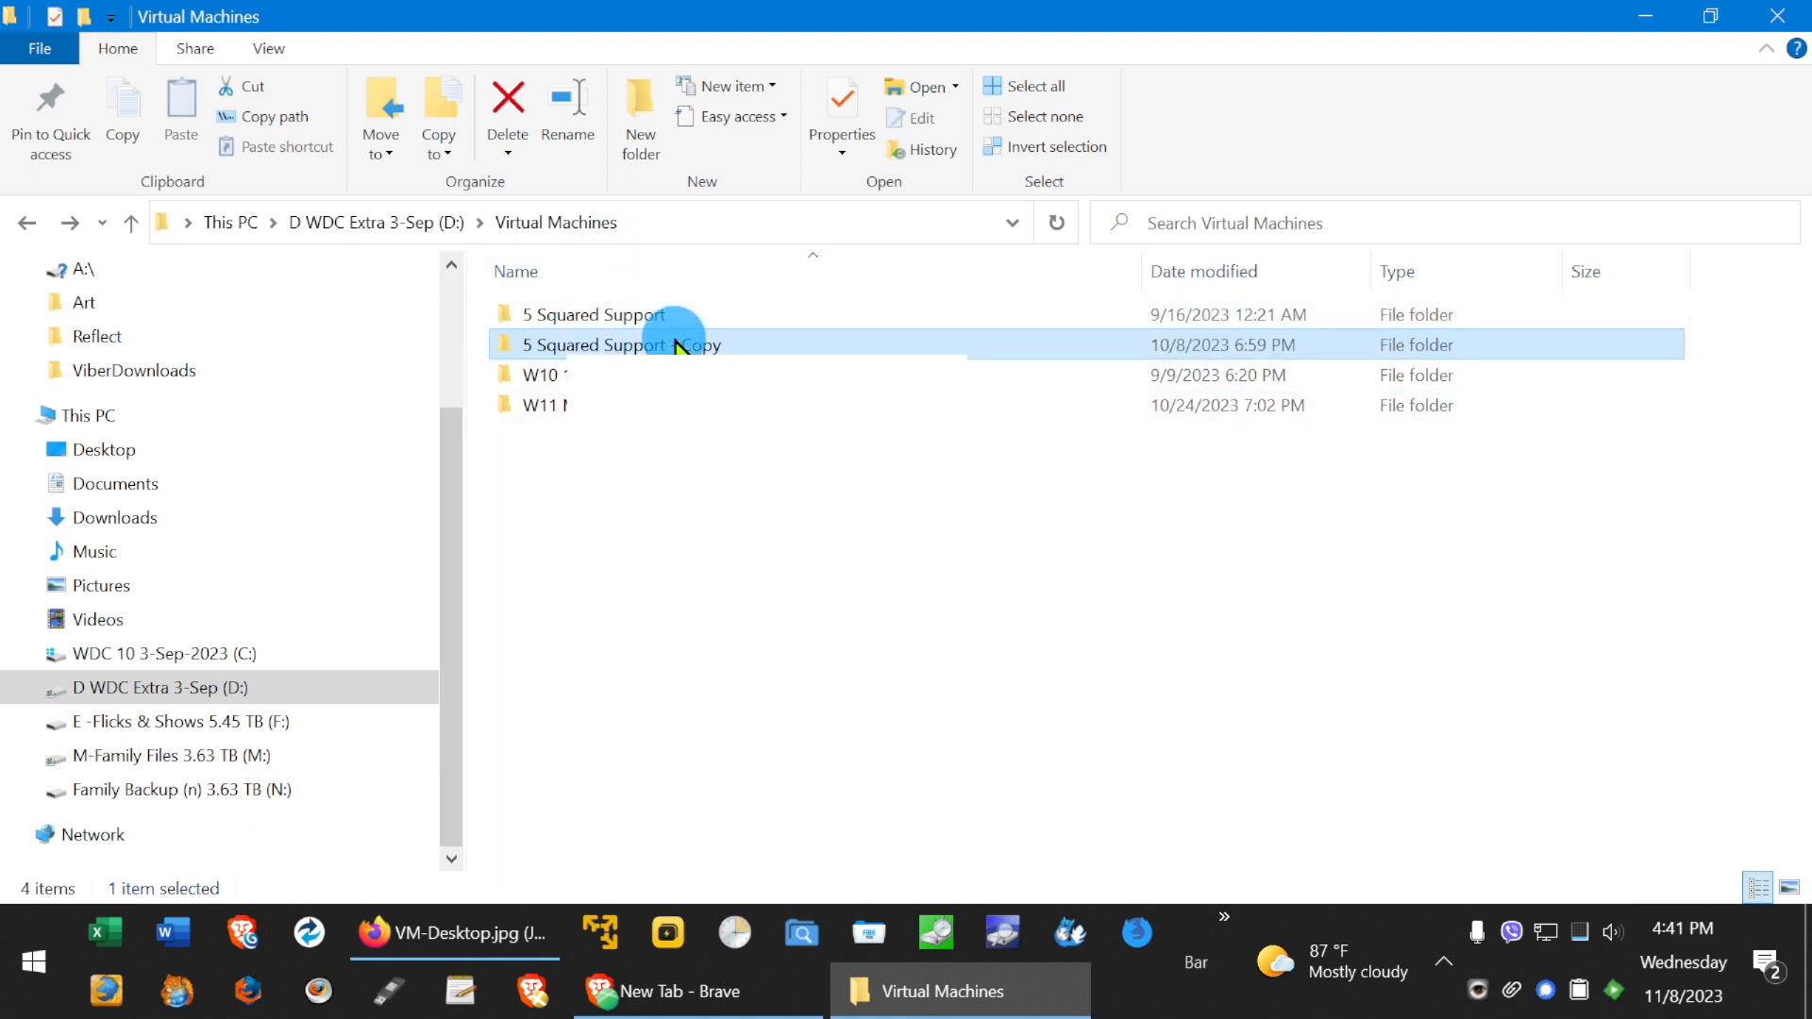
Step: Duplicate the "5 Squared Support" folder inside the Virtual Machines folder
left_click(628, 314)
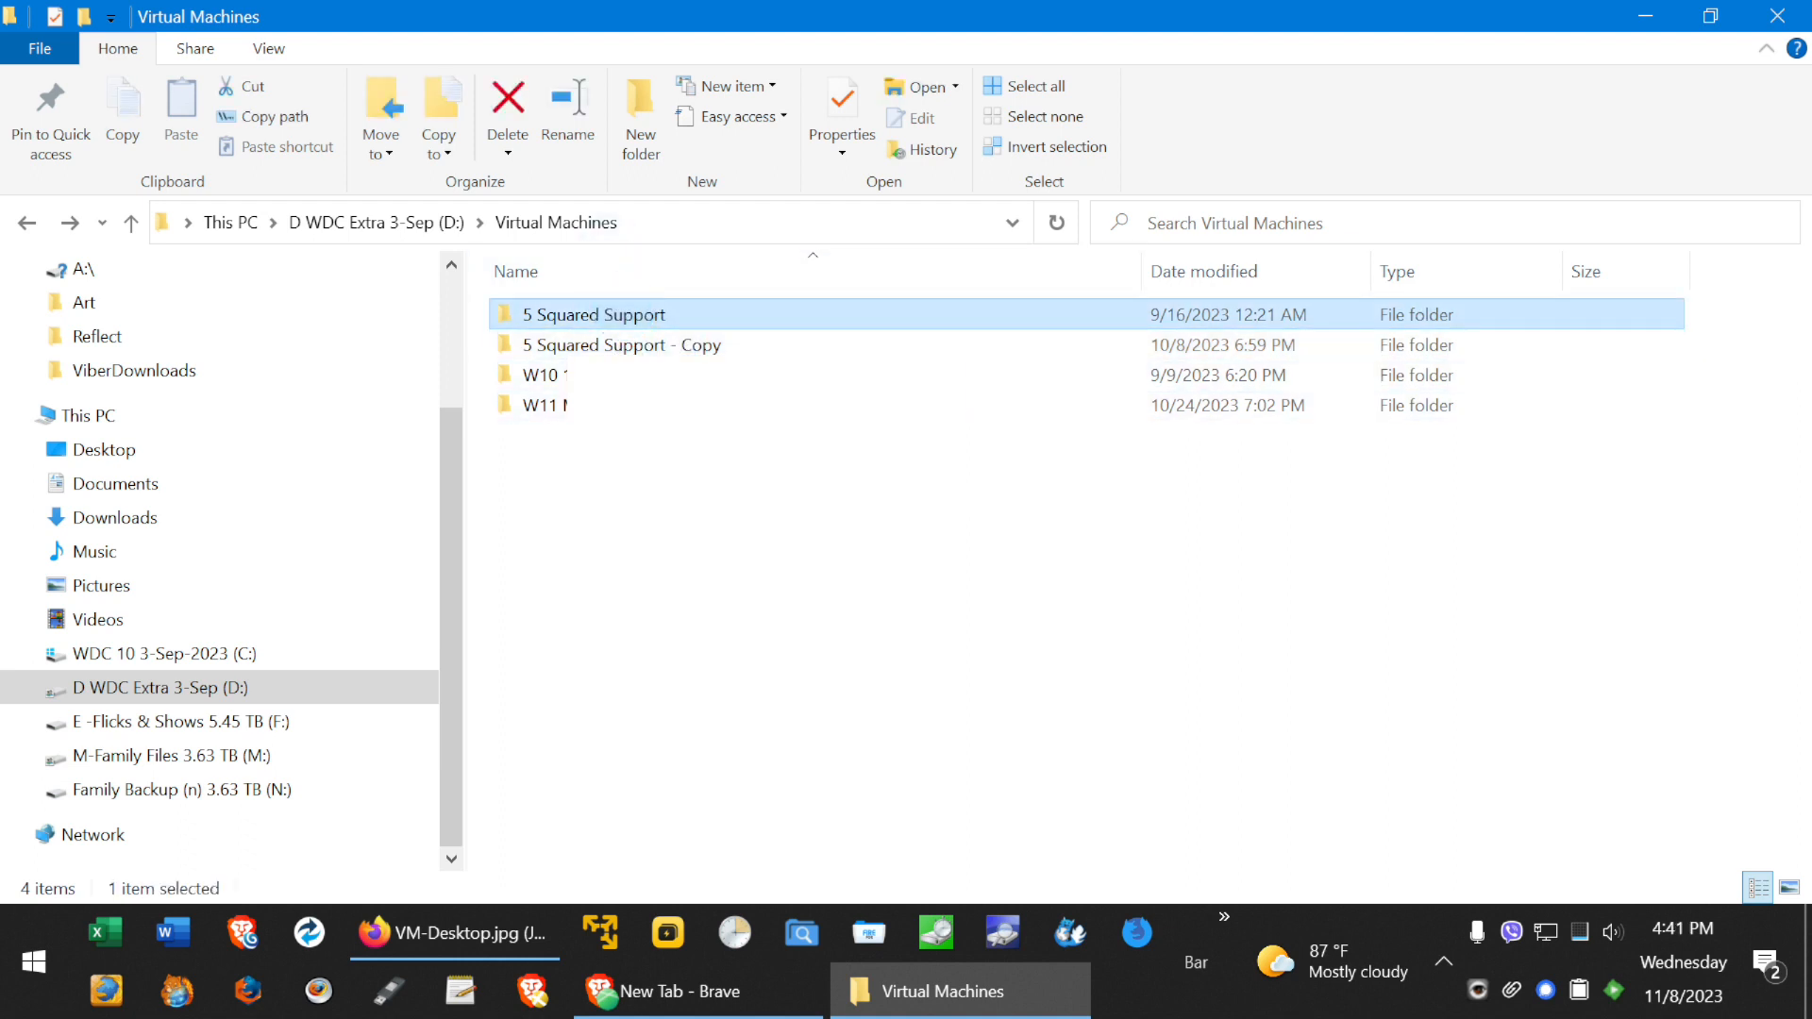
key("ctrl+c")
right_click(672, 491)
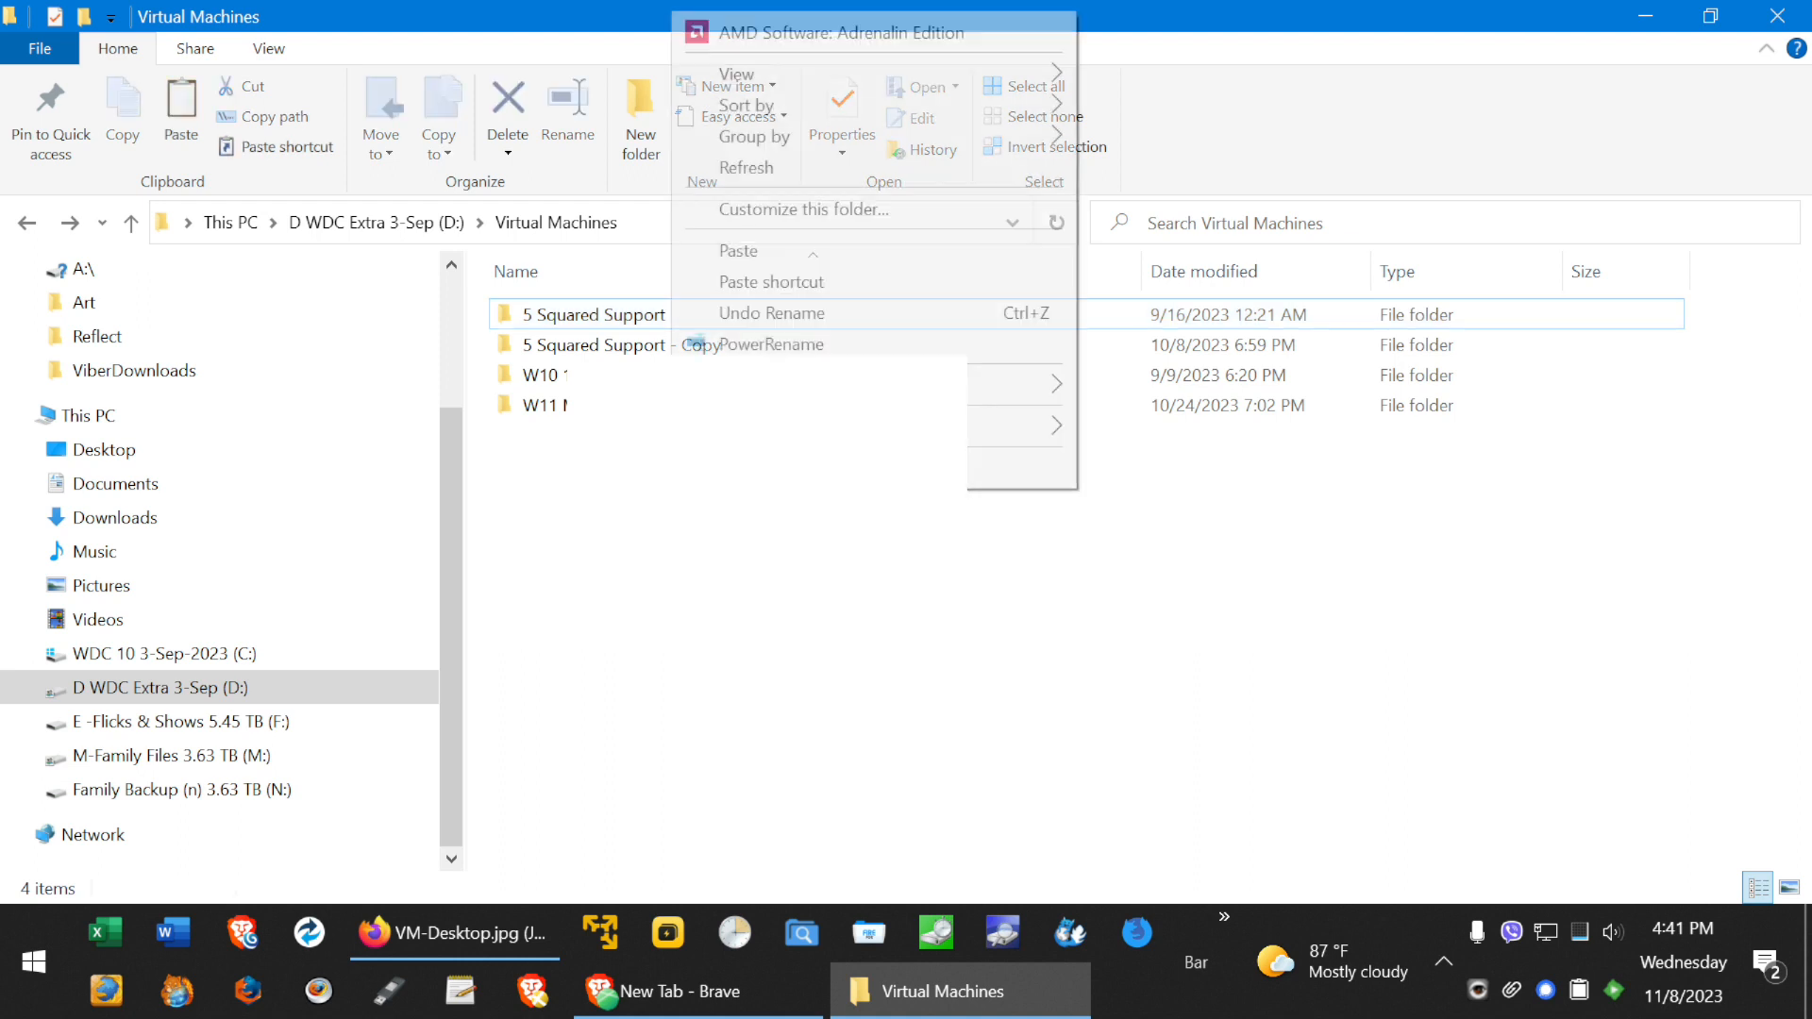
left_click(825, 264)
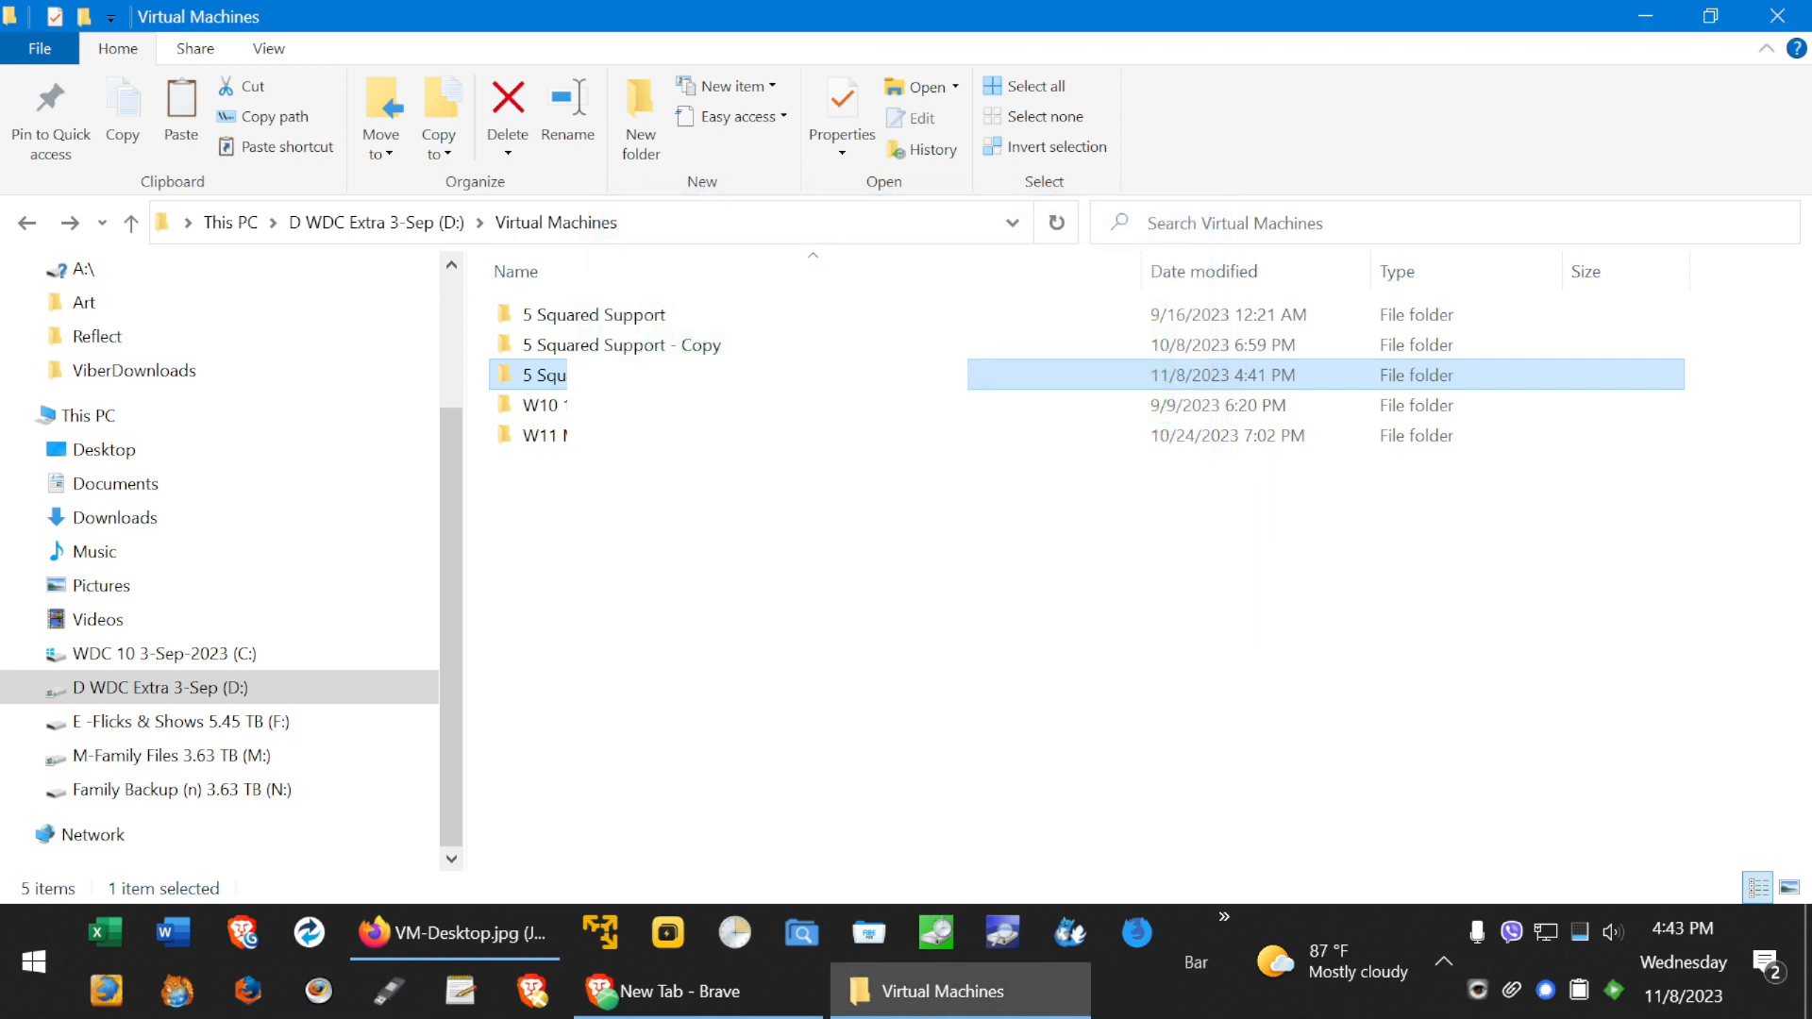
Step: Rename the newly duplicated folder as "5Squared First Windows Tweaks"
key("F2")
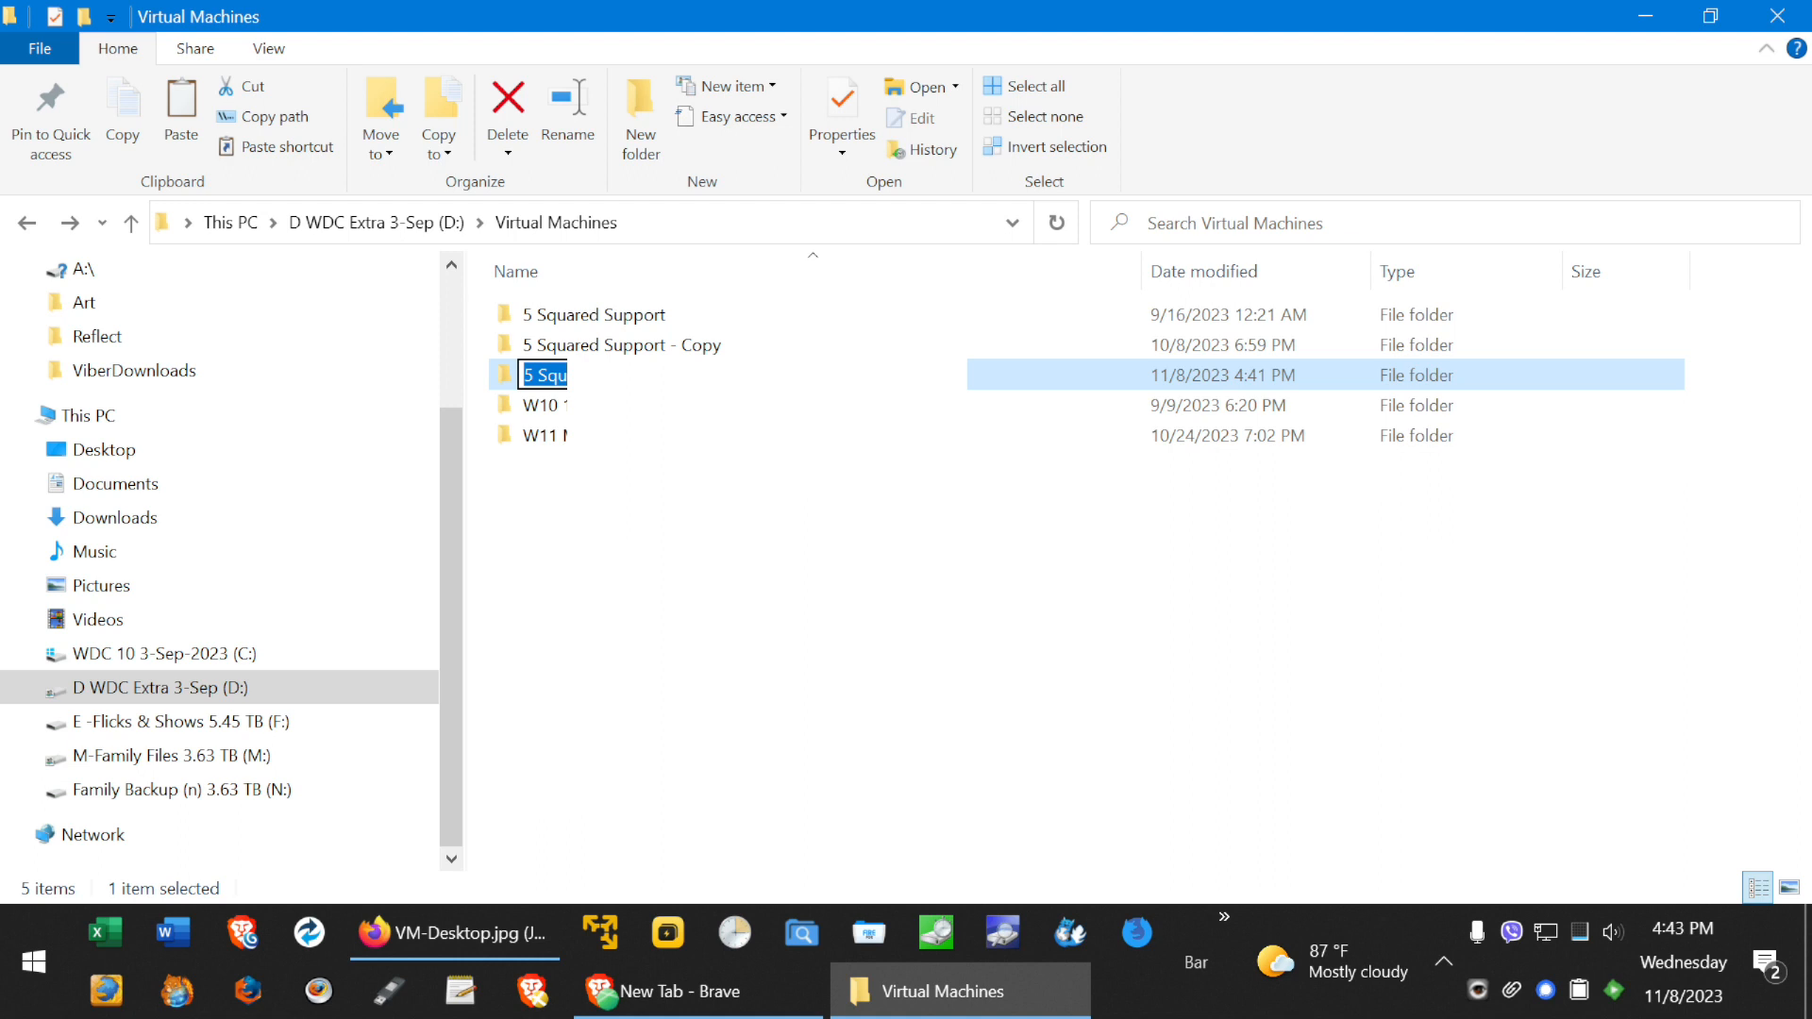
type("5Squared")
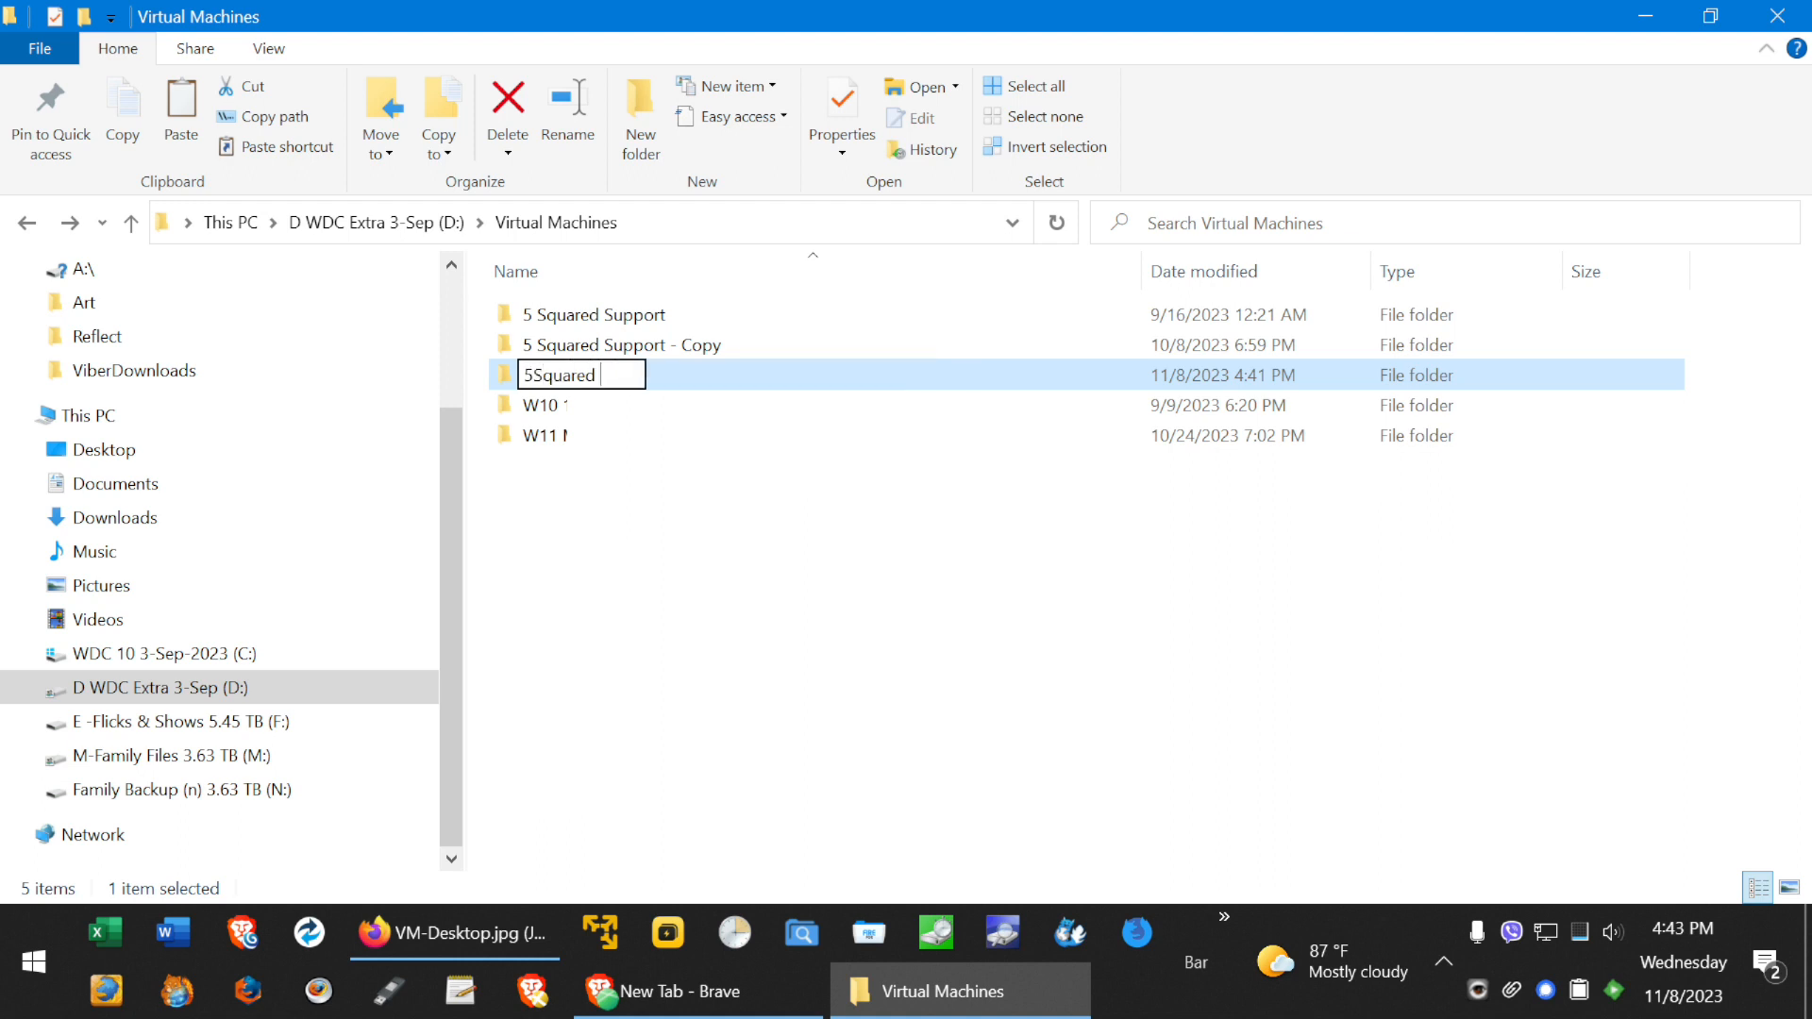
type(" First Windows ")
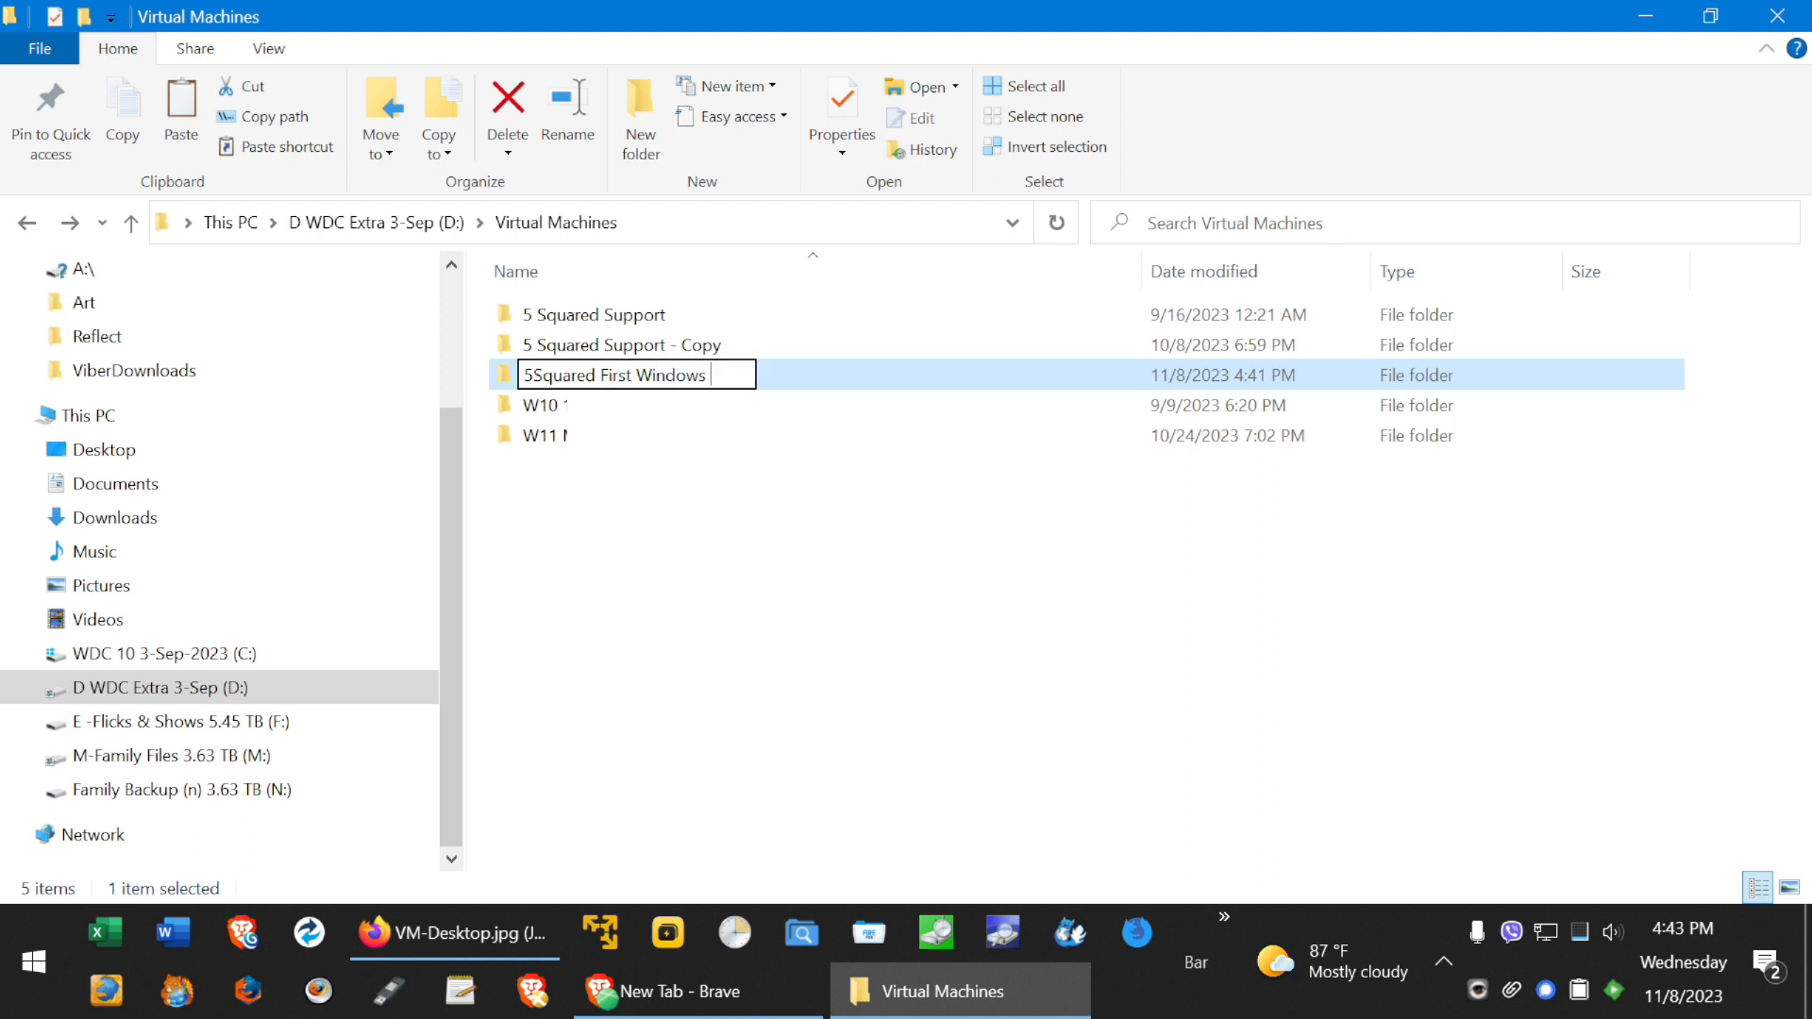
type("Tweaks")
key("Return")
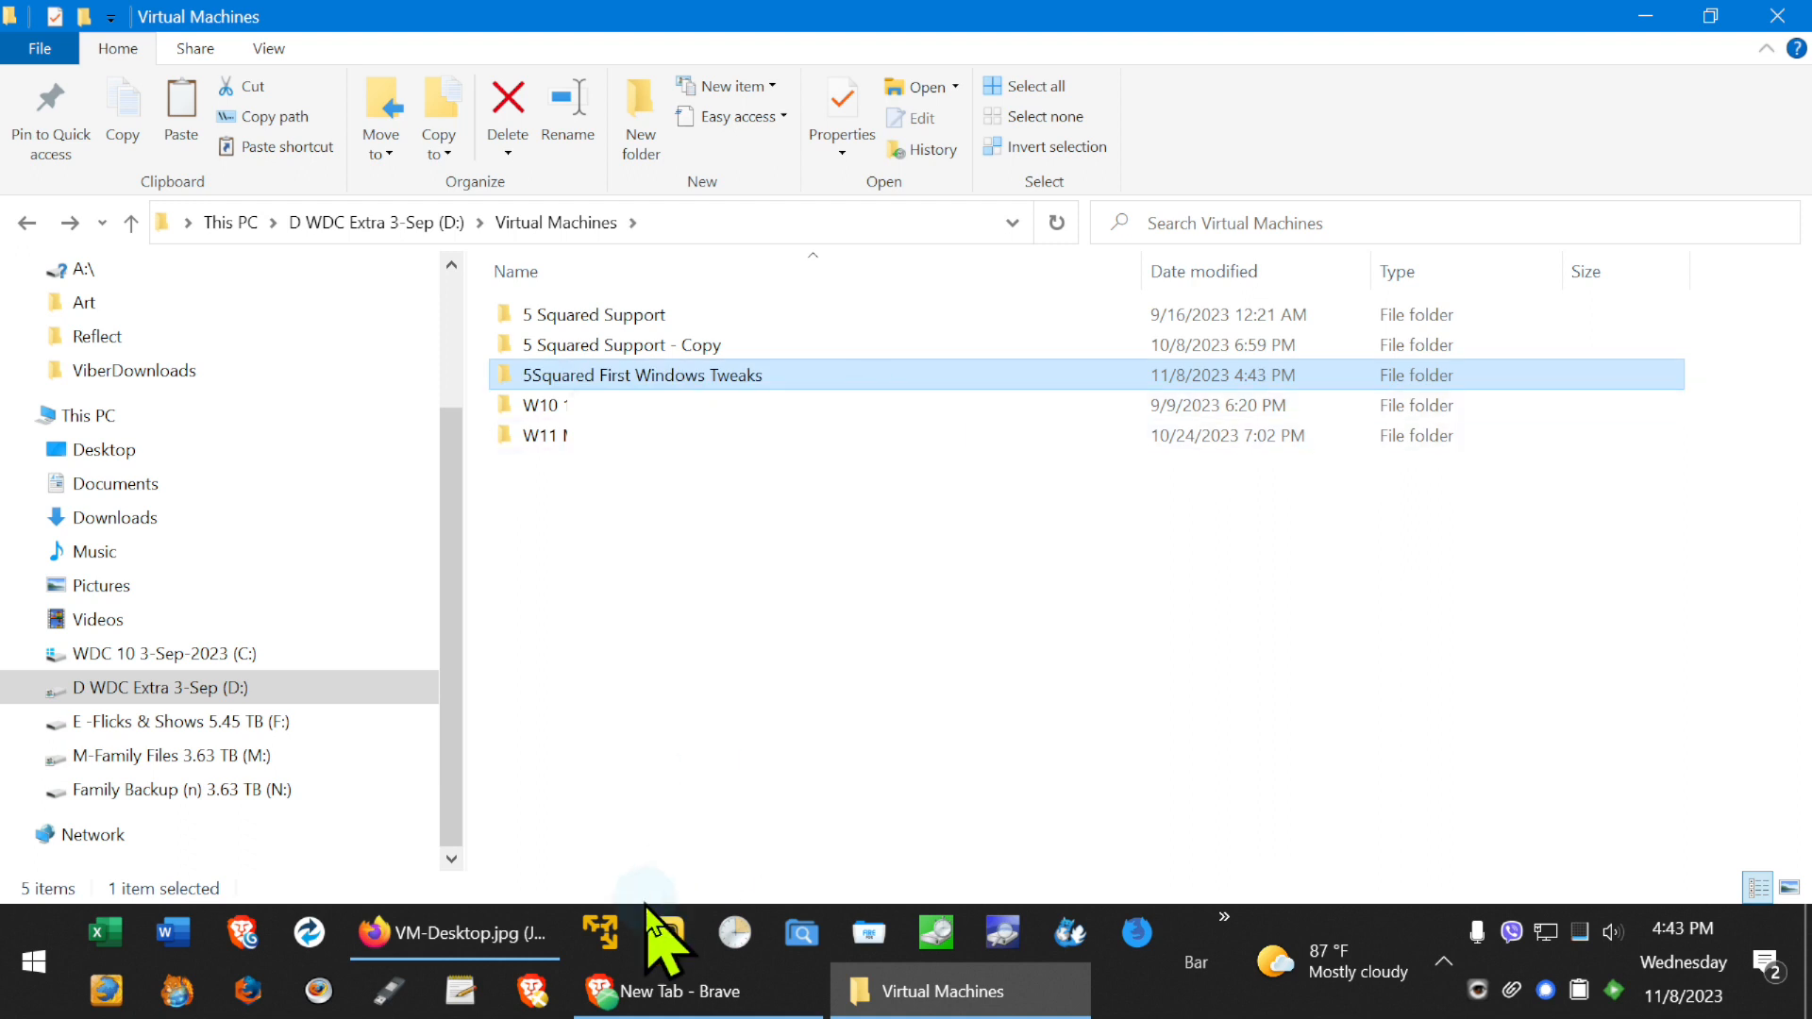
Step: Switch to VMware Workstation Player and add the "5 Squared for Production" virtual machine stored in the "5Squared First Windows Tweaks" folder
left_click(595, 935)
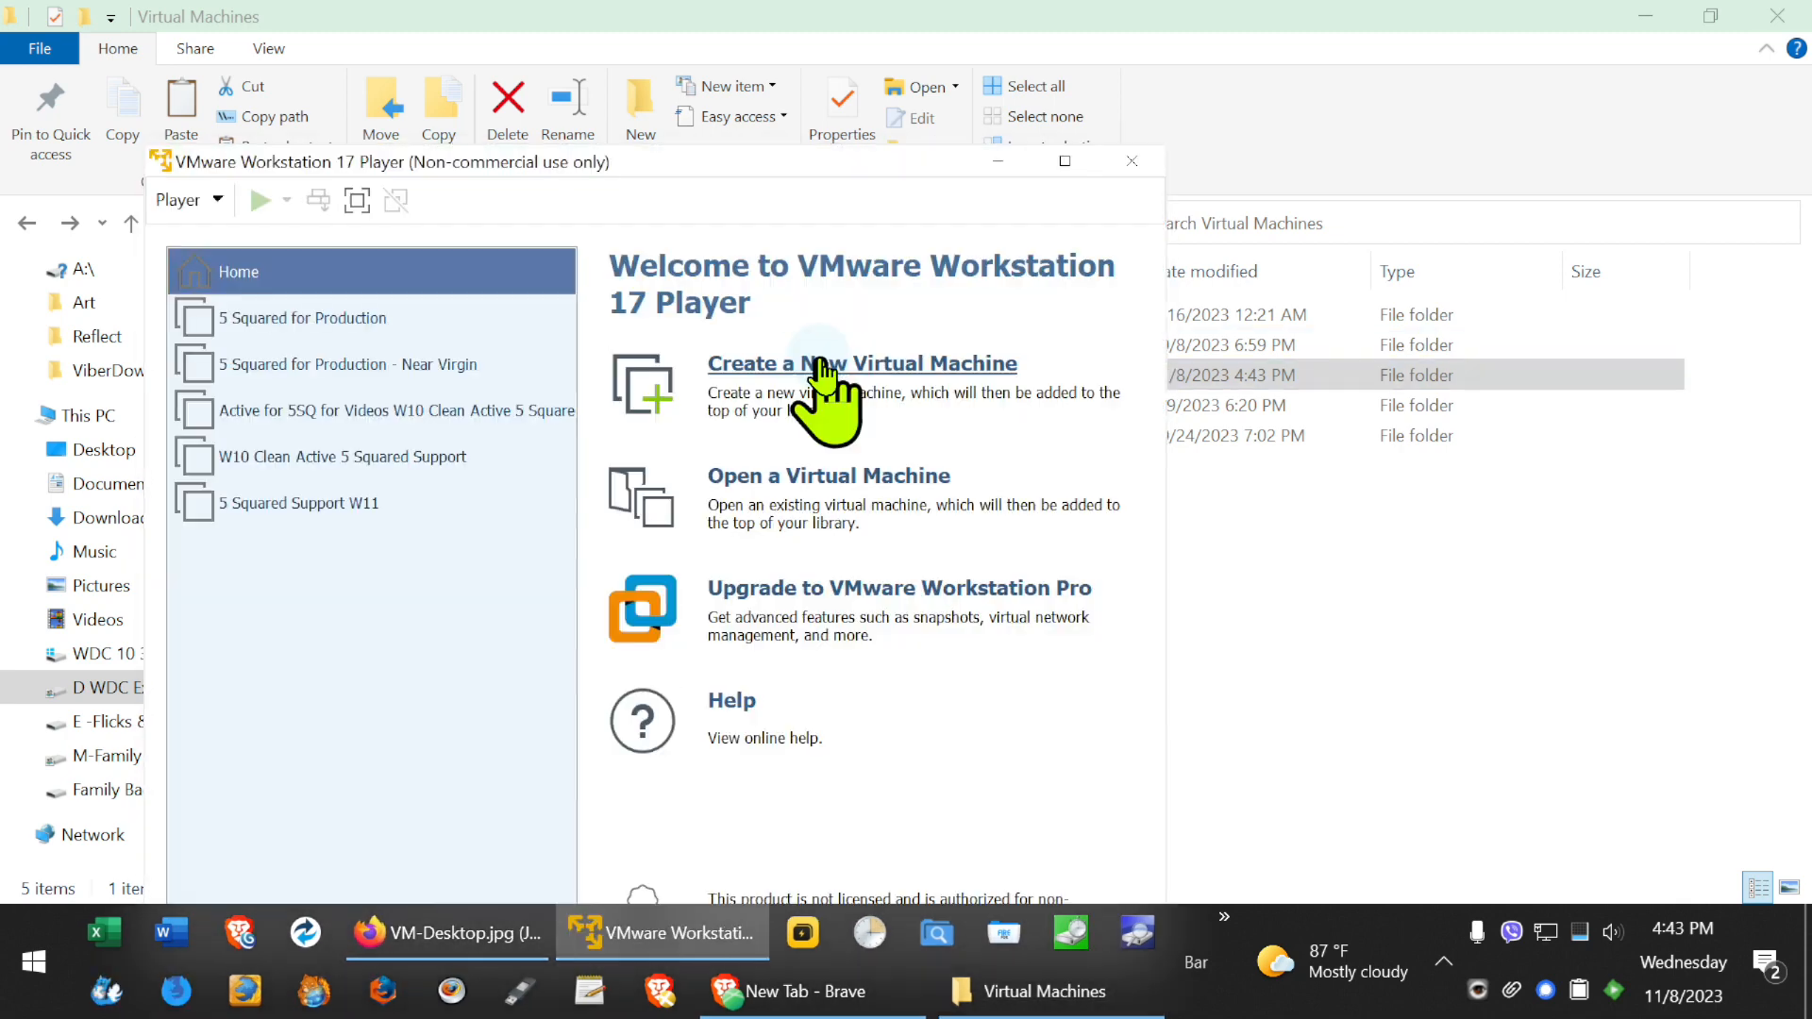
left_click_drag(708, 163, 859, 72)
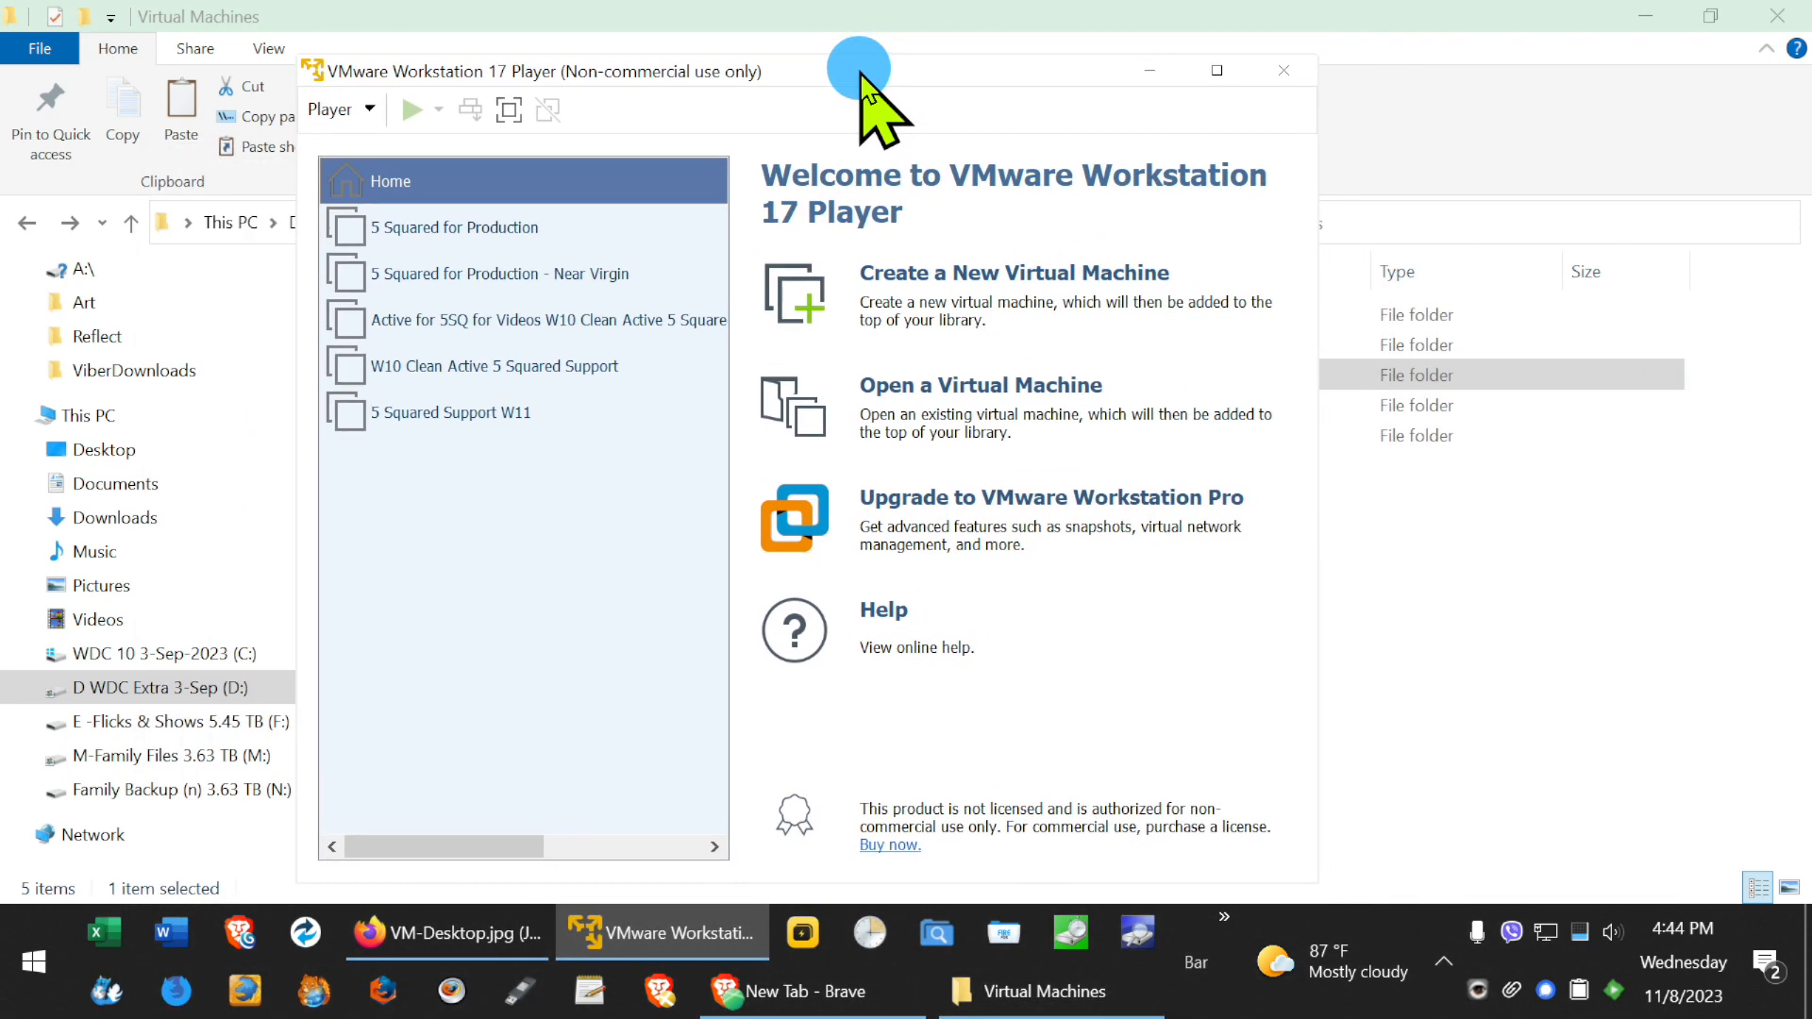
left_click(1048, 377)
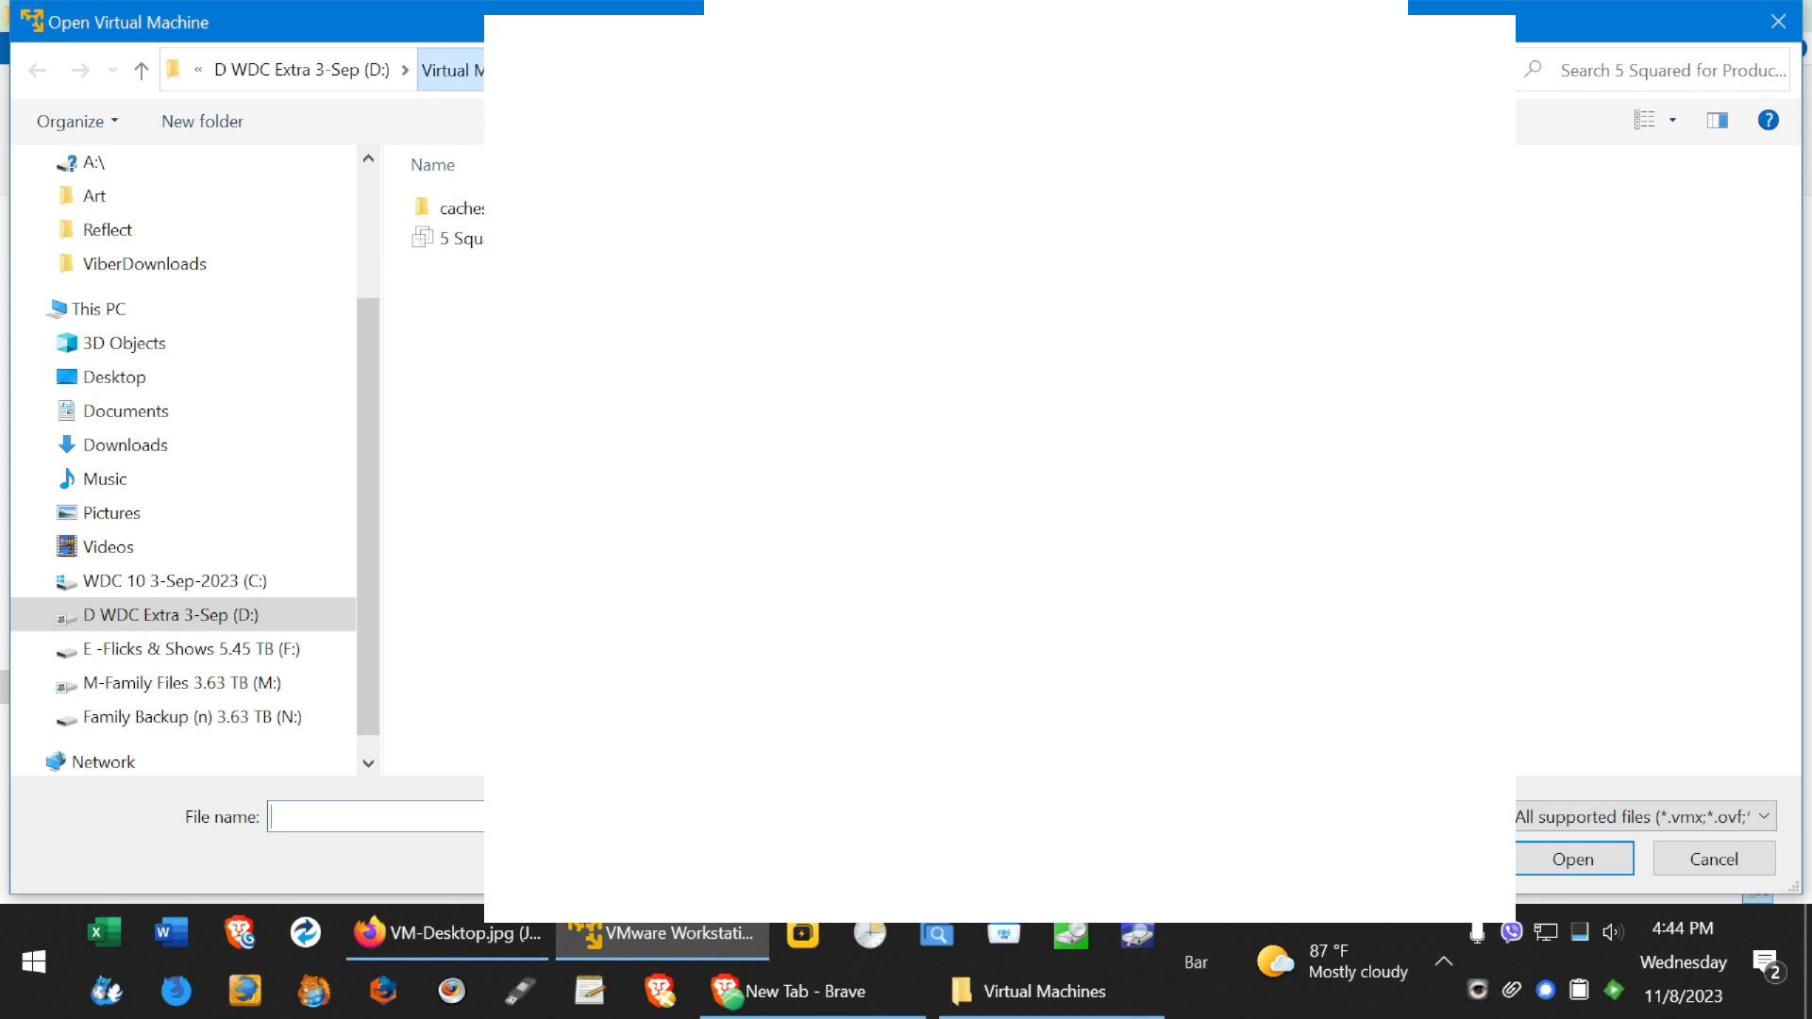
left_click(472, 70)
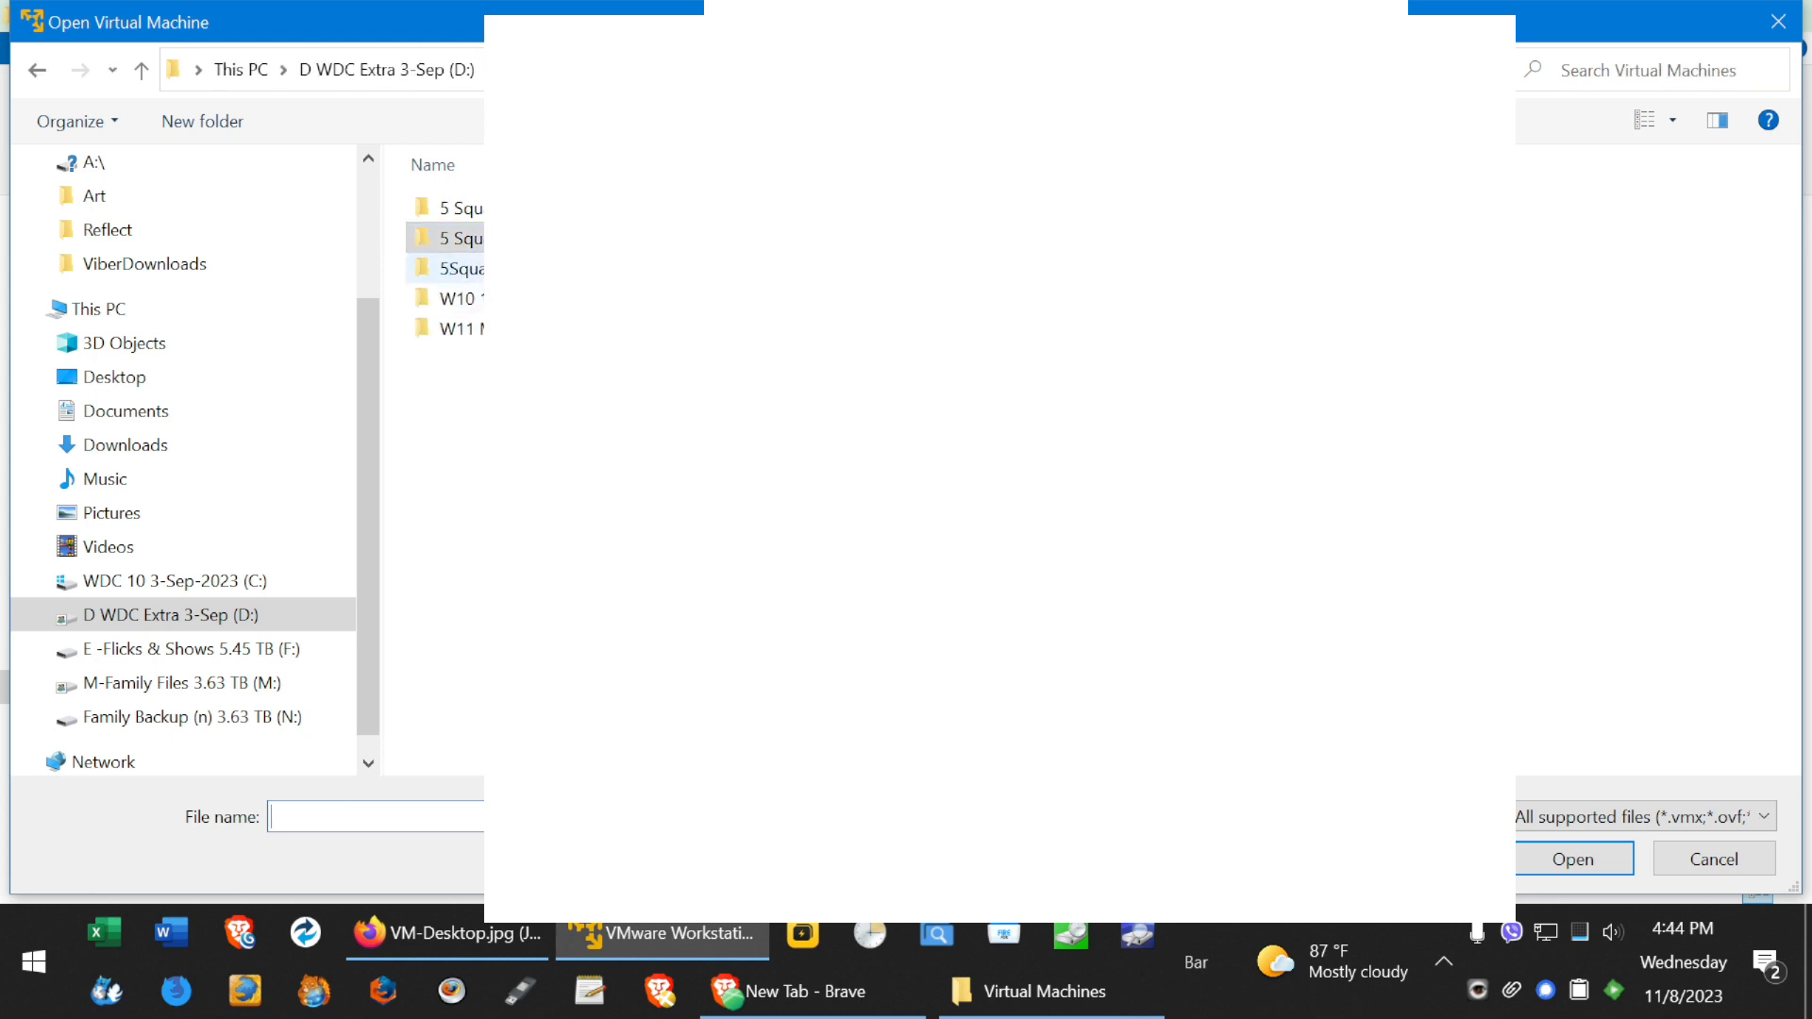
double_click(462, 269)
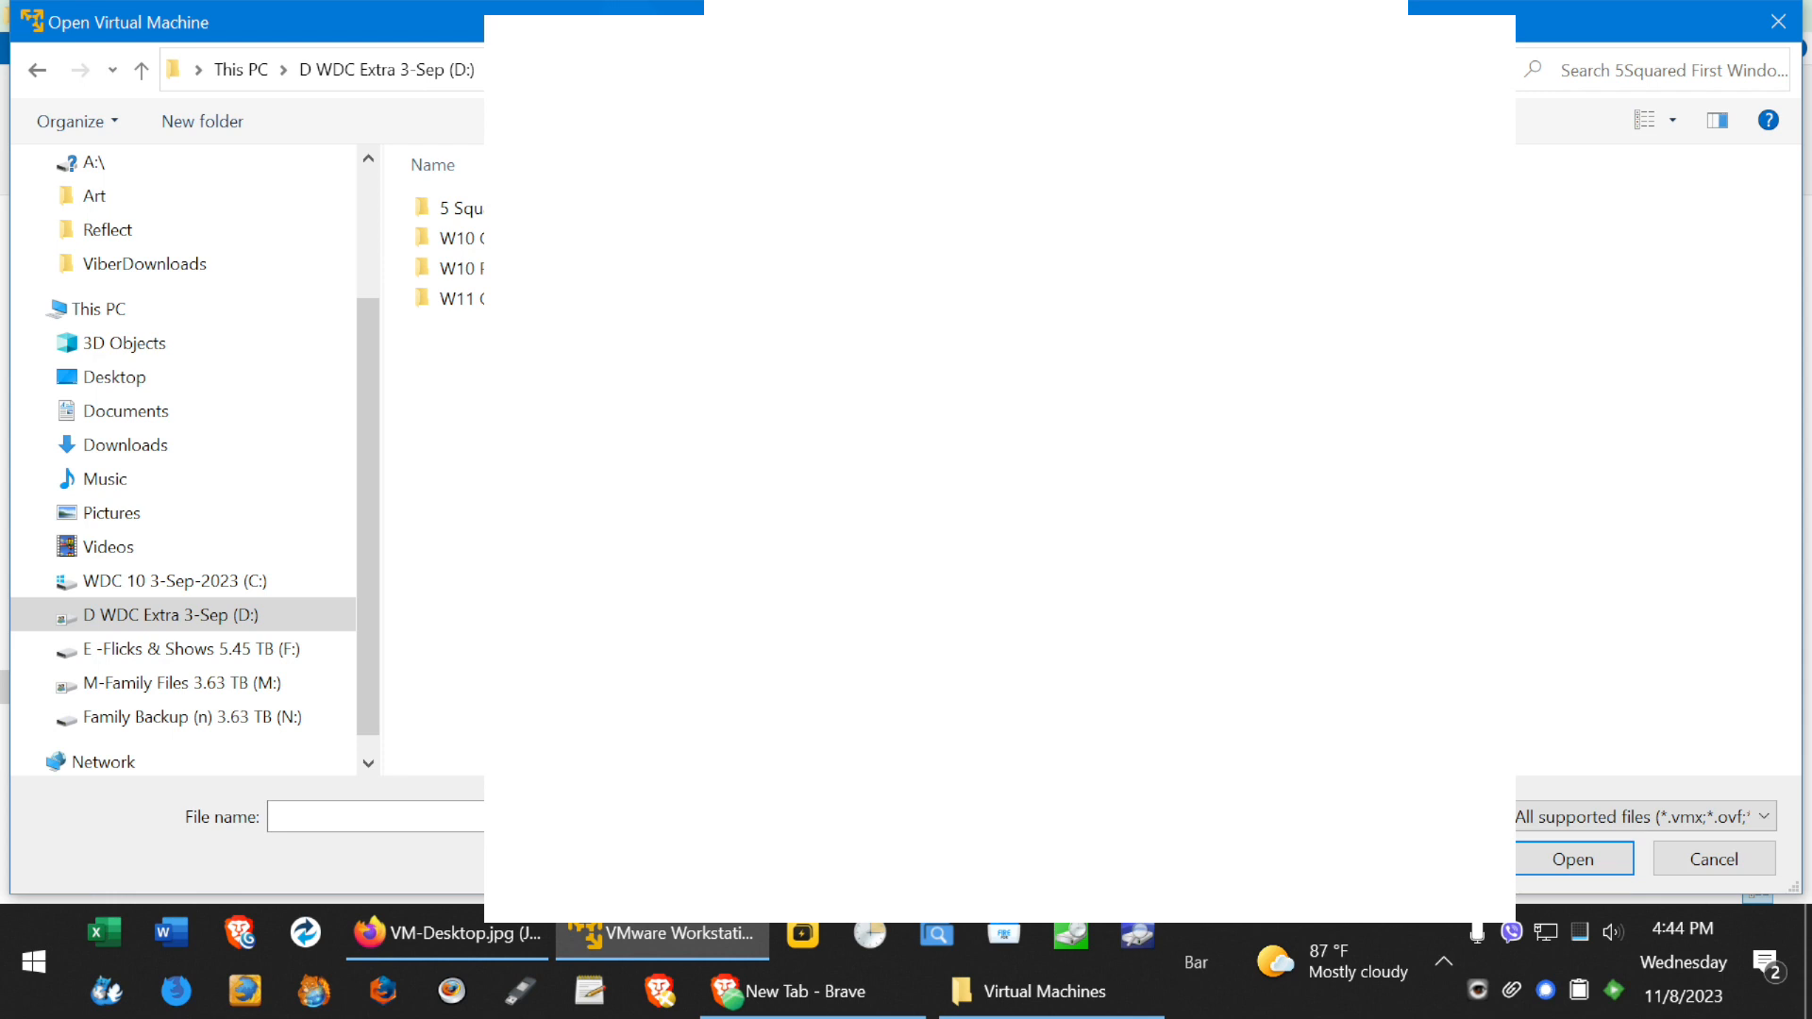
left_click_drag(661, 22, 1340, 32)
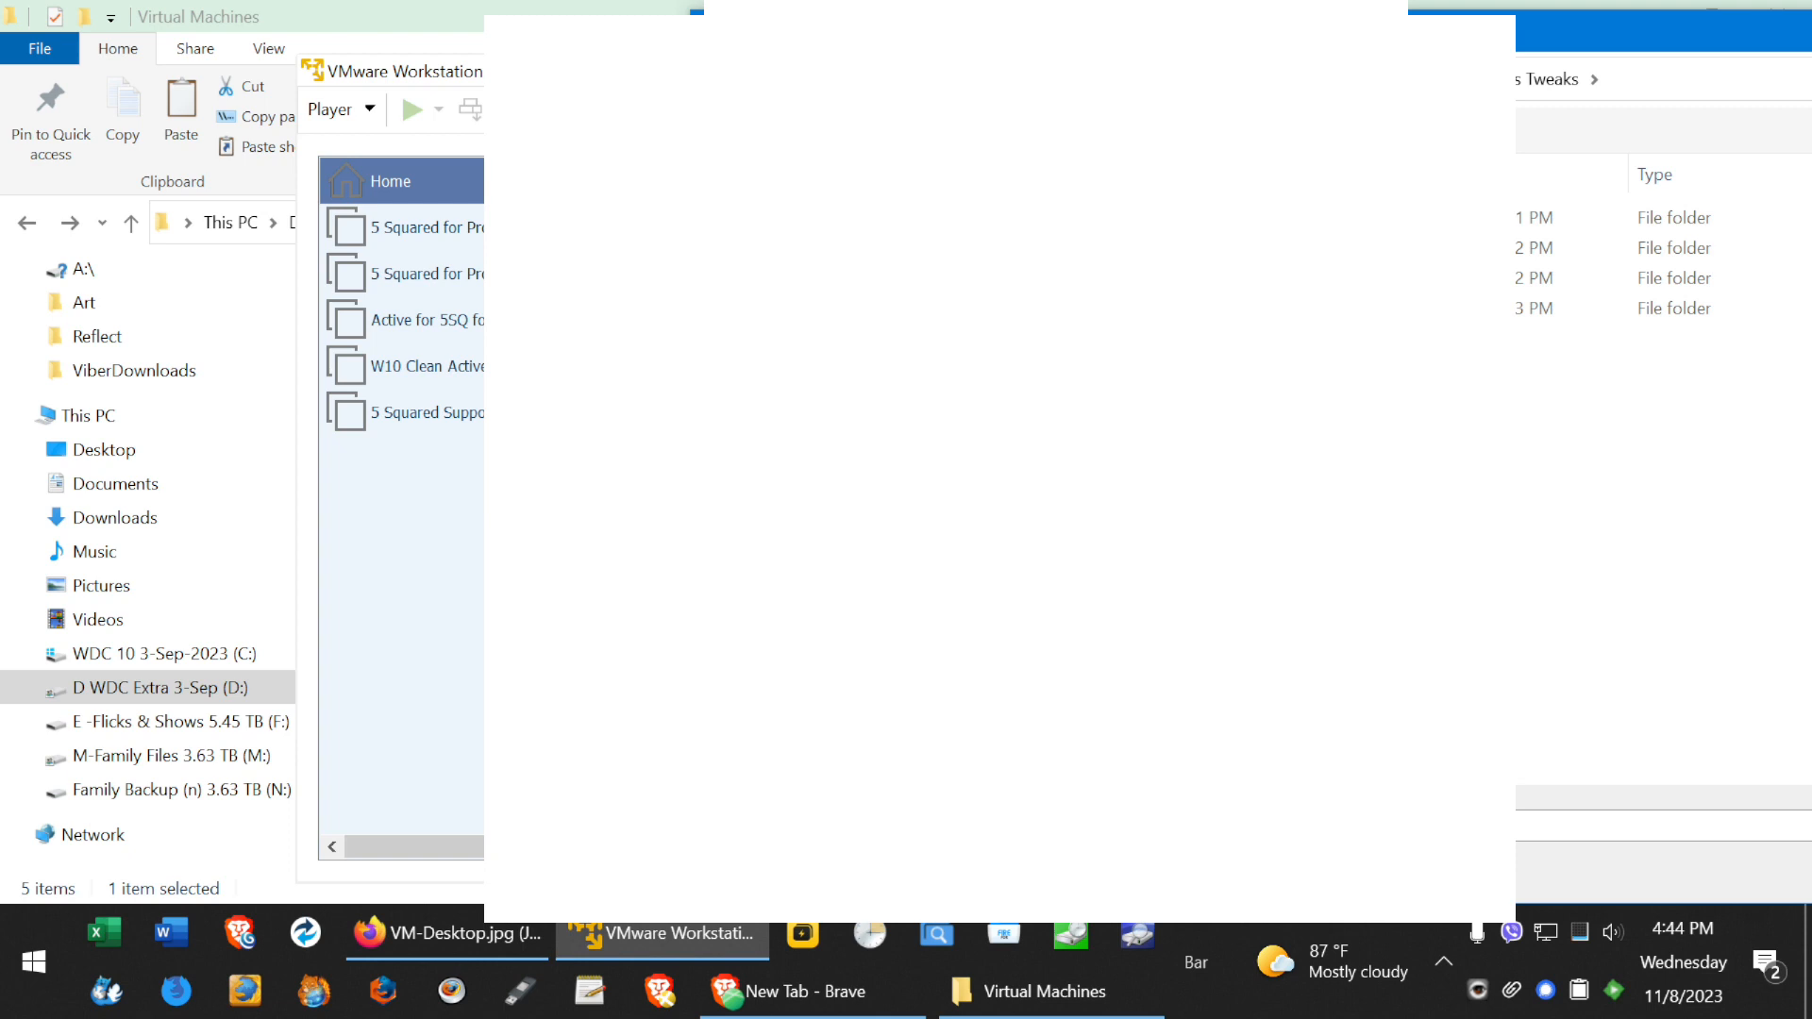
left_click_drag(1340, 32, 660, 23)
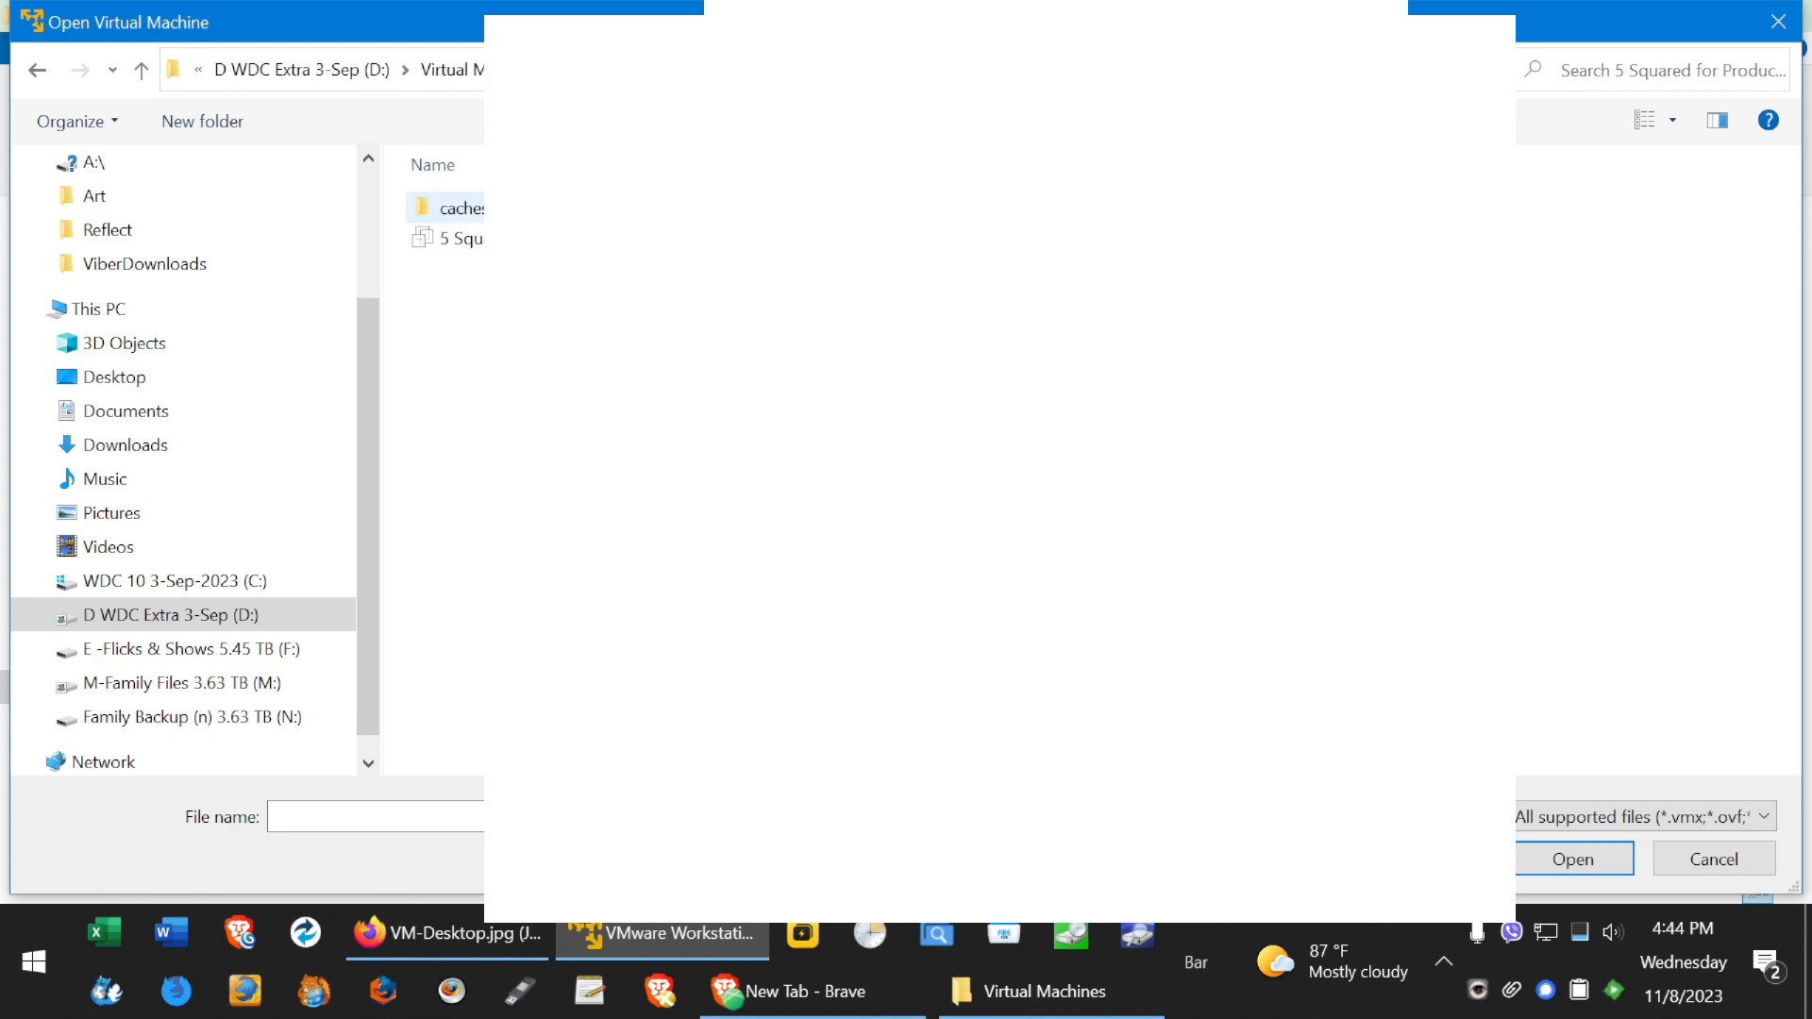
double_click(579, 205)
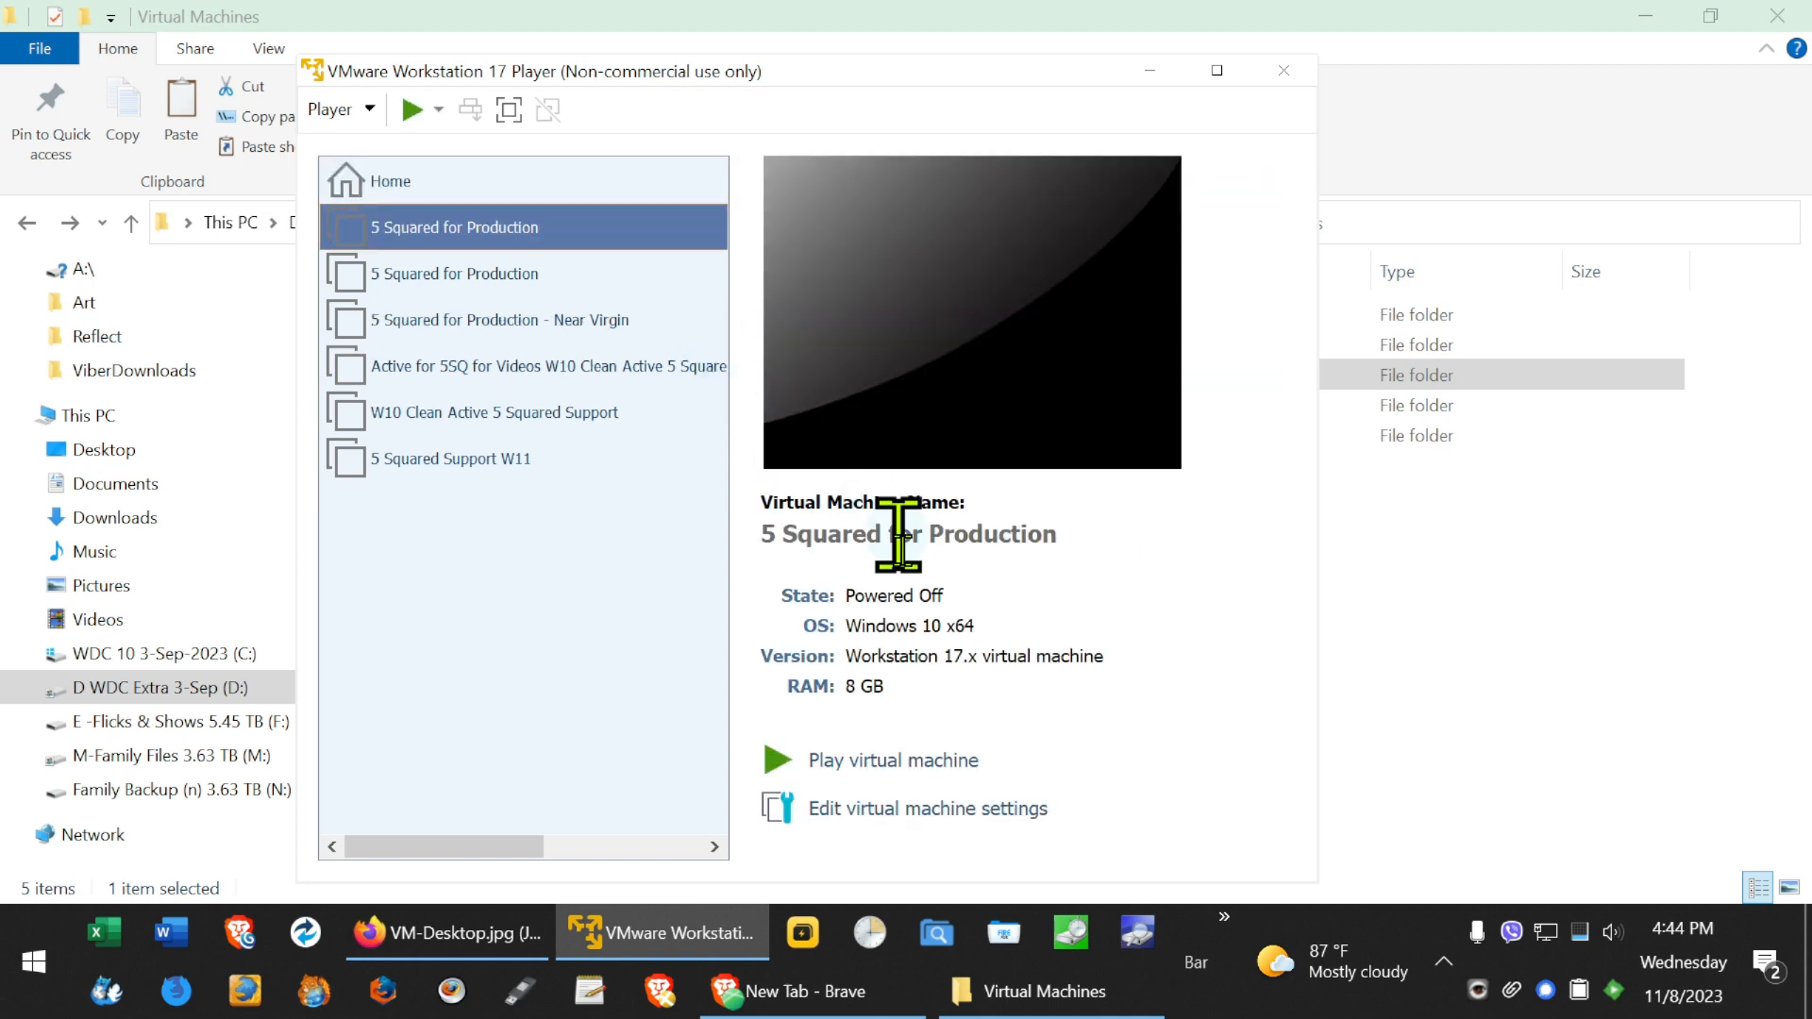
Step: In the settings of the newly added virtual machine, change its name to "Tweaks"
left_click(903, 809)
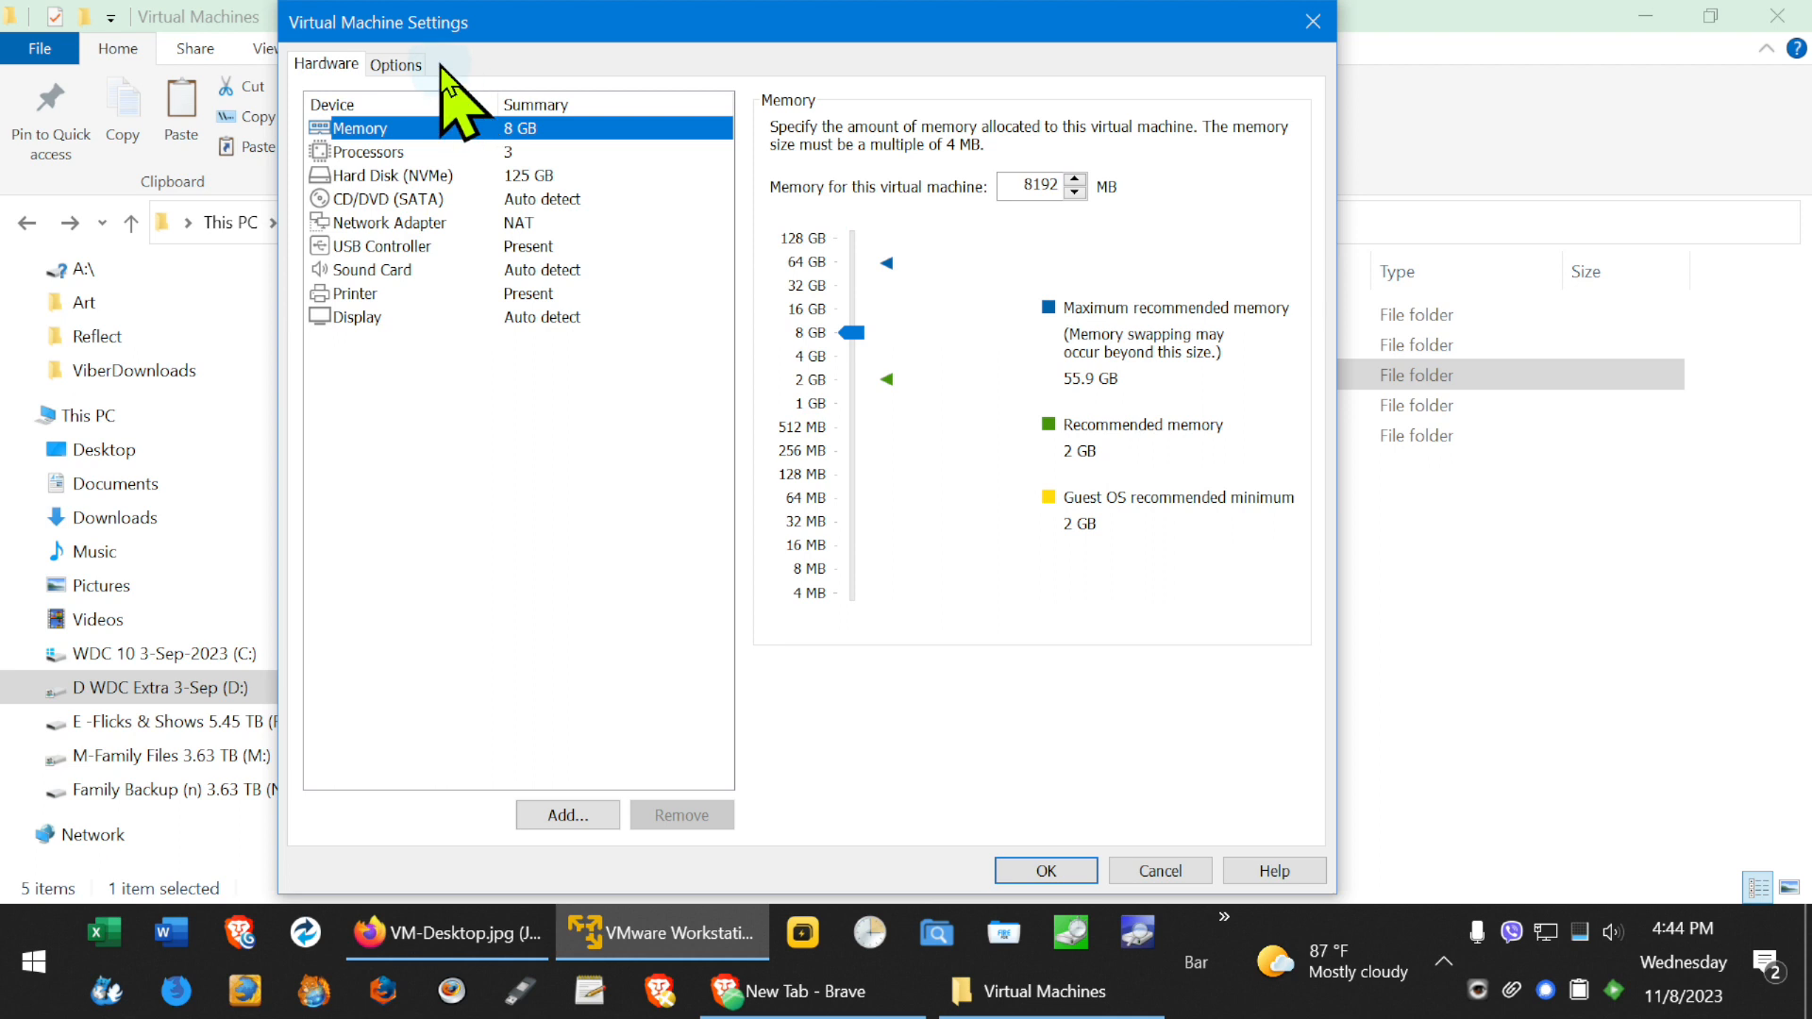
left_click(401, 64)
left_click(1019, 129)
left_click_drag(1019, 129, 662, 132)
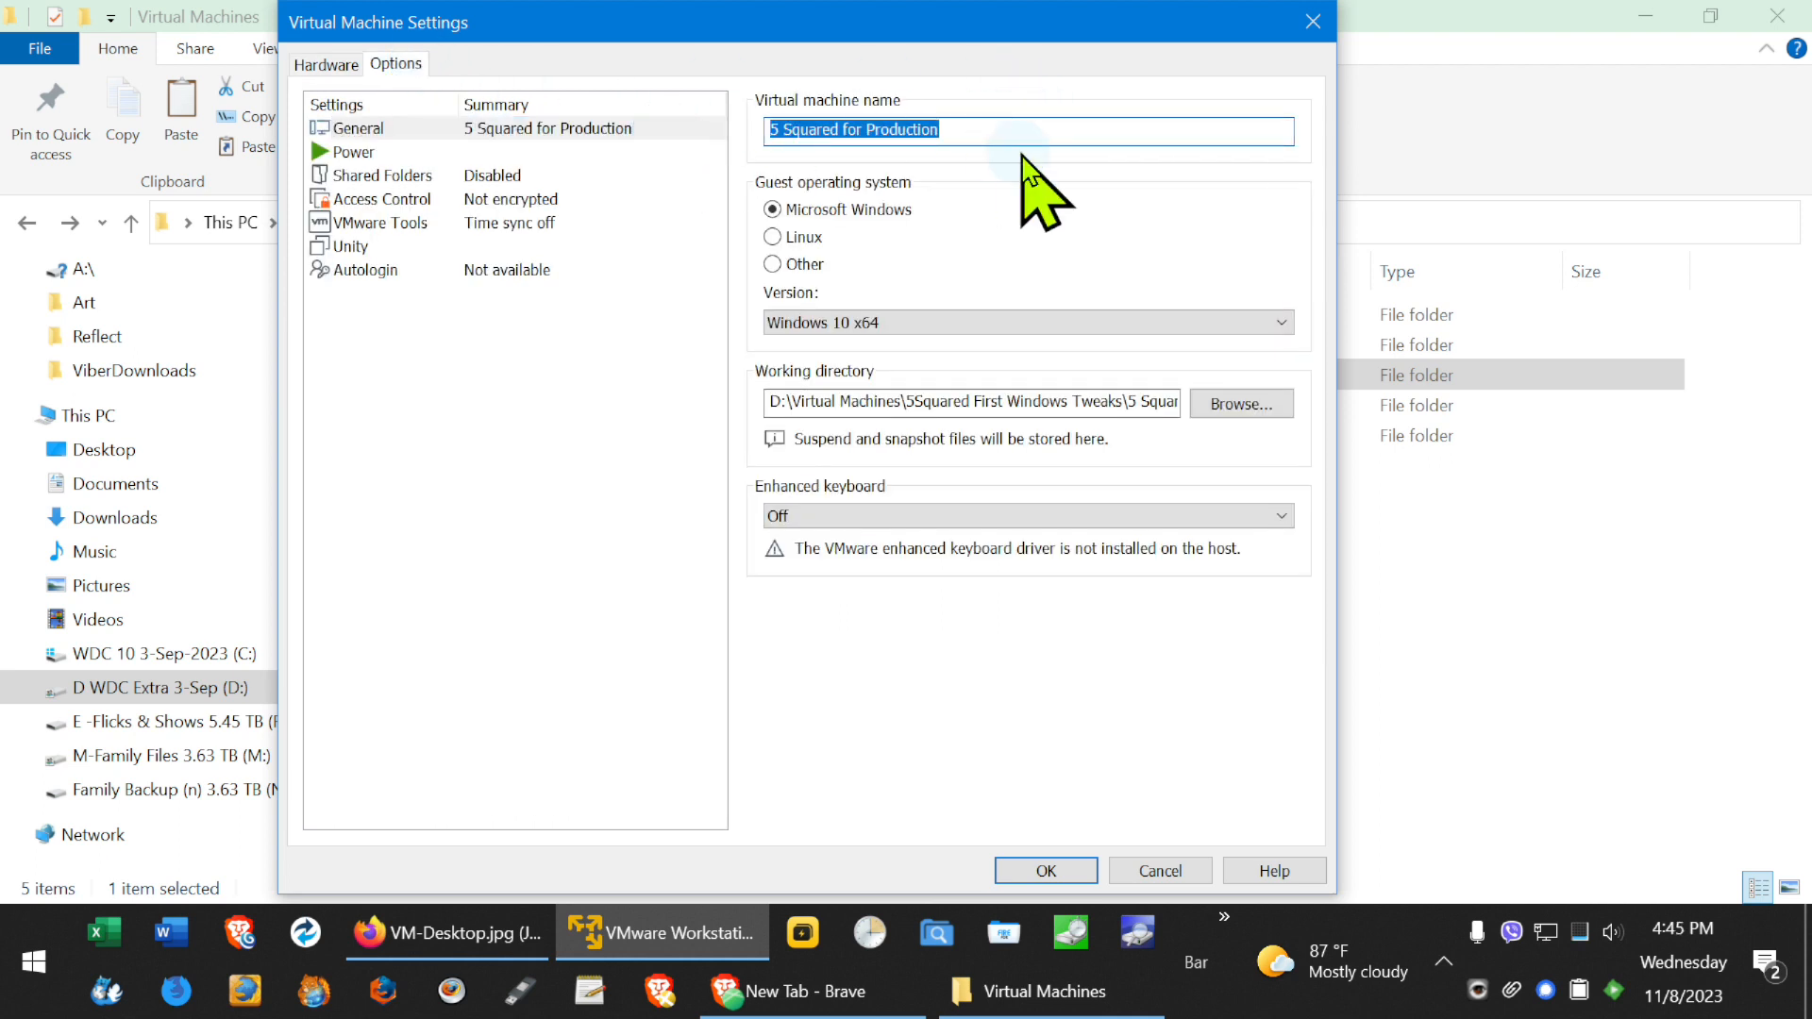
type("Tweaks")
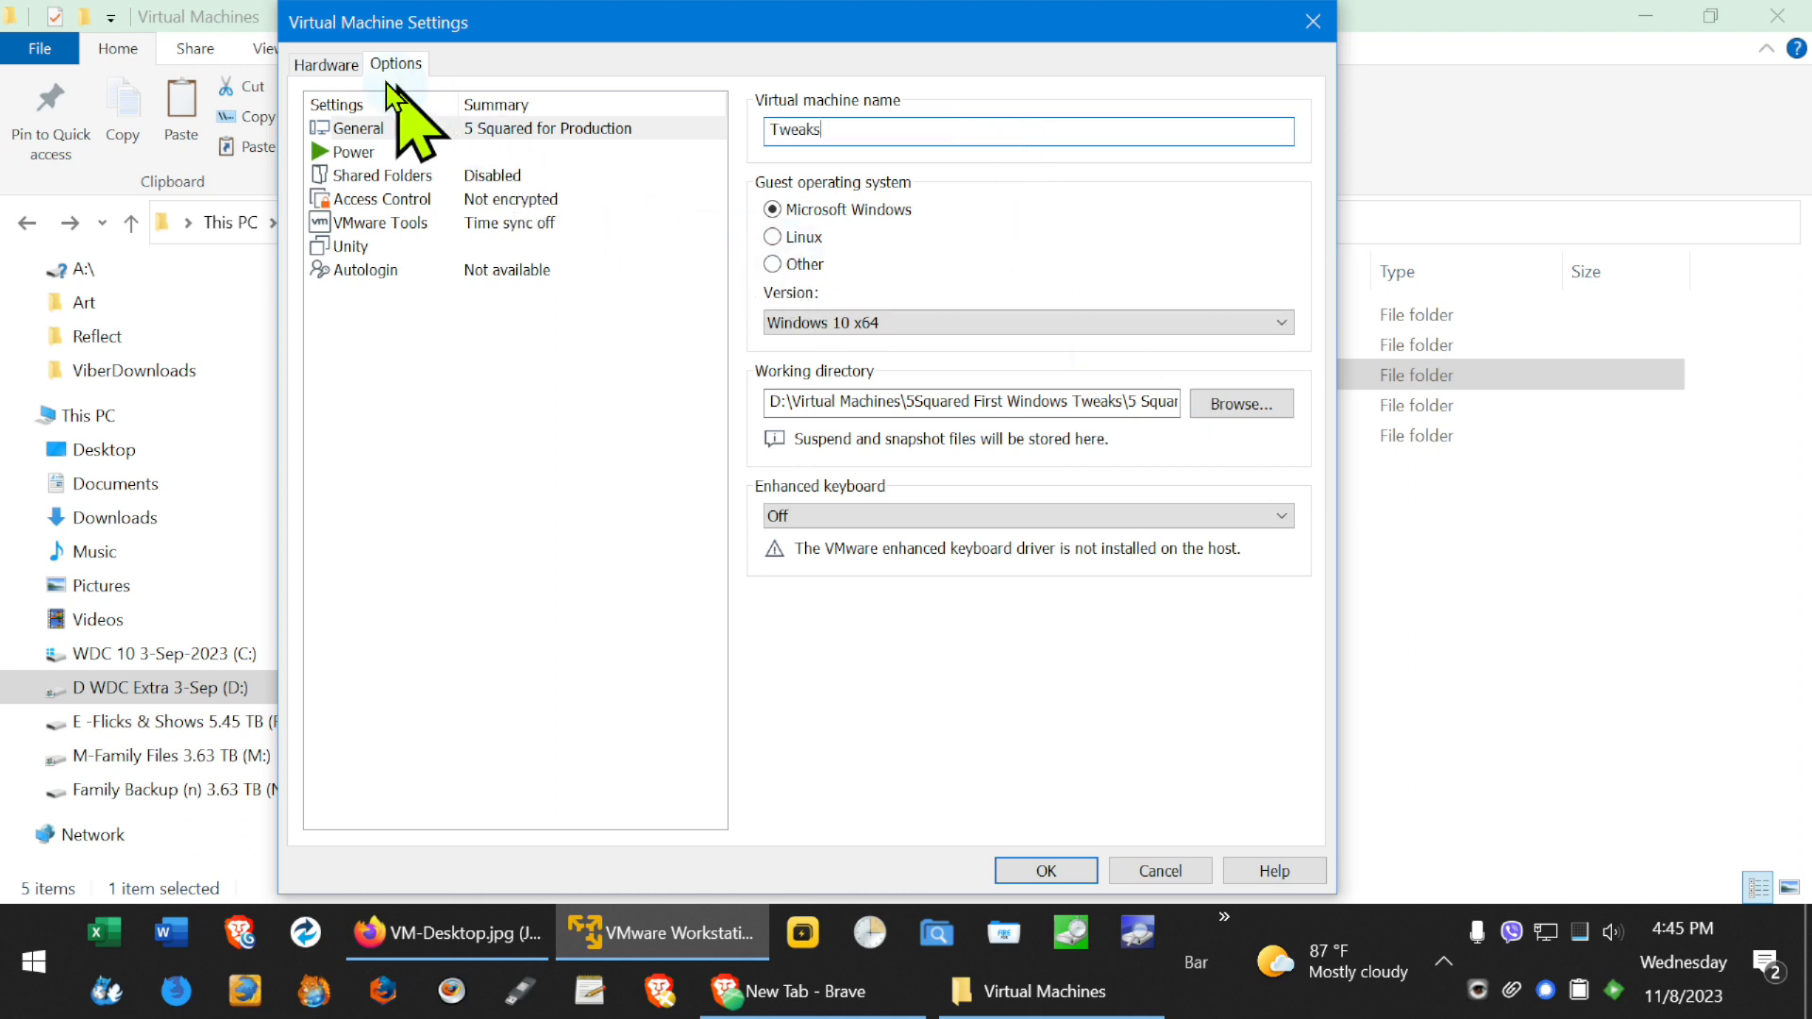
Step: Set the virtual machine's memory to 14264 MB and save the settings
left_click(324, 63)
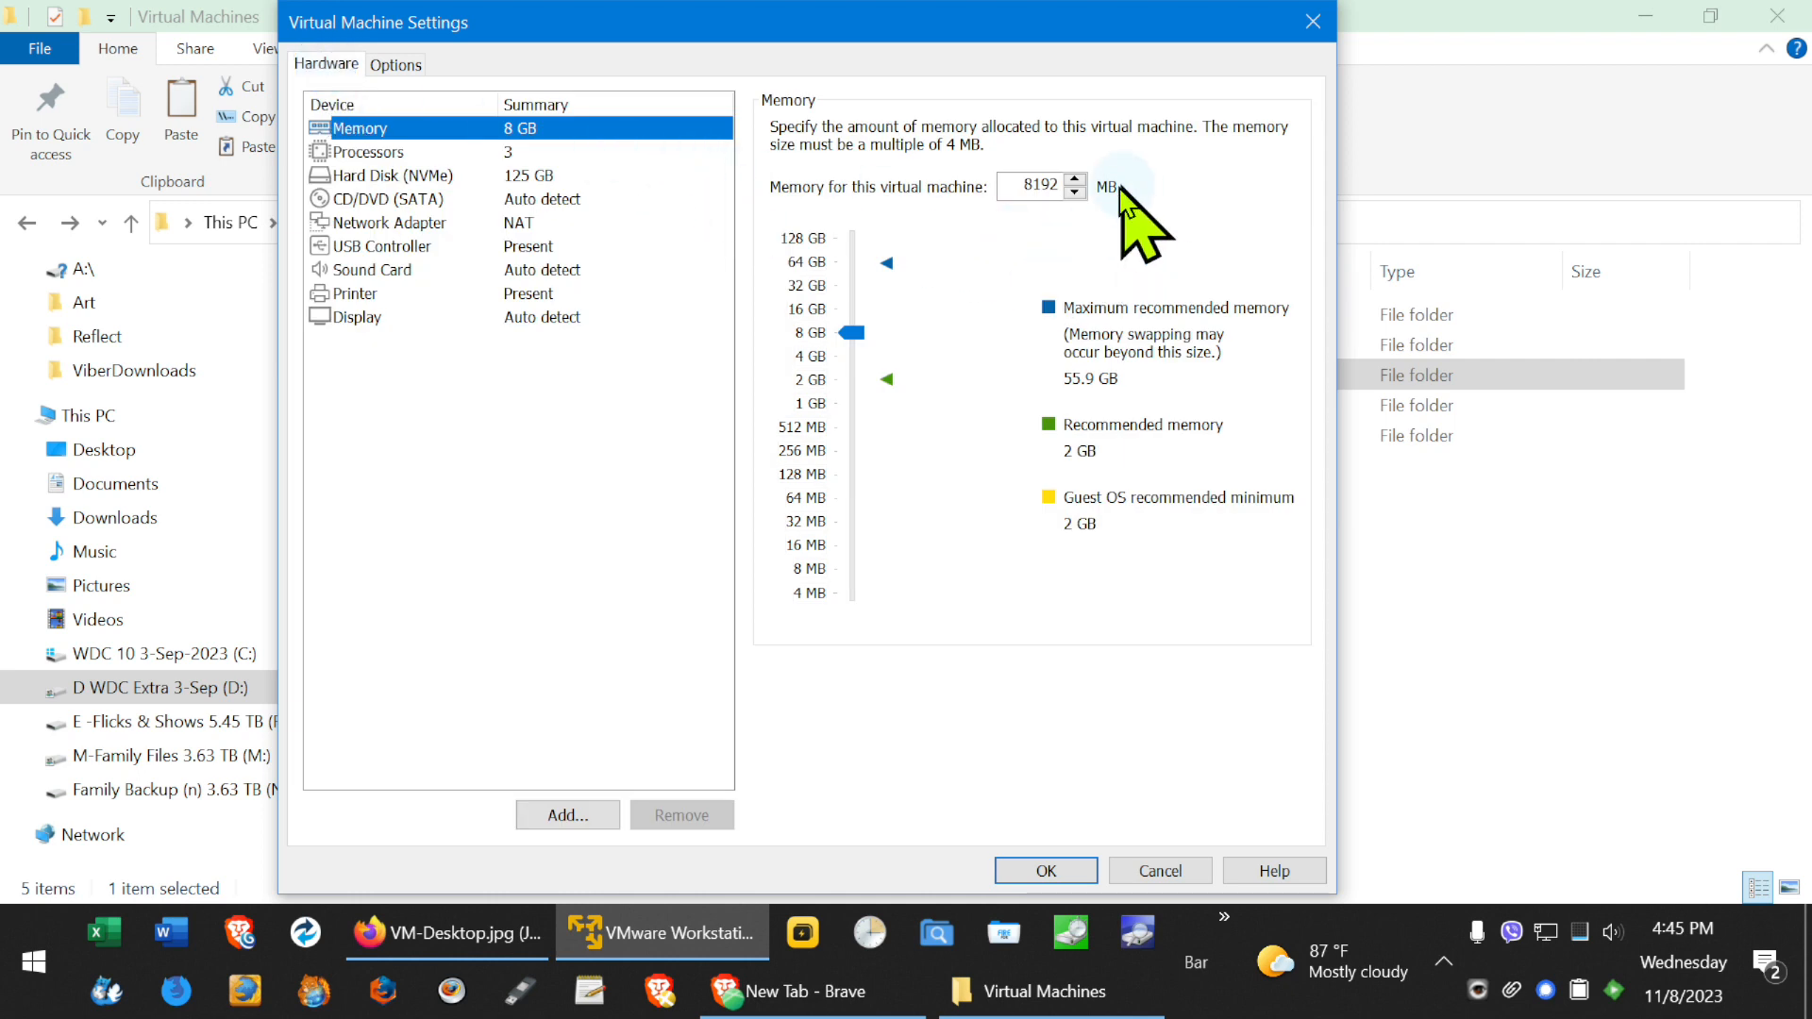
left_click(852, 332)
left_click_drag(851, 330, 847, 310)
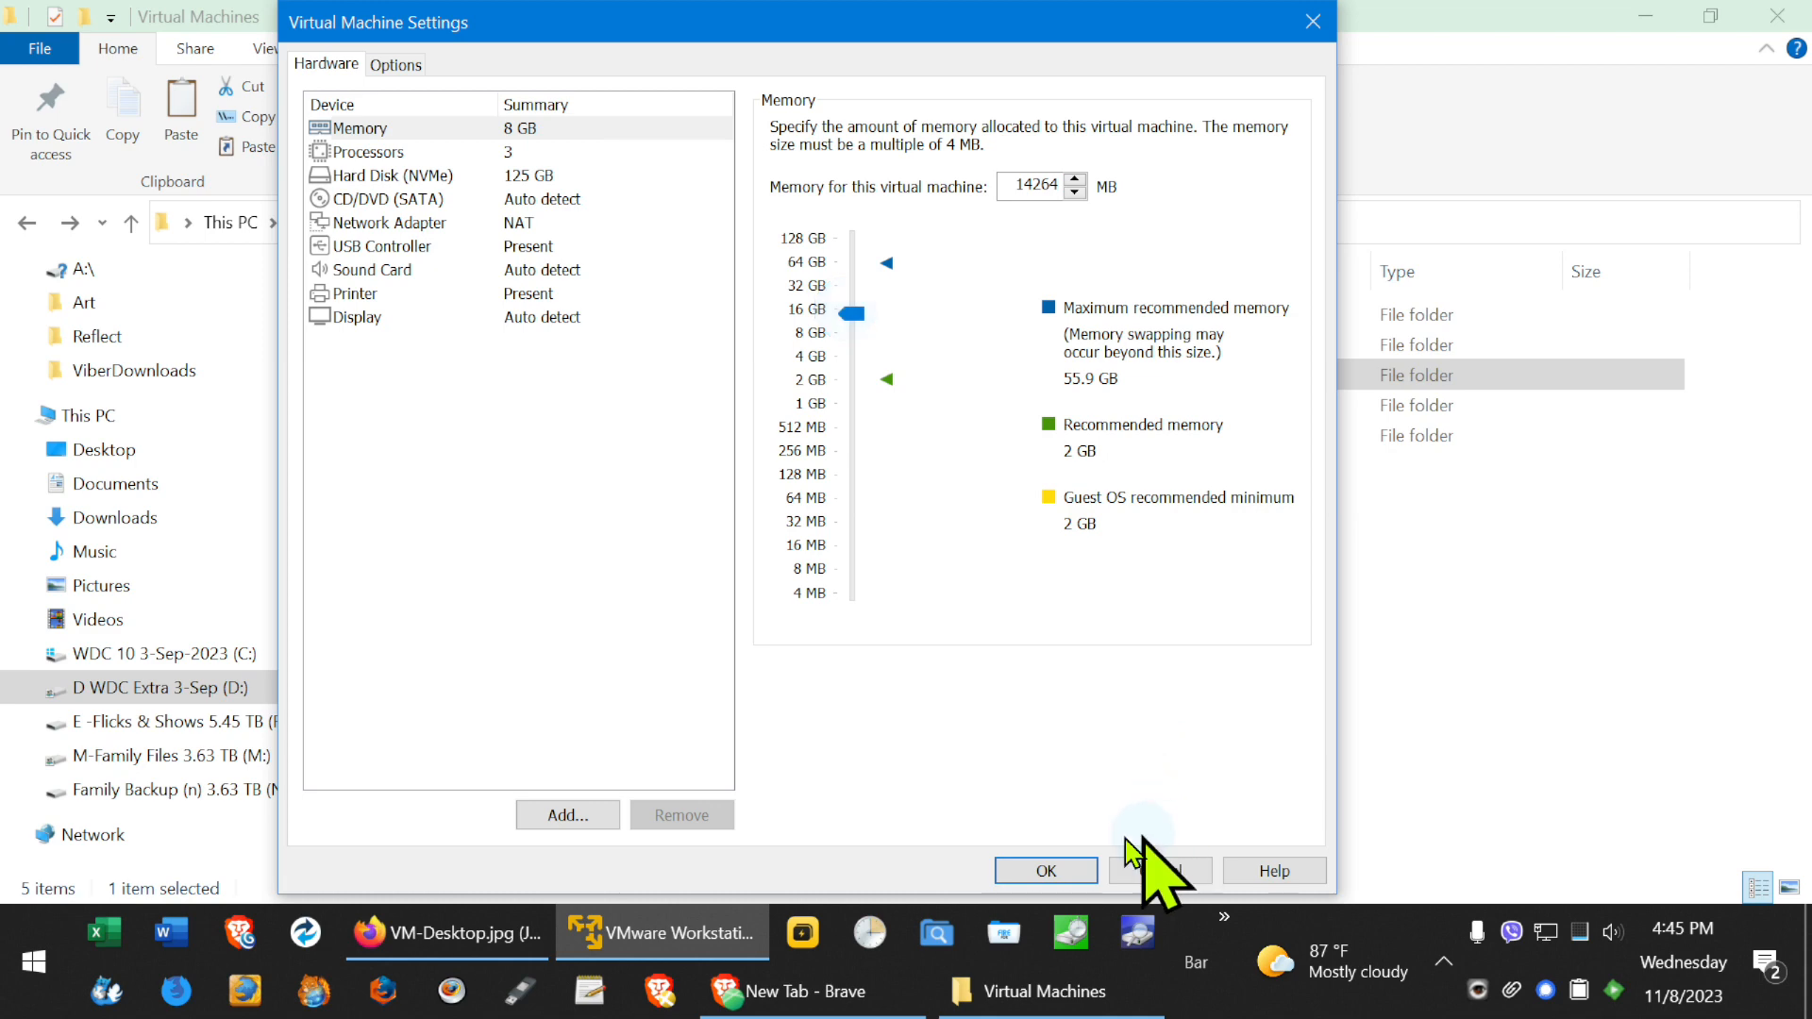
left_click(1046, 870)
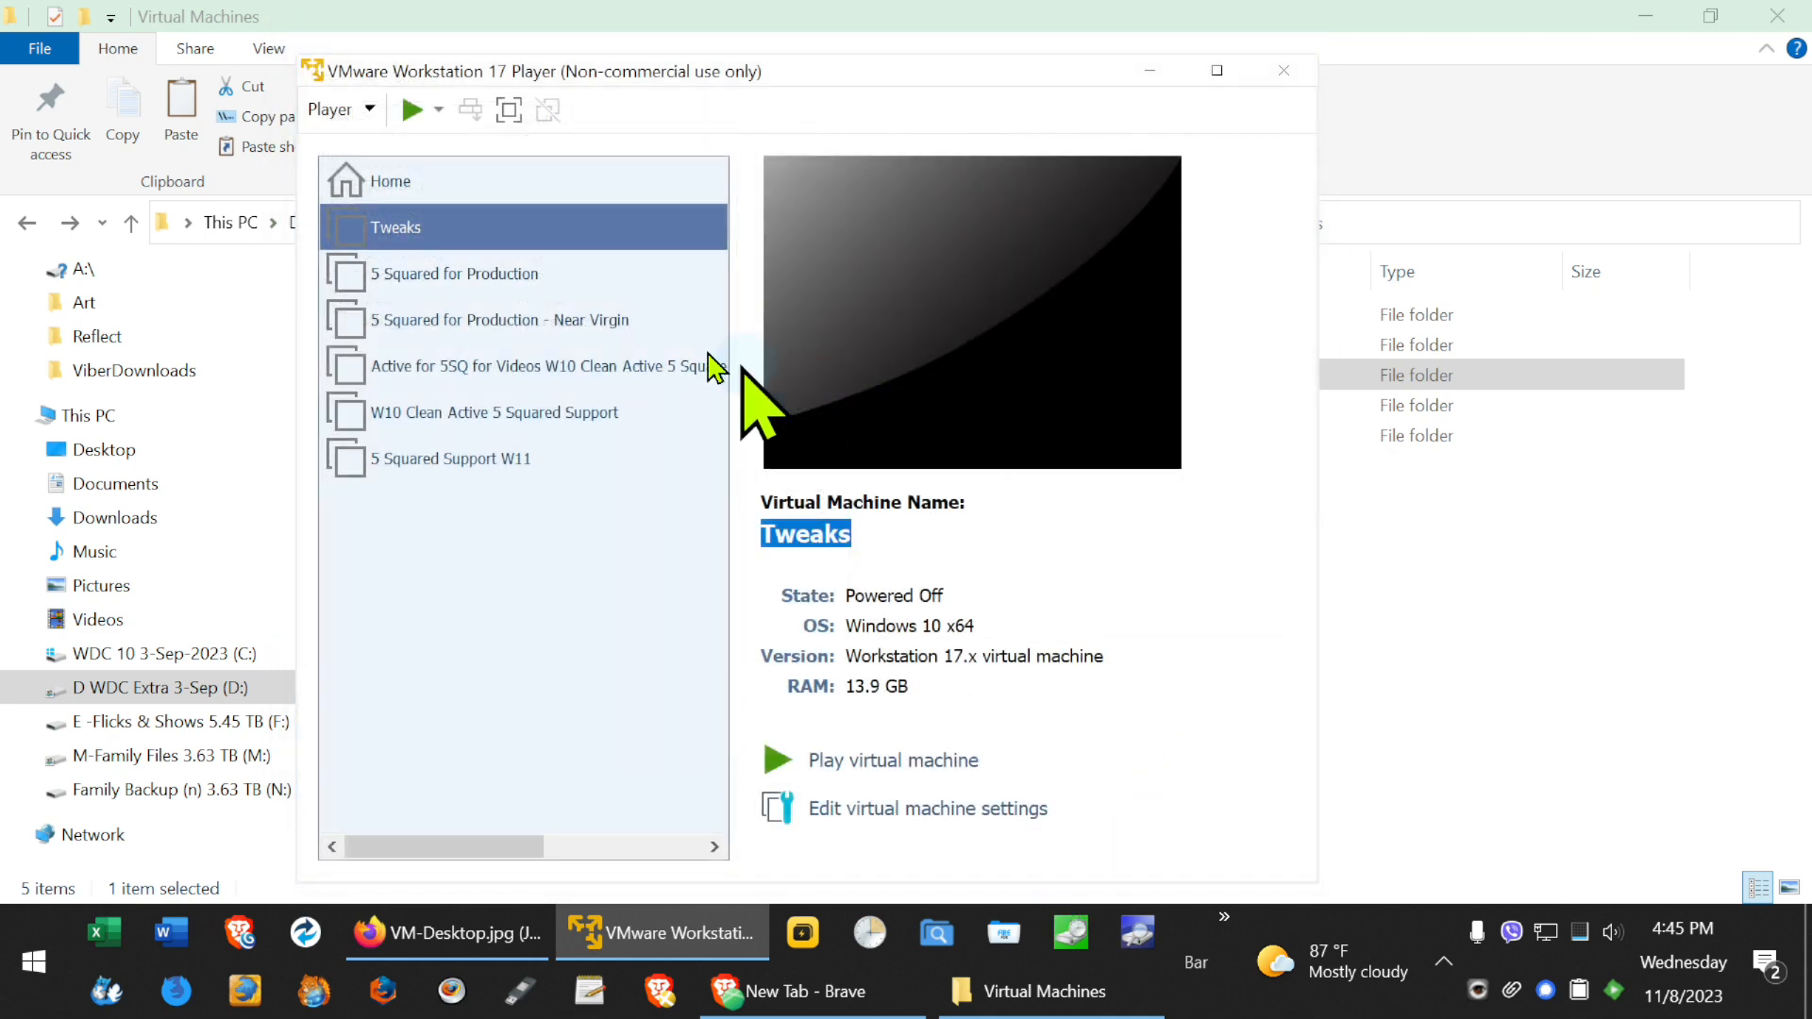
Step: Start the Tweaks virtual machine and show it in full screen
left_click(893, 760)
left_click_drag(863, 71, 831, 53)
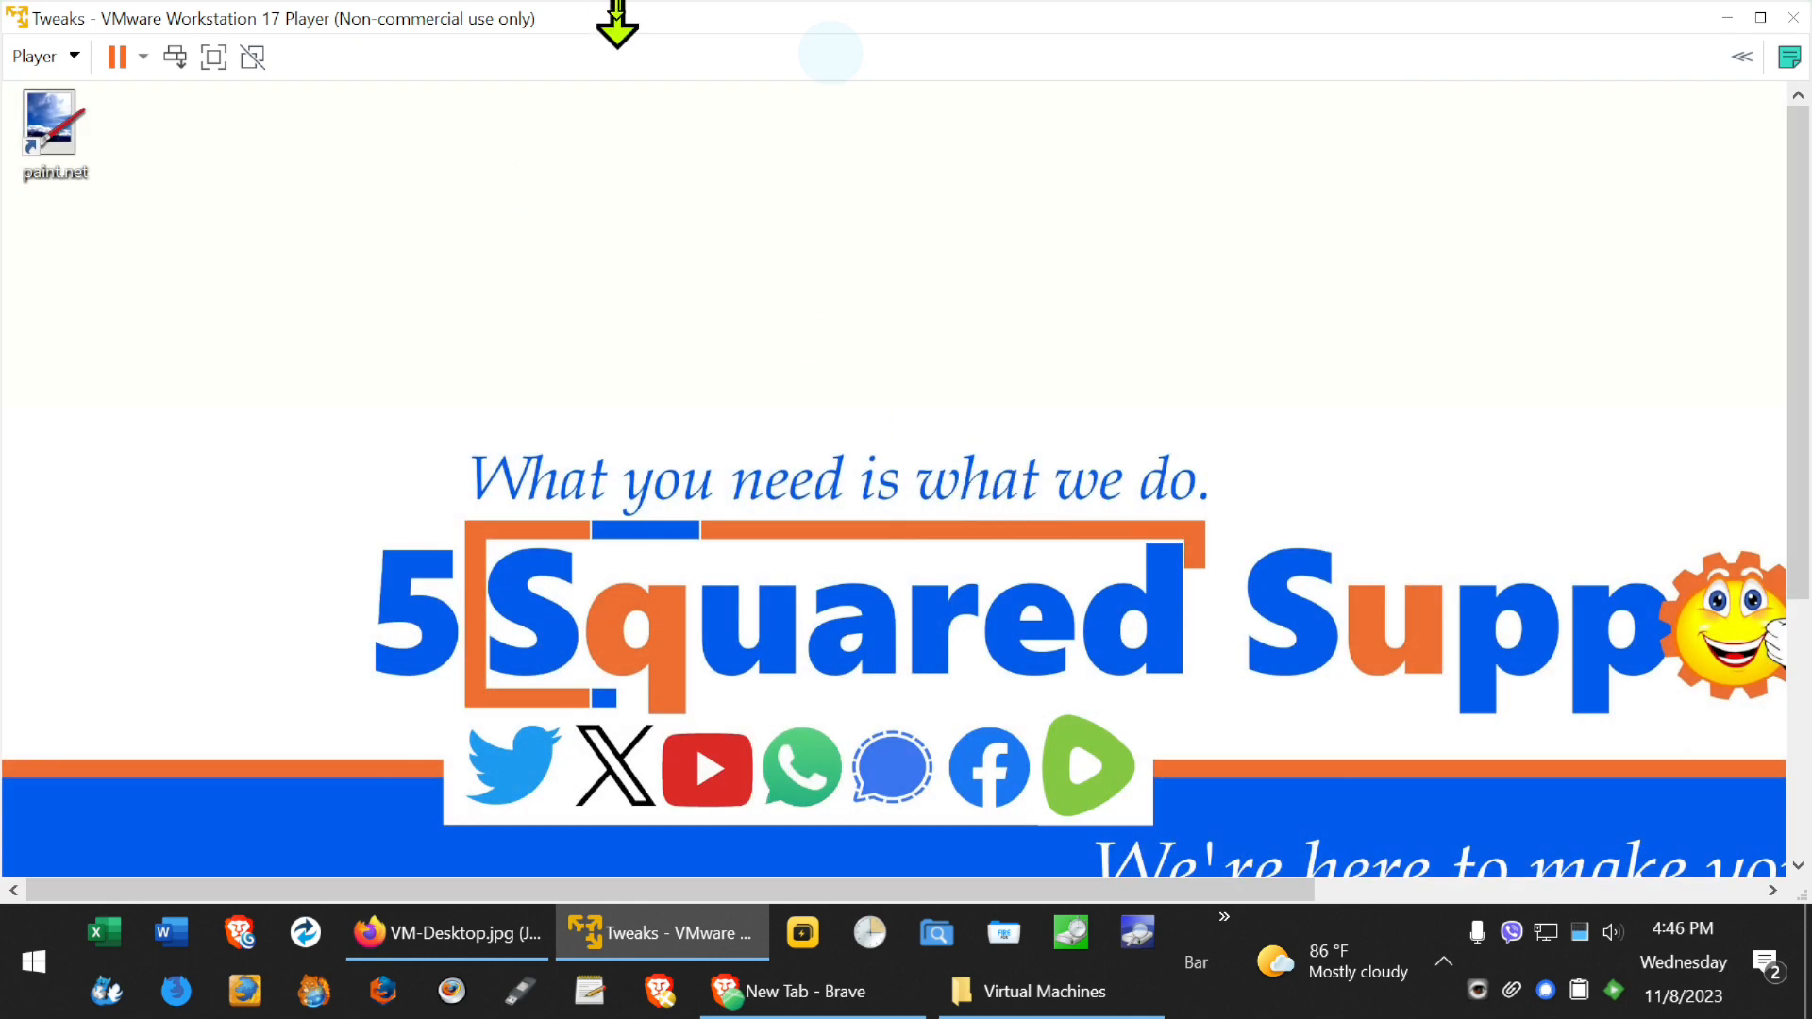
left_click(214, 59)
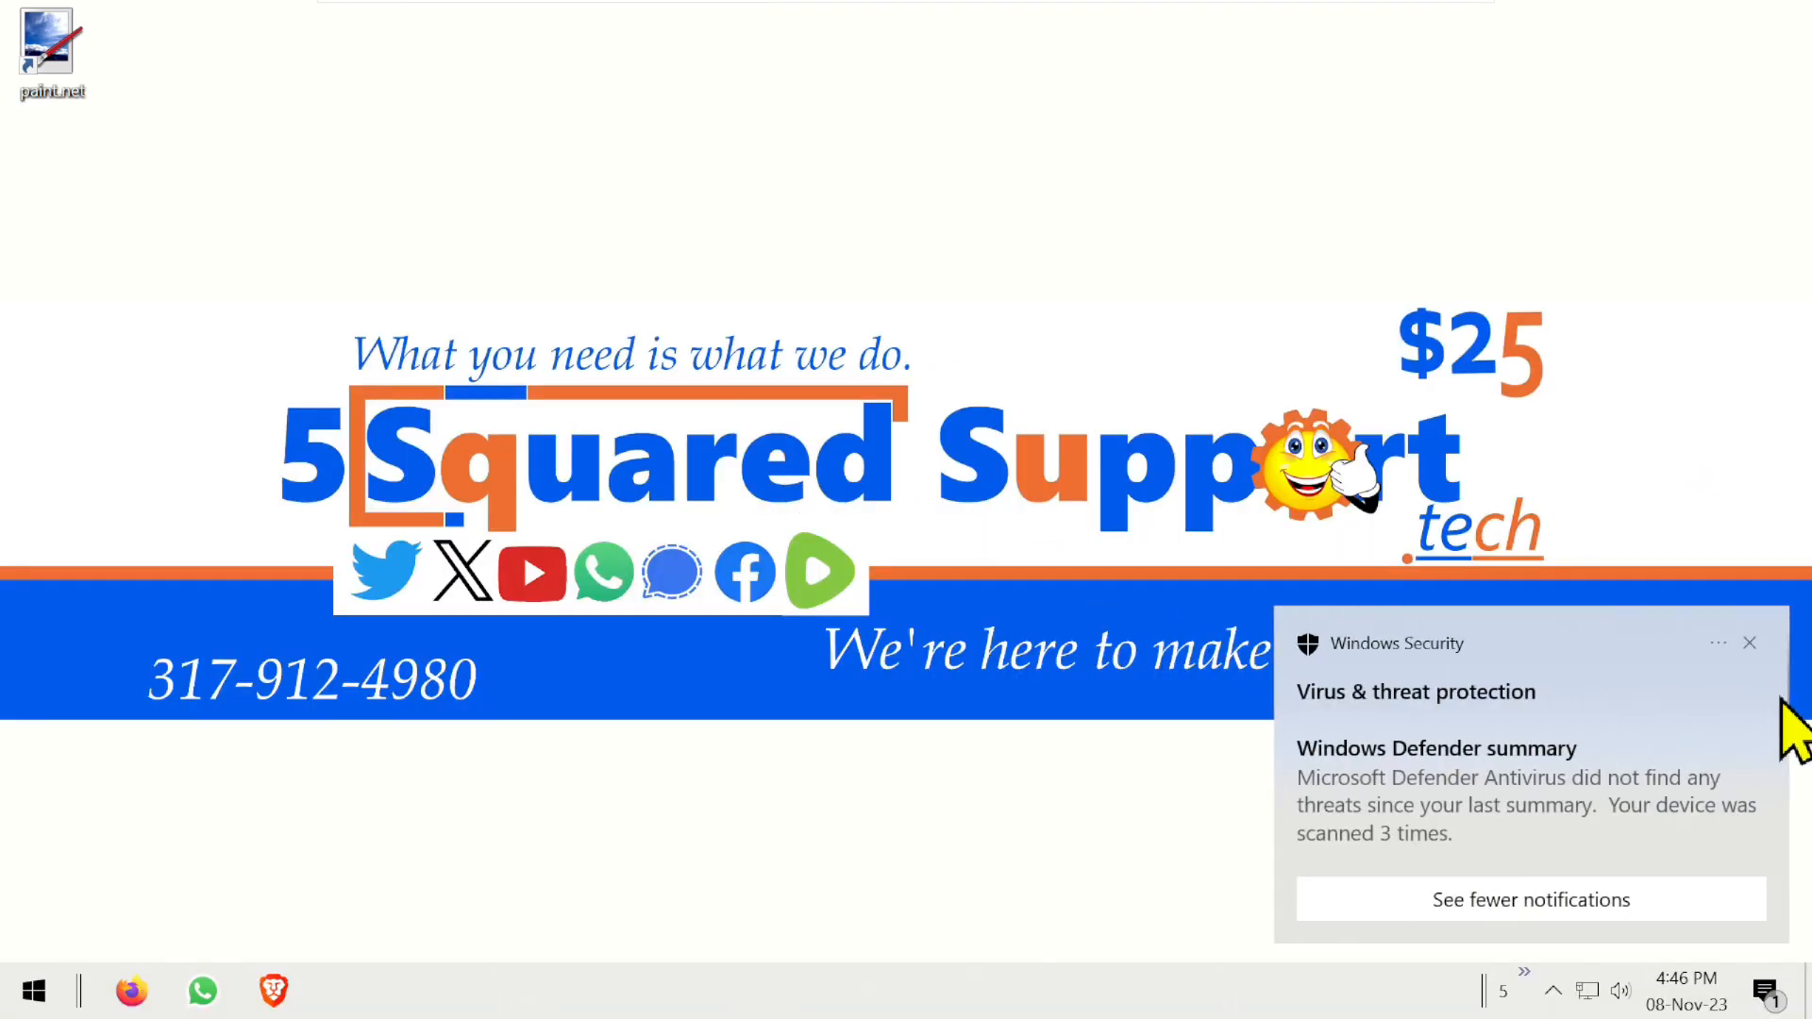
Step: Dismiss the Windows Security and PowerToys update notifications in the virtual machine
left_click(1750, 644)
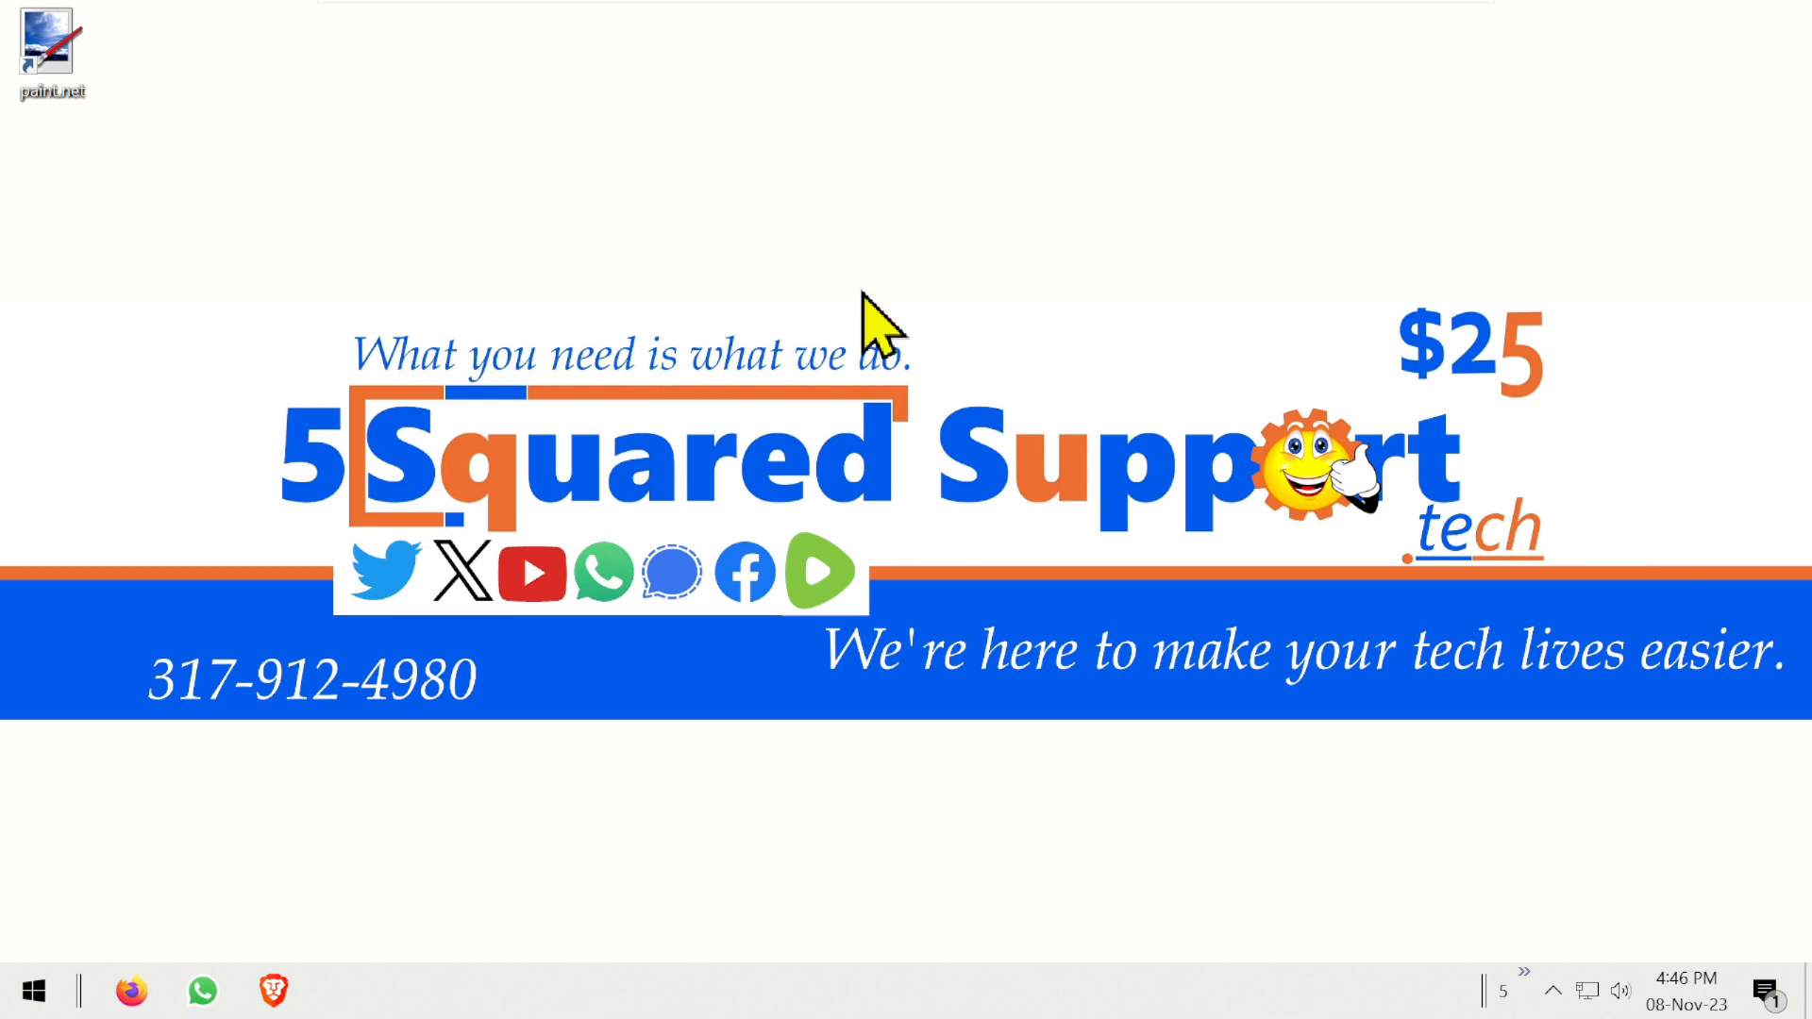
left_click_drag(215, 59, 760, 218)
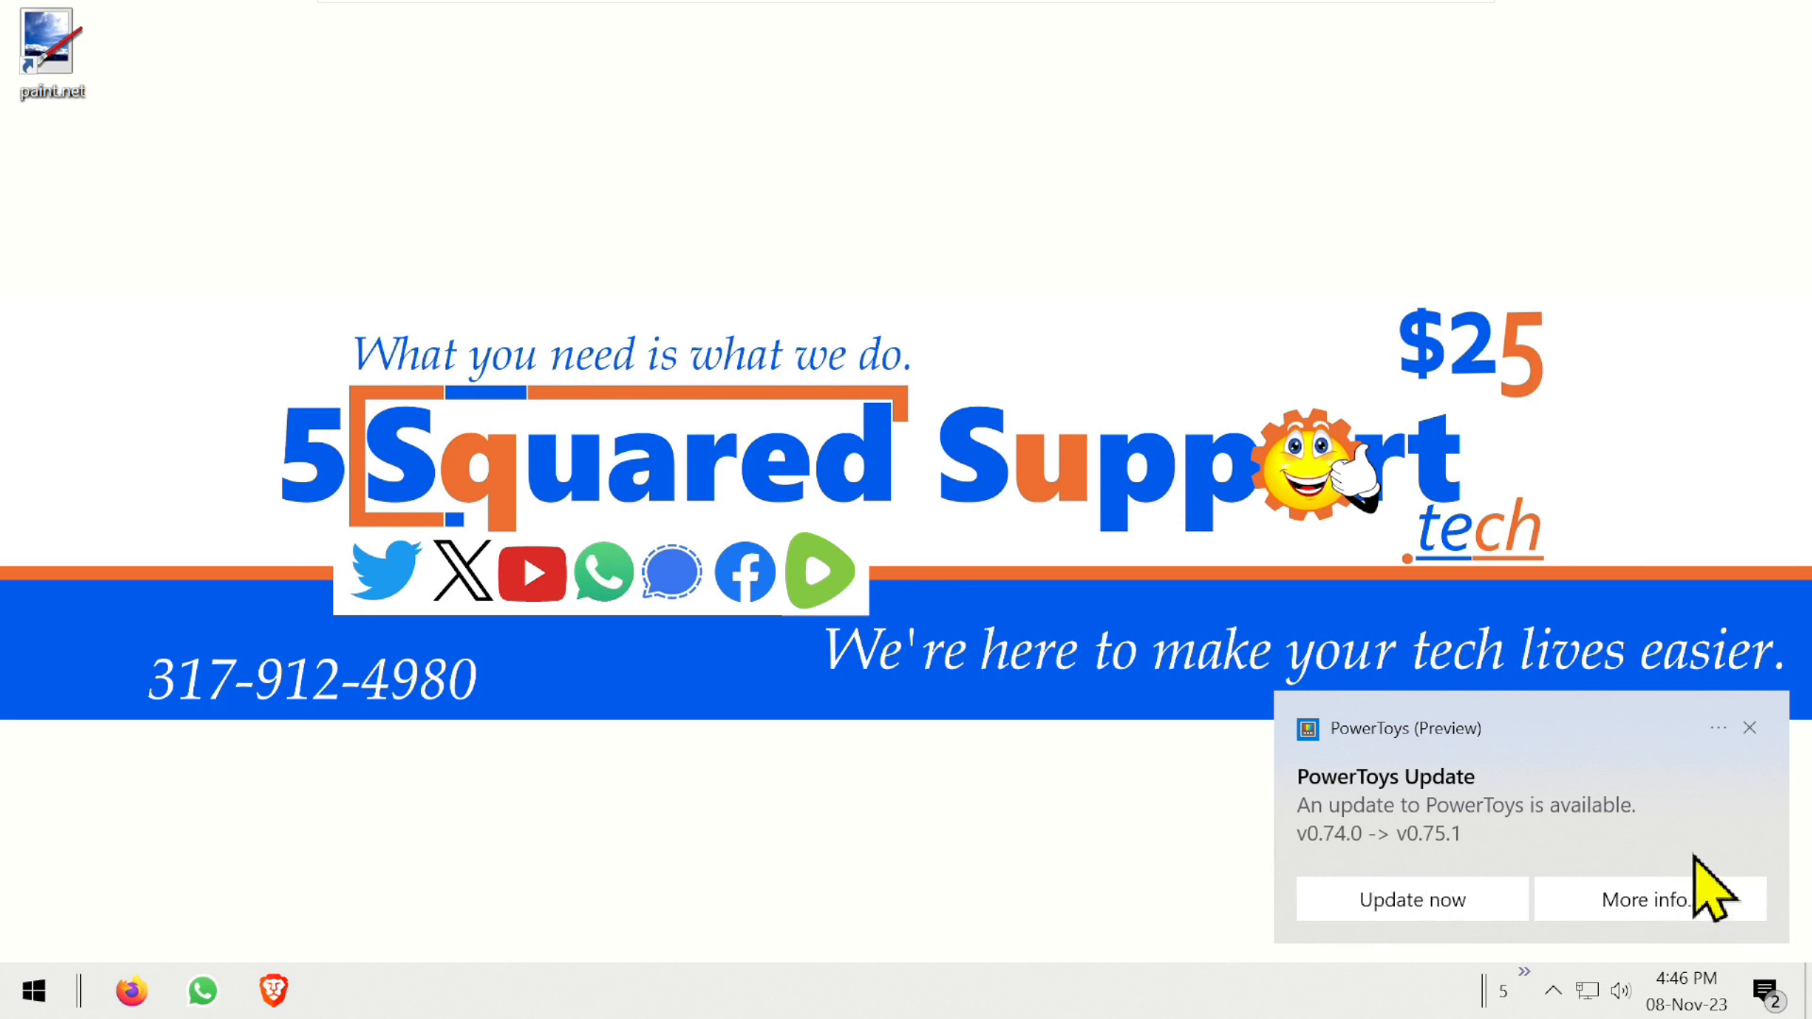
left_click(1749, 728)
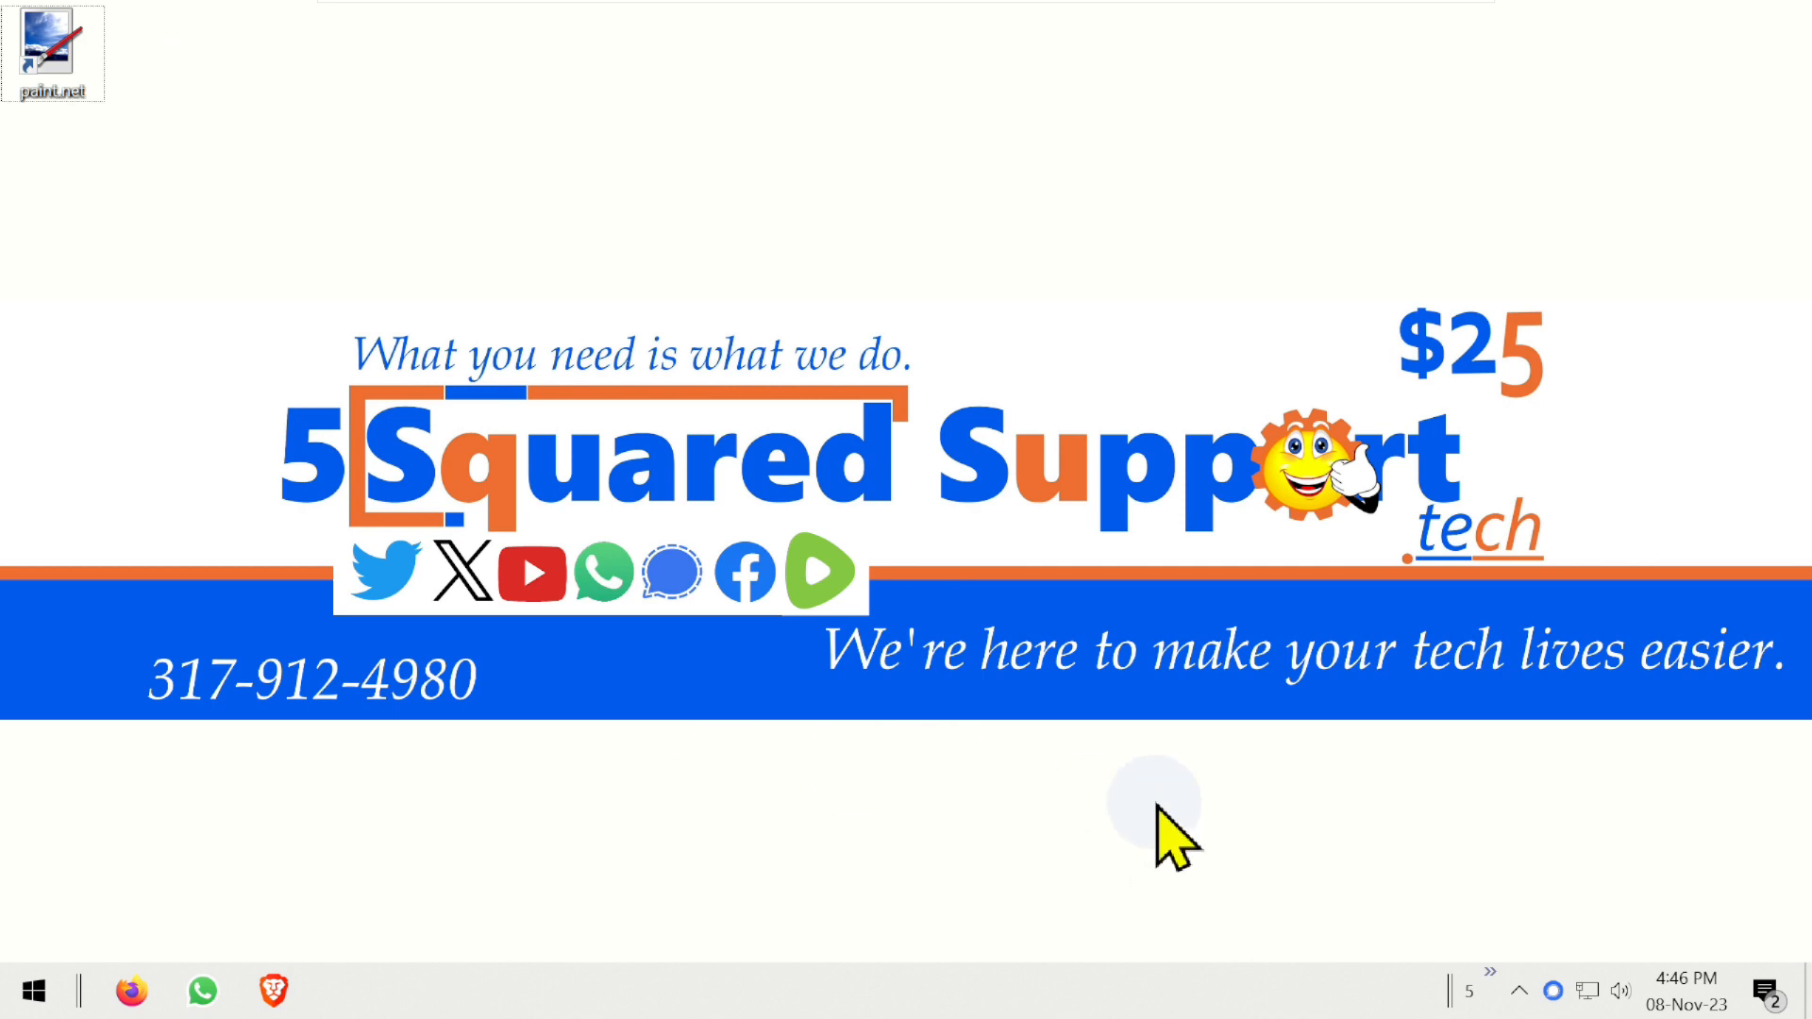
right_click(1029, 242)
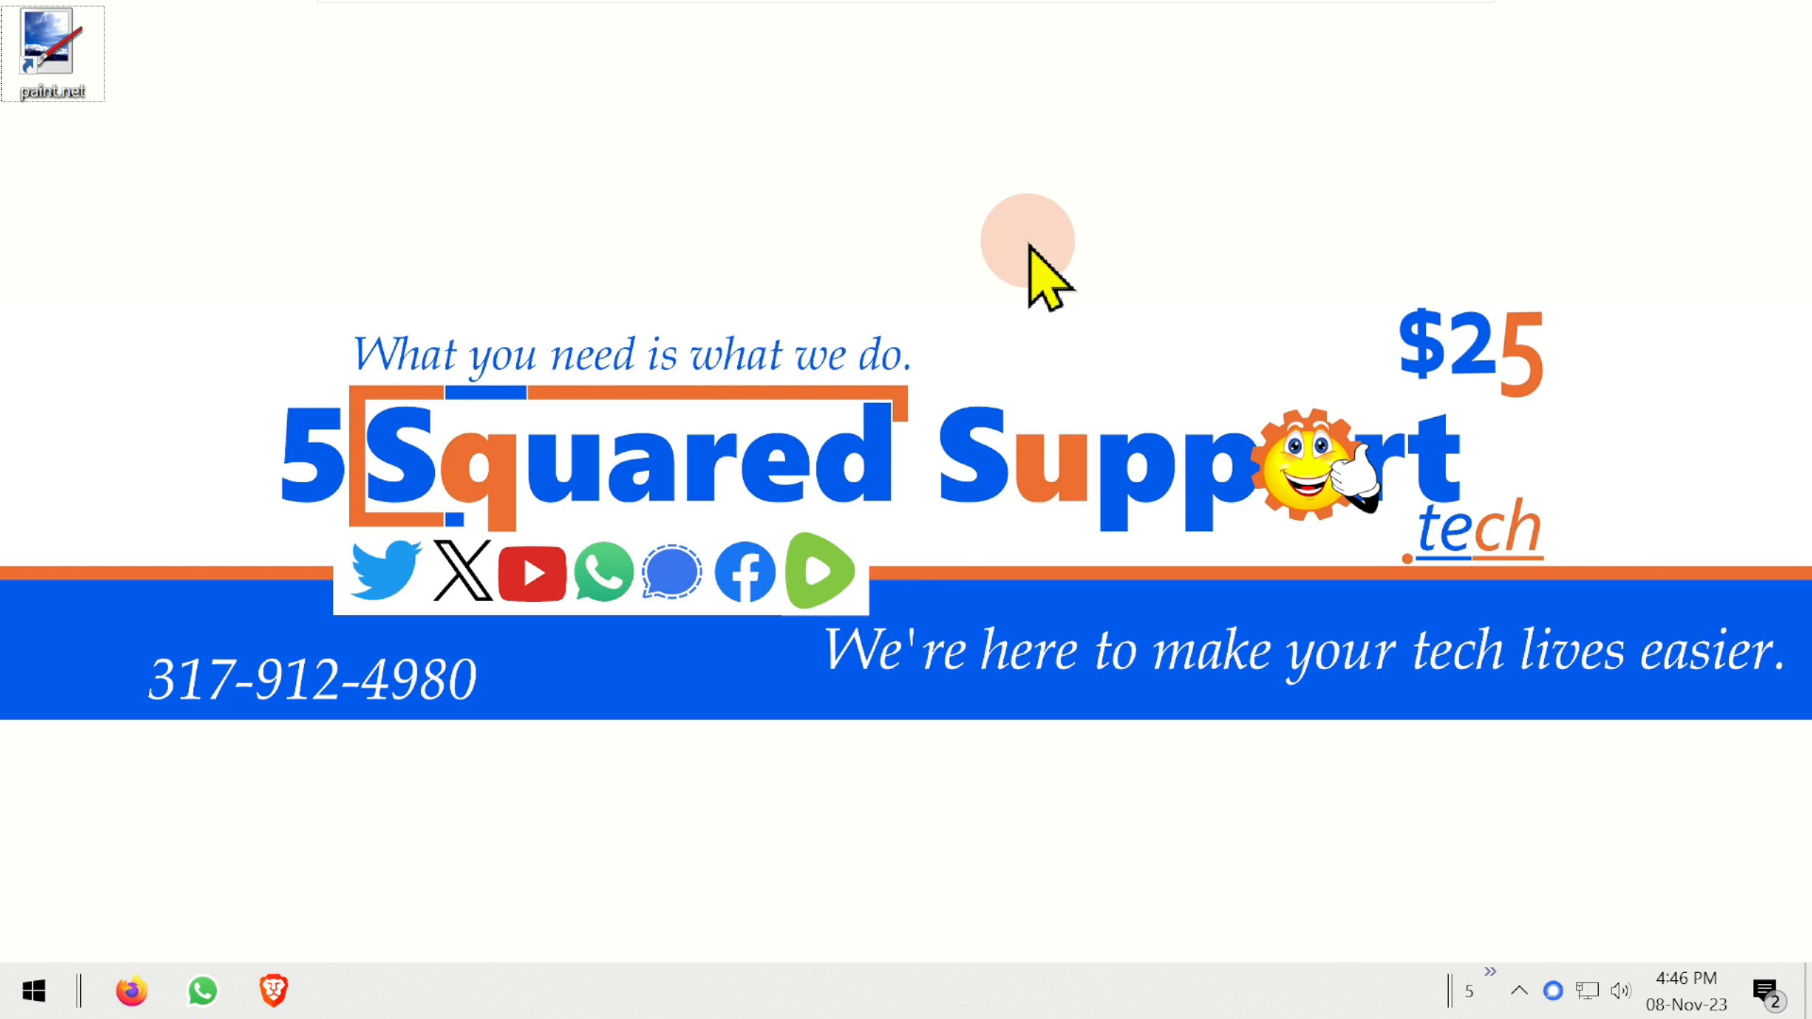
left_click(821, 213)
right_click(1051, 238)
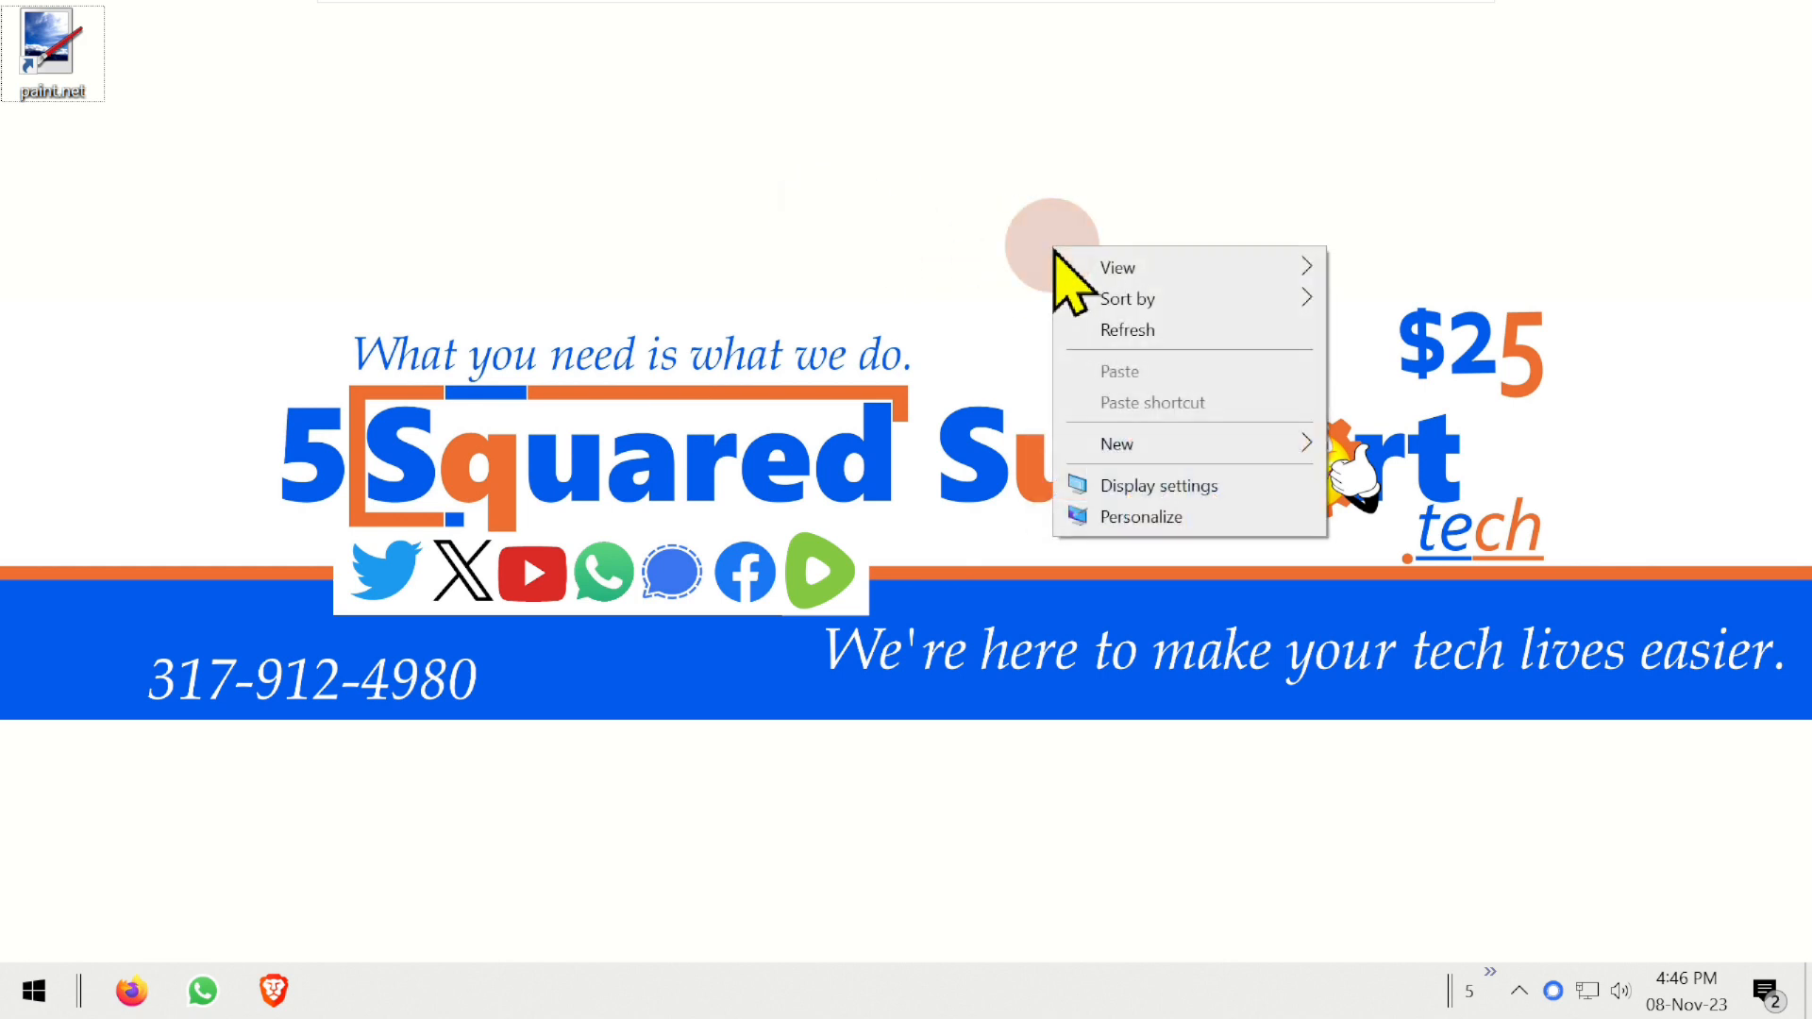
right_click(922, 213)
left_click(732, 215)
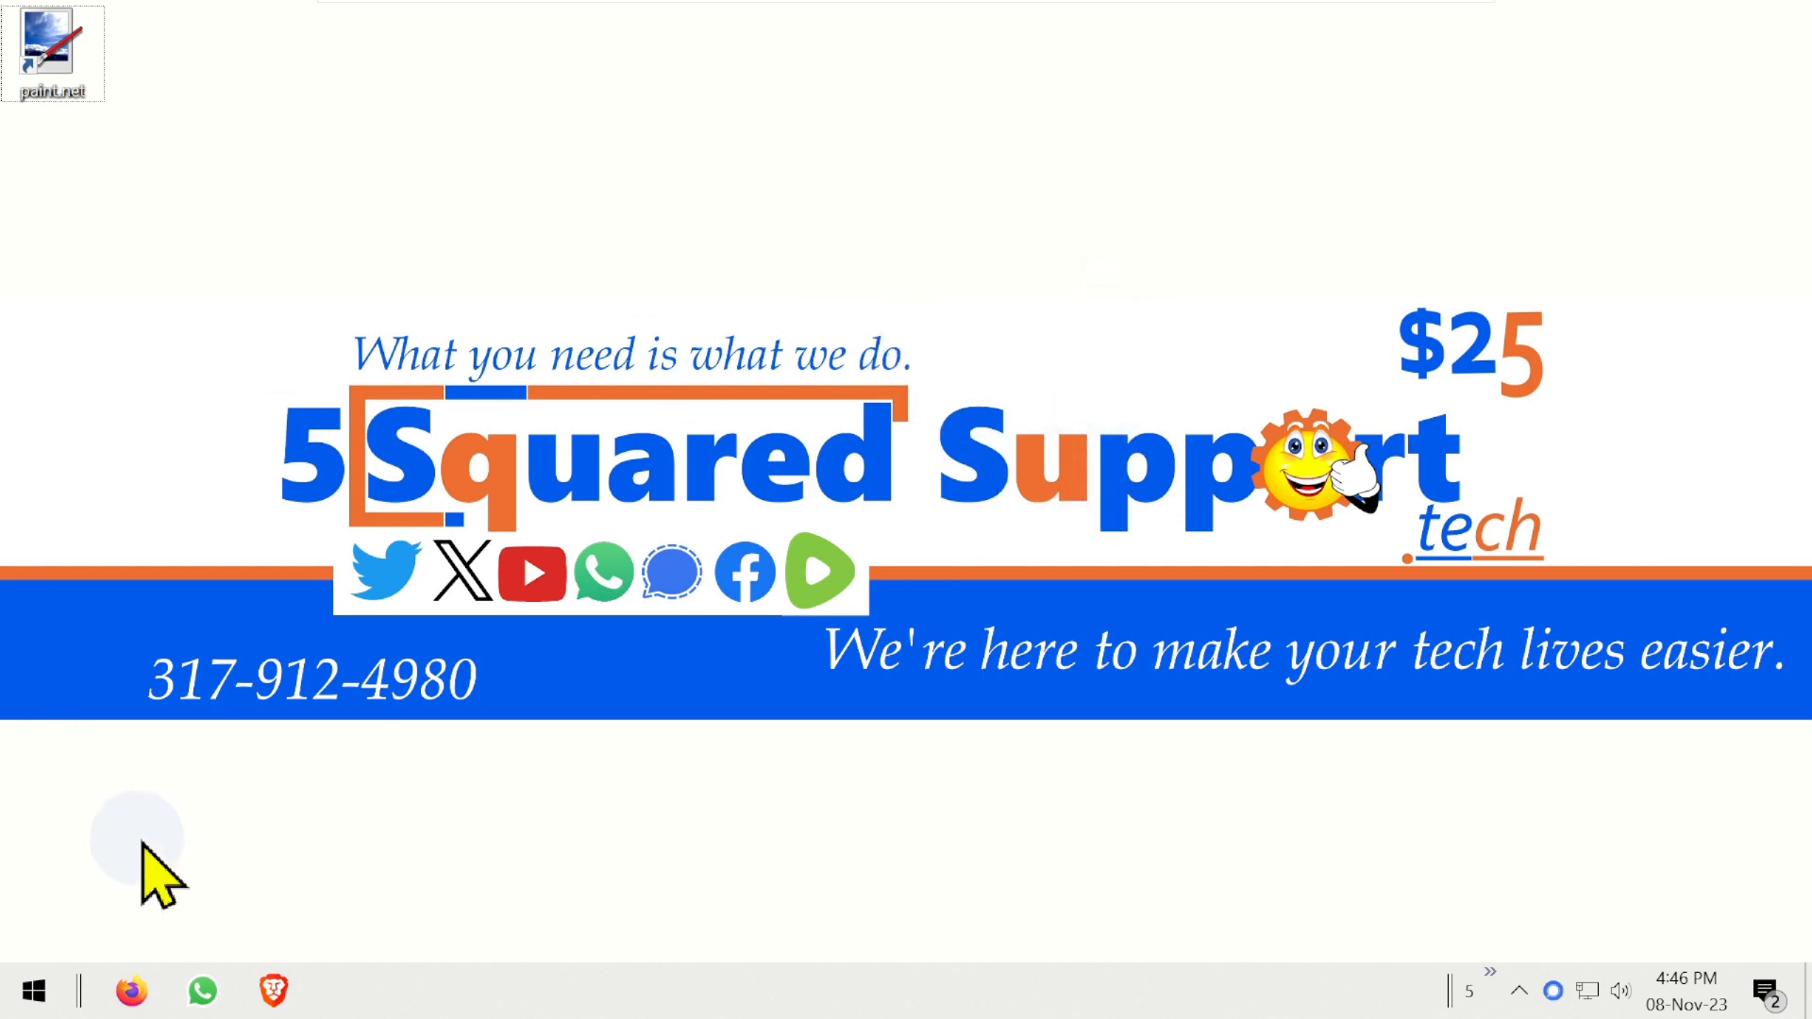
Step: Lock the virtual machine's taskbar and connect the detected Samson Q2U Microphone to the host
right_click(866, 993)
left_click(955, 915)
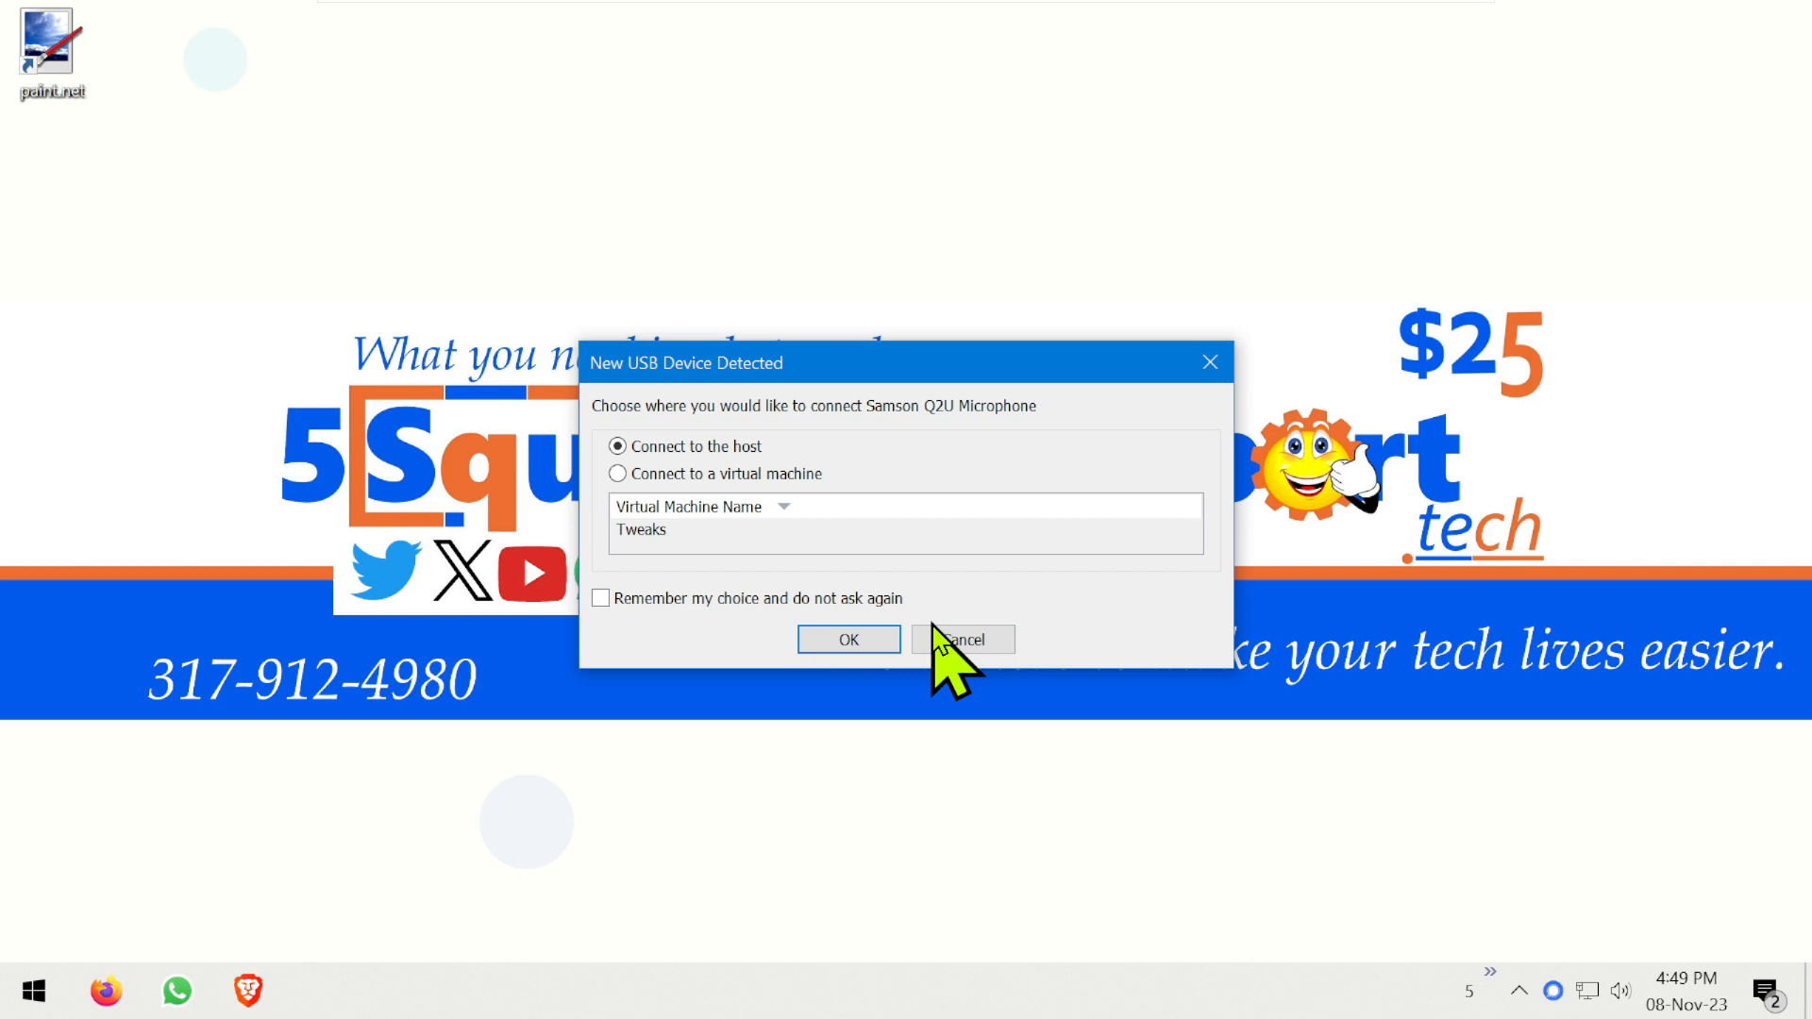
left_click(849, 649)
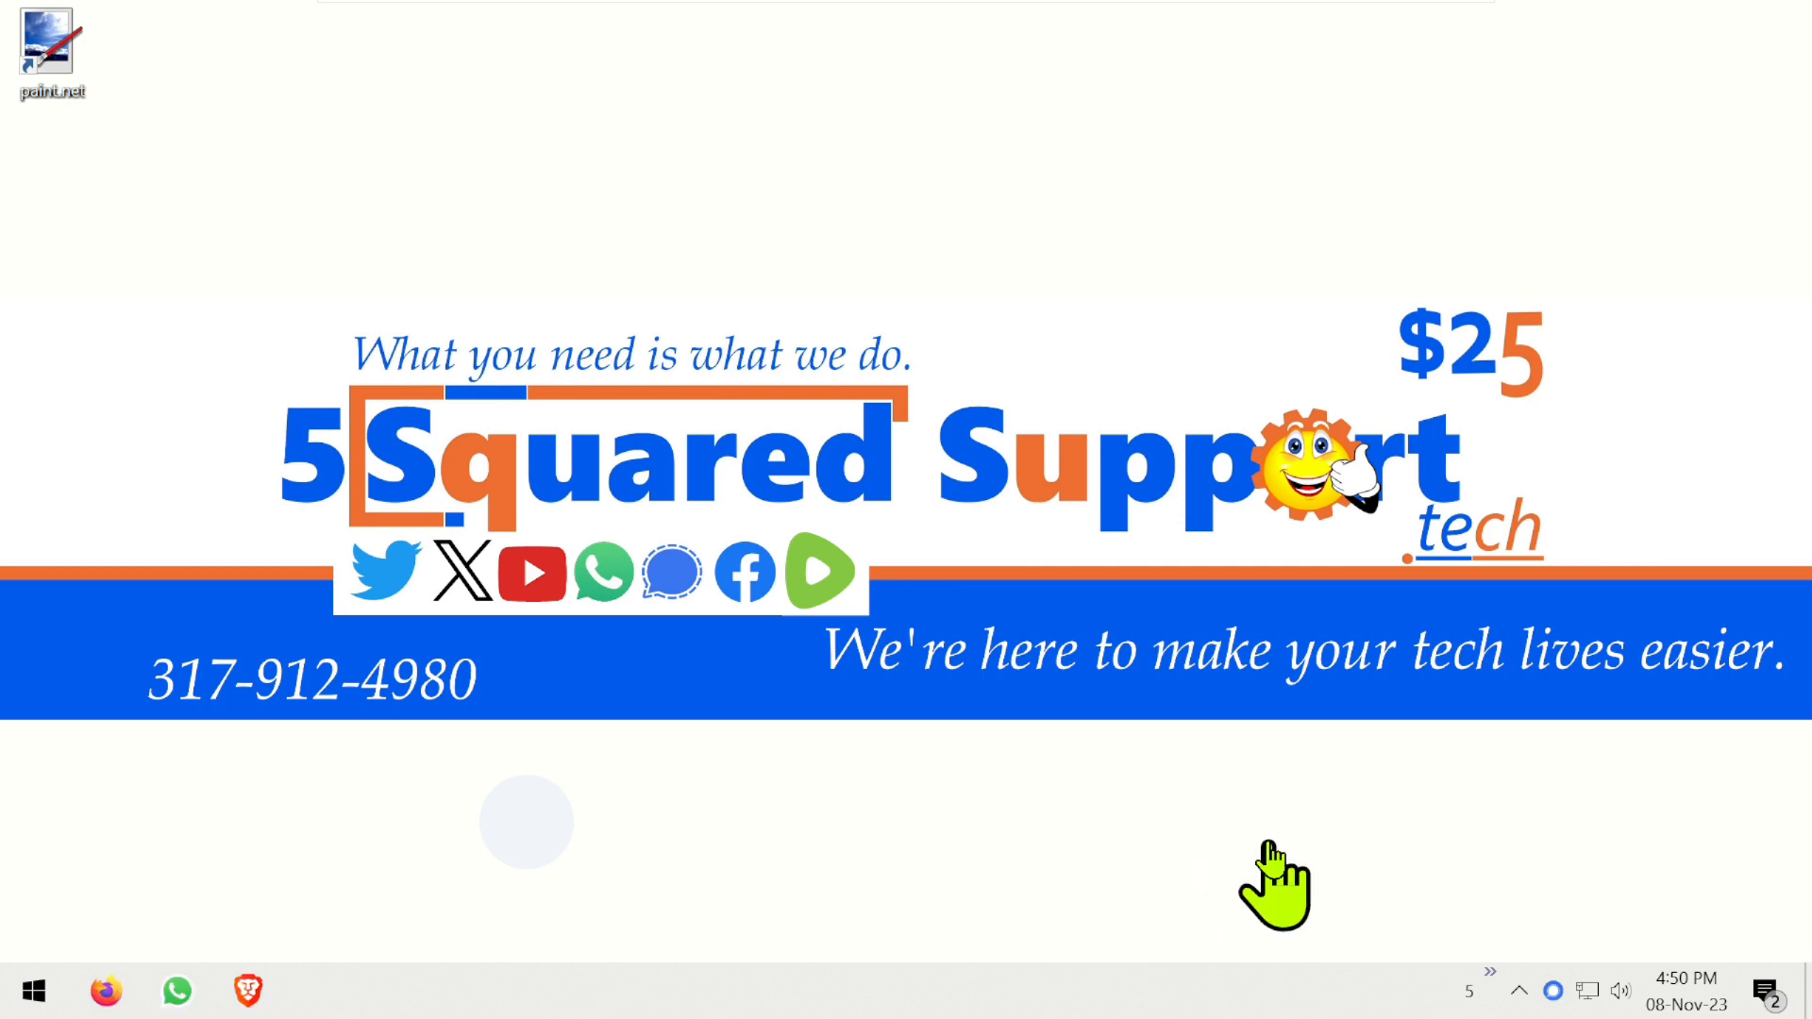
key("super")
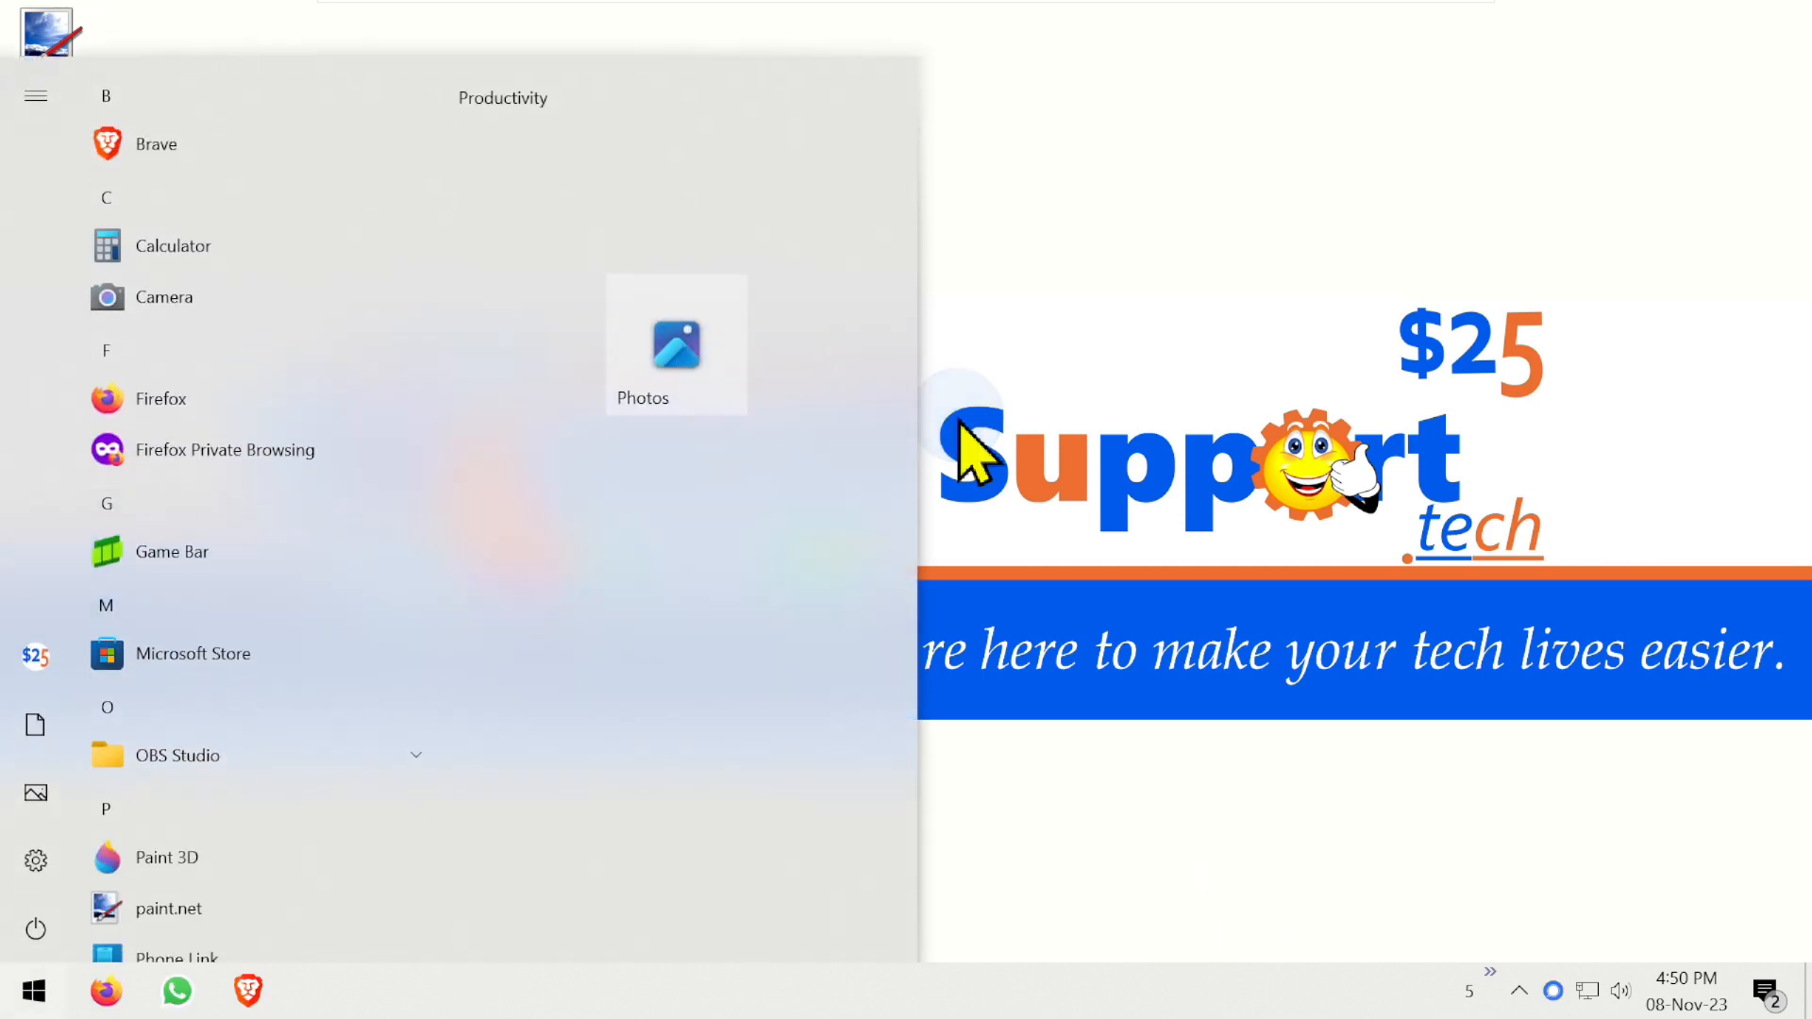
key("super")
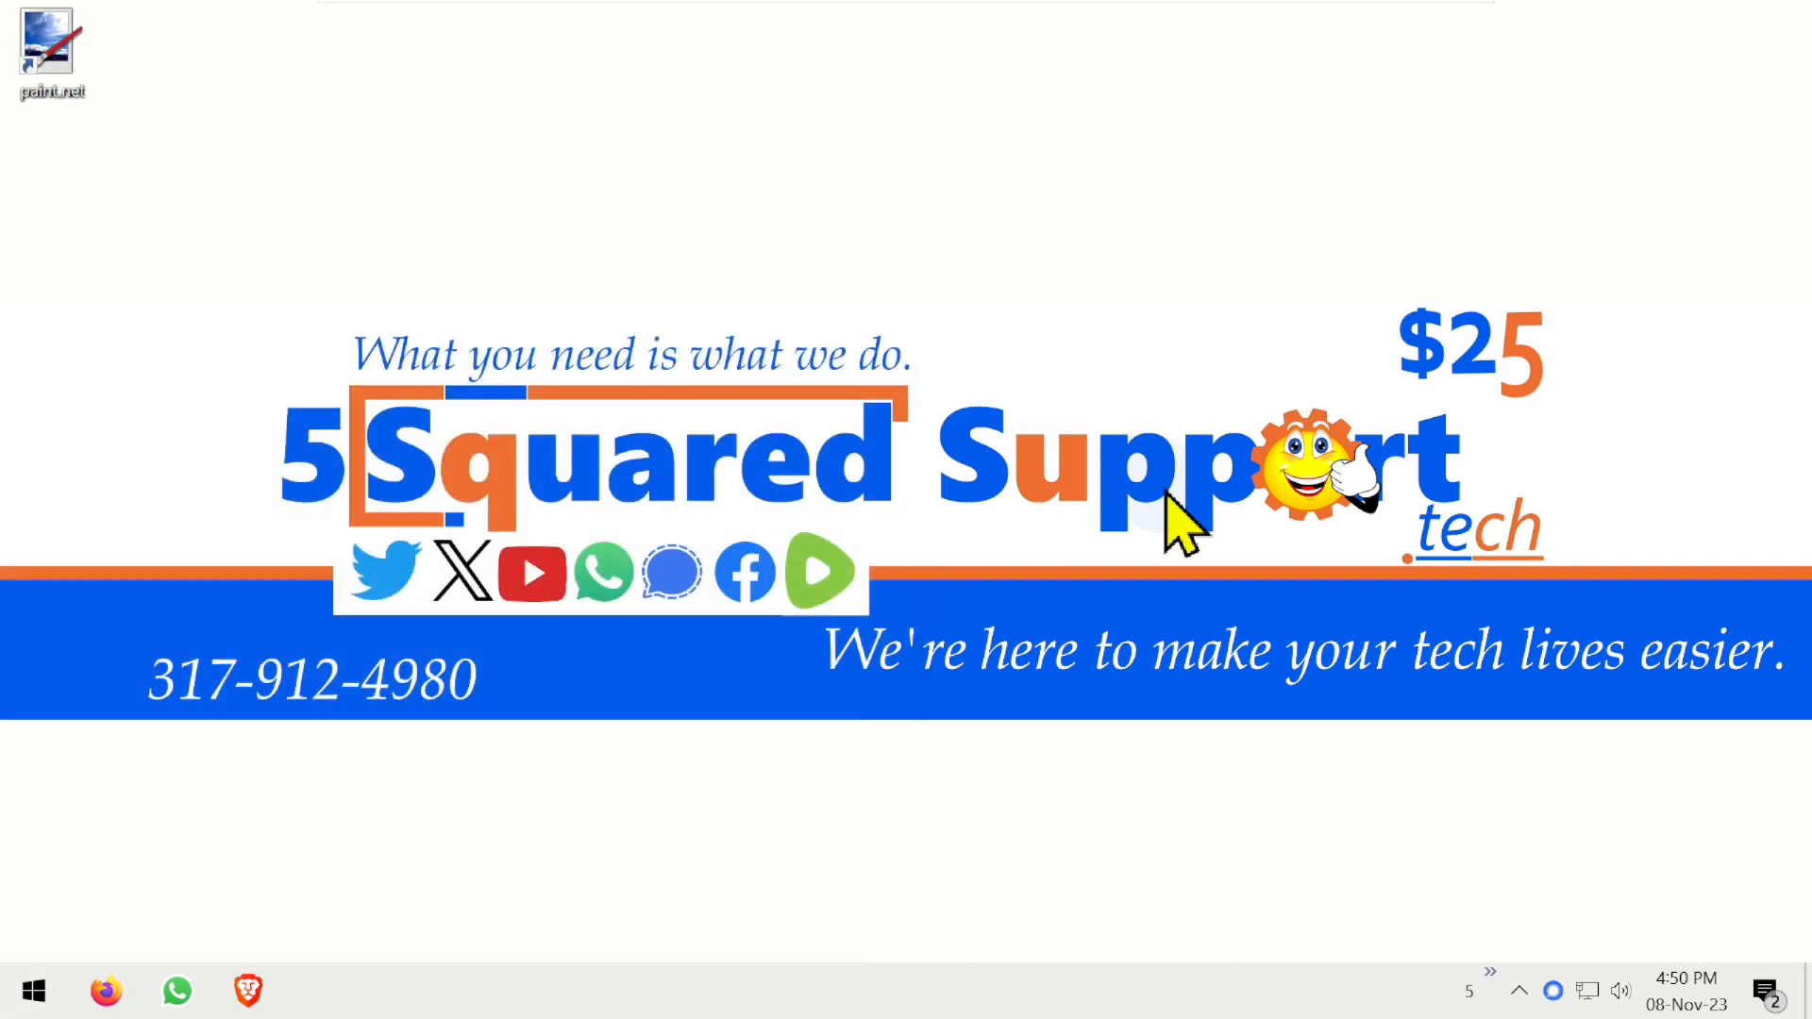
key("super")
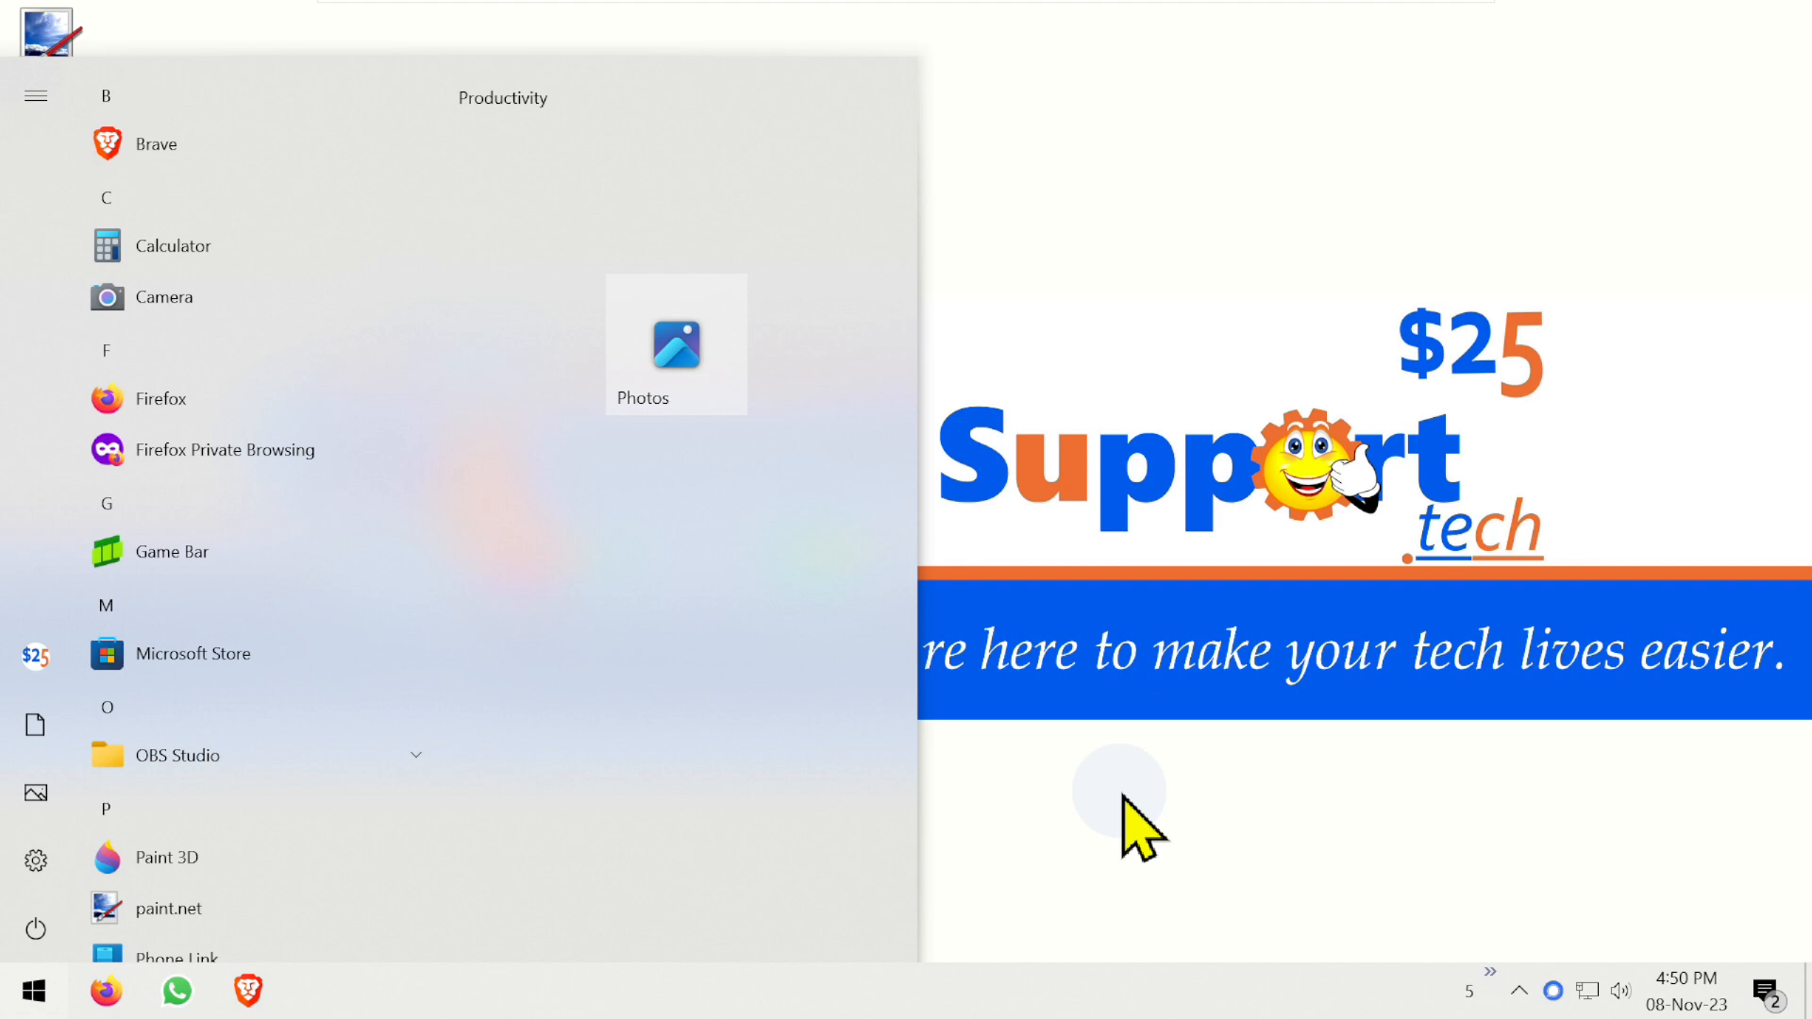
left_click(1123, 796)
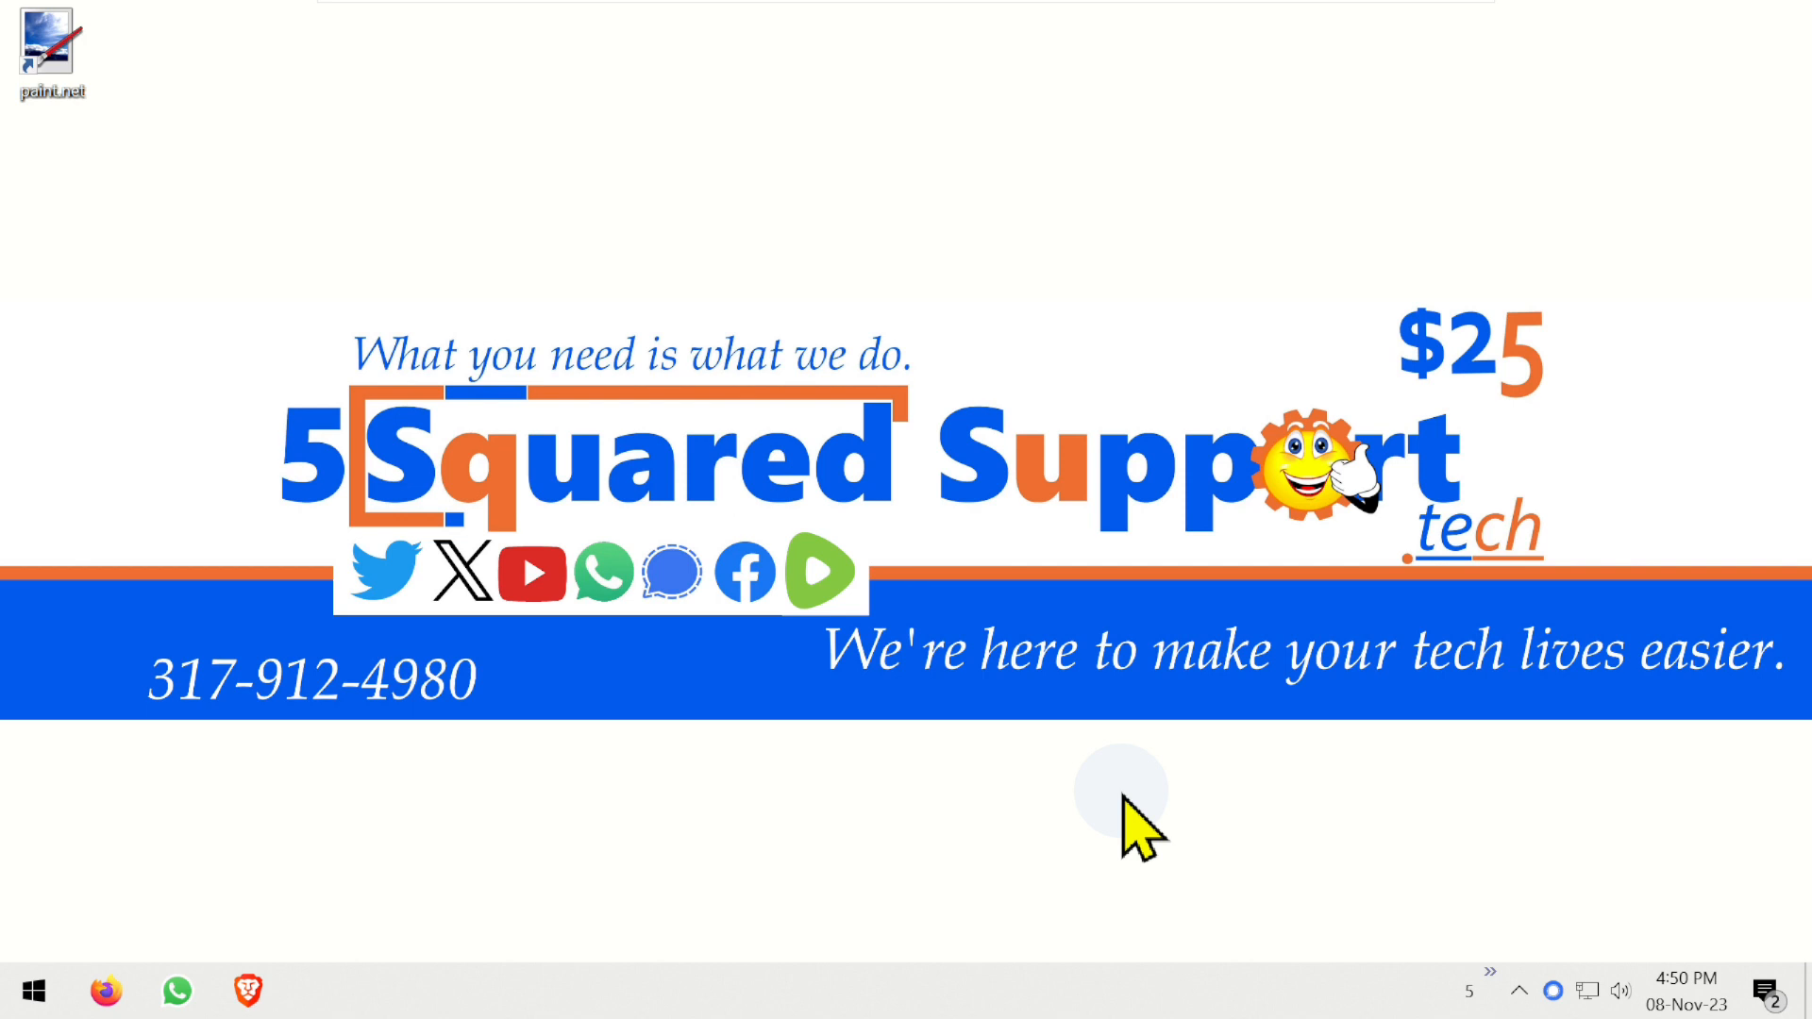
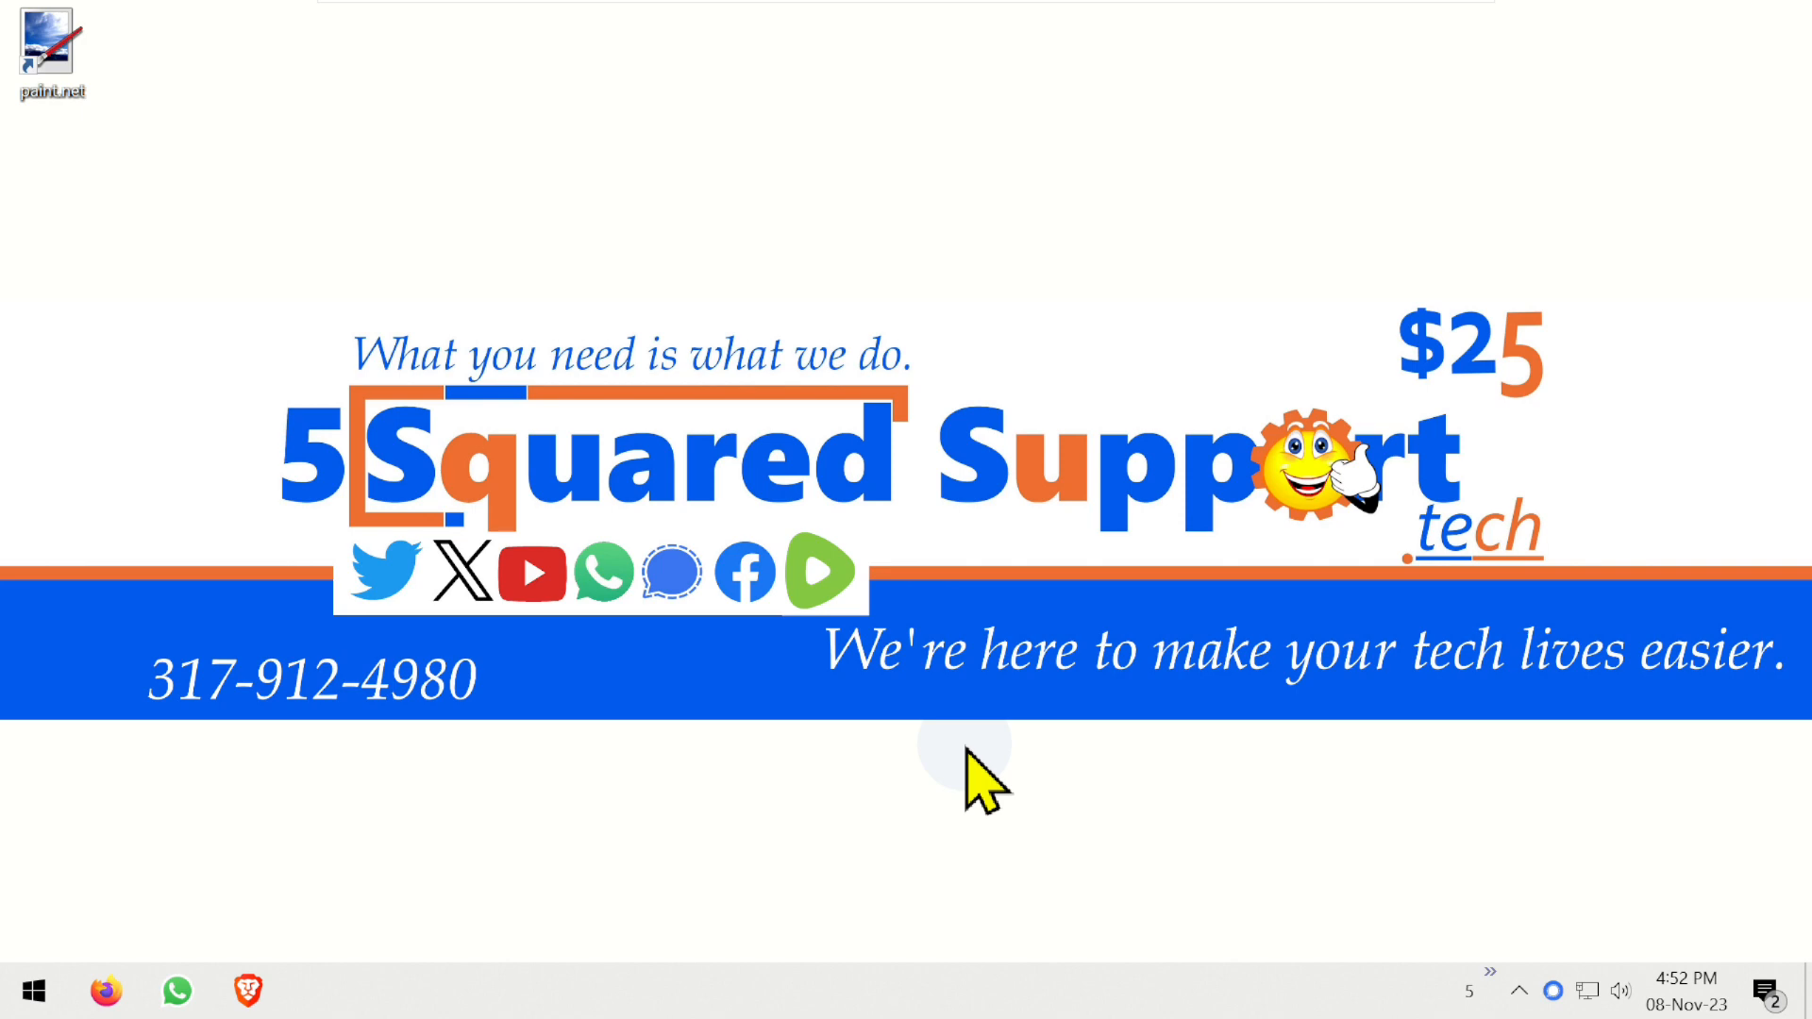
Step: Open This PC in File Explorer and examine the capacity and free space of the available drives
key("super+e")
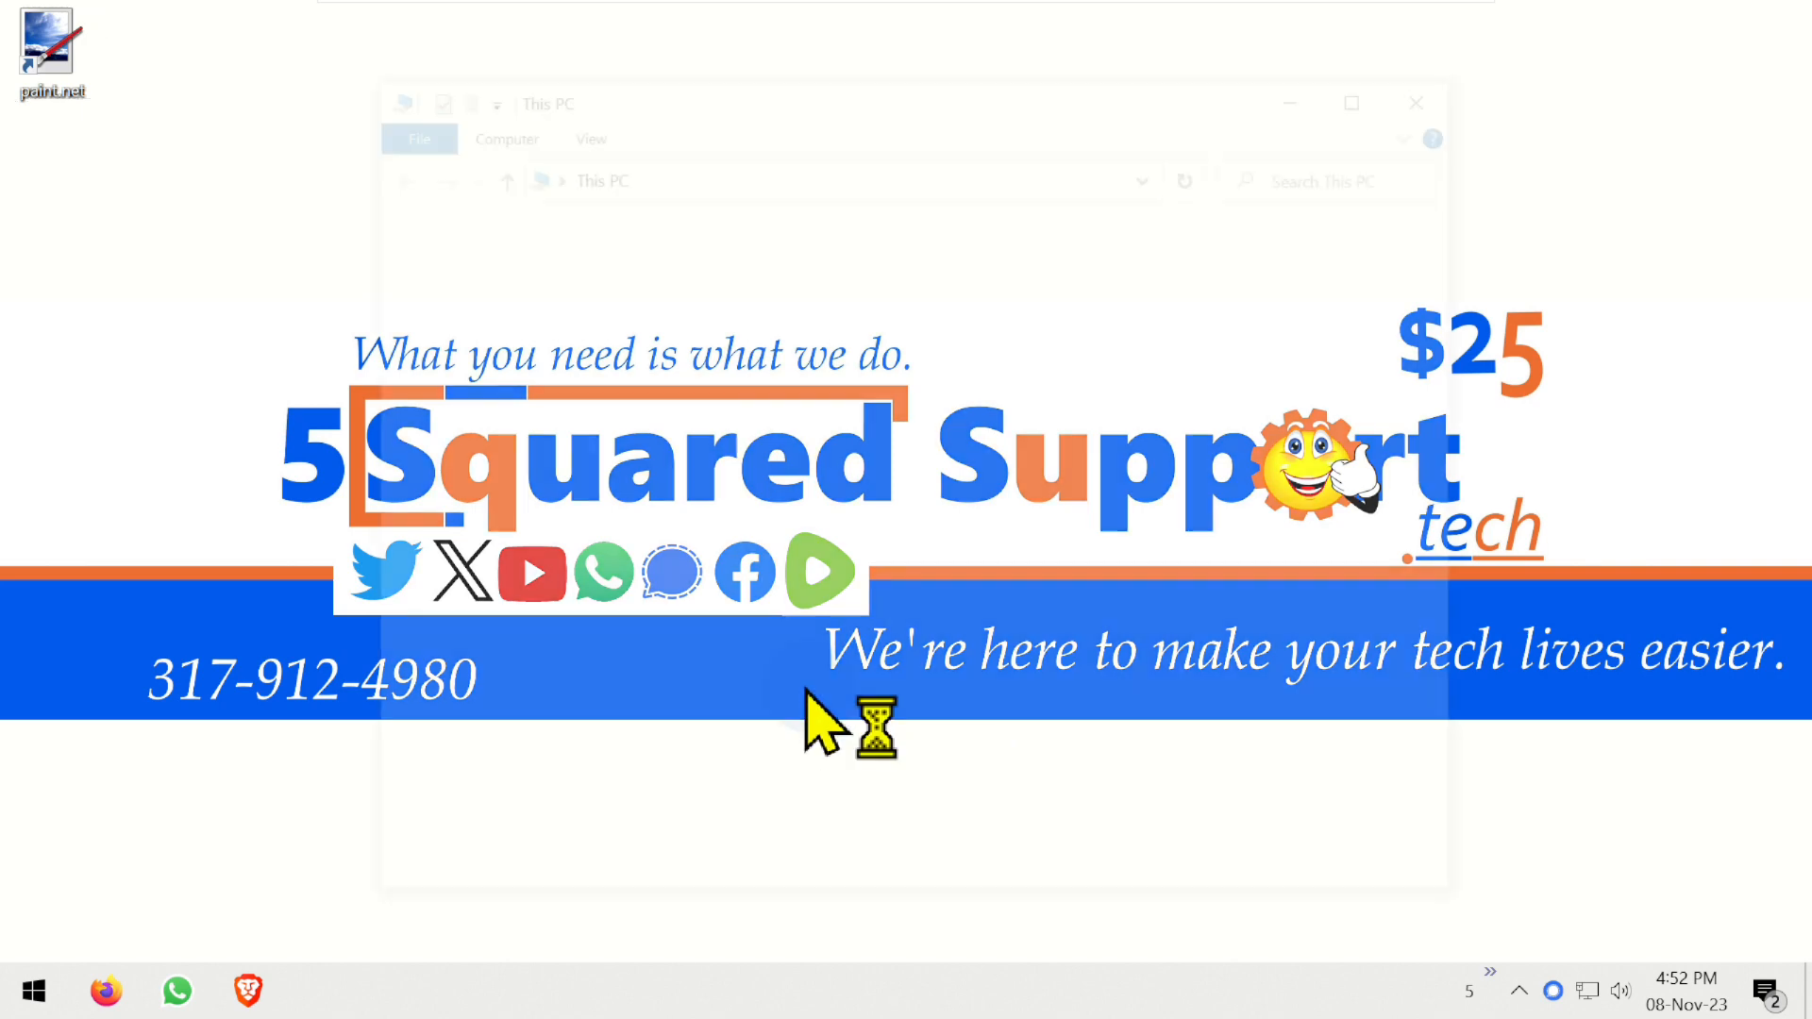
left_click(446, 759)
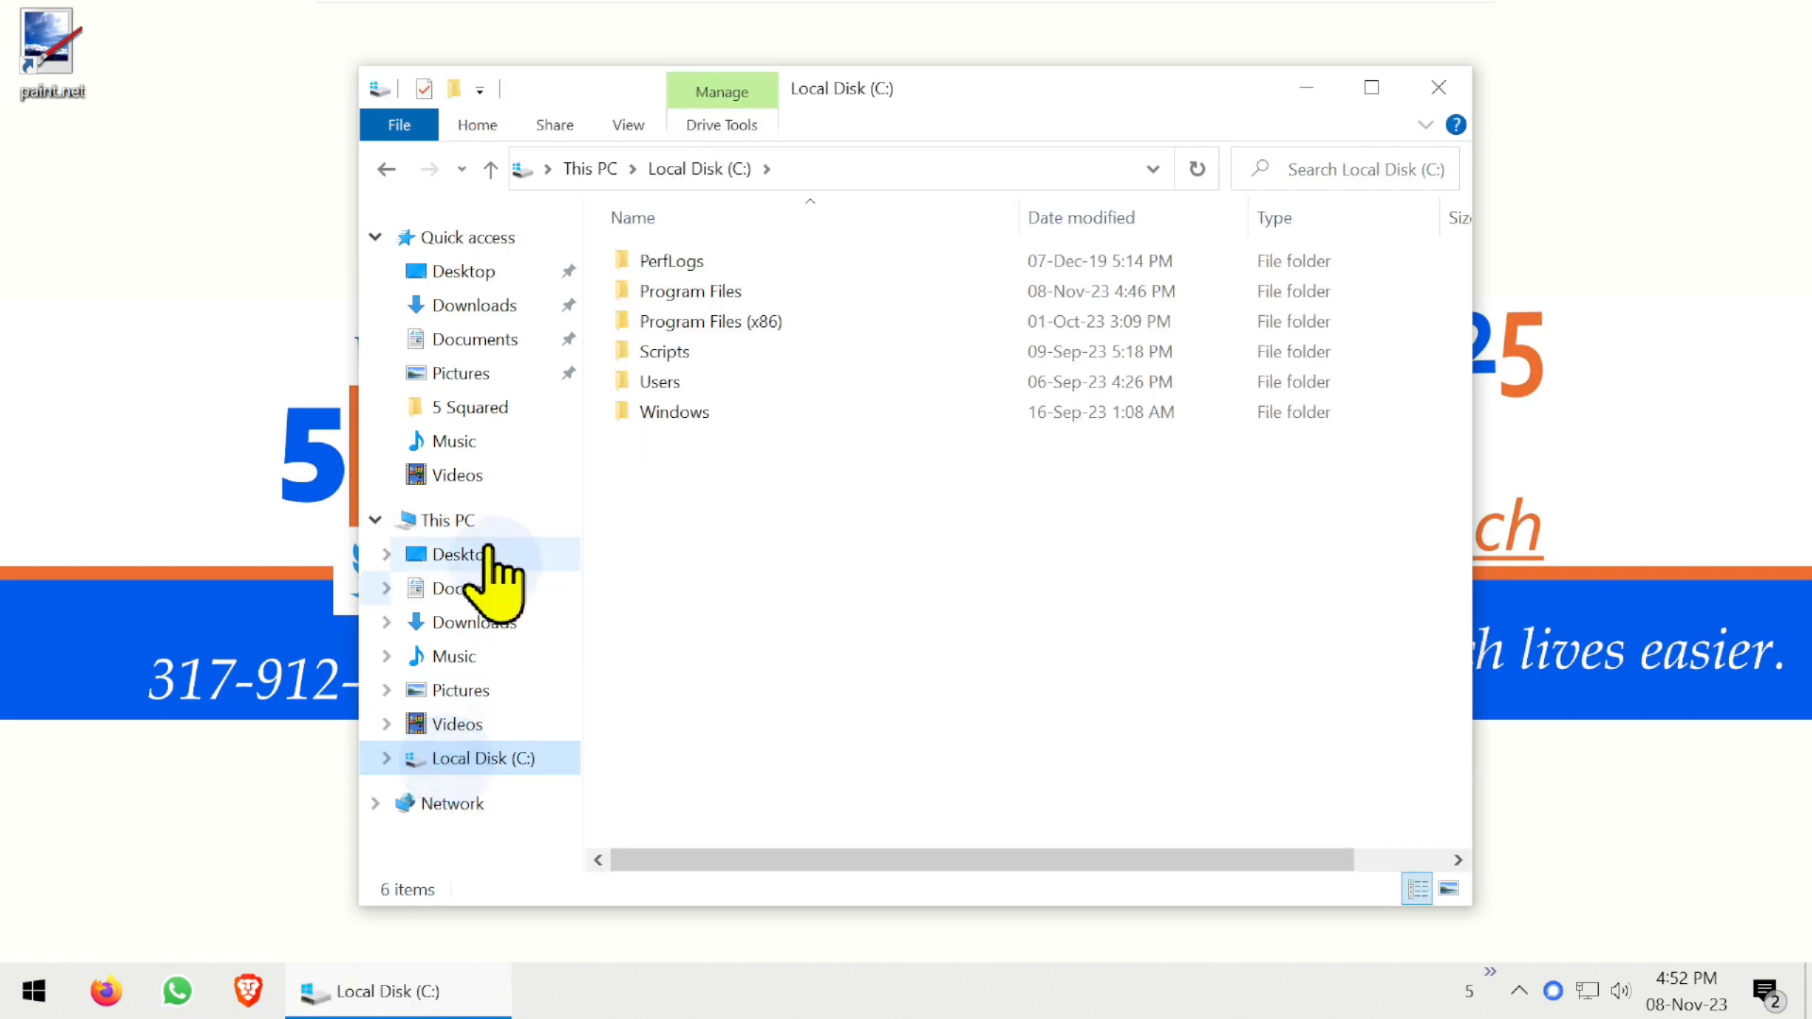
left_click(460, 522)
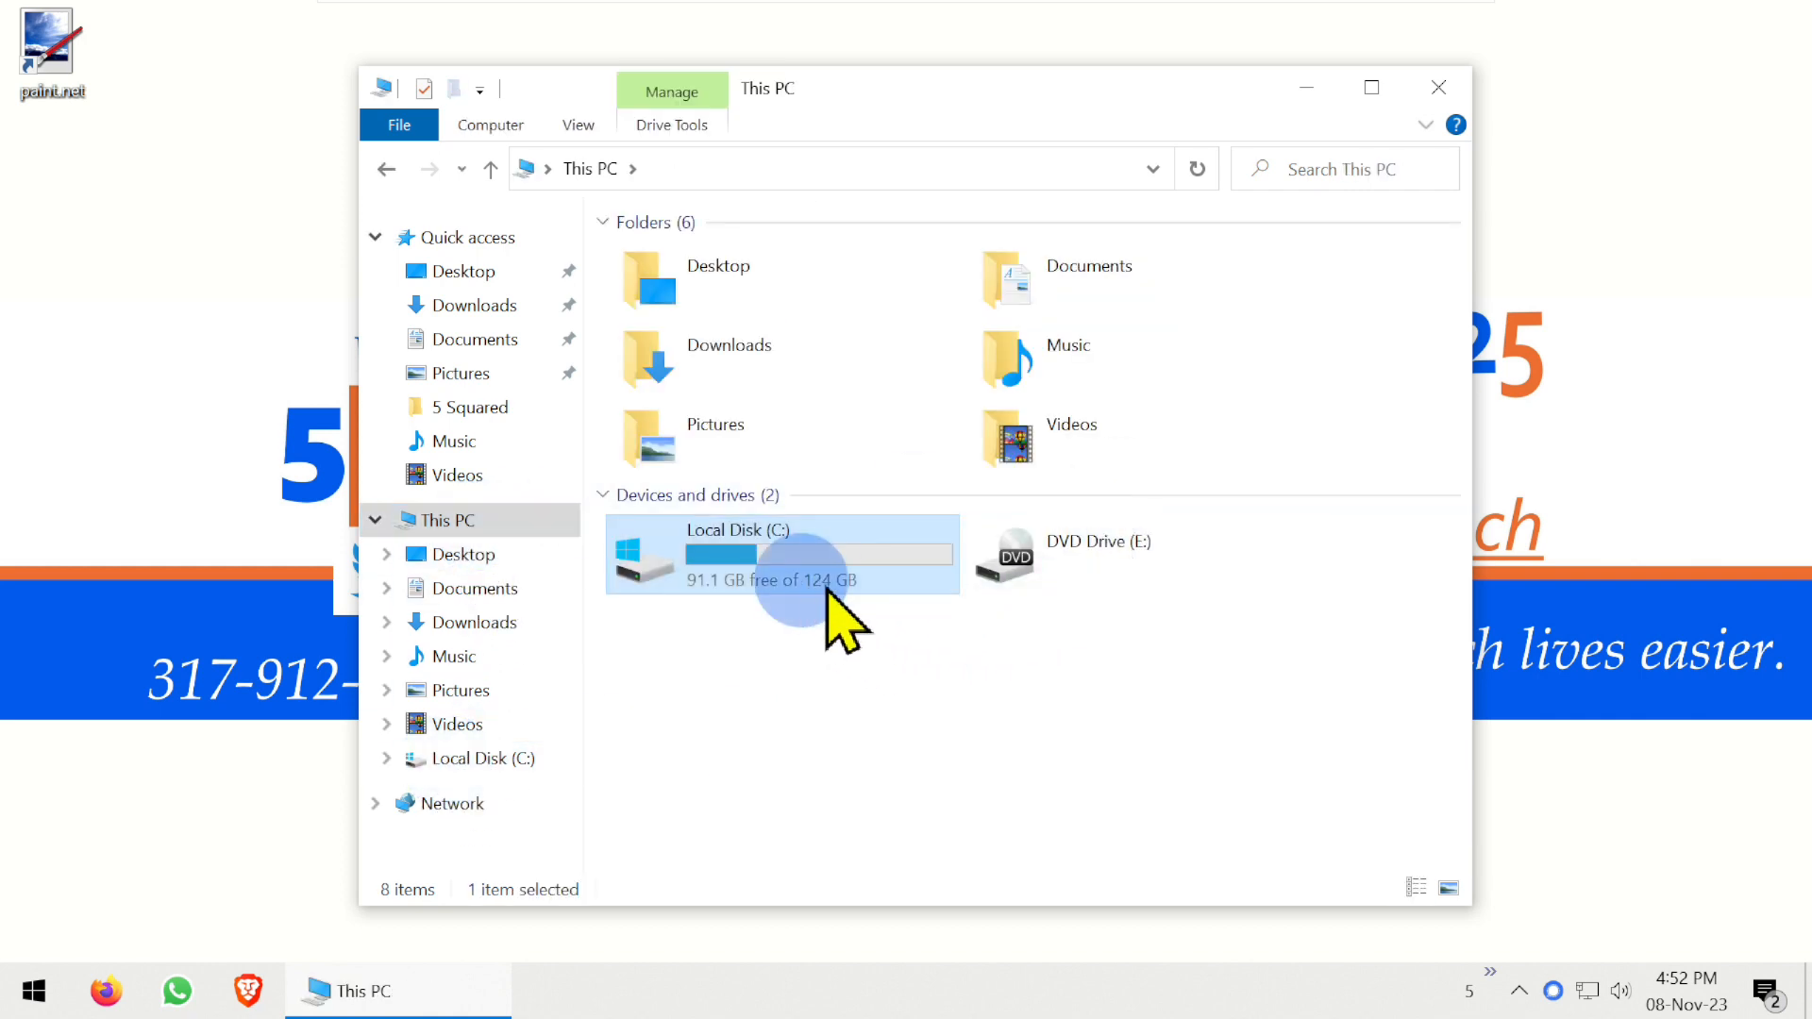
left_click(806, 699)
left_click(845, 517)
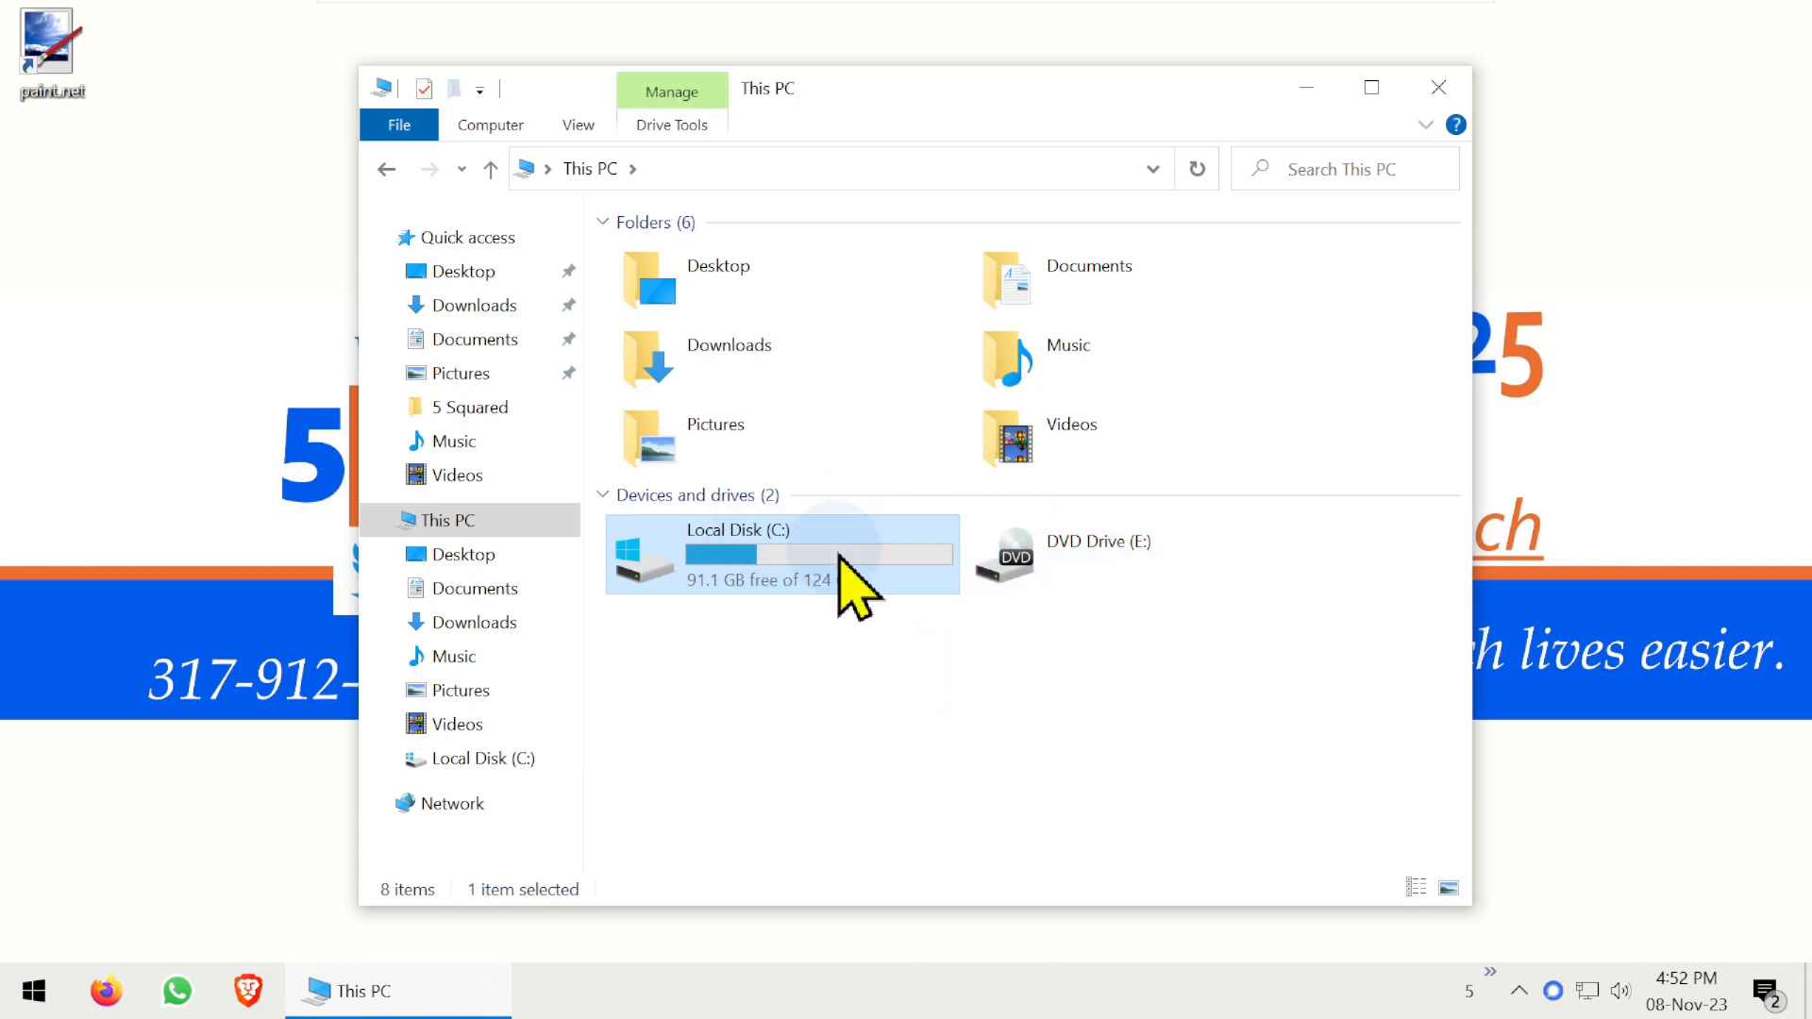
left_click(1075, 561)
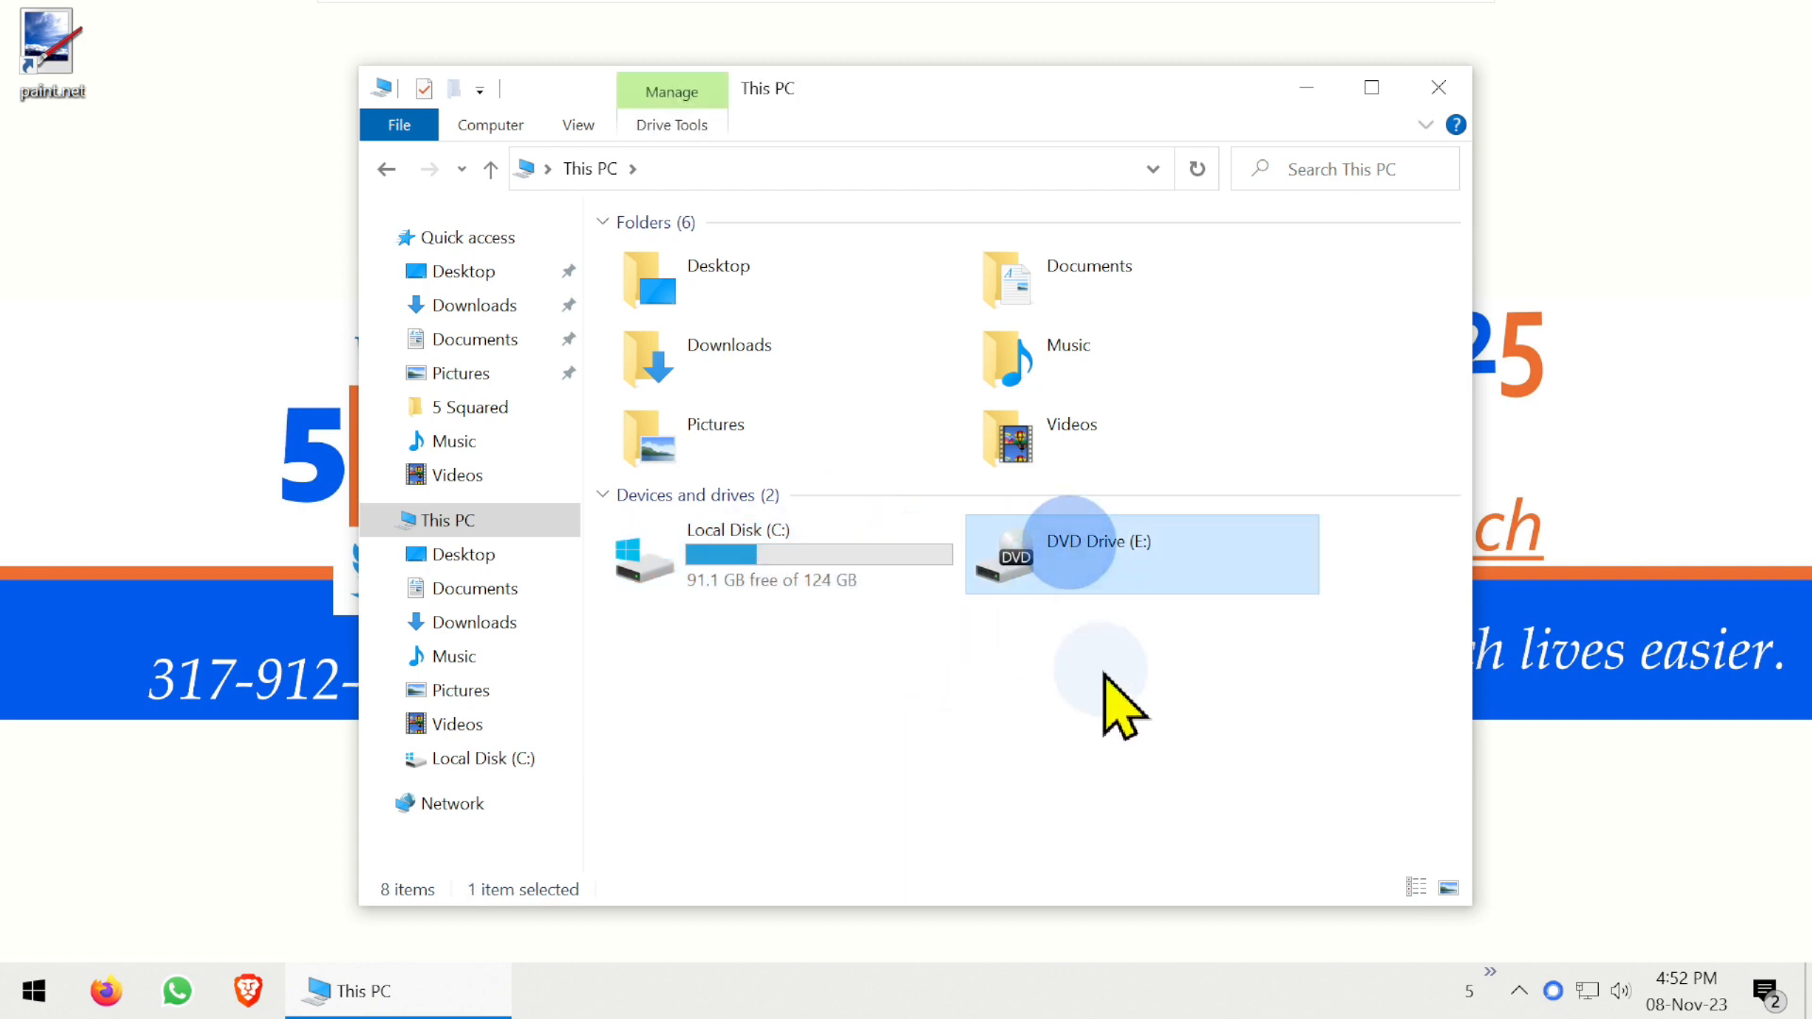
left_click(858, 587)
left_click(864, 533)
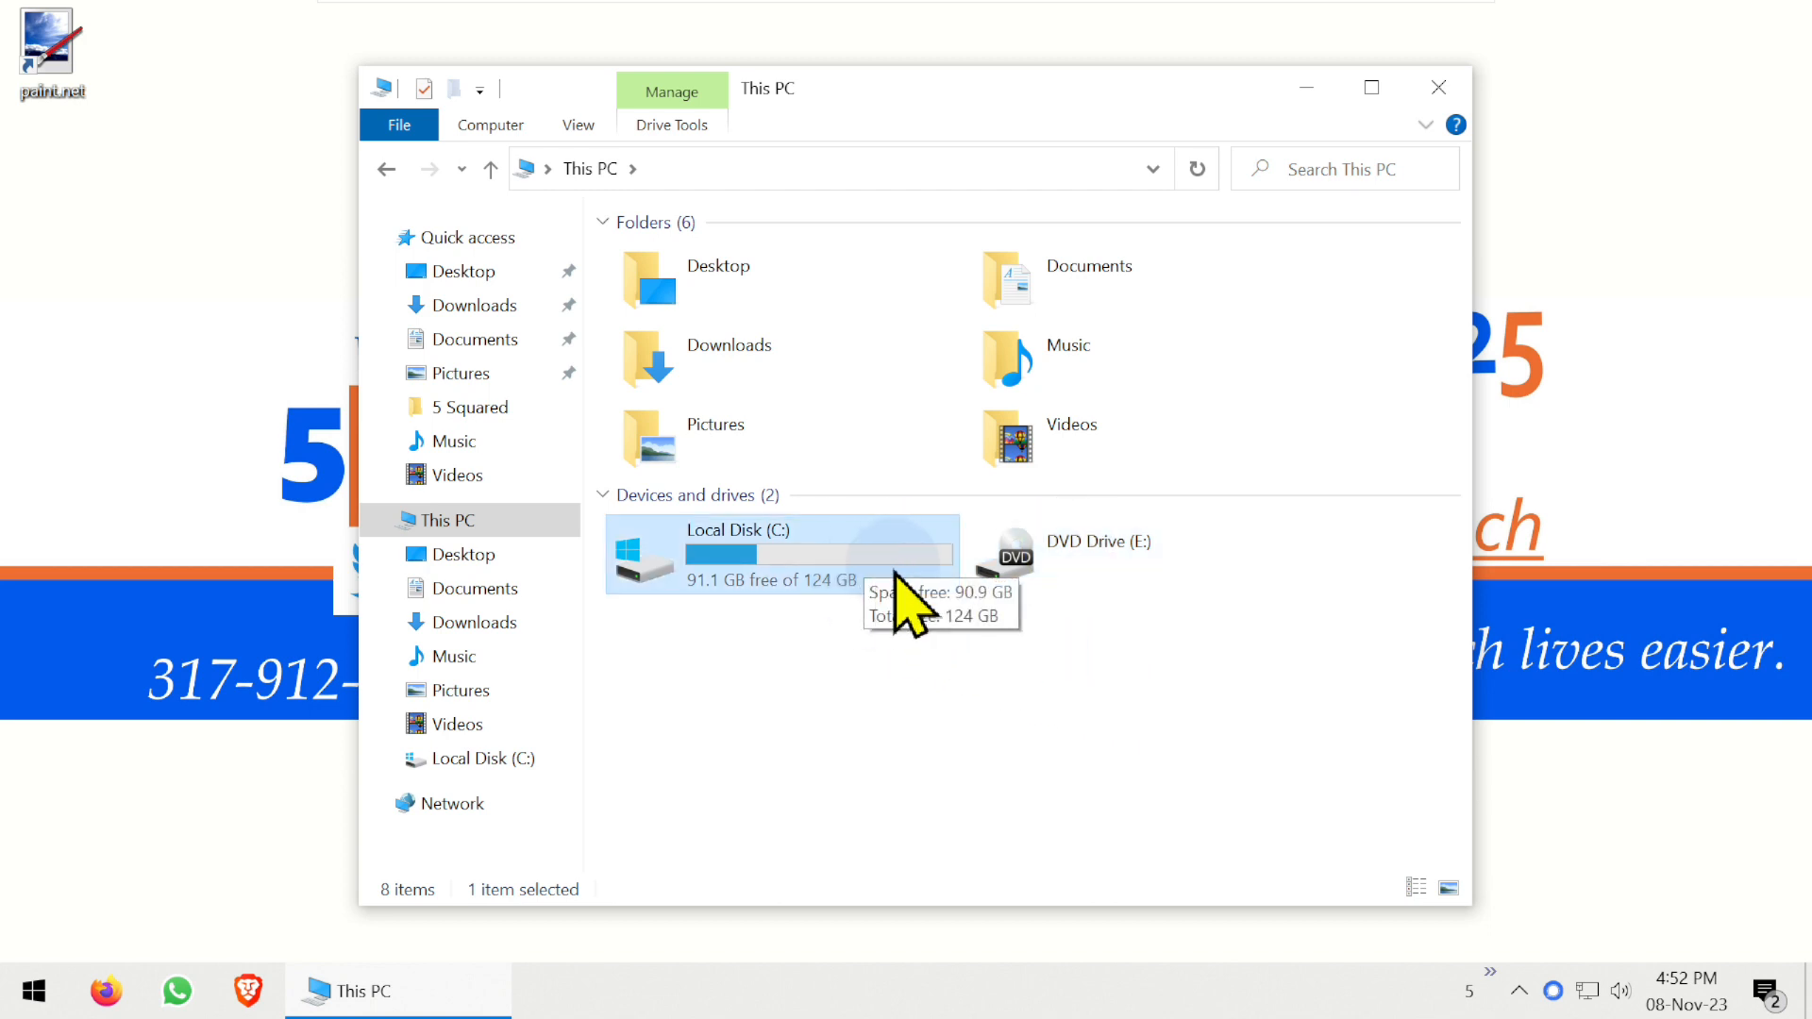
left_click(788, 556)
left_click(793, 696)
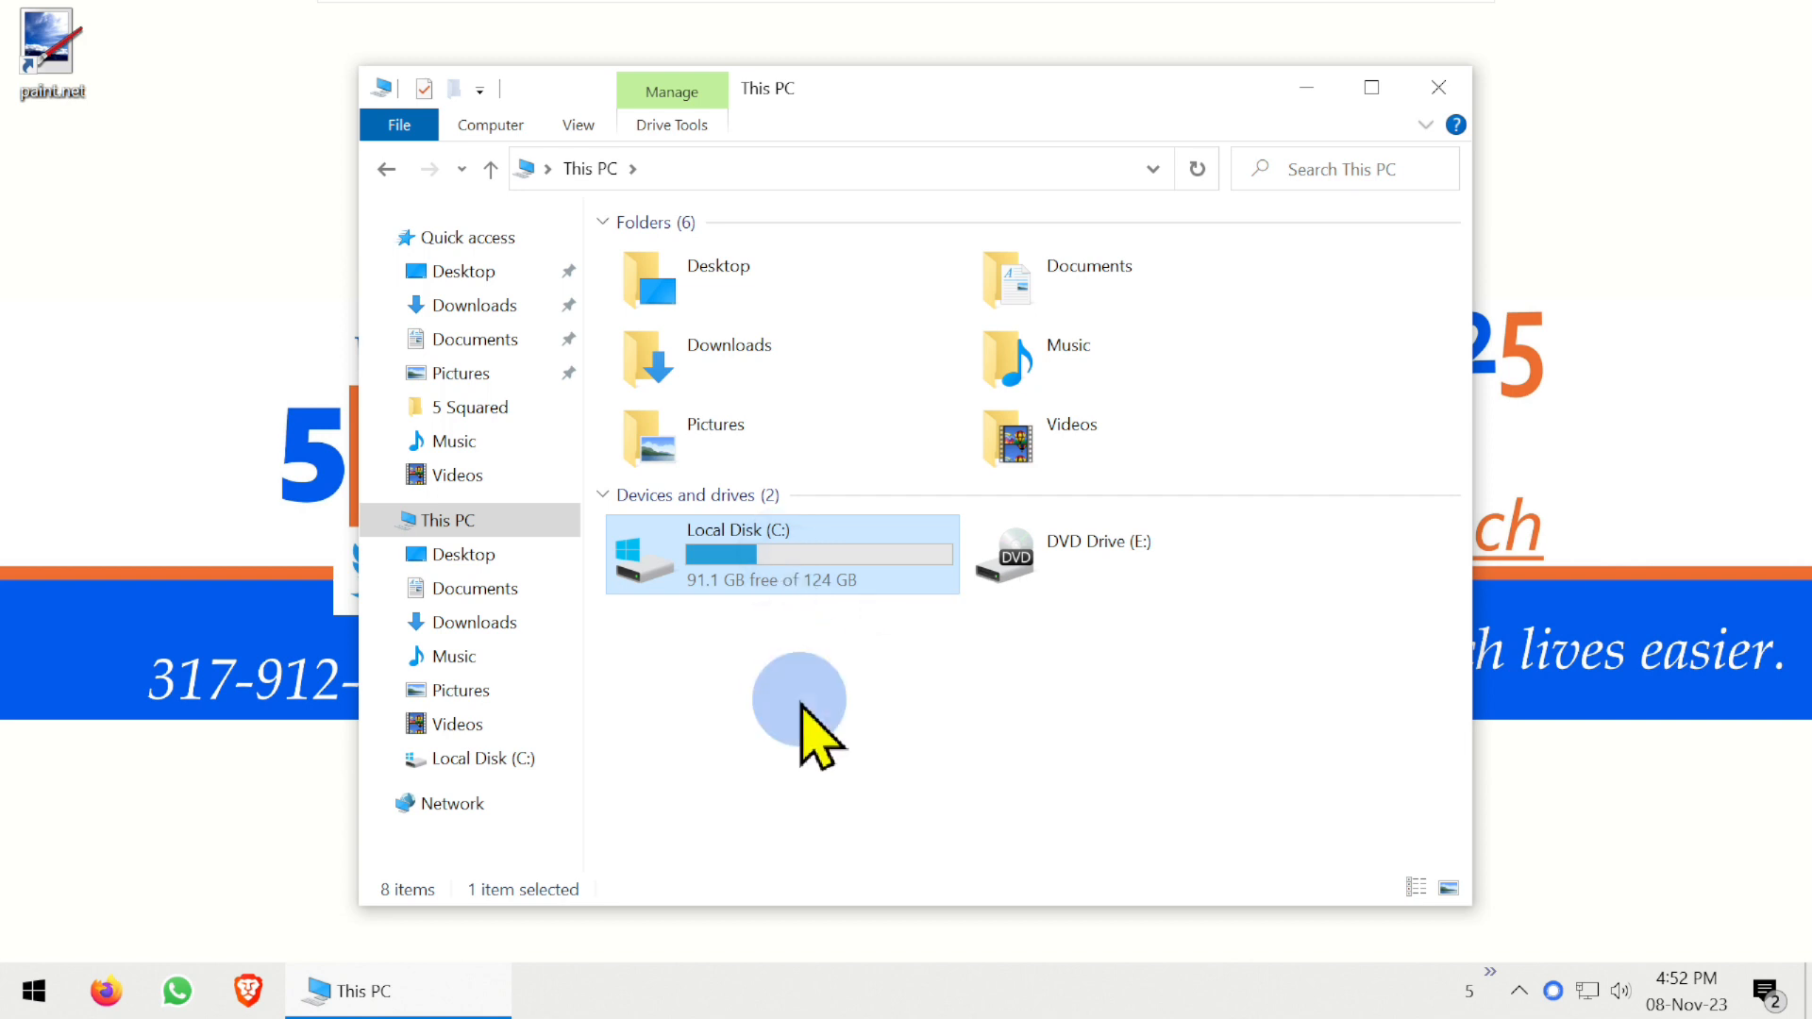
left_click(800, 576)
left_click(149, 698)
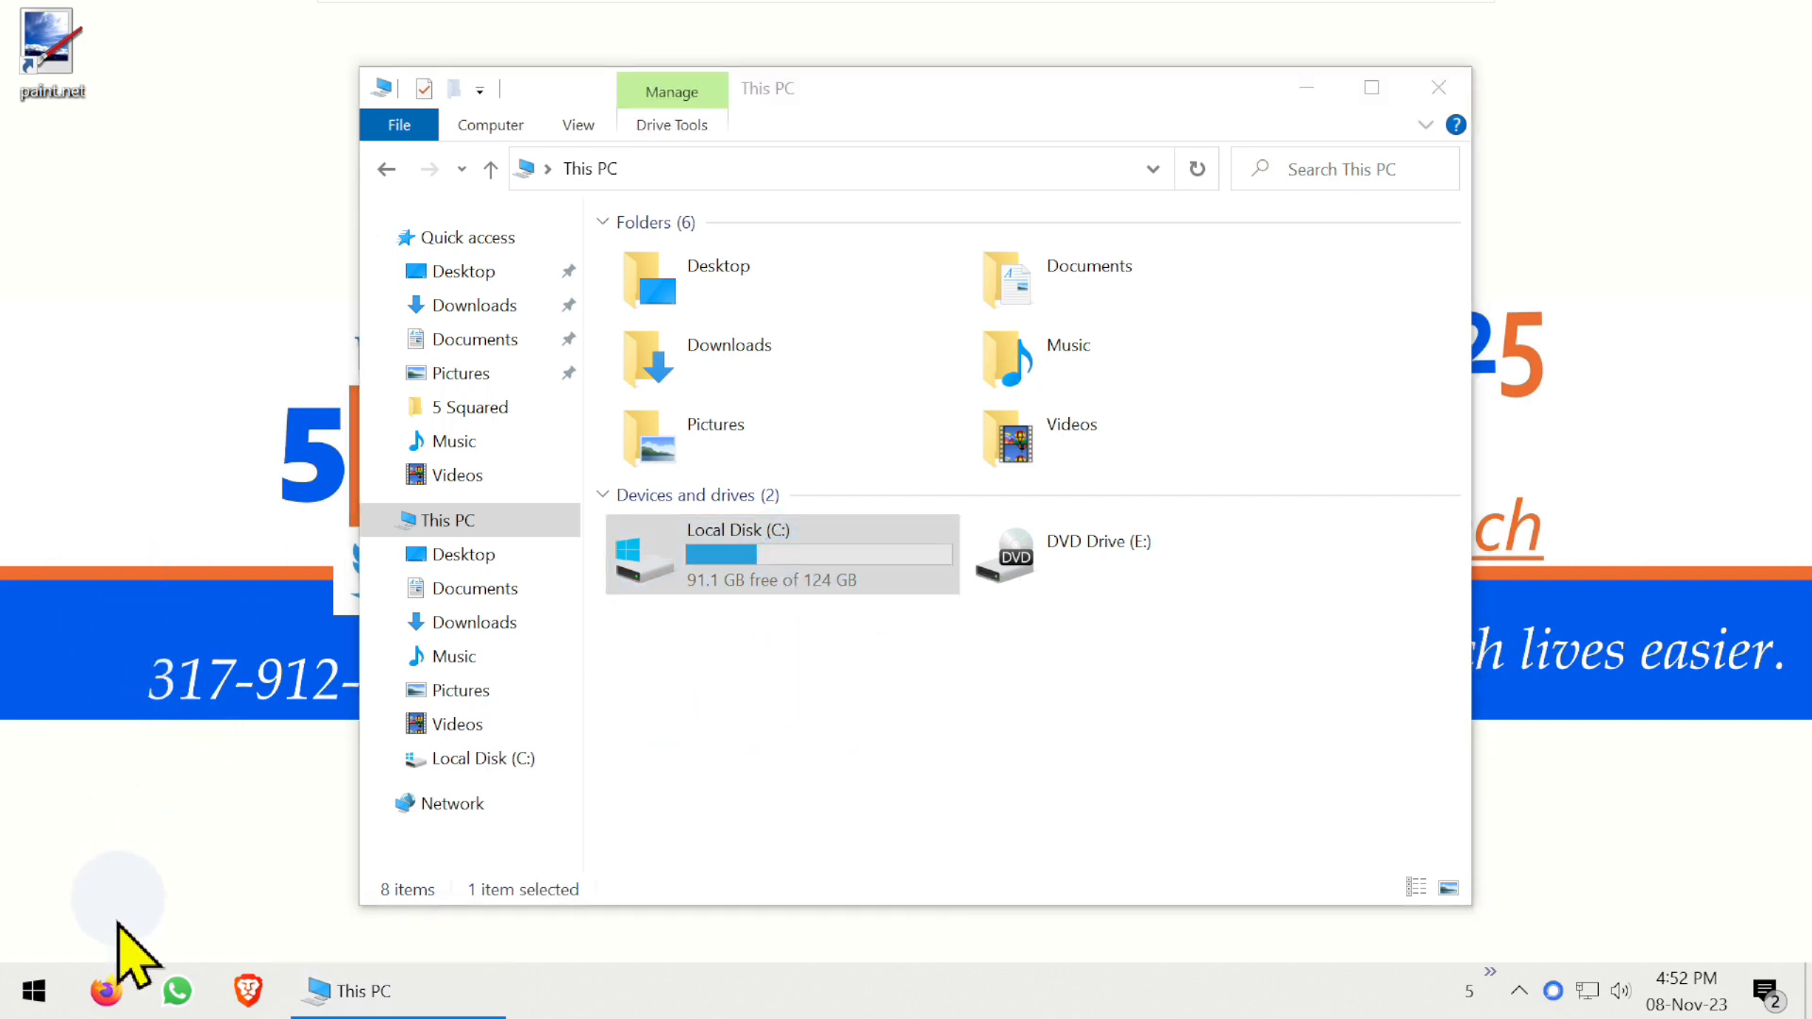
Step: Open Disk Management and maximize its window
right_click(38, 995)
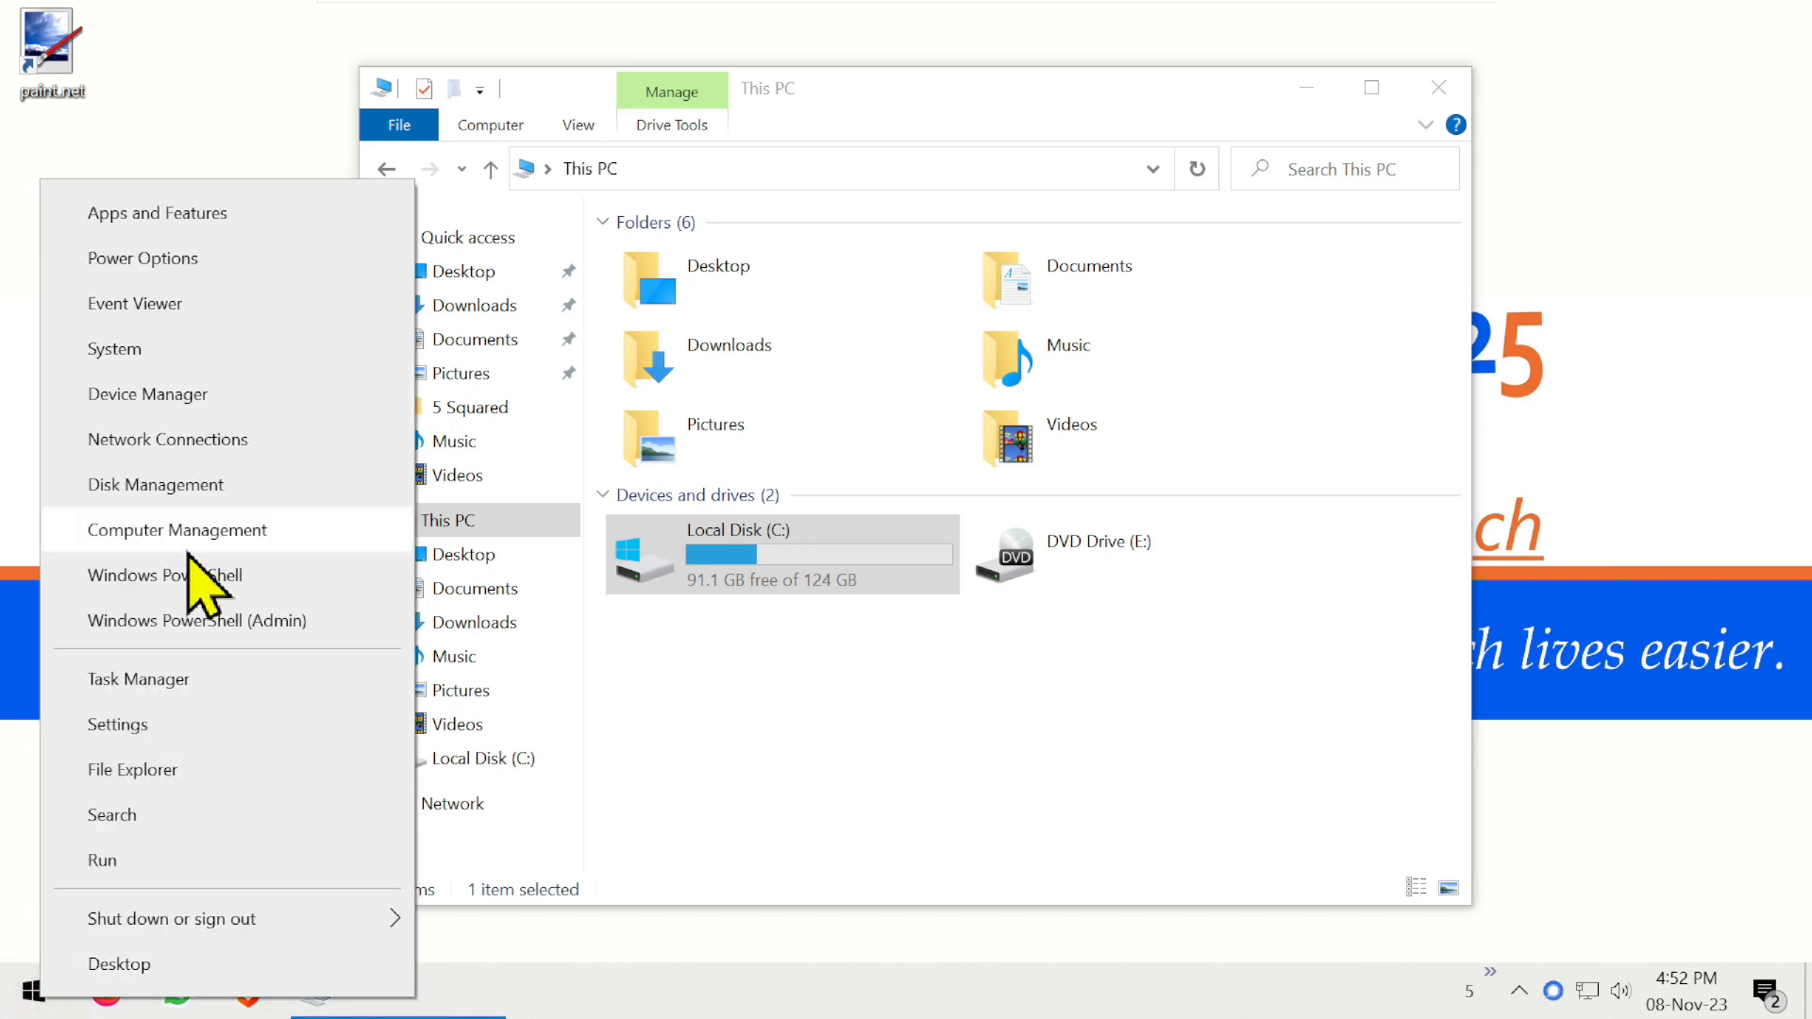
left_click(99, 484)
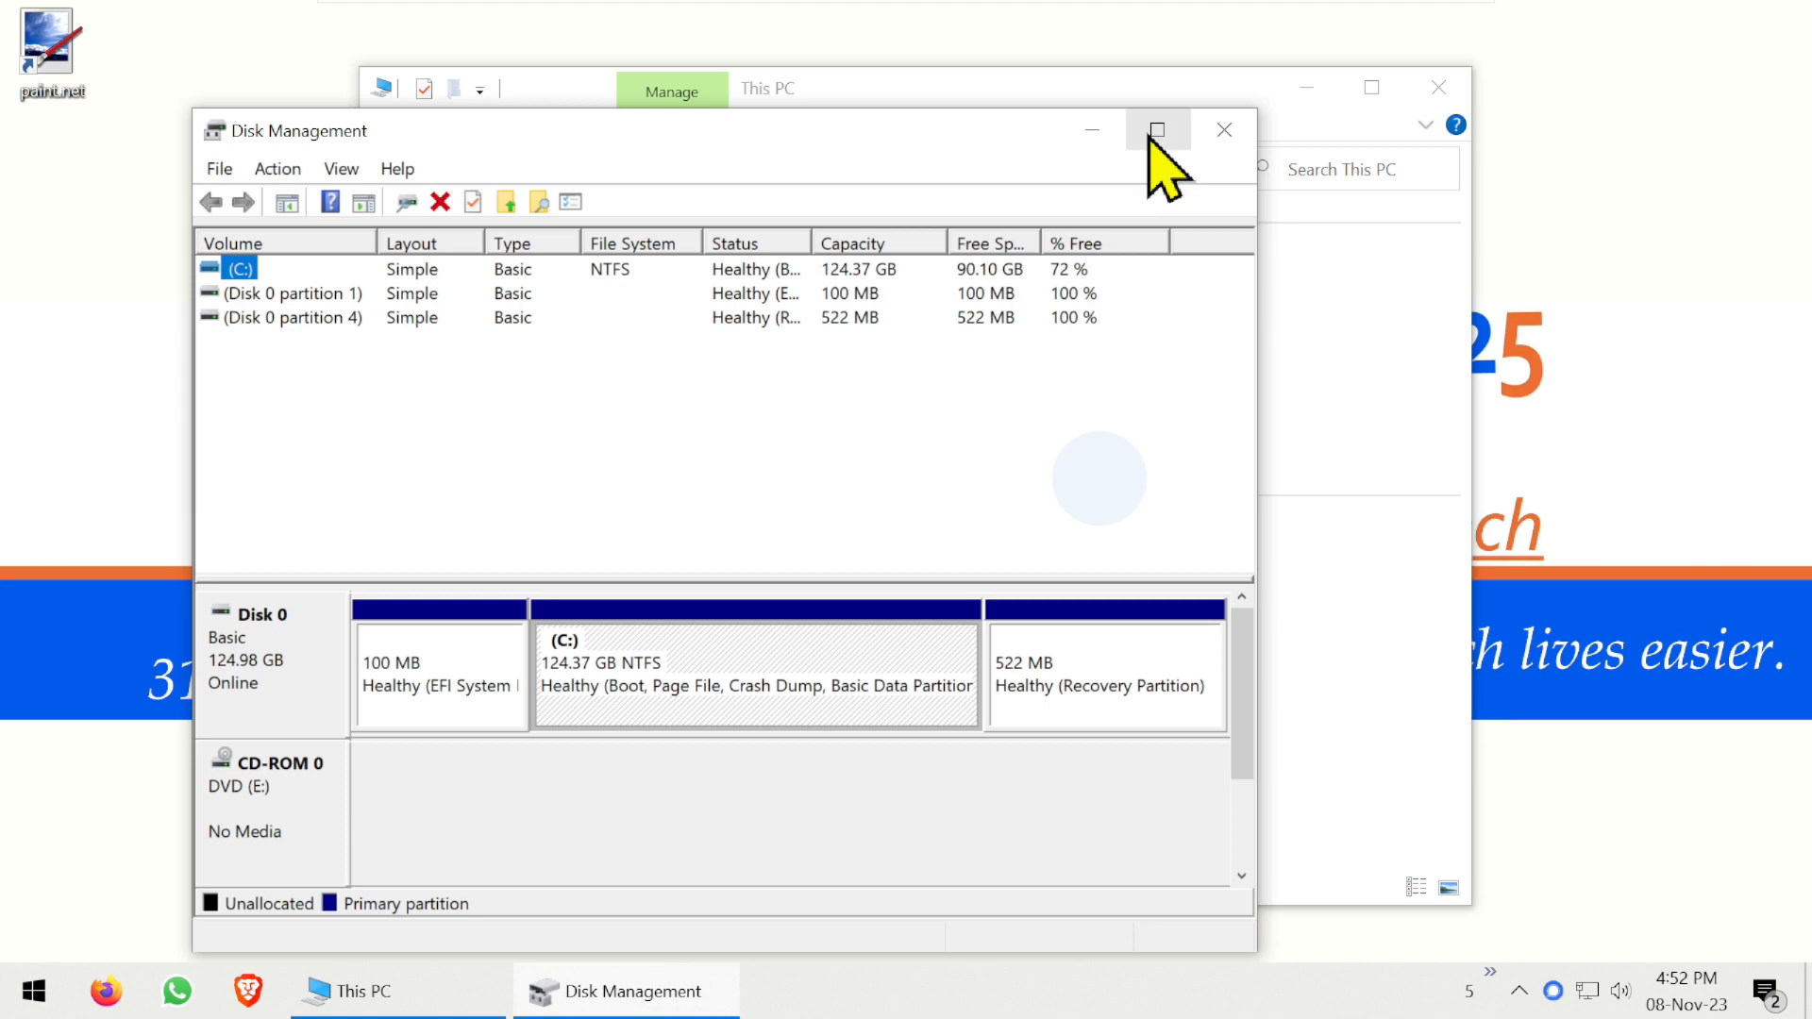
left_click(1157, 129)
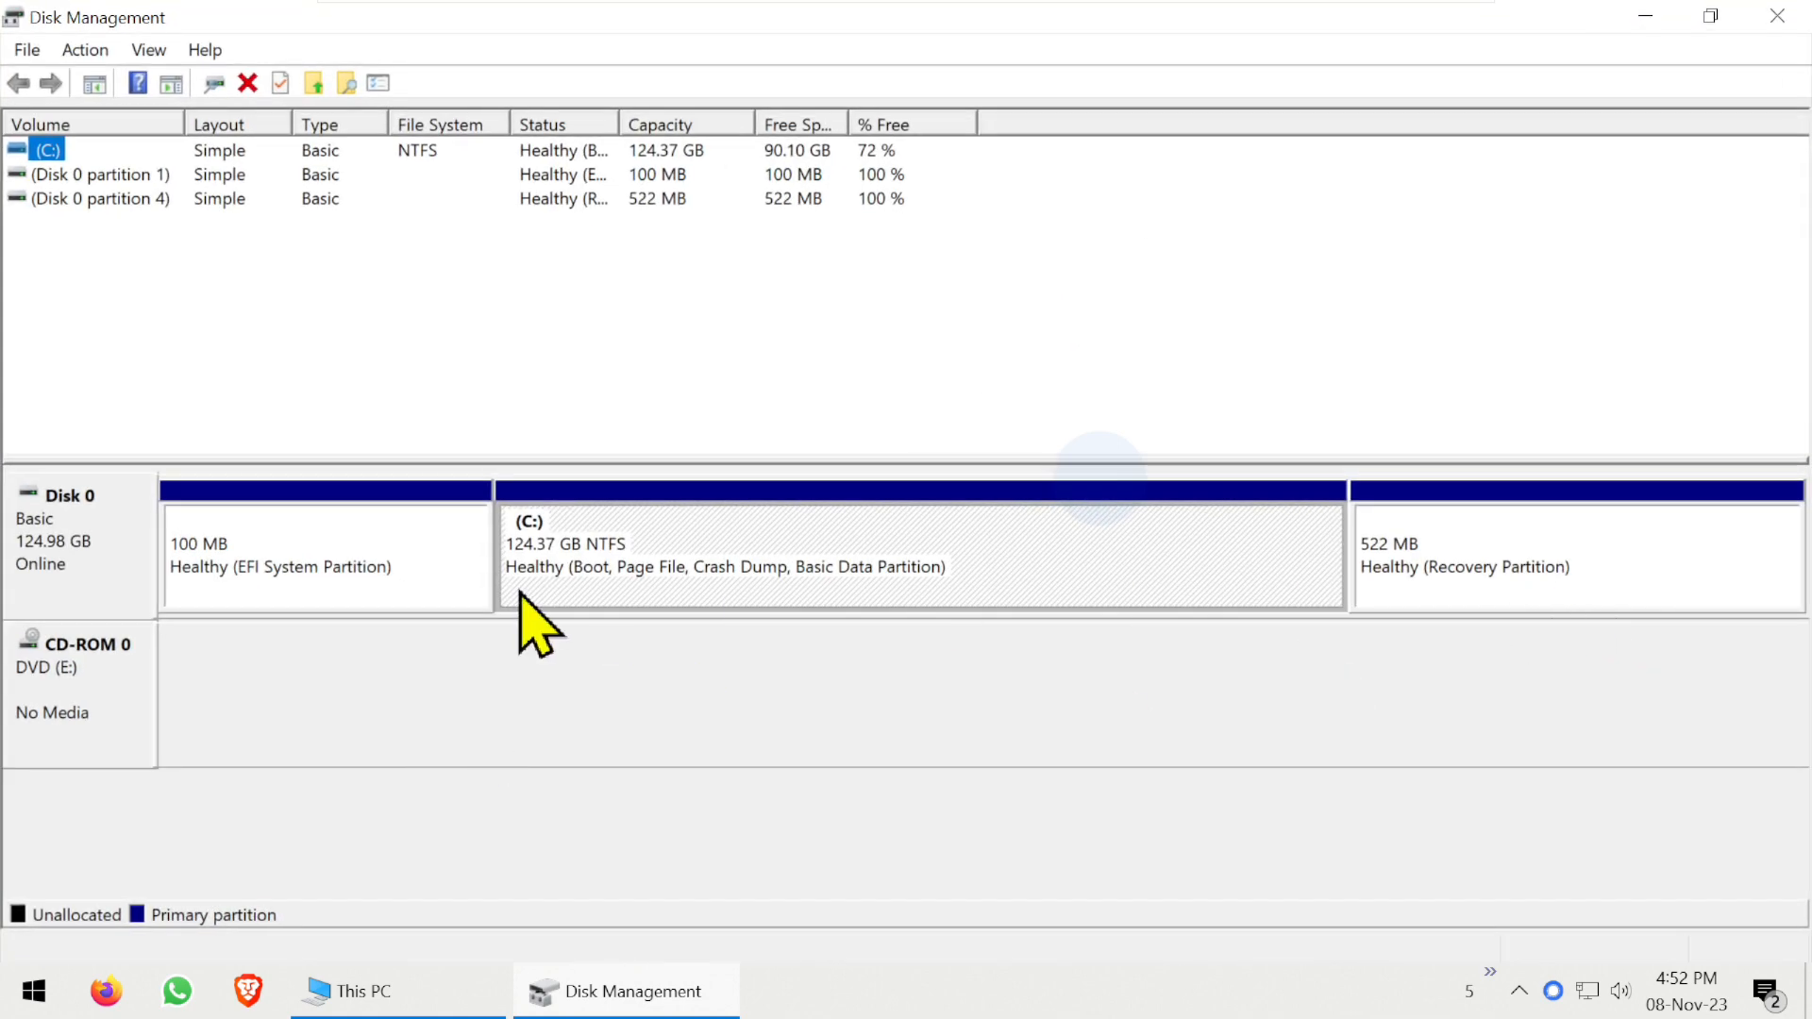
Step: Shrink the C: volume on Disk 0 by 81547 MB
left_click(696, 560)
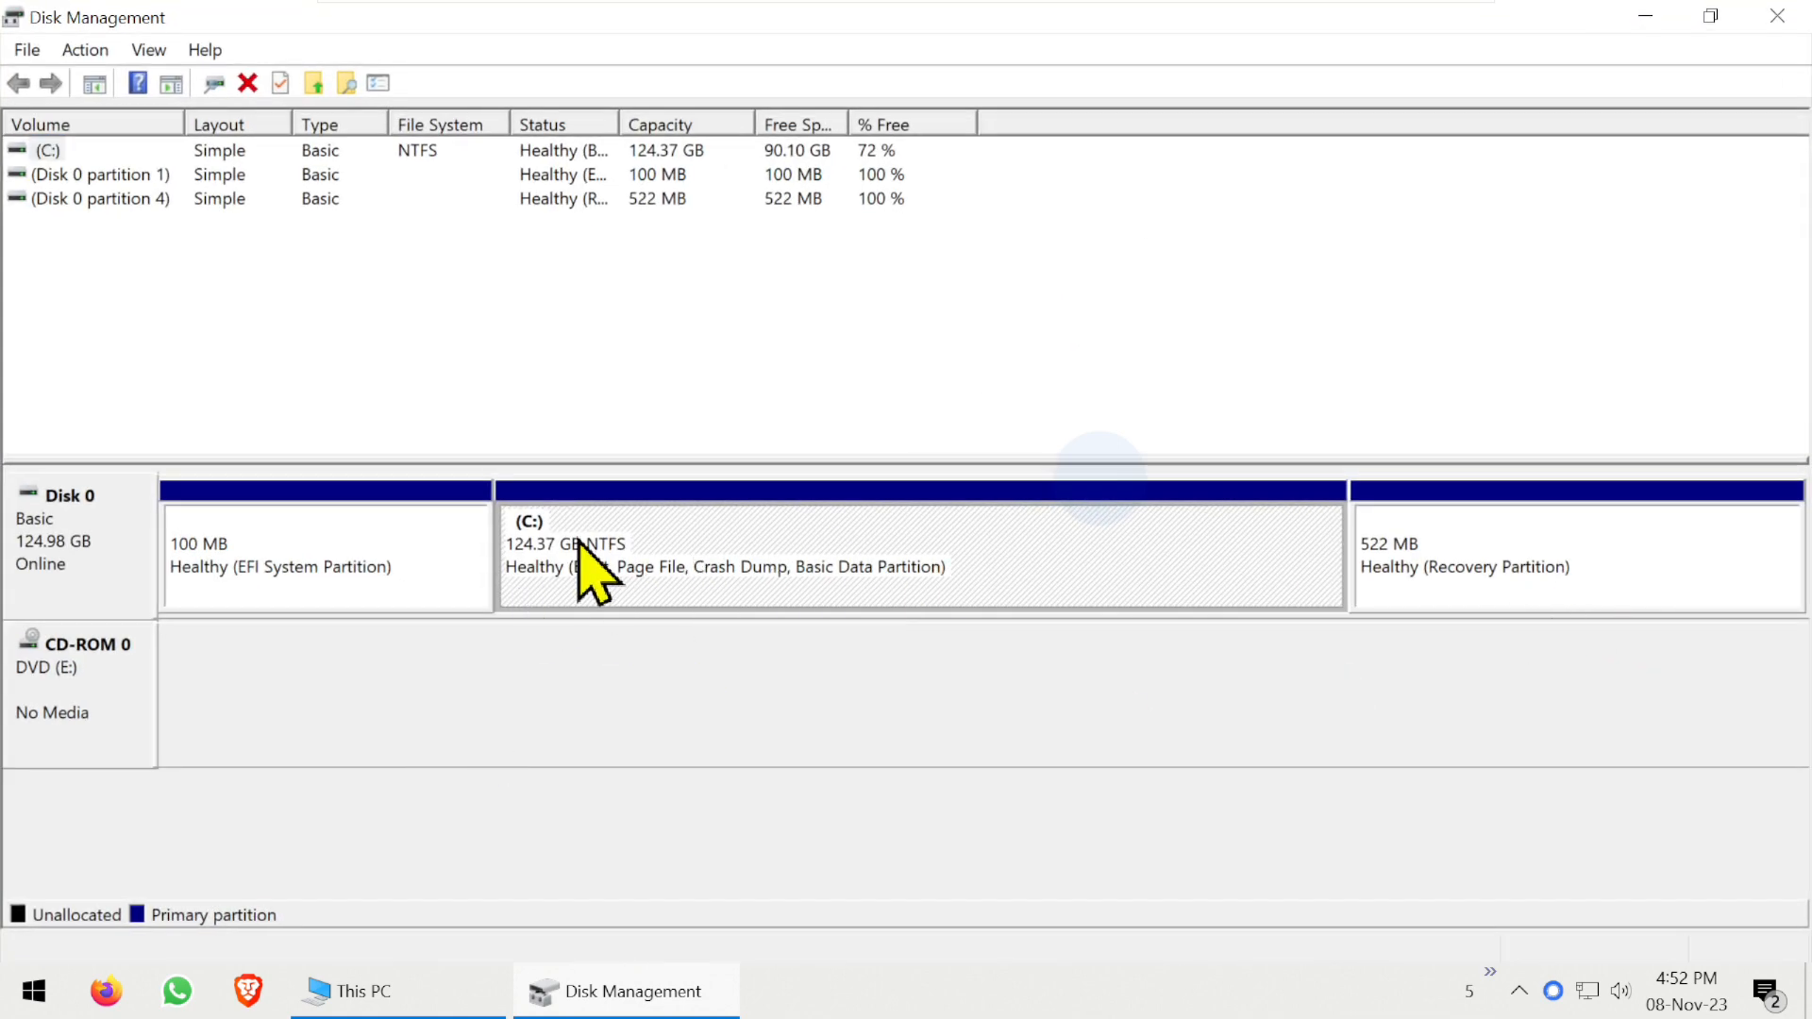
right_click(696, 572)
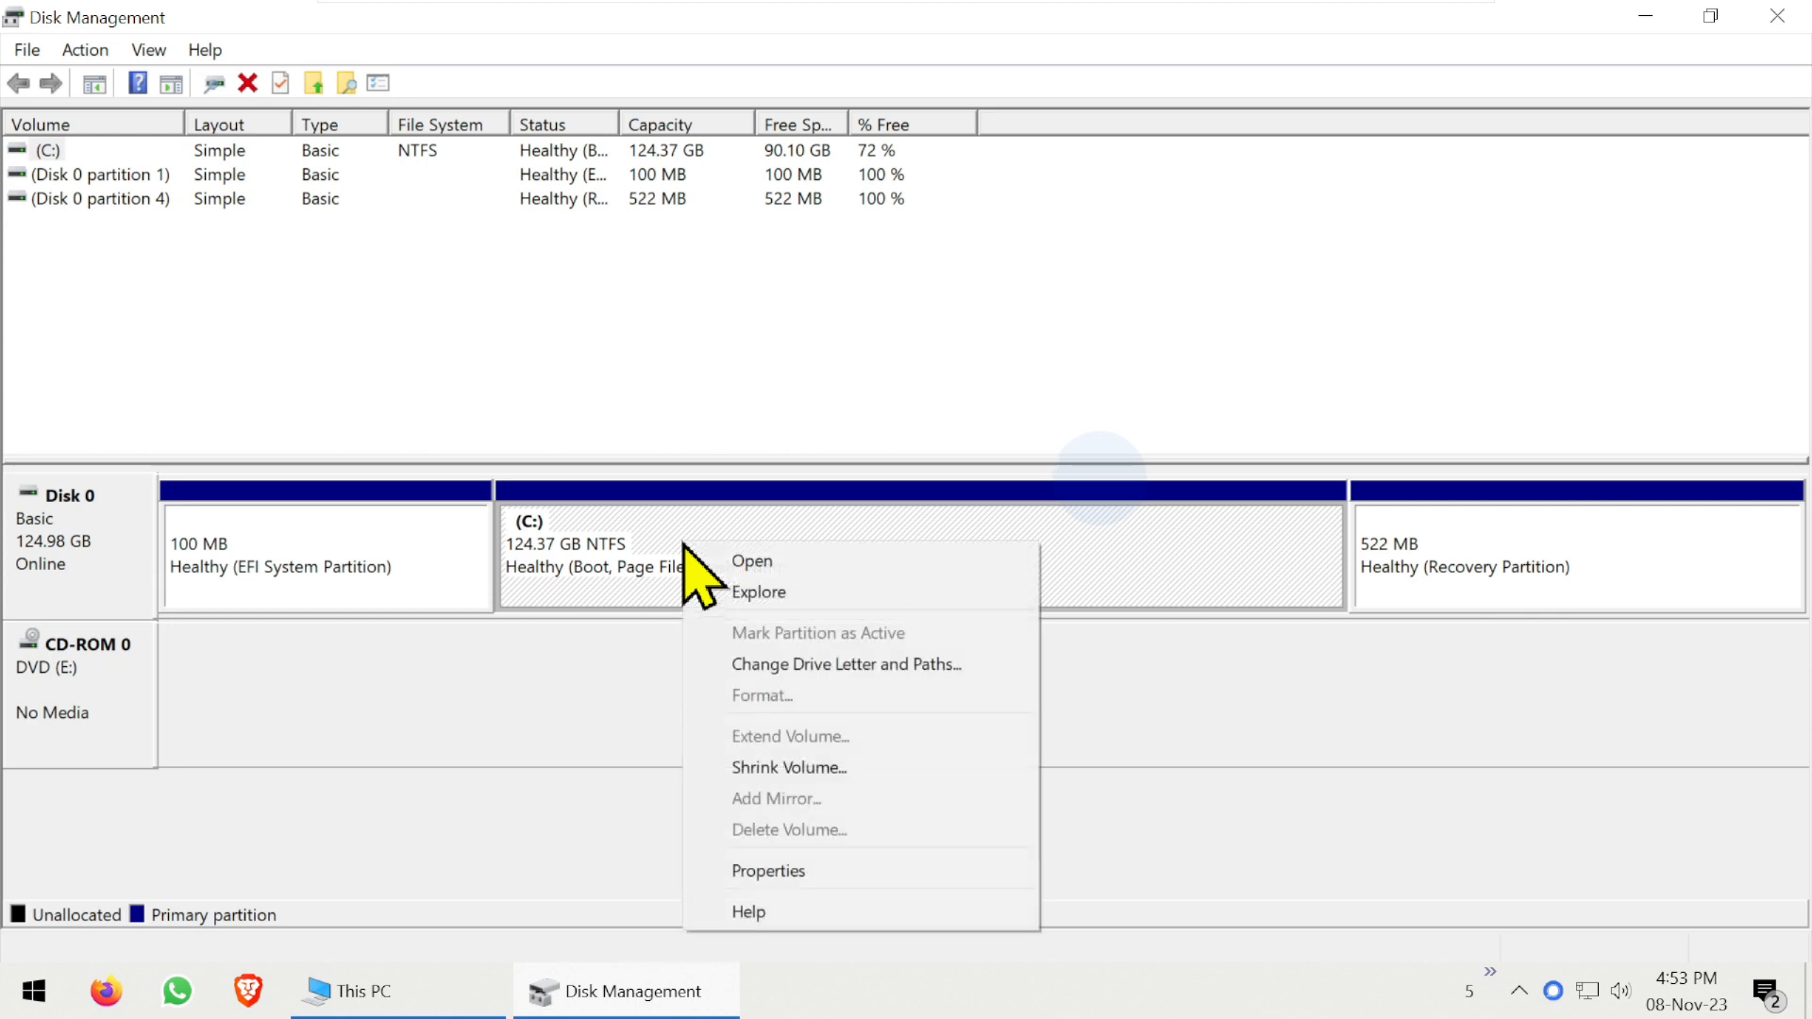
left_click(830, 769)
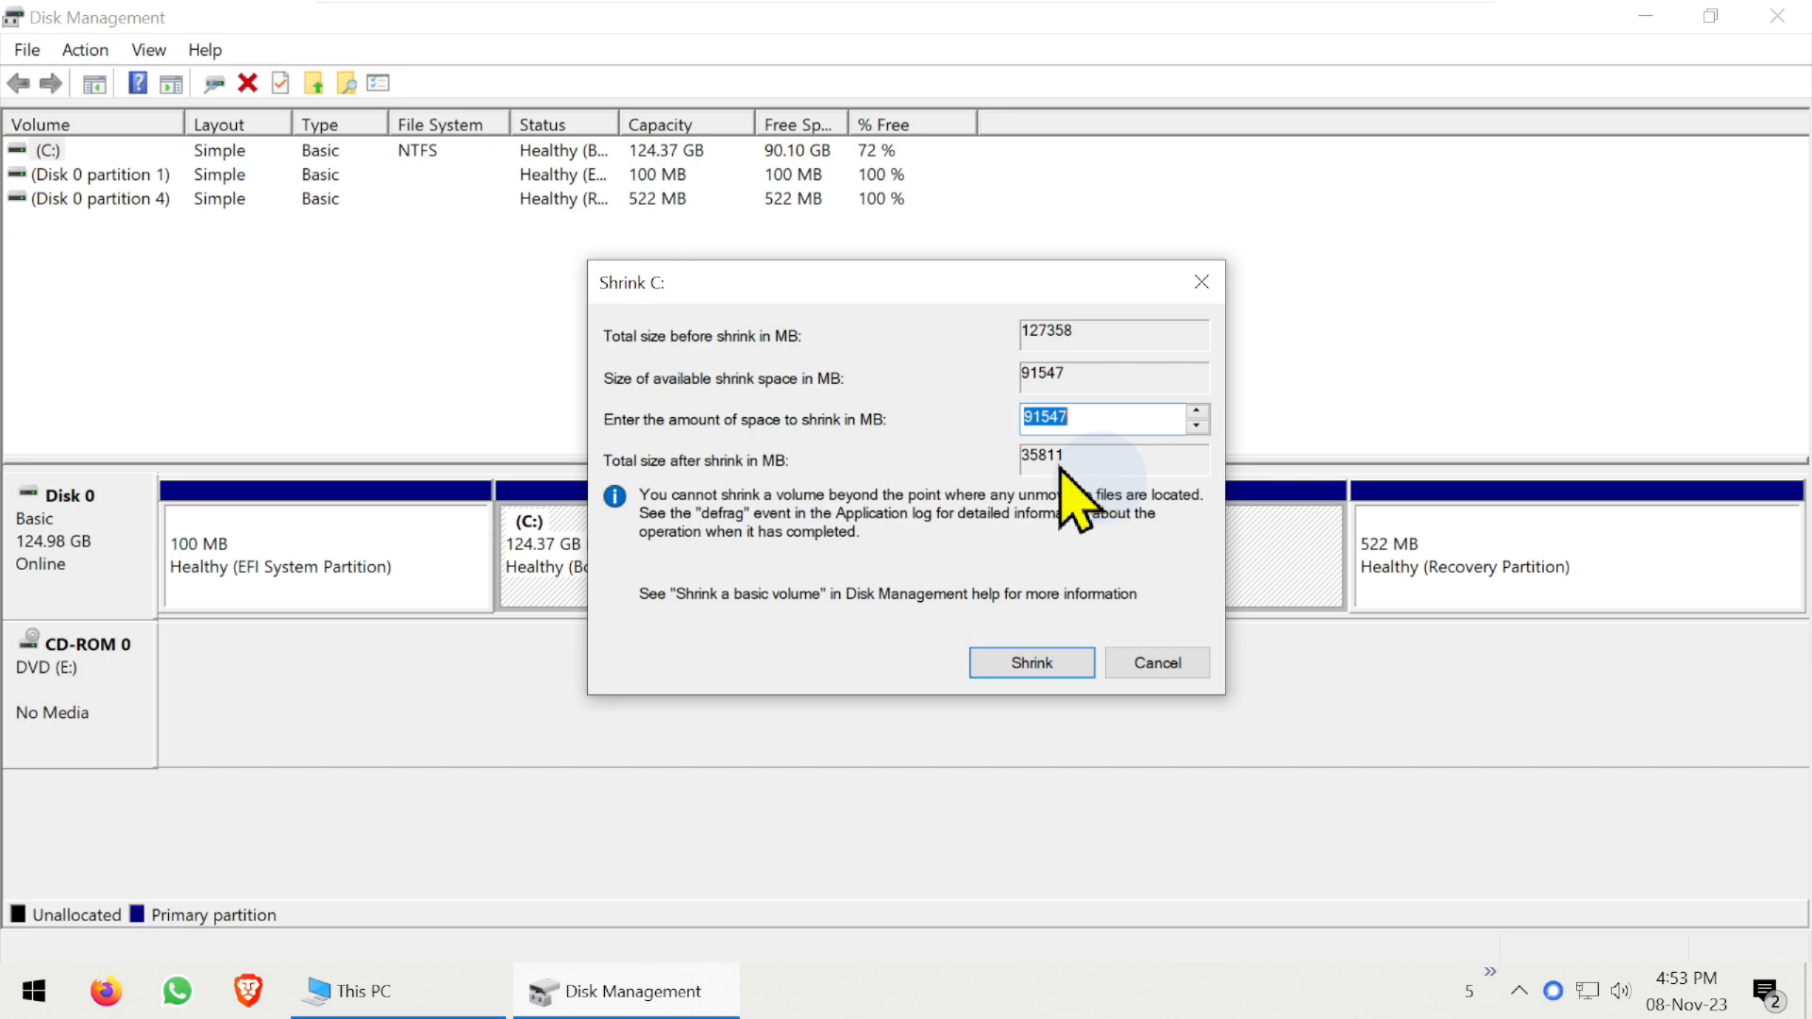
left_click_drag(923, 278, 1236, 280)
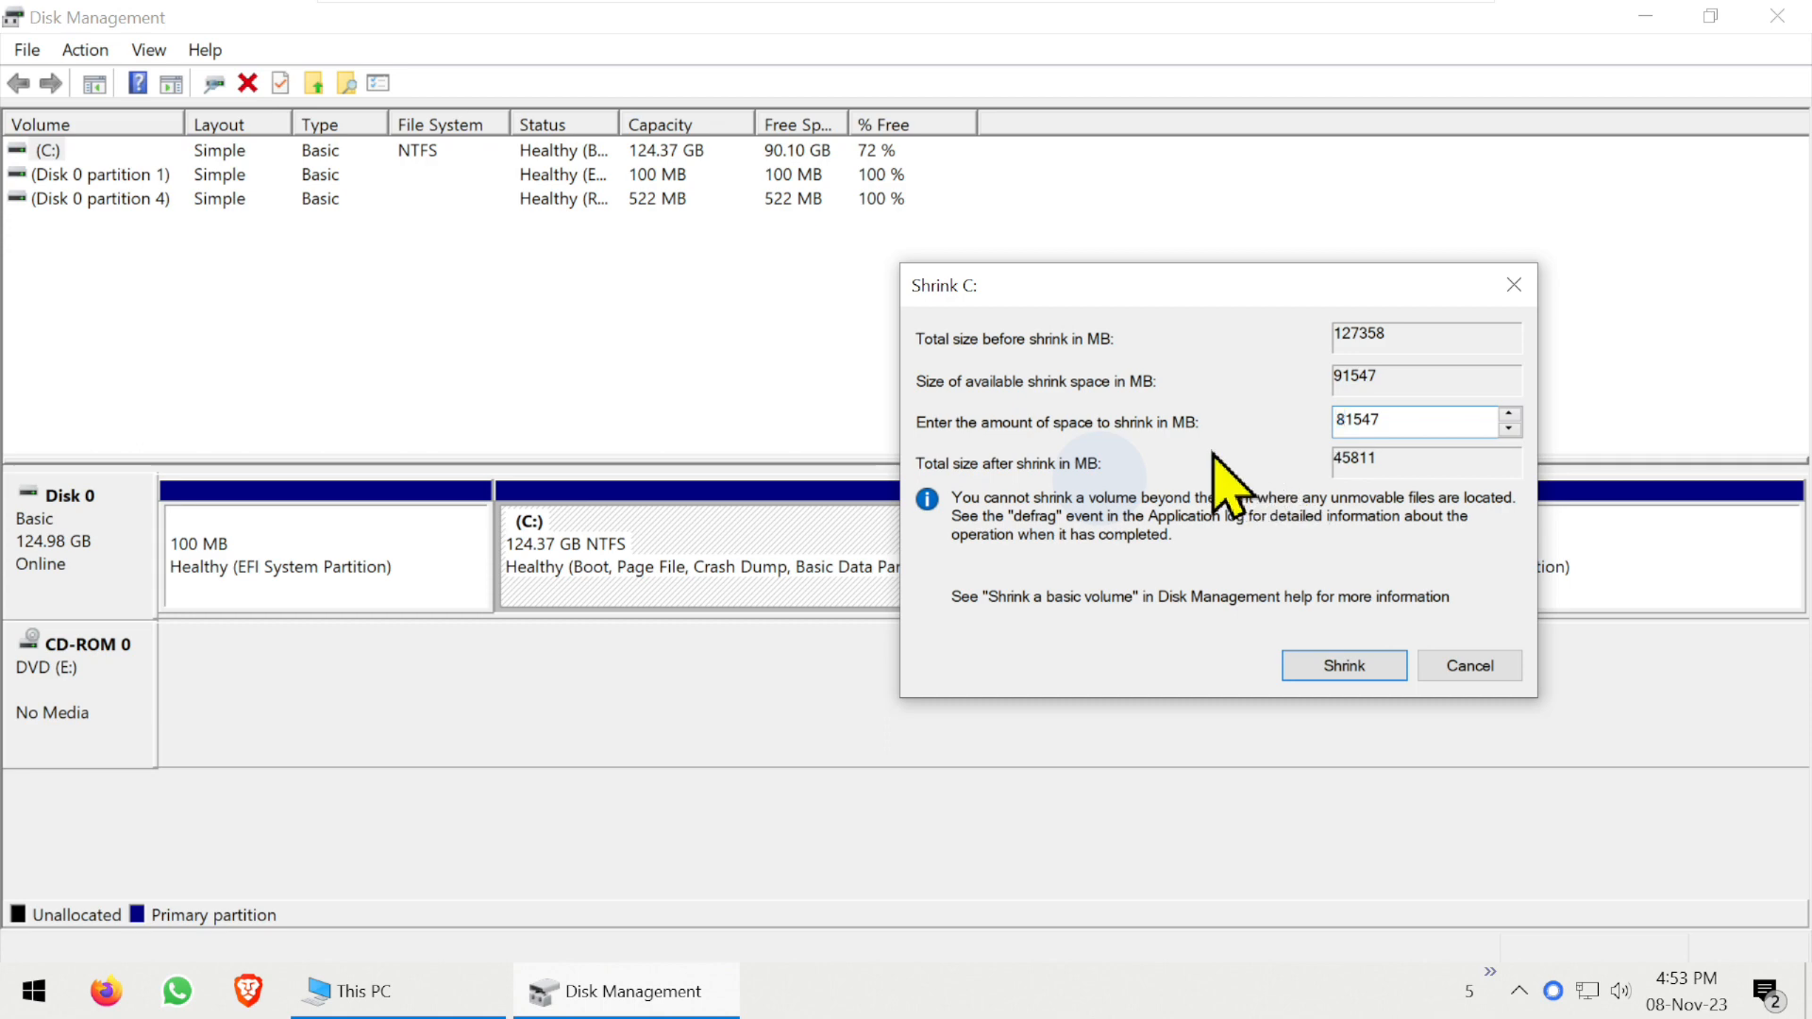
left_click(1334, 672)
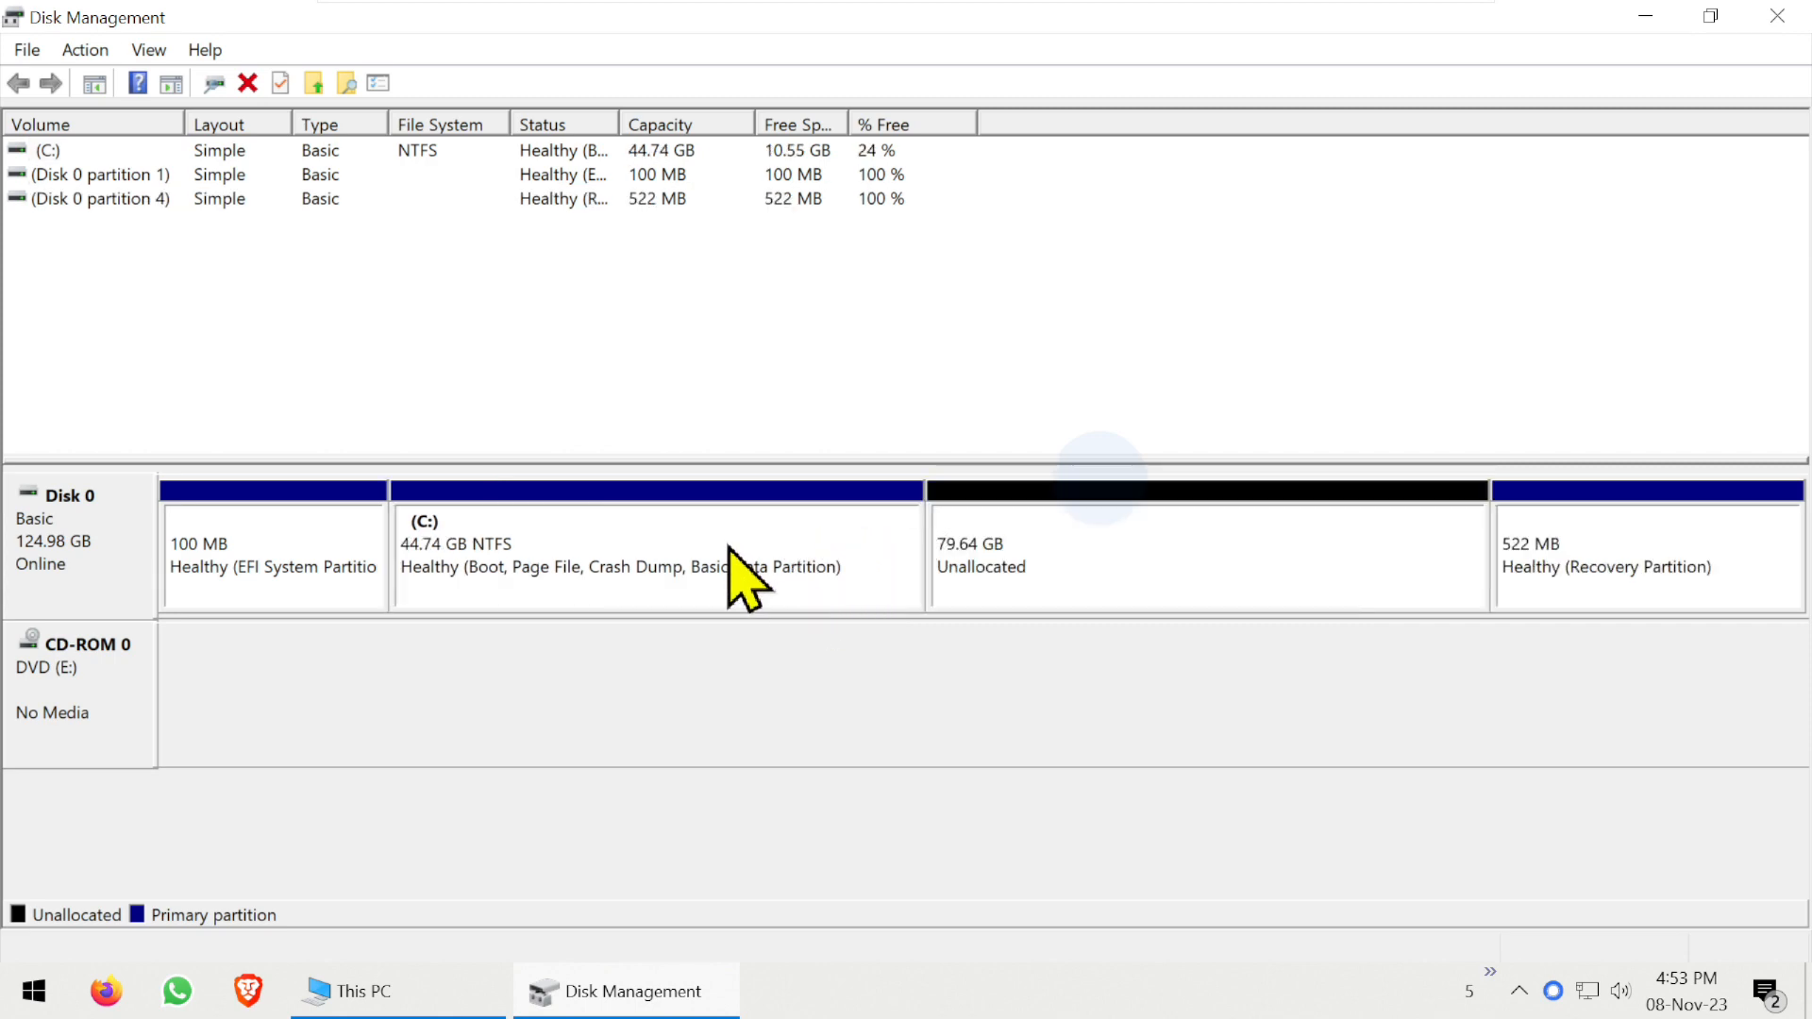
Step: Set up a new simple volume in Disk 0's unallocated space, using the full 81546 MB and drive letter F
left_click(1077, 555)
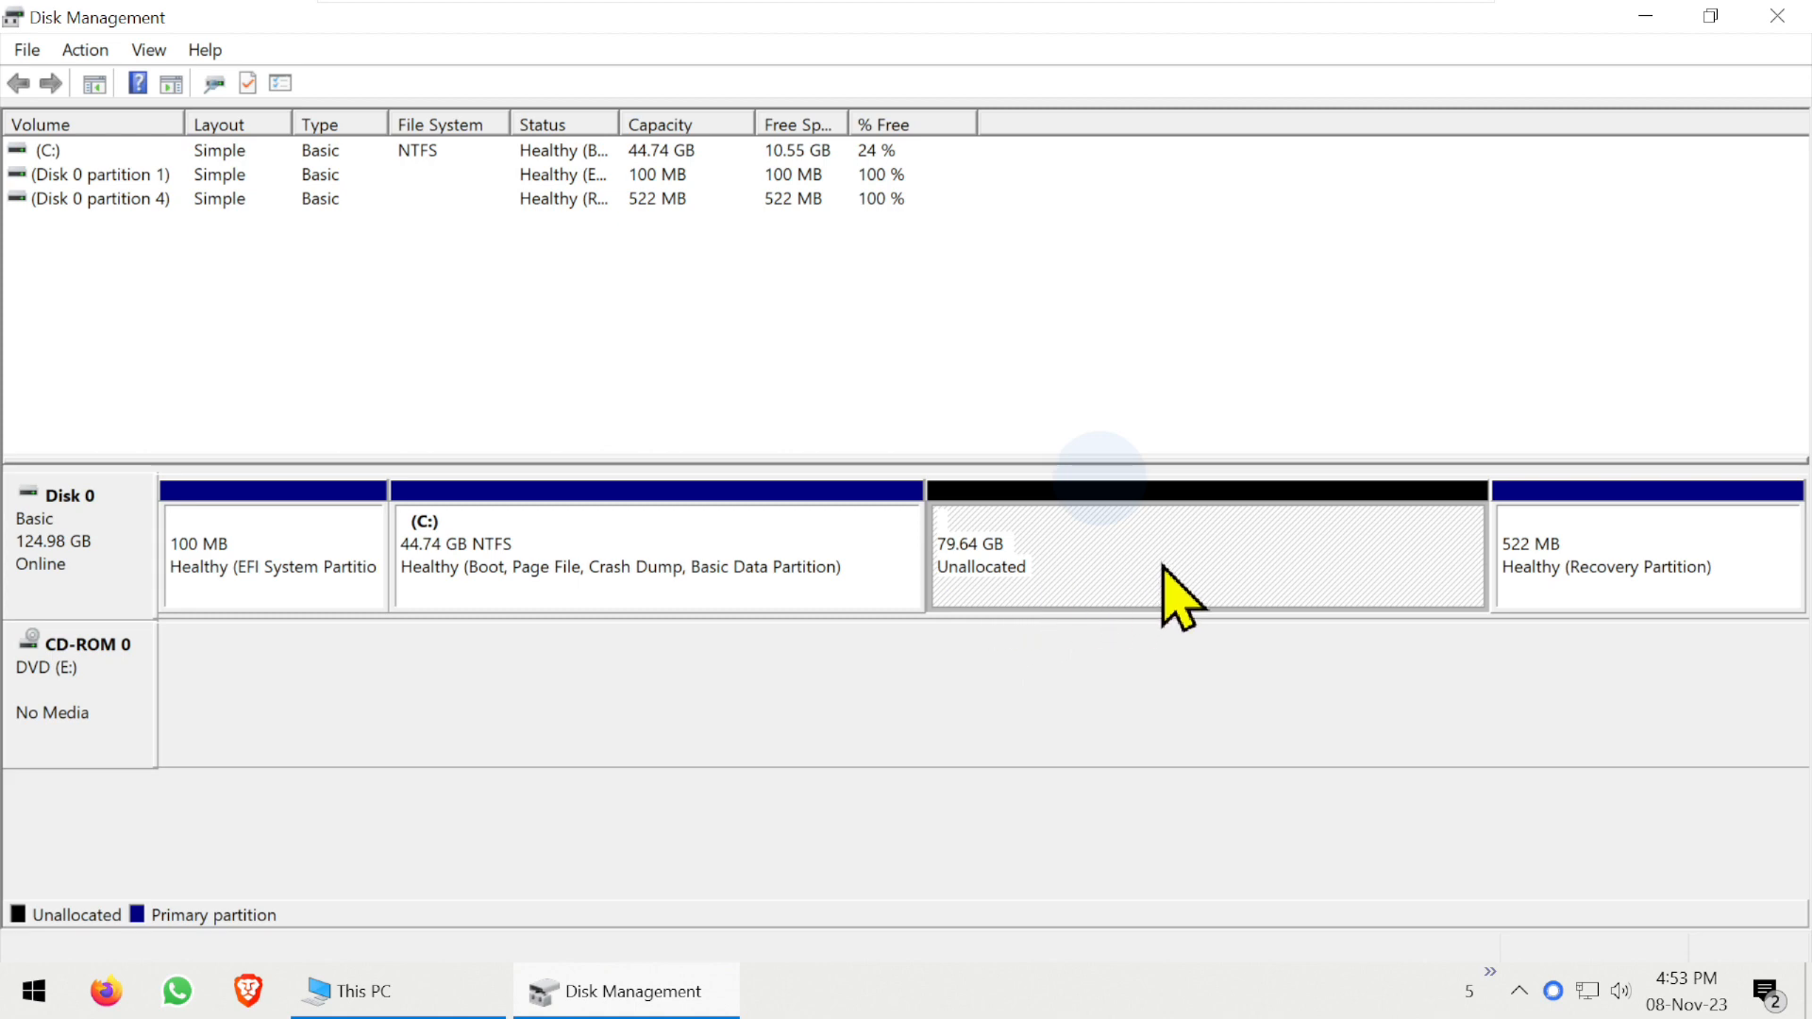
left_click(518, 533)
left_click(1160, 572)
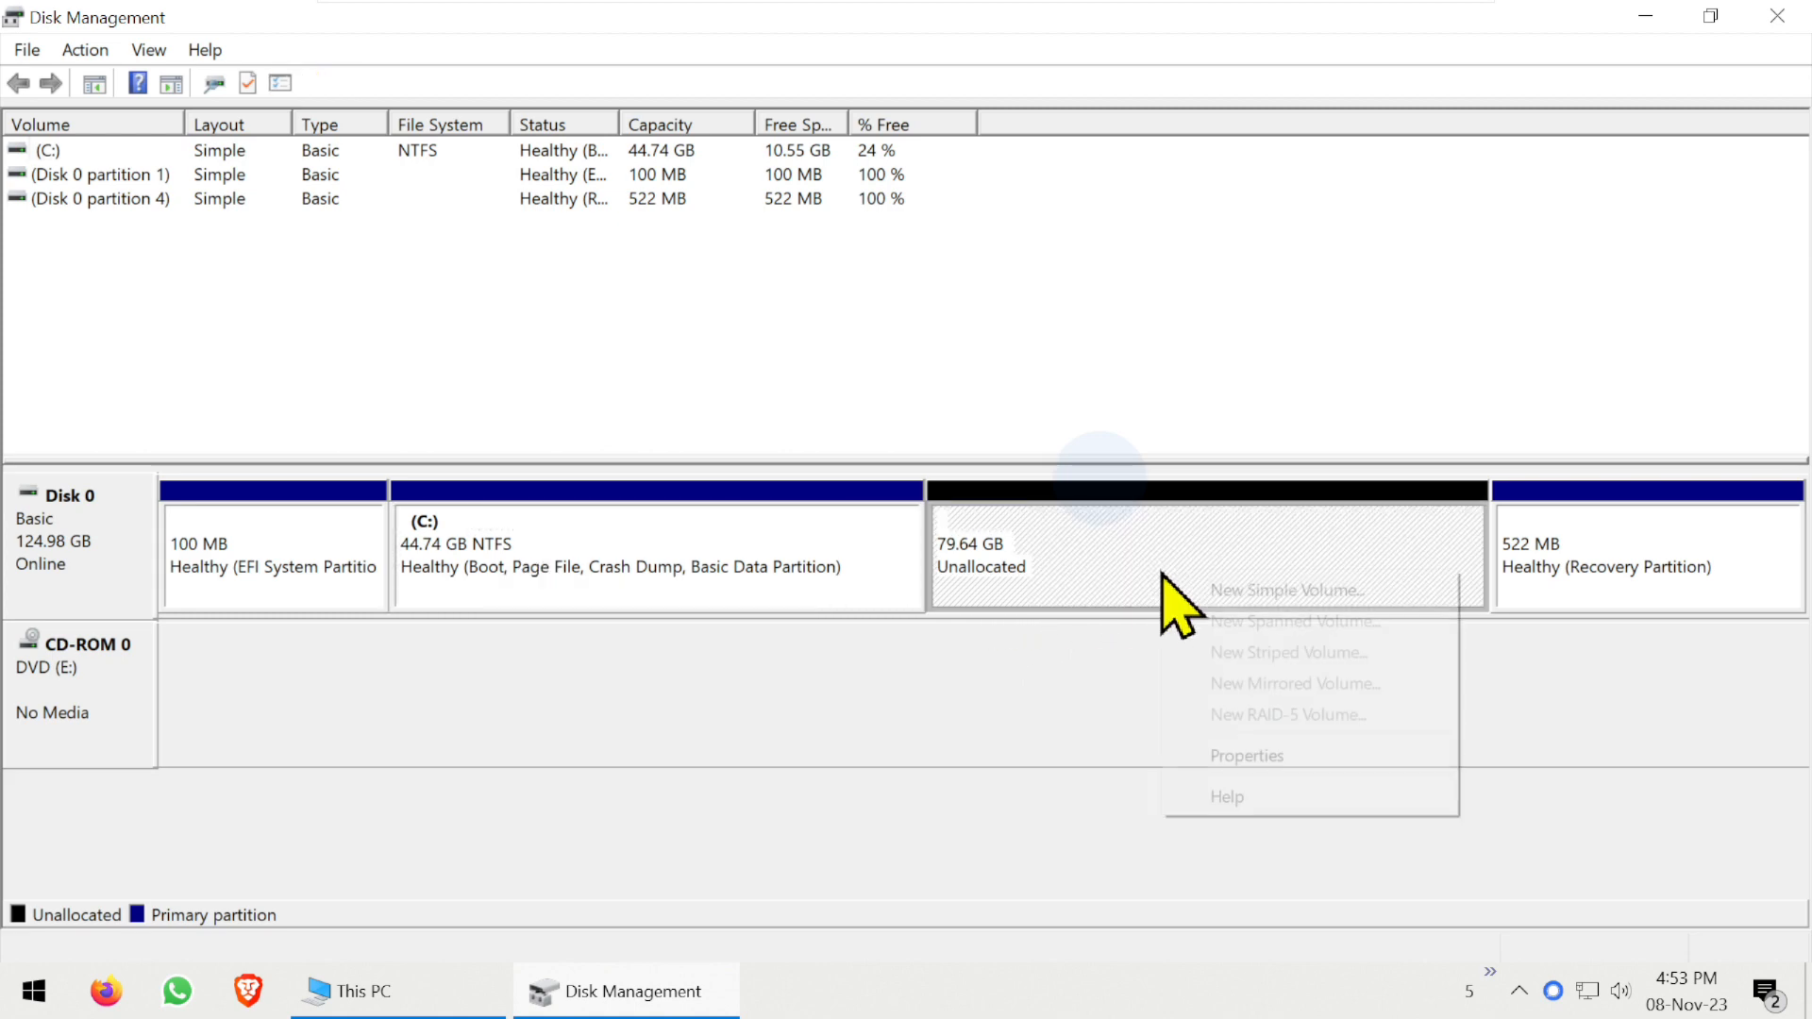
left_click(1316, 593)
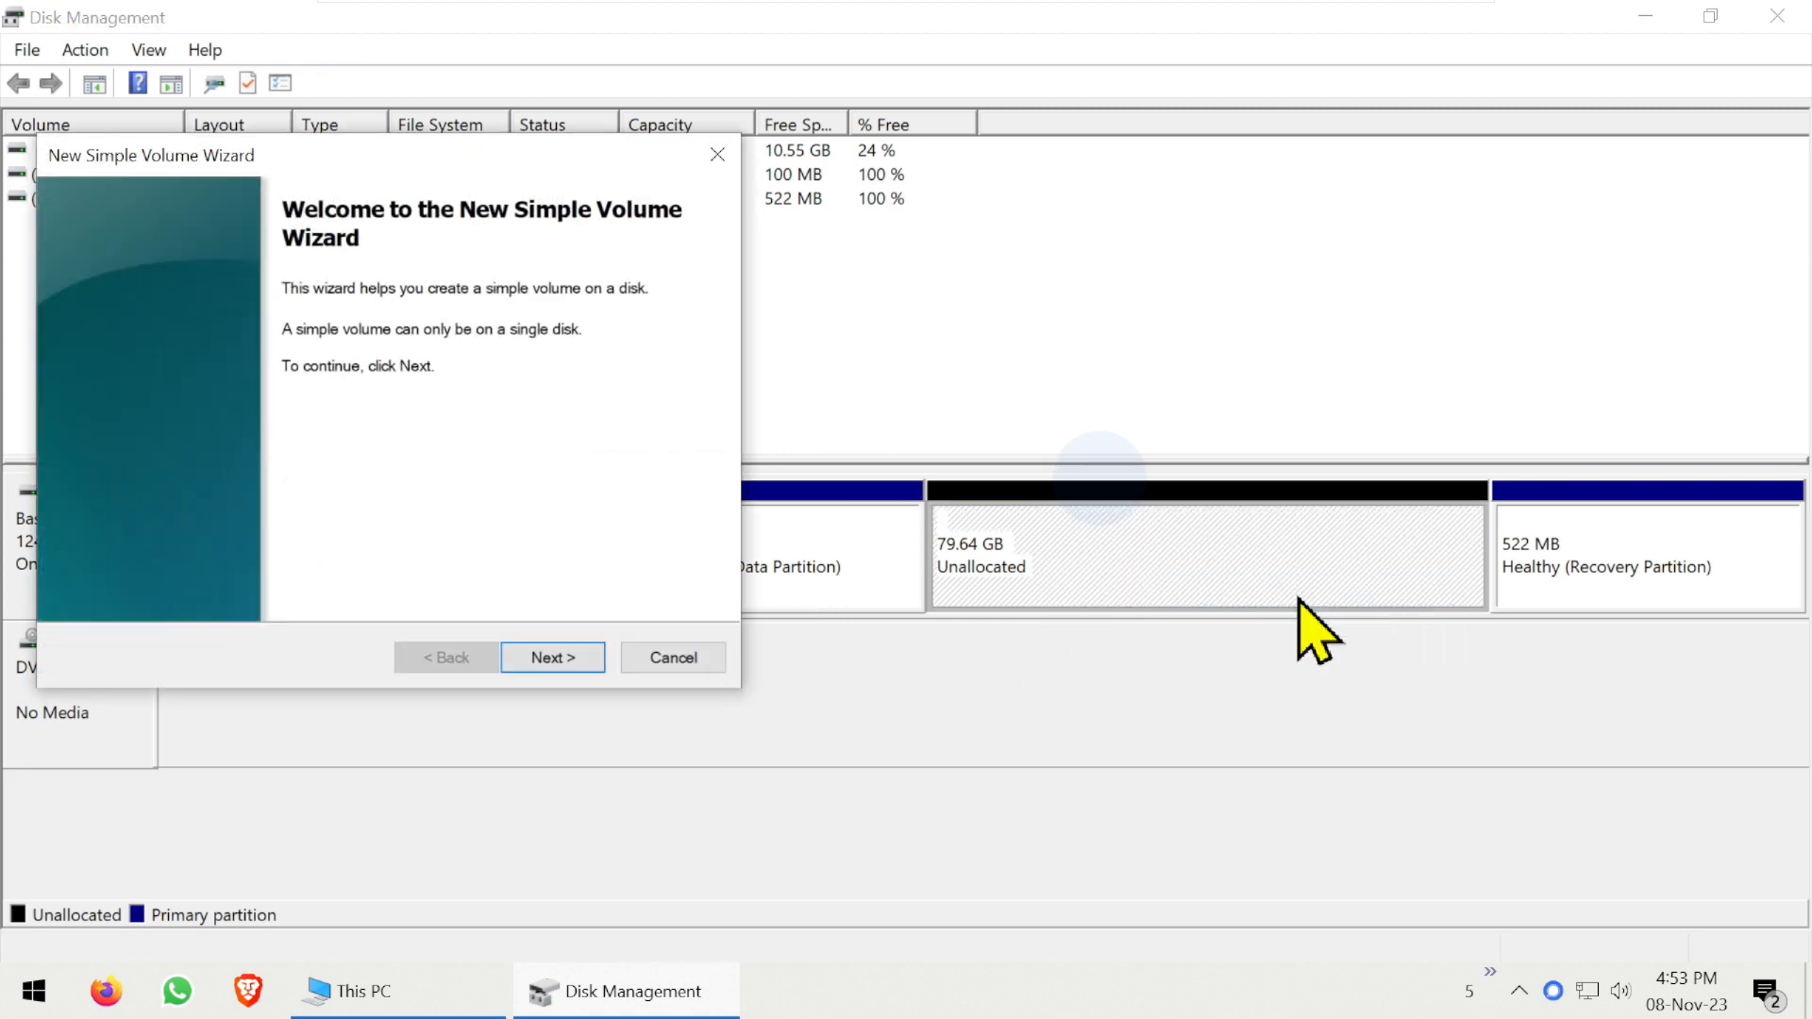
left_click(543, 661)
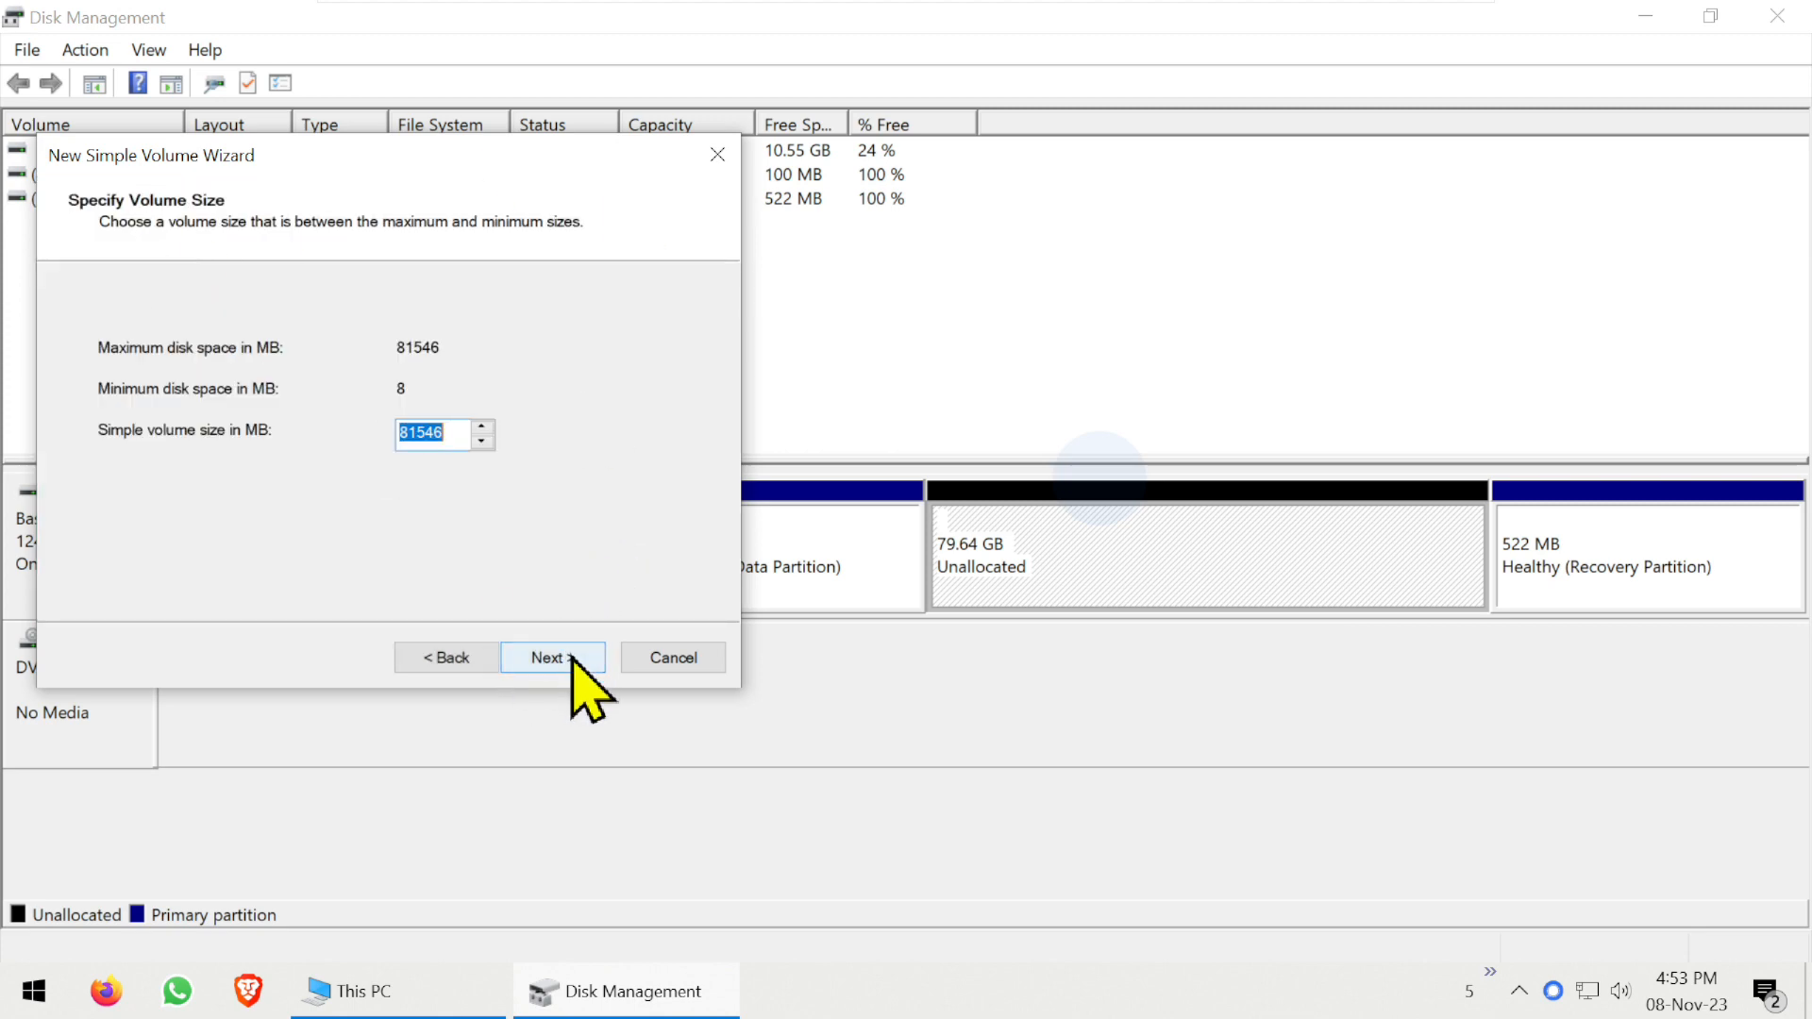
left_click(568, 658)
left_click(536, 351)
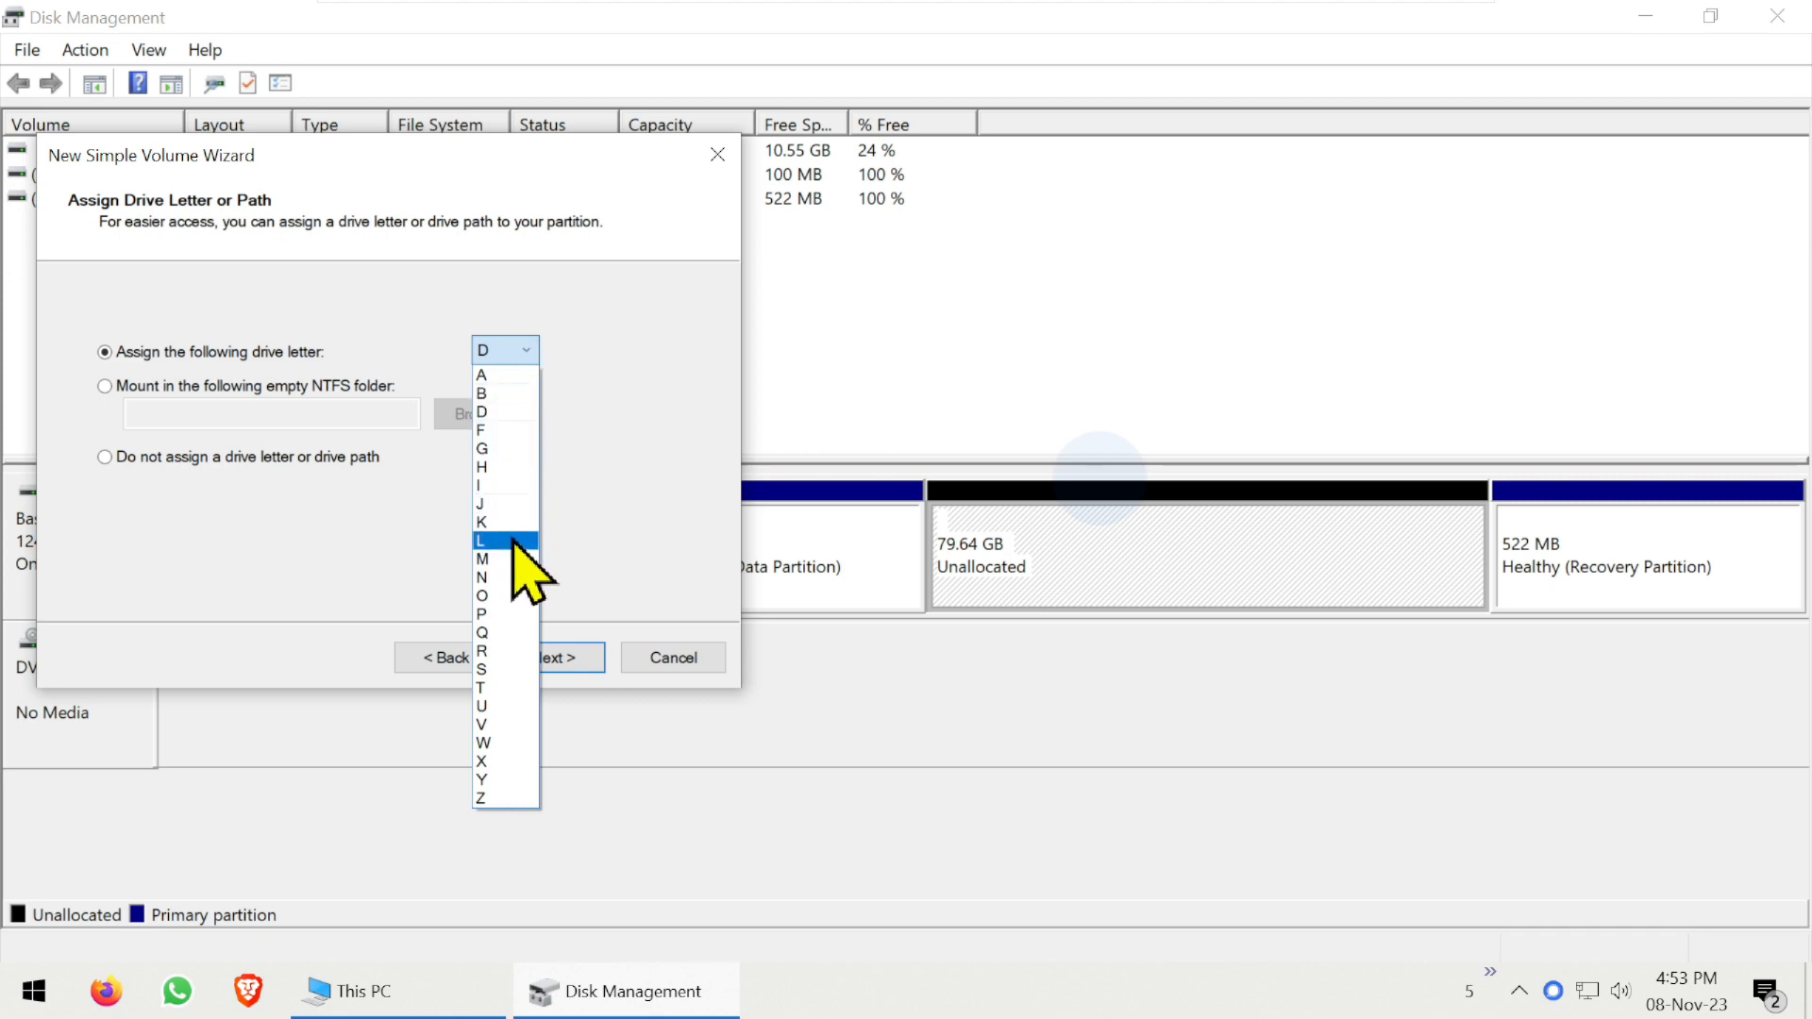
left_click(507, 429)
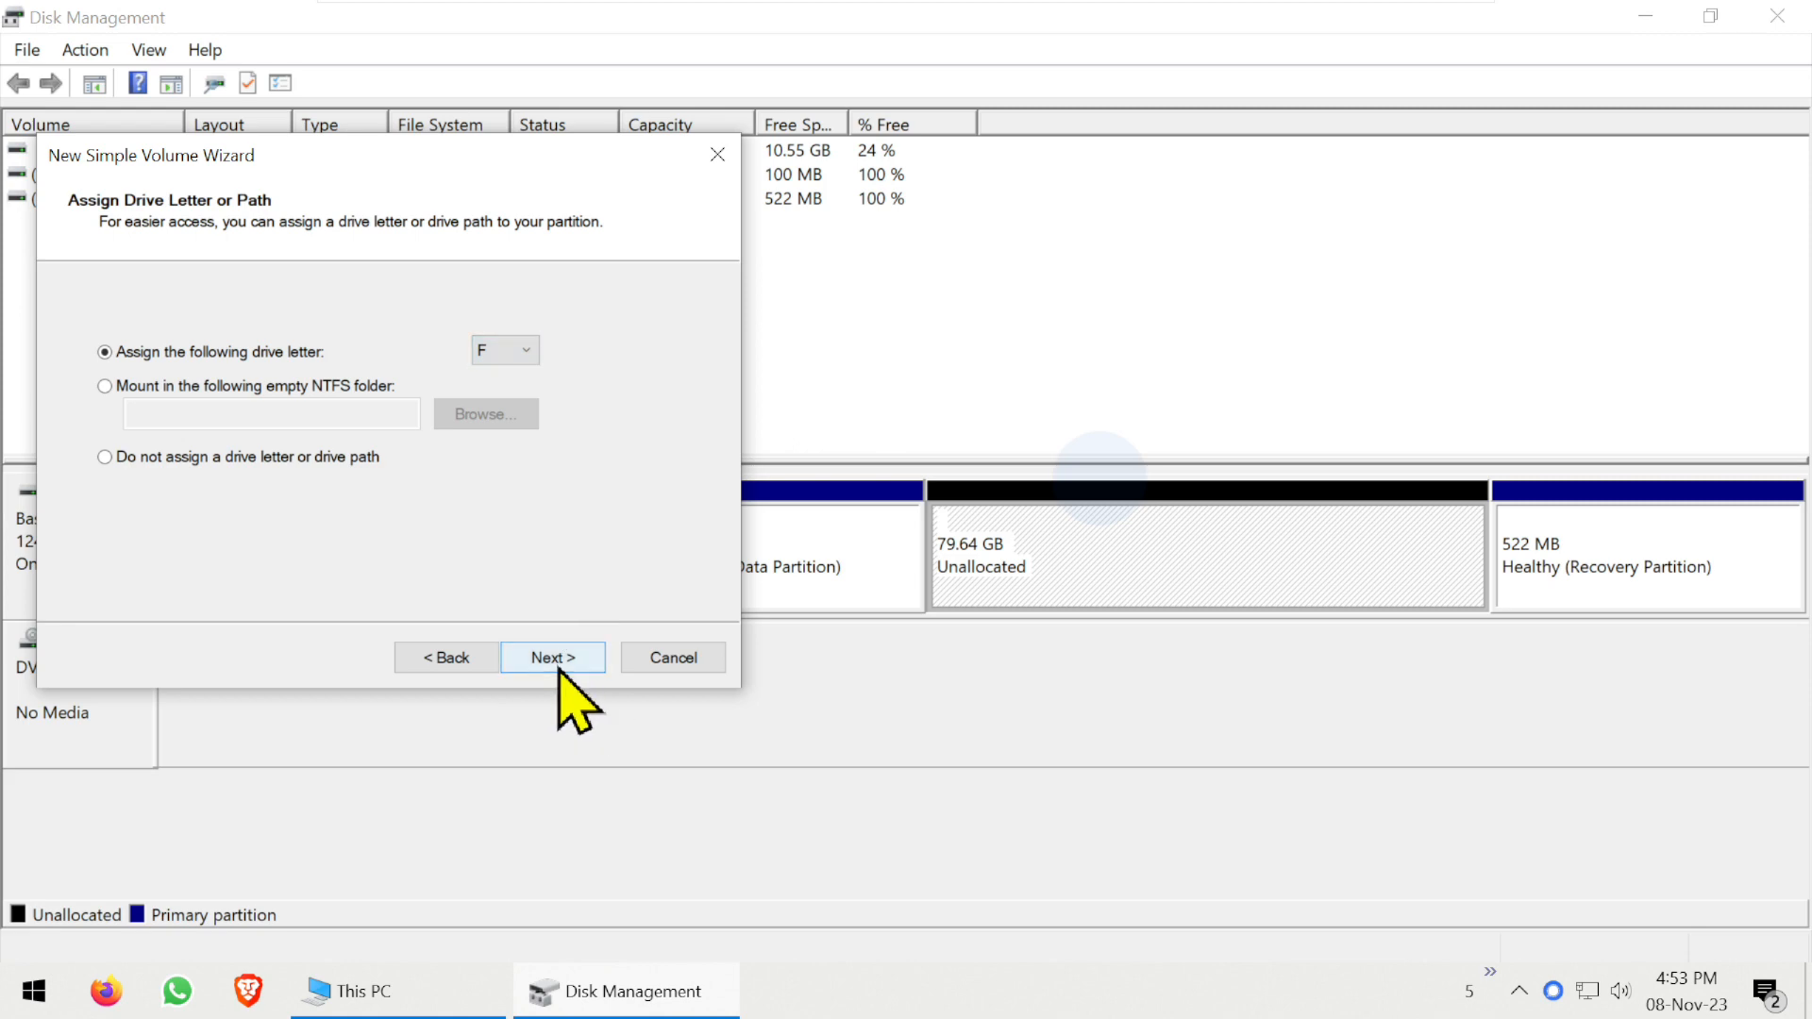
left_click(558, 665)
Step: Label the new volume Files, keep the NTFS quick format, and finish creating it
left_click_drag(458, 488, 279, 488)
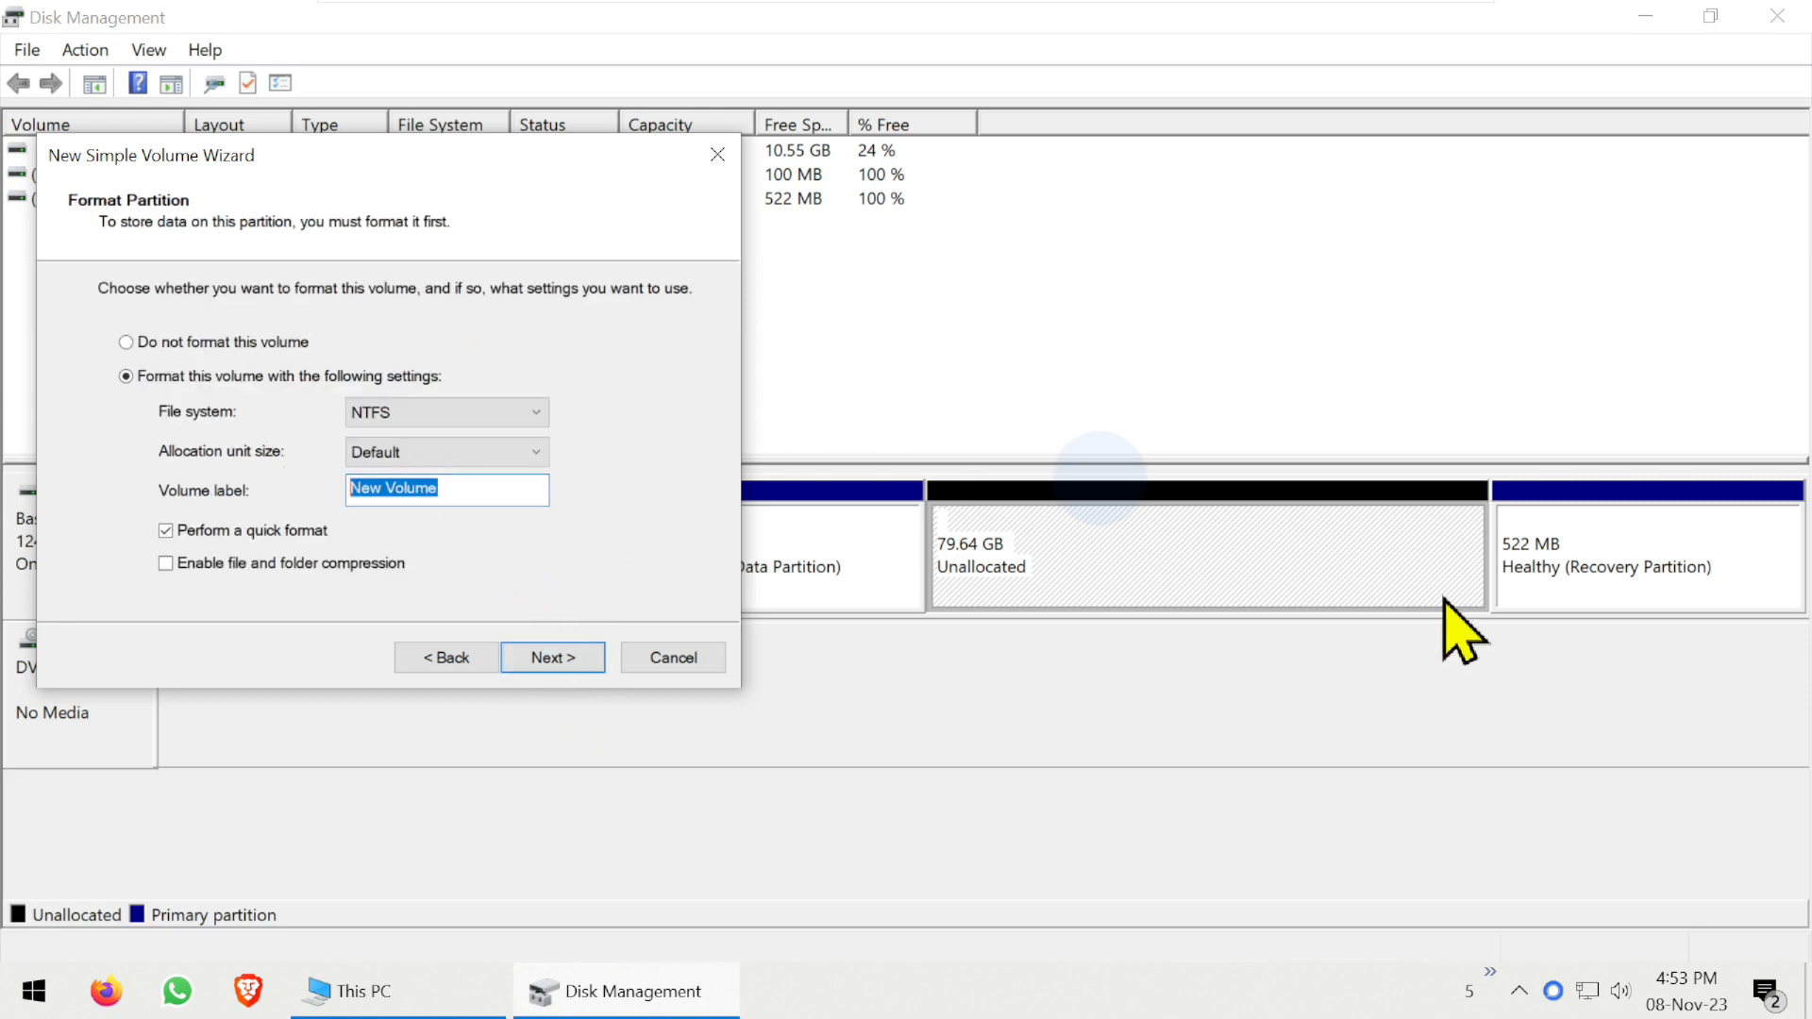
type("?")
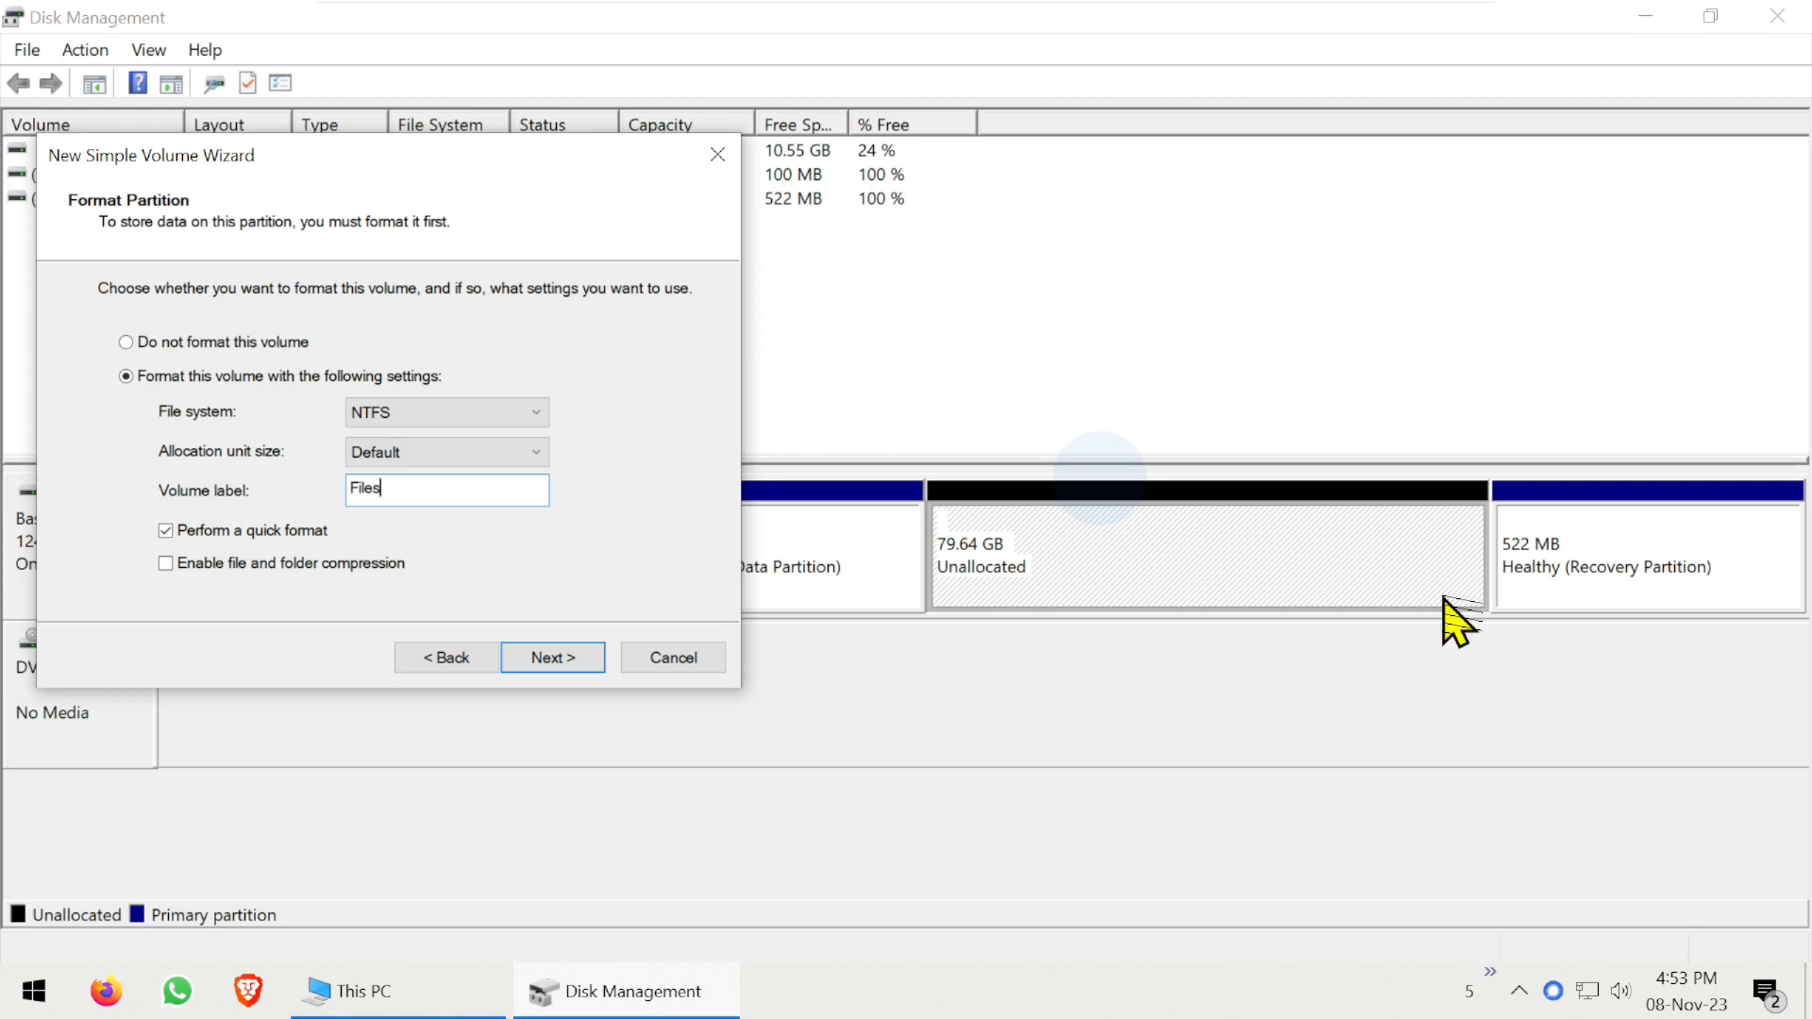
left_click(566, 657)
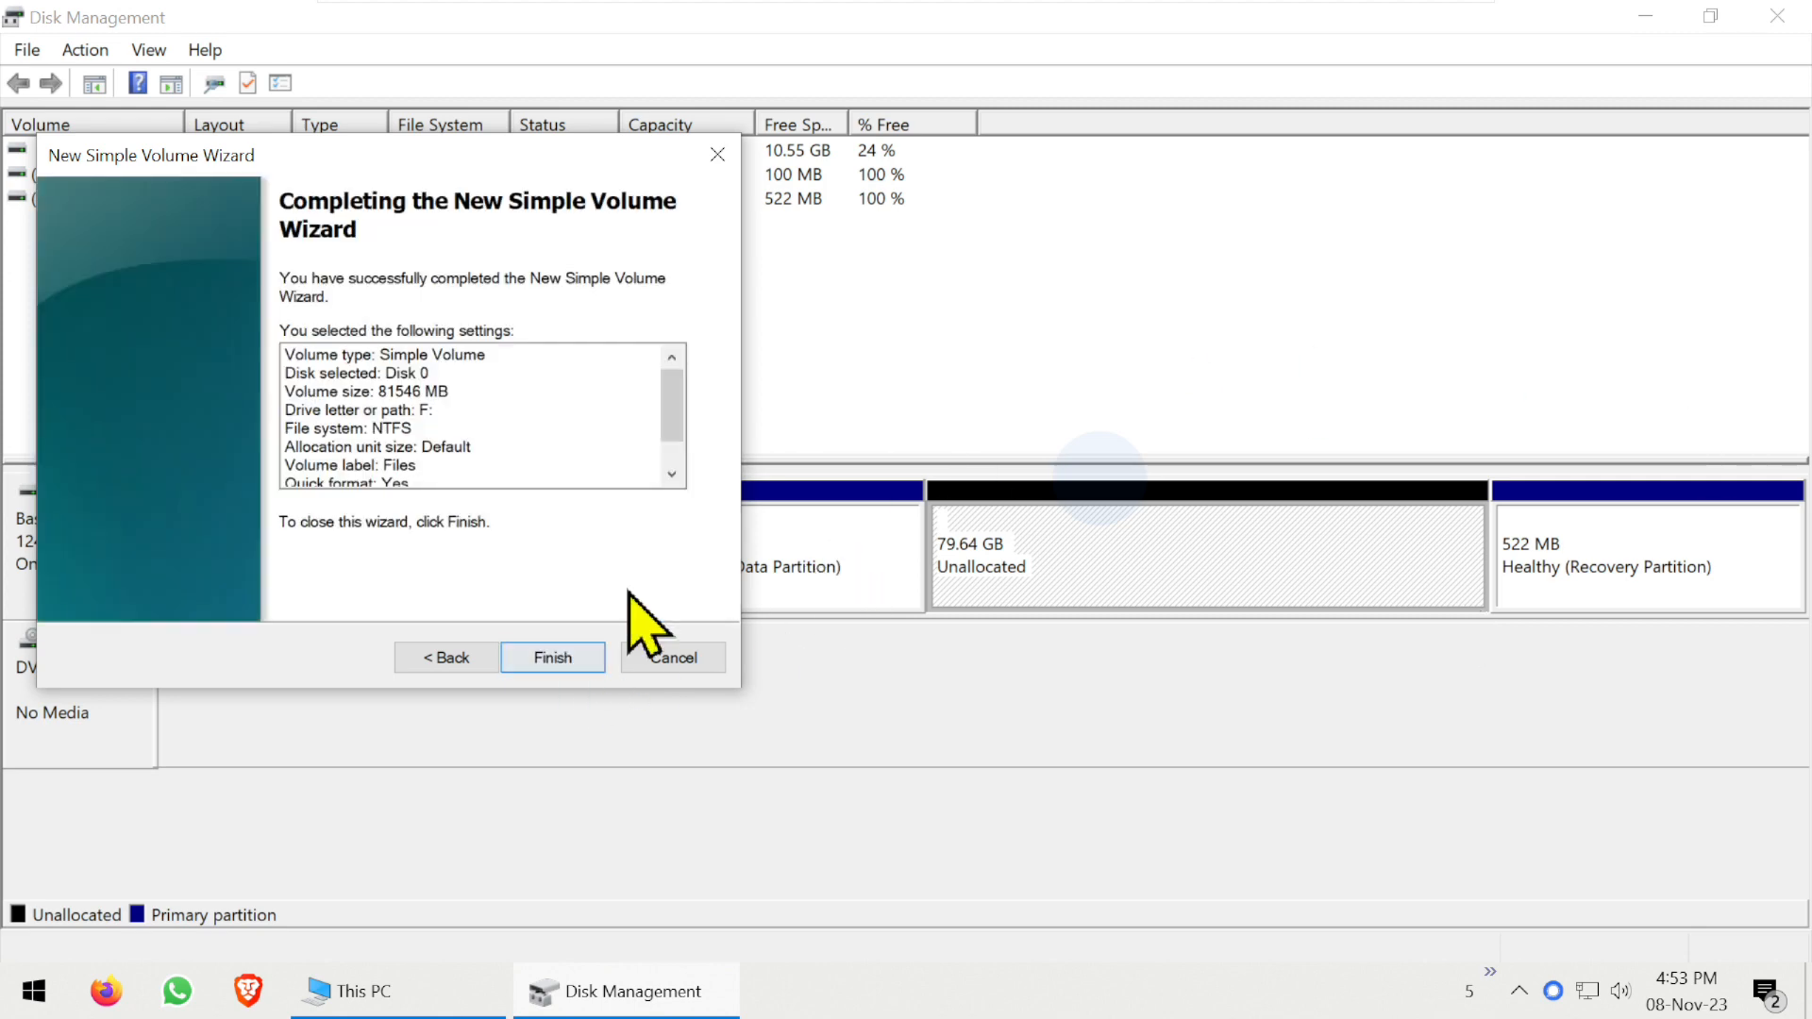
left_click(585, 651)
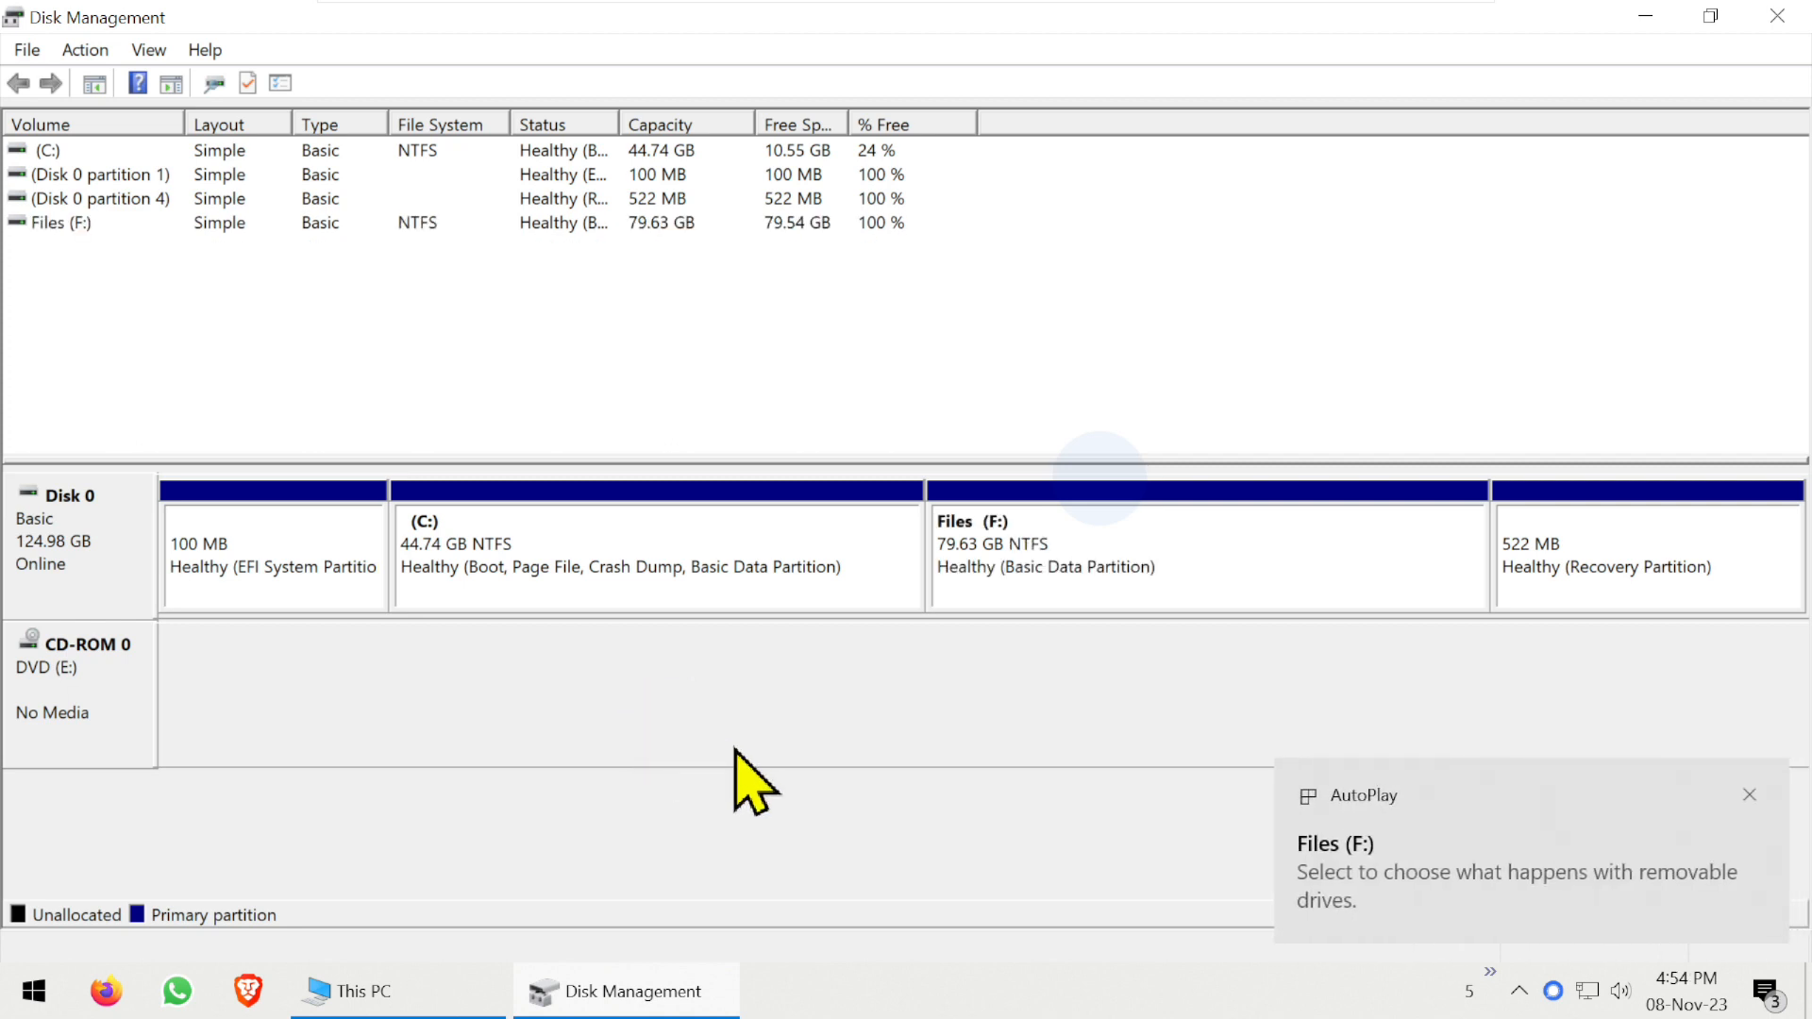
Step: Compare the C: and Files (F:) partitions on Disk 0 and close Disk Management
left_click(674, 529)
left_click(1179, 544)
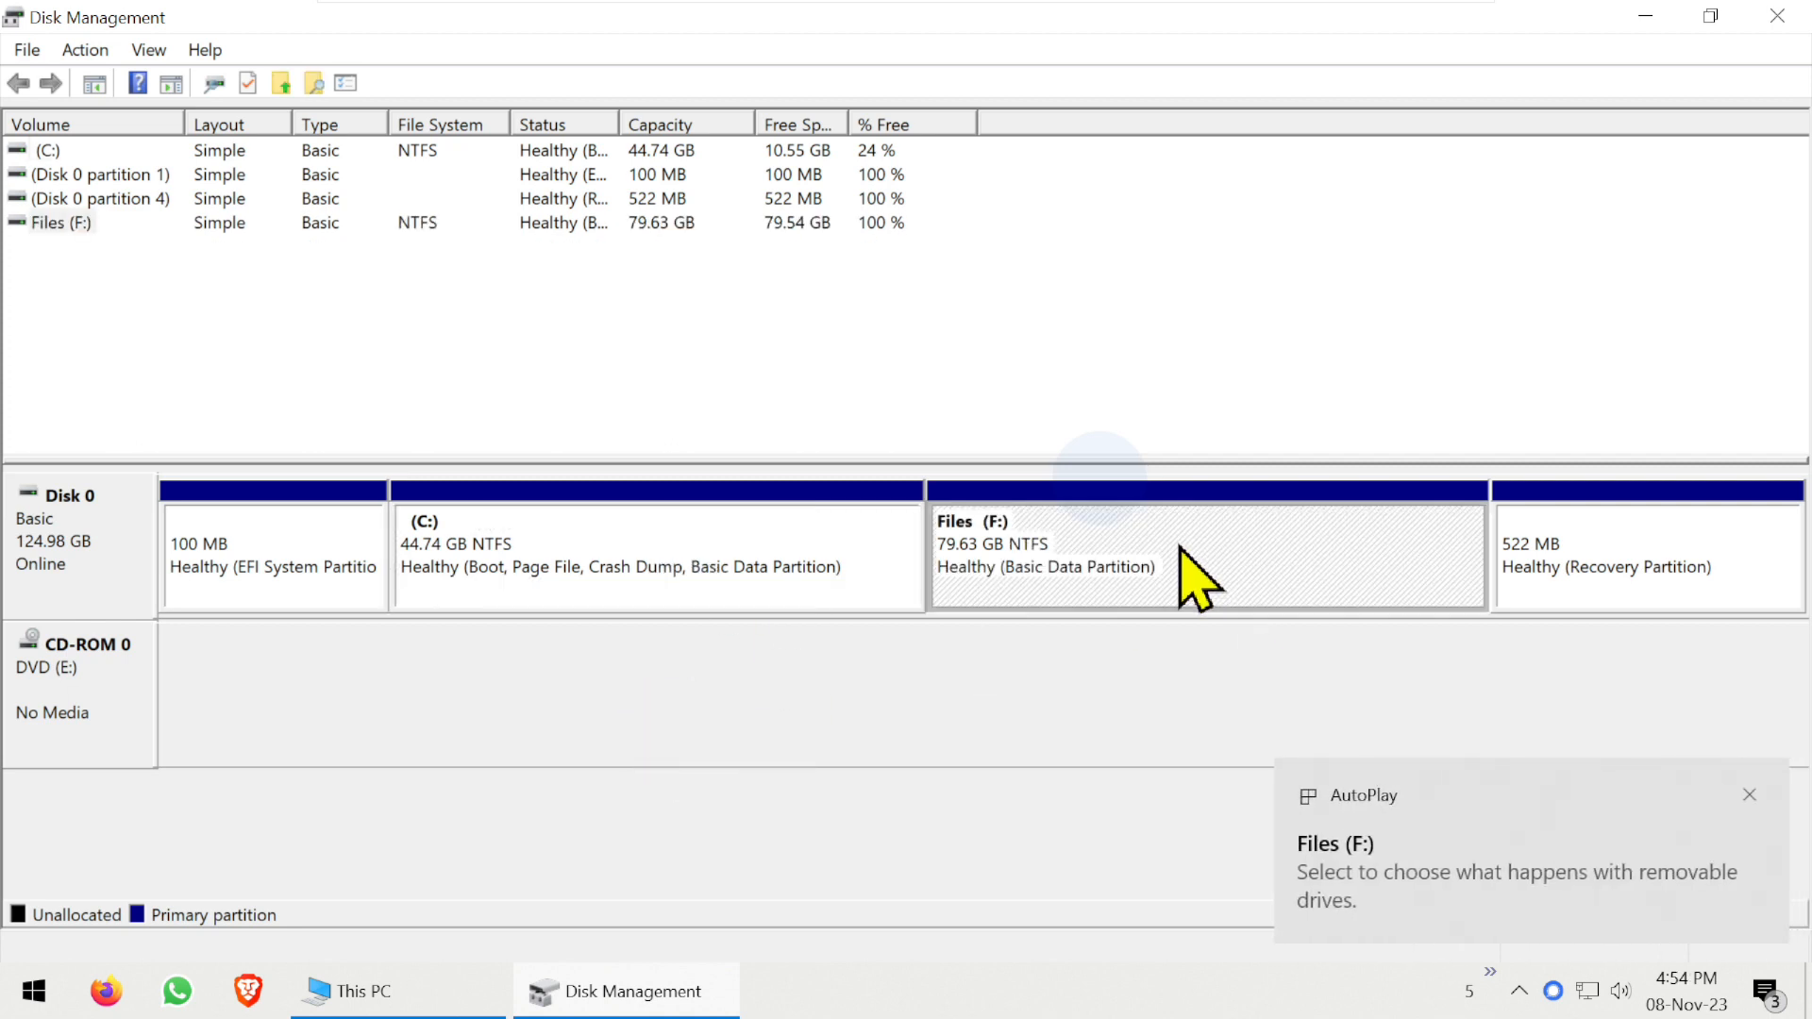
left_click(633, 569)
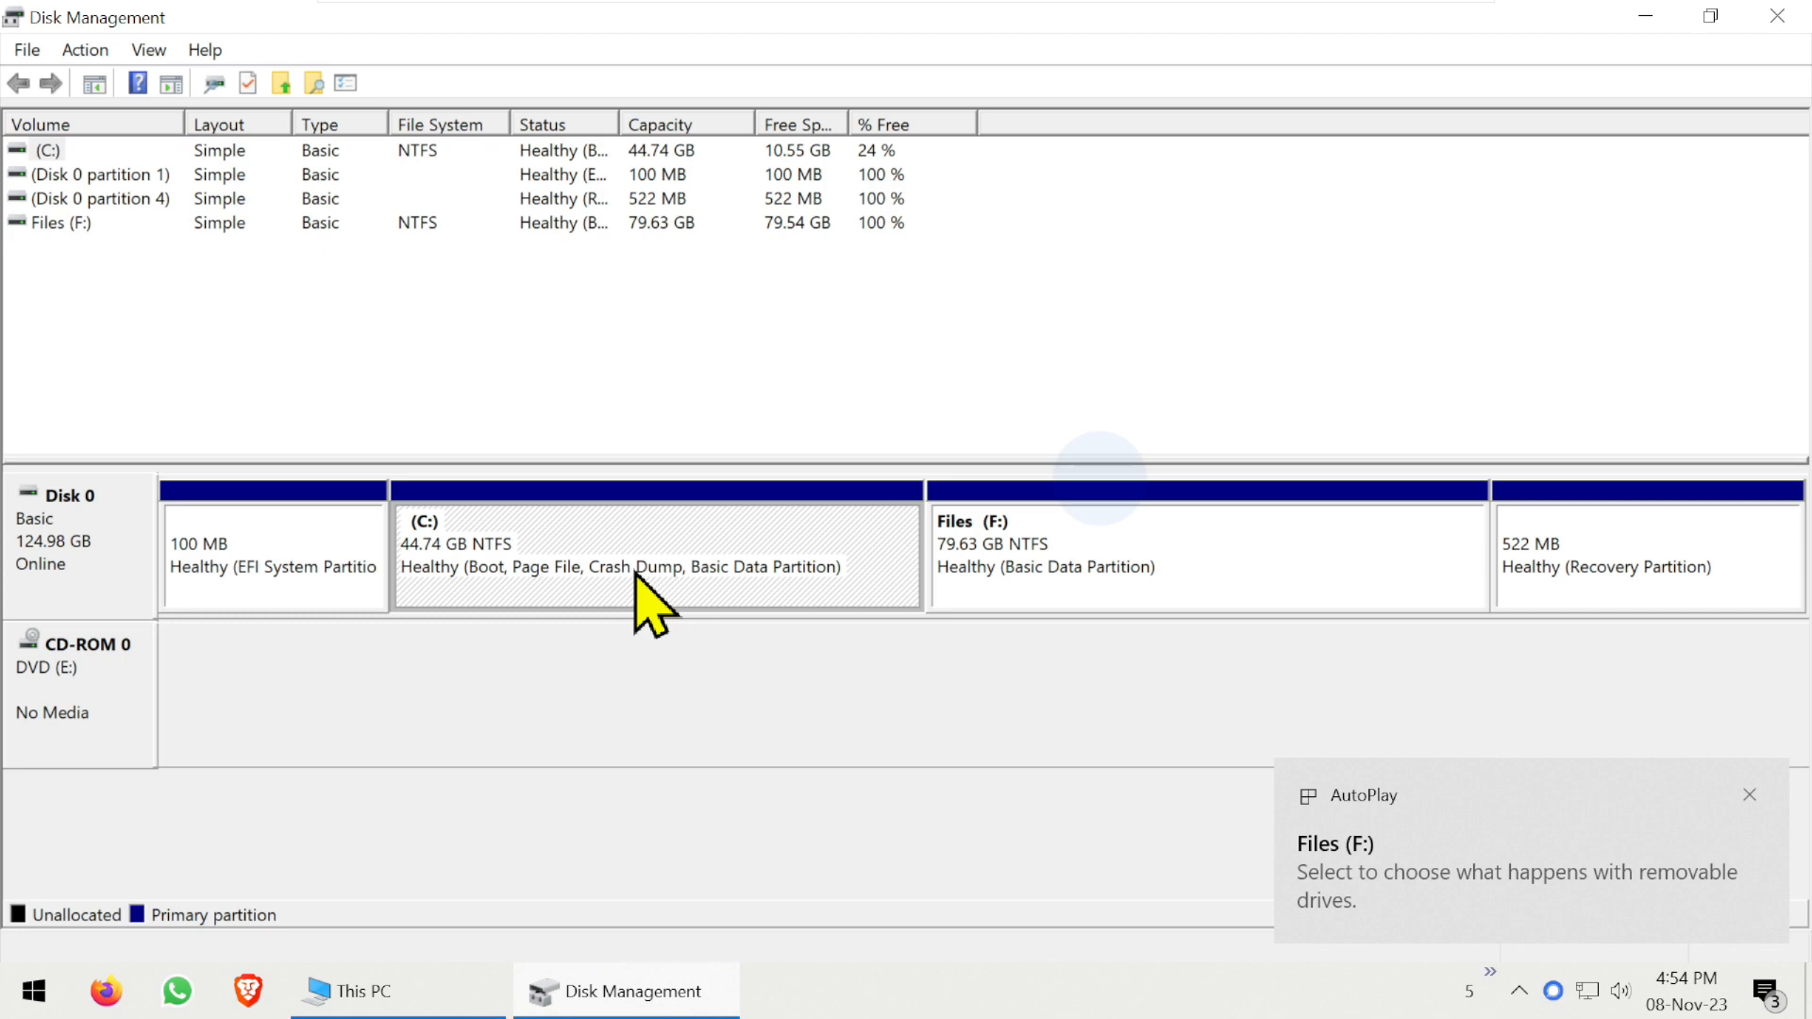
left_click(1234, 570)
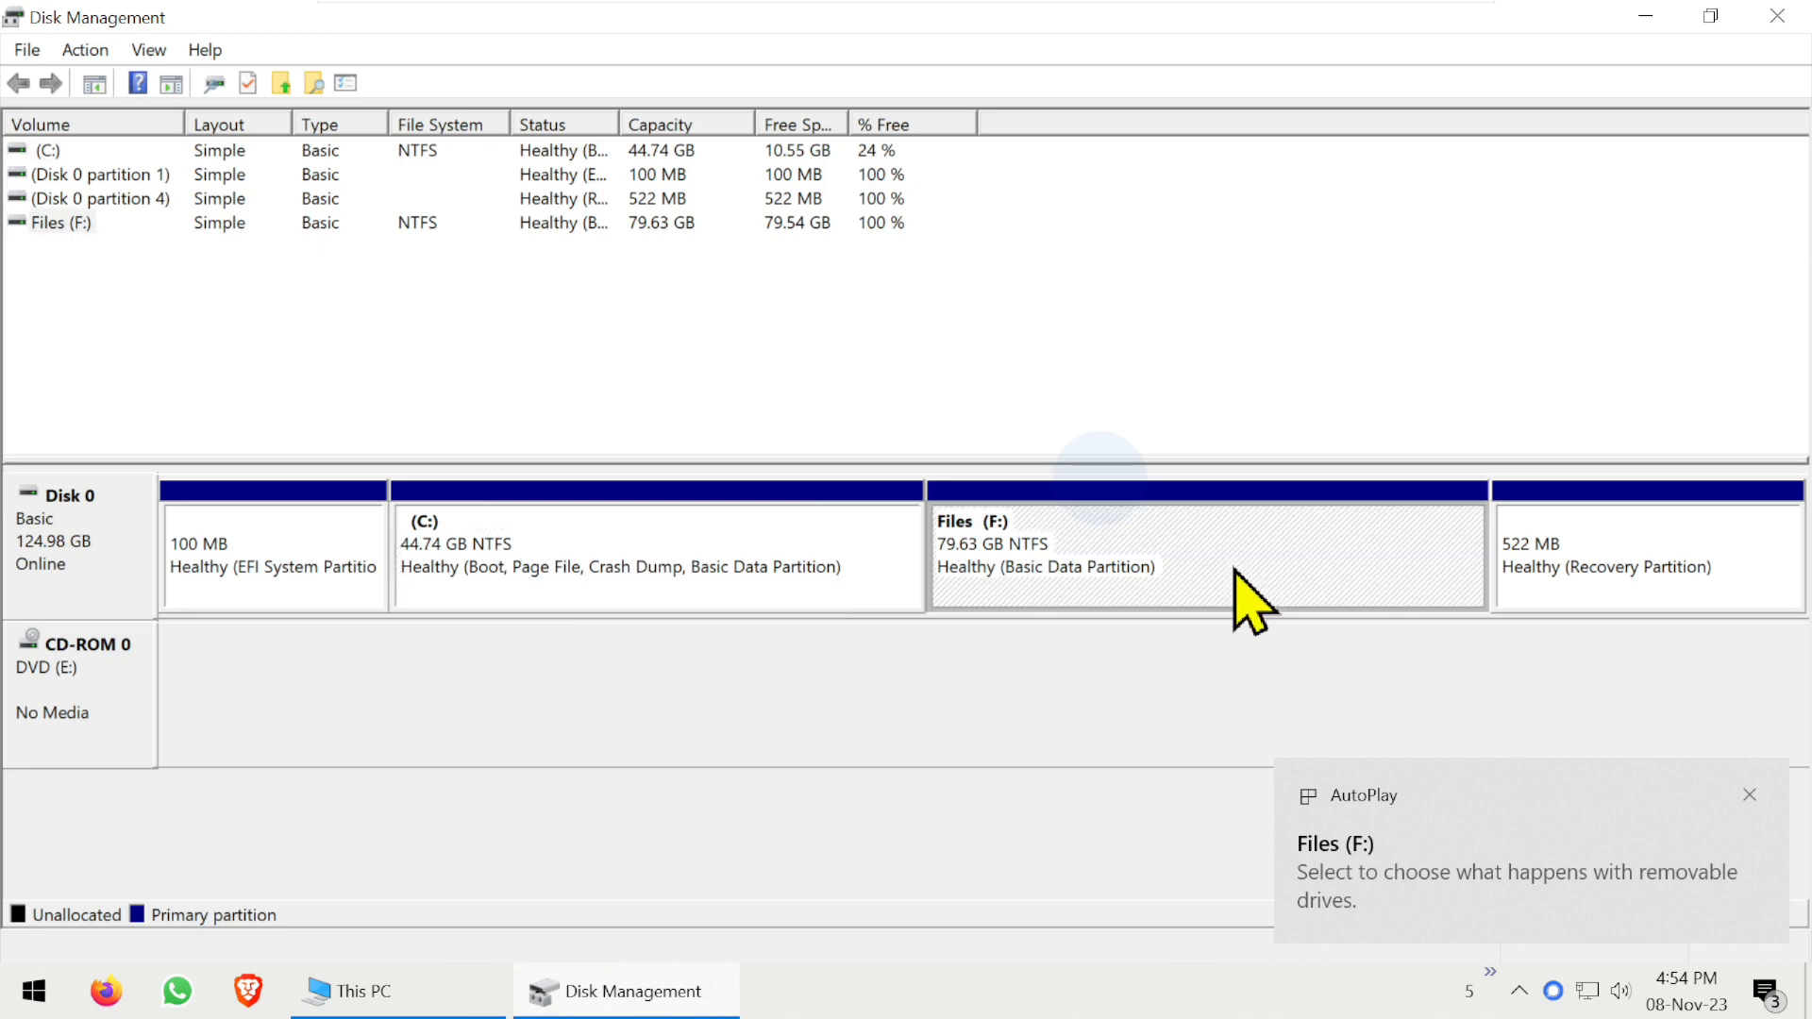
left_click(1774, 19)
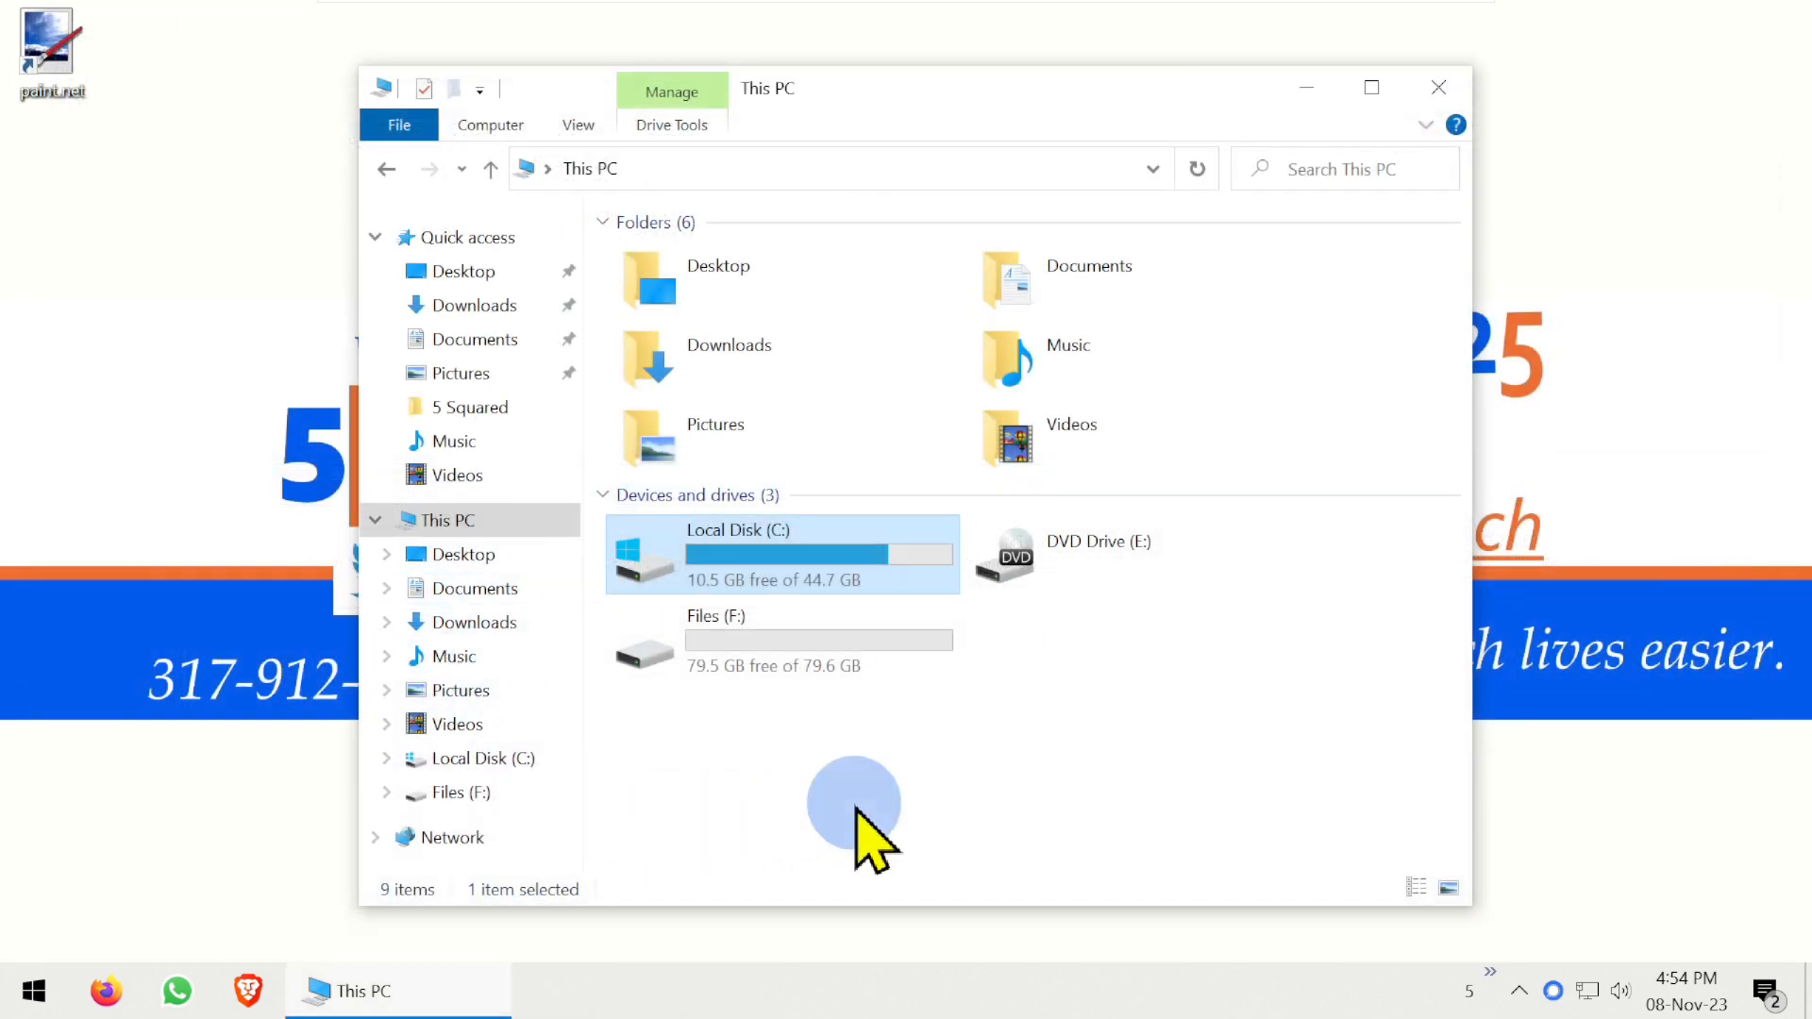
Step: Open another File Explorer window and arrange two This PC windows side by side, each filling half the screen
left_click(857, 810)
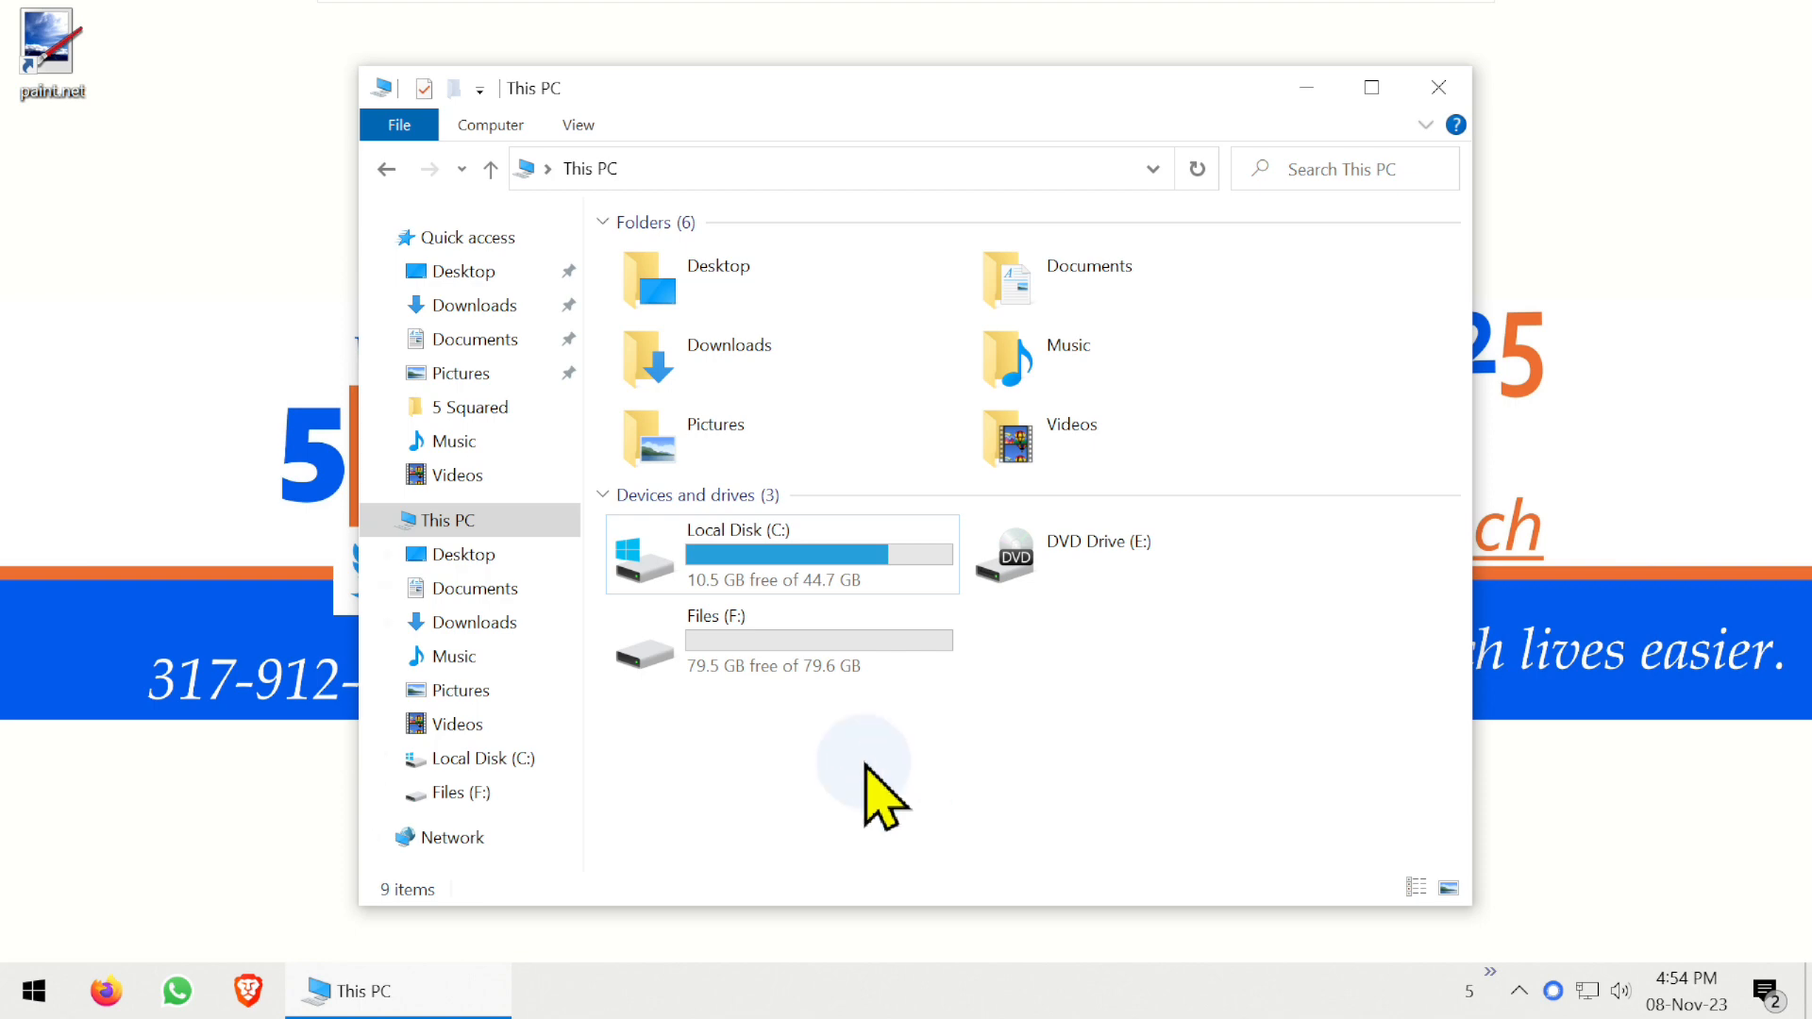
left_click(1127, 804)
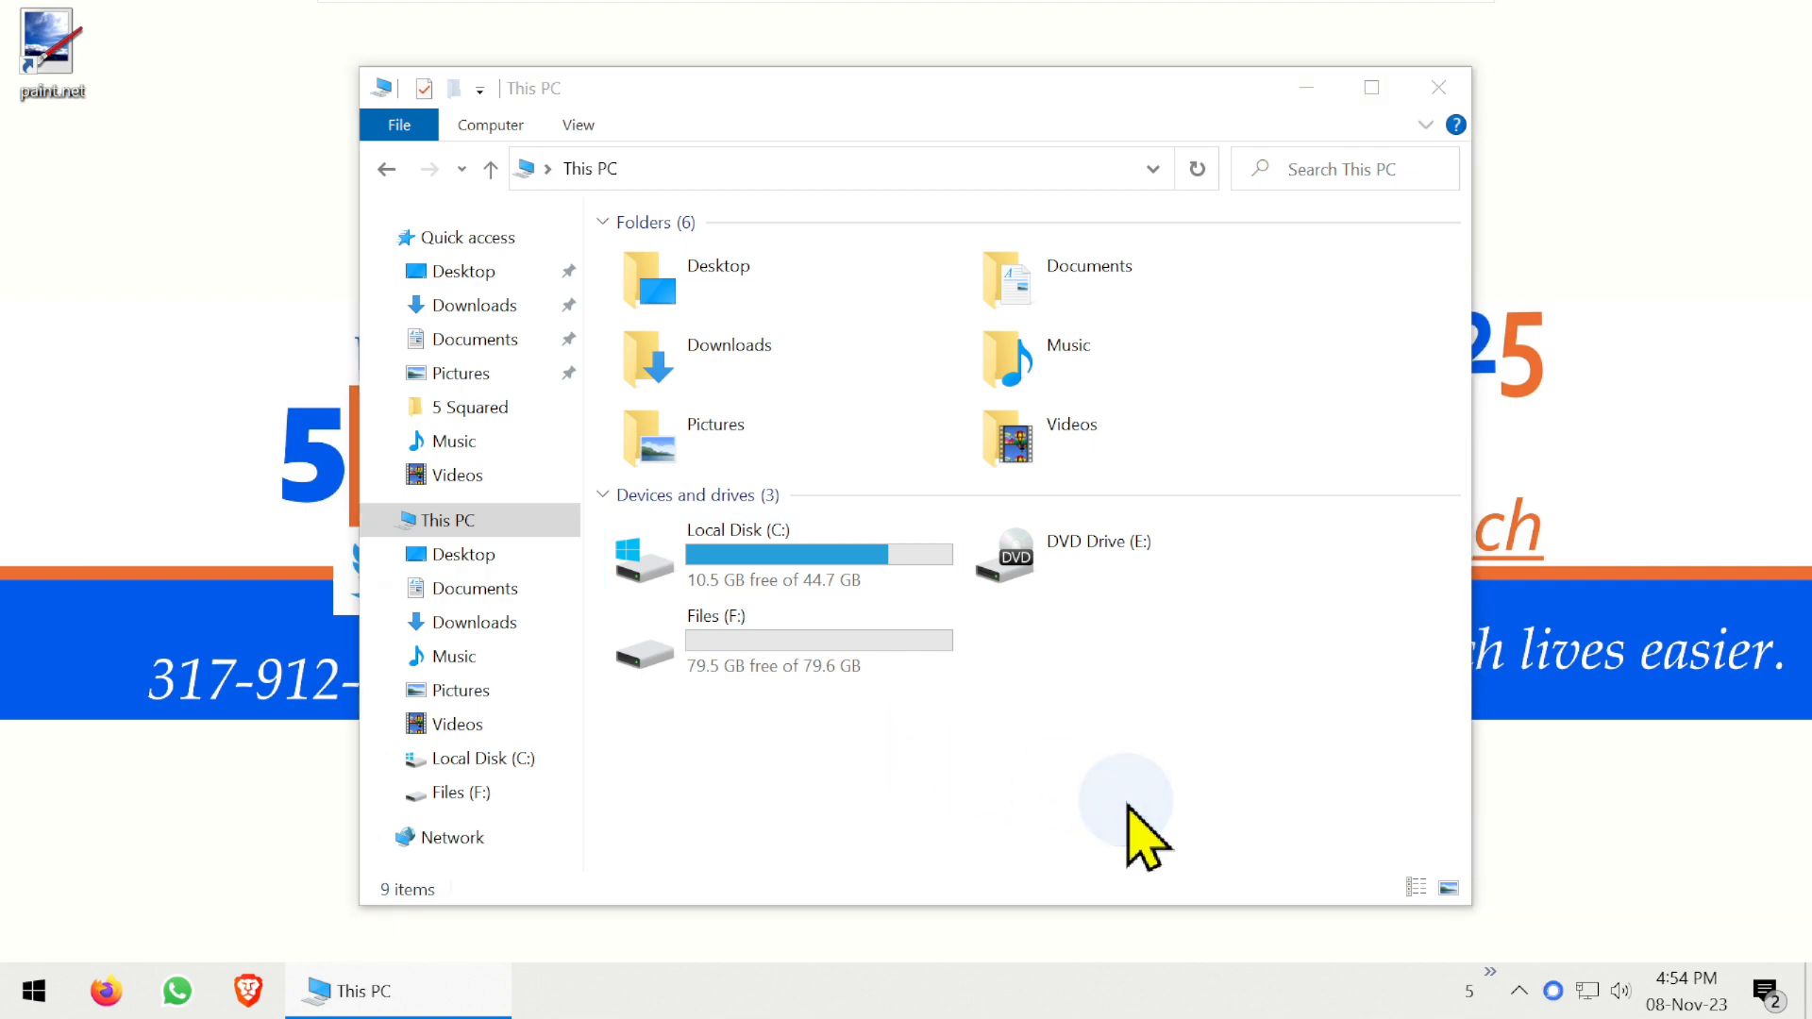
key("super+Left")
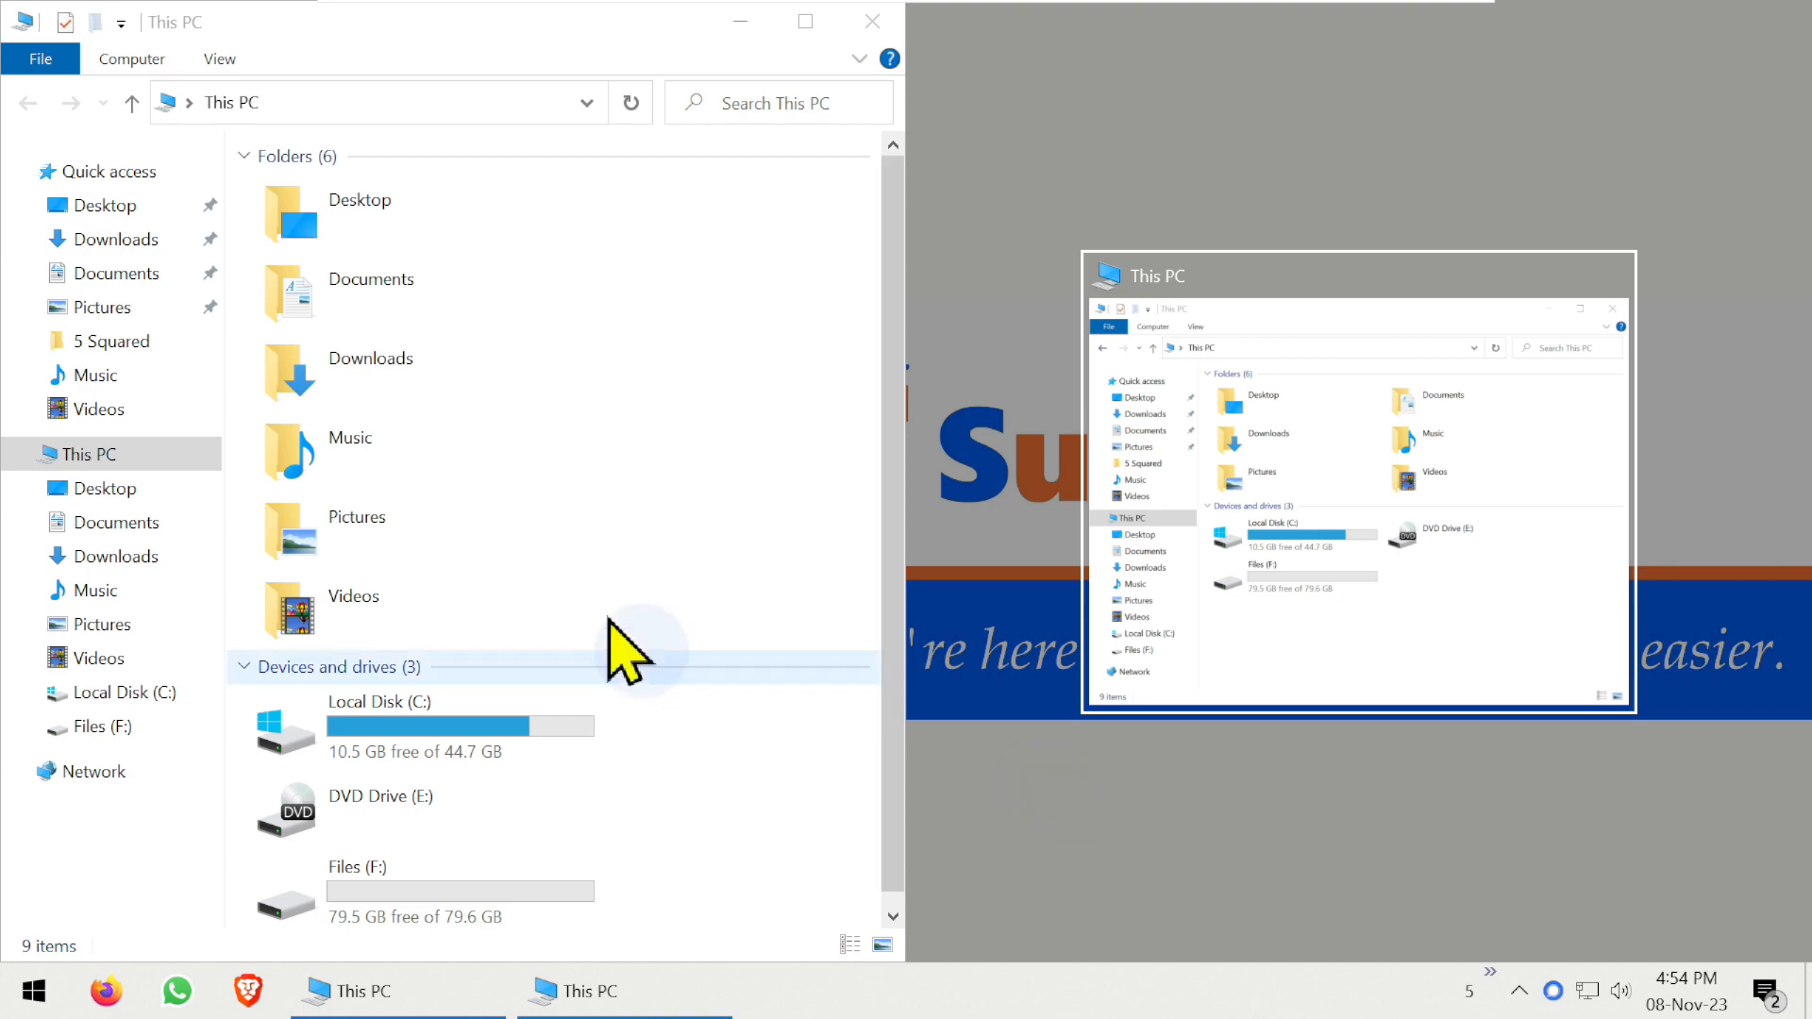
left_click(746, 505)
left_click(1316, 756)
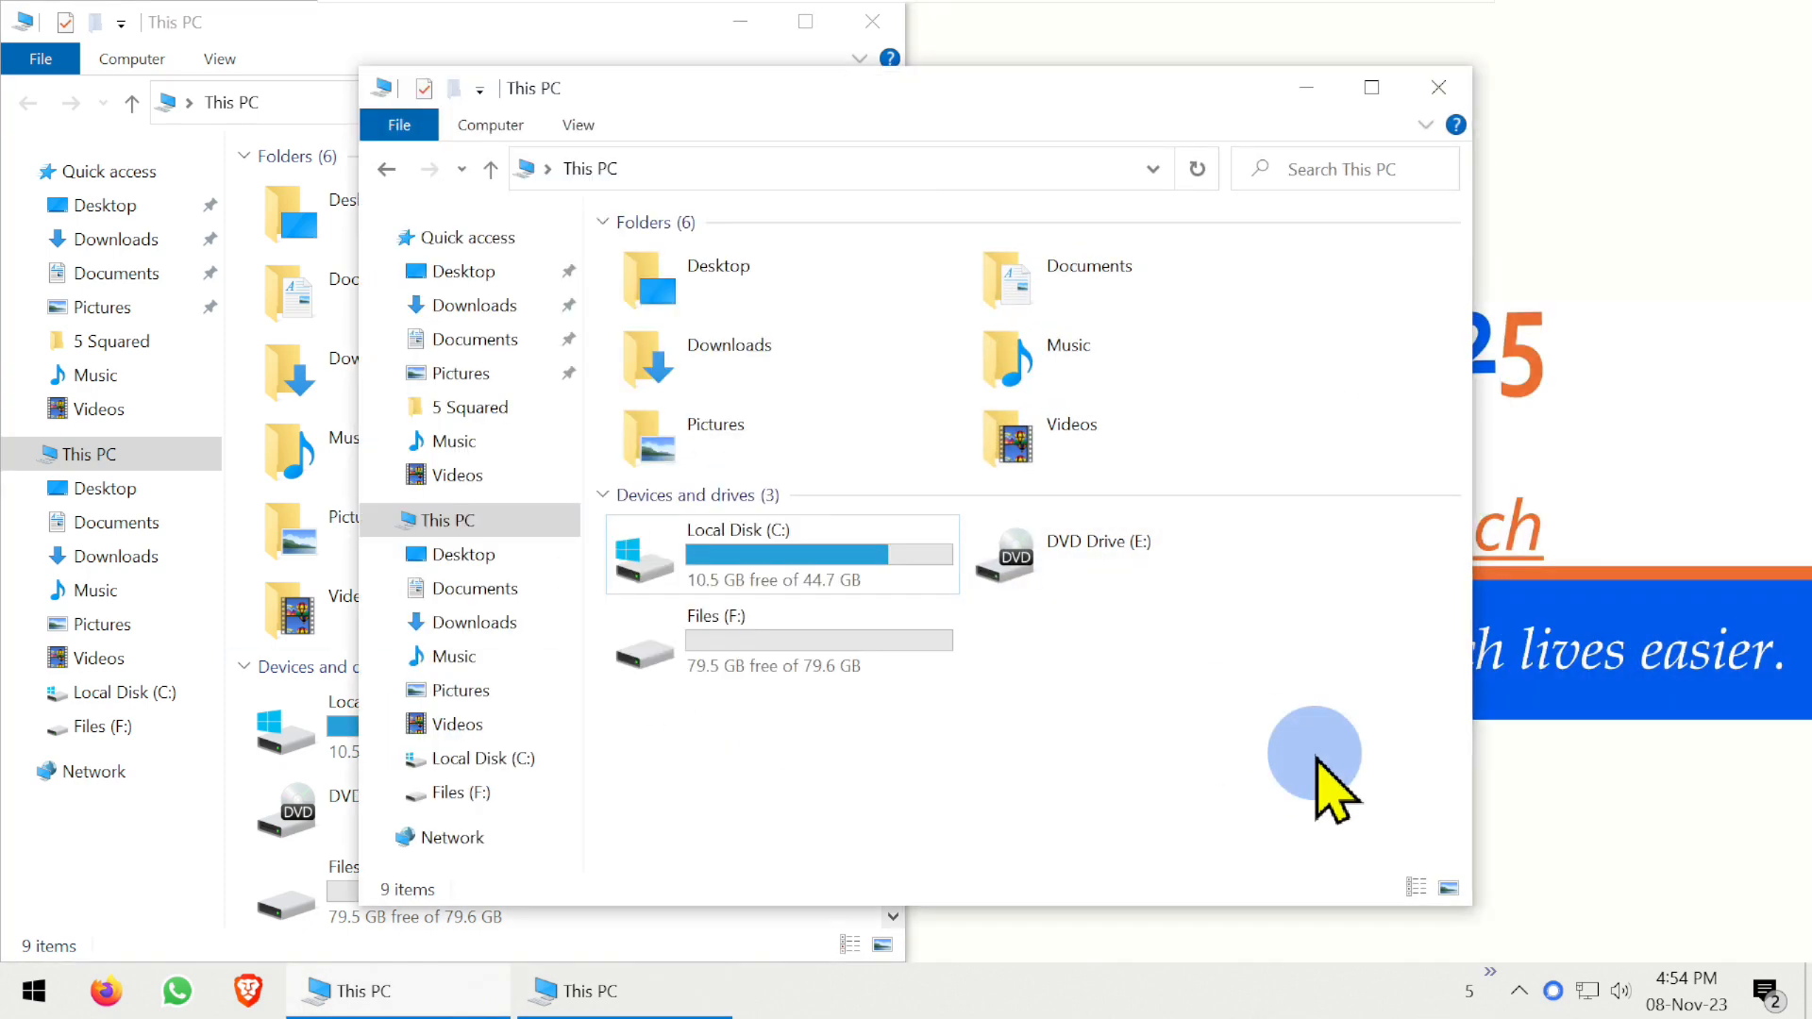
key("ctrl+n")
key("super")
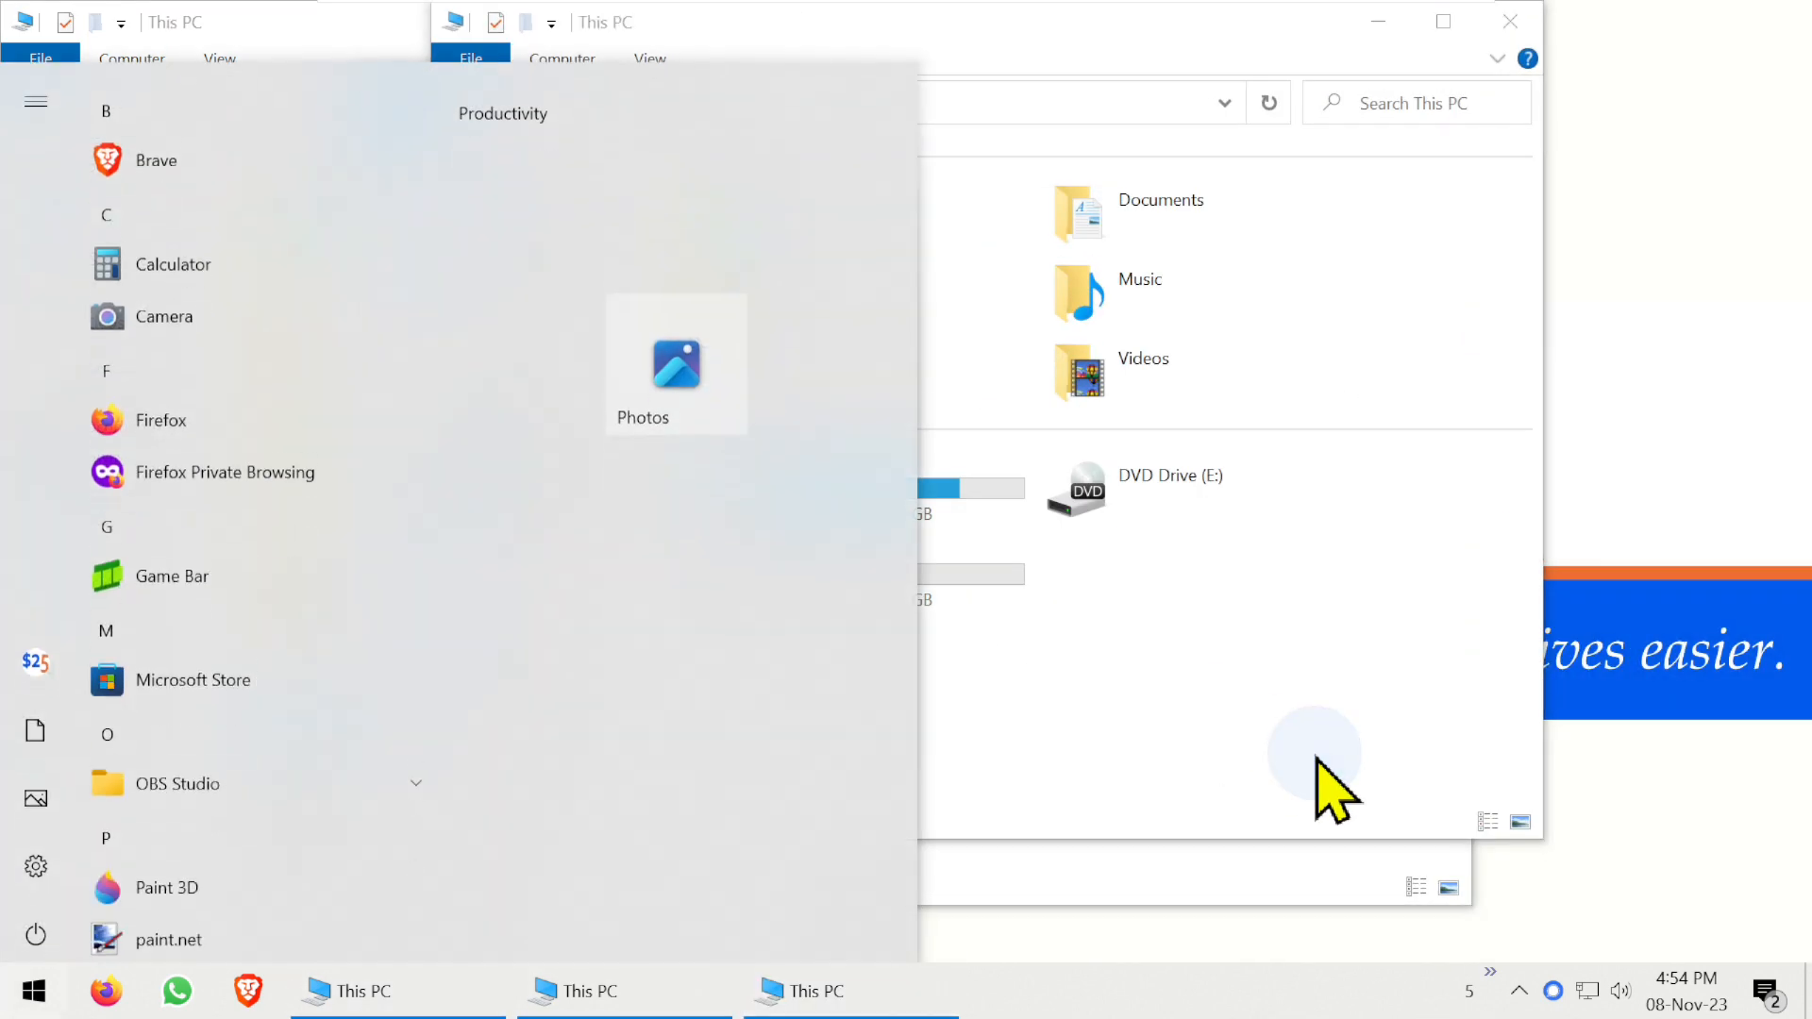
left_click(1315, 757)
key("super+Right")
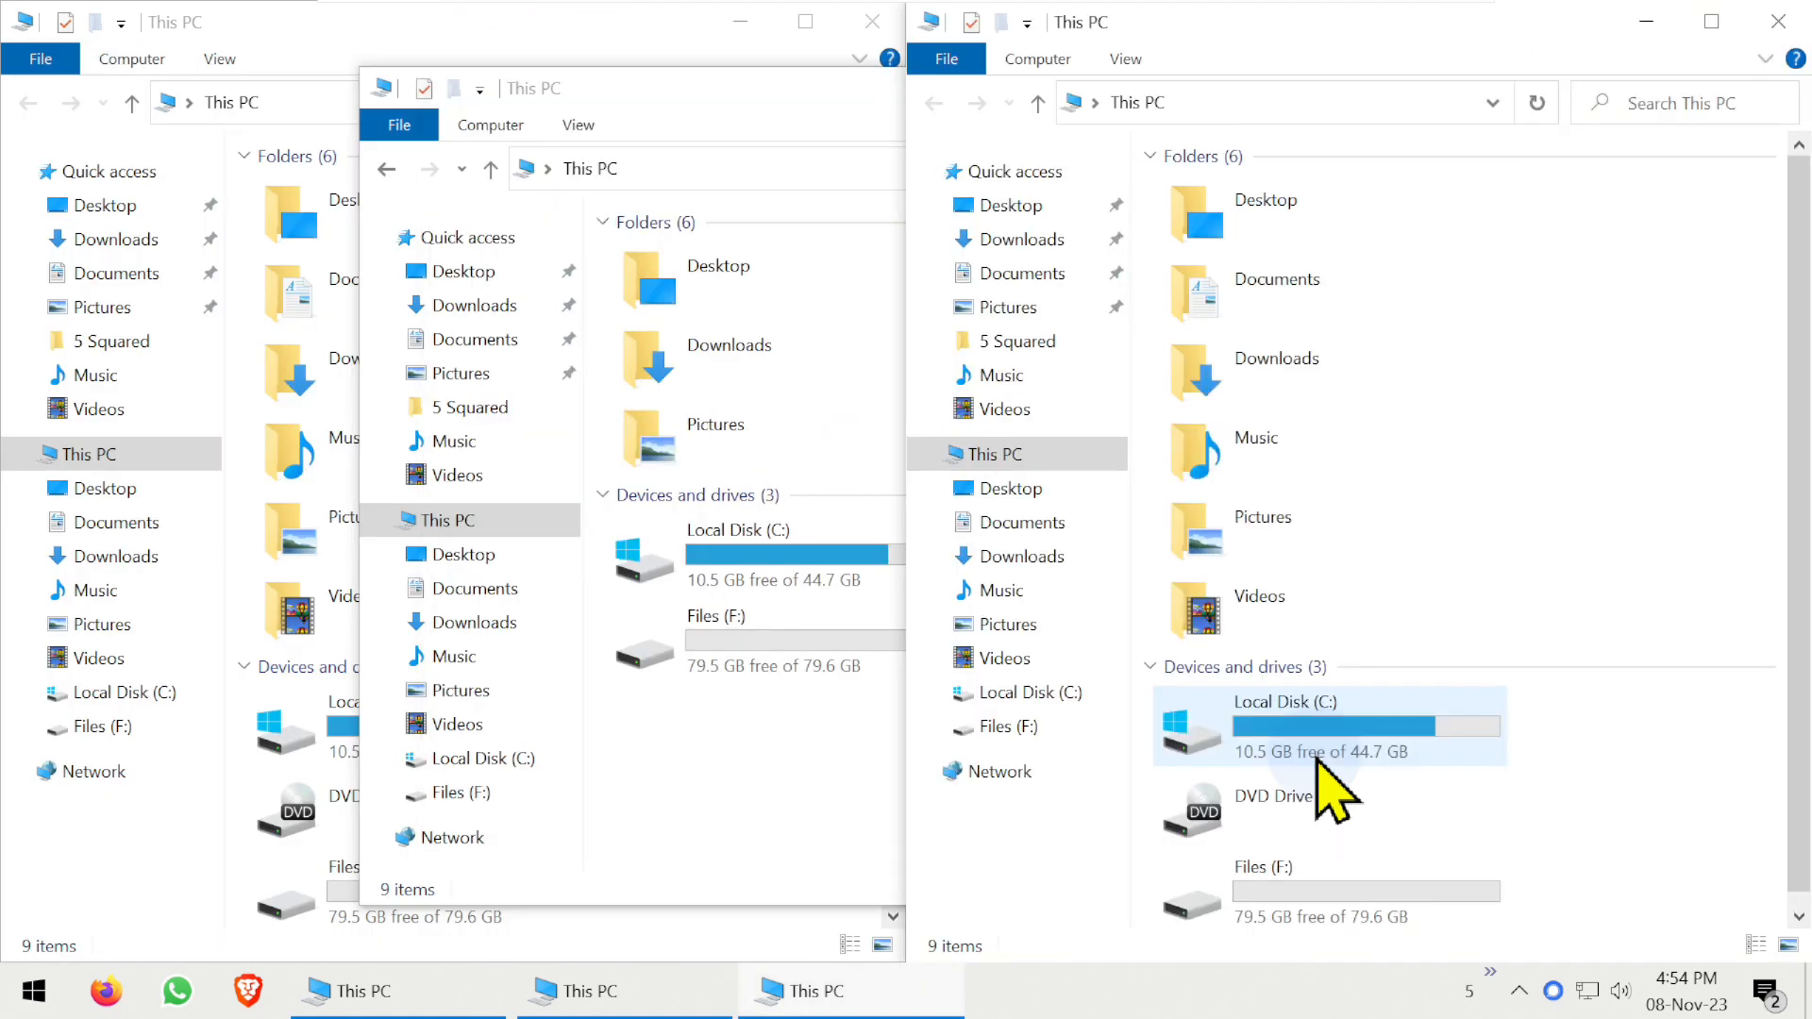
left_click(839, 305)
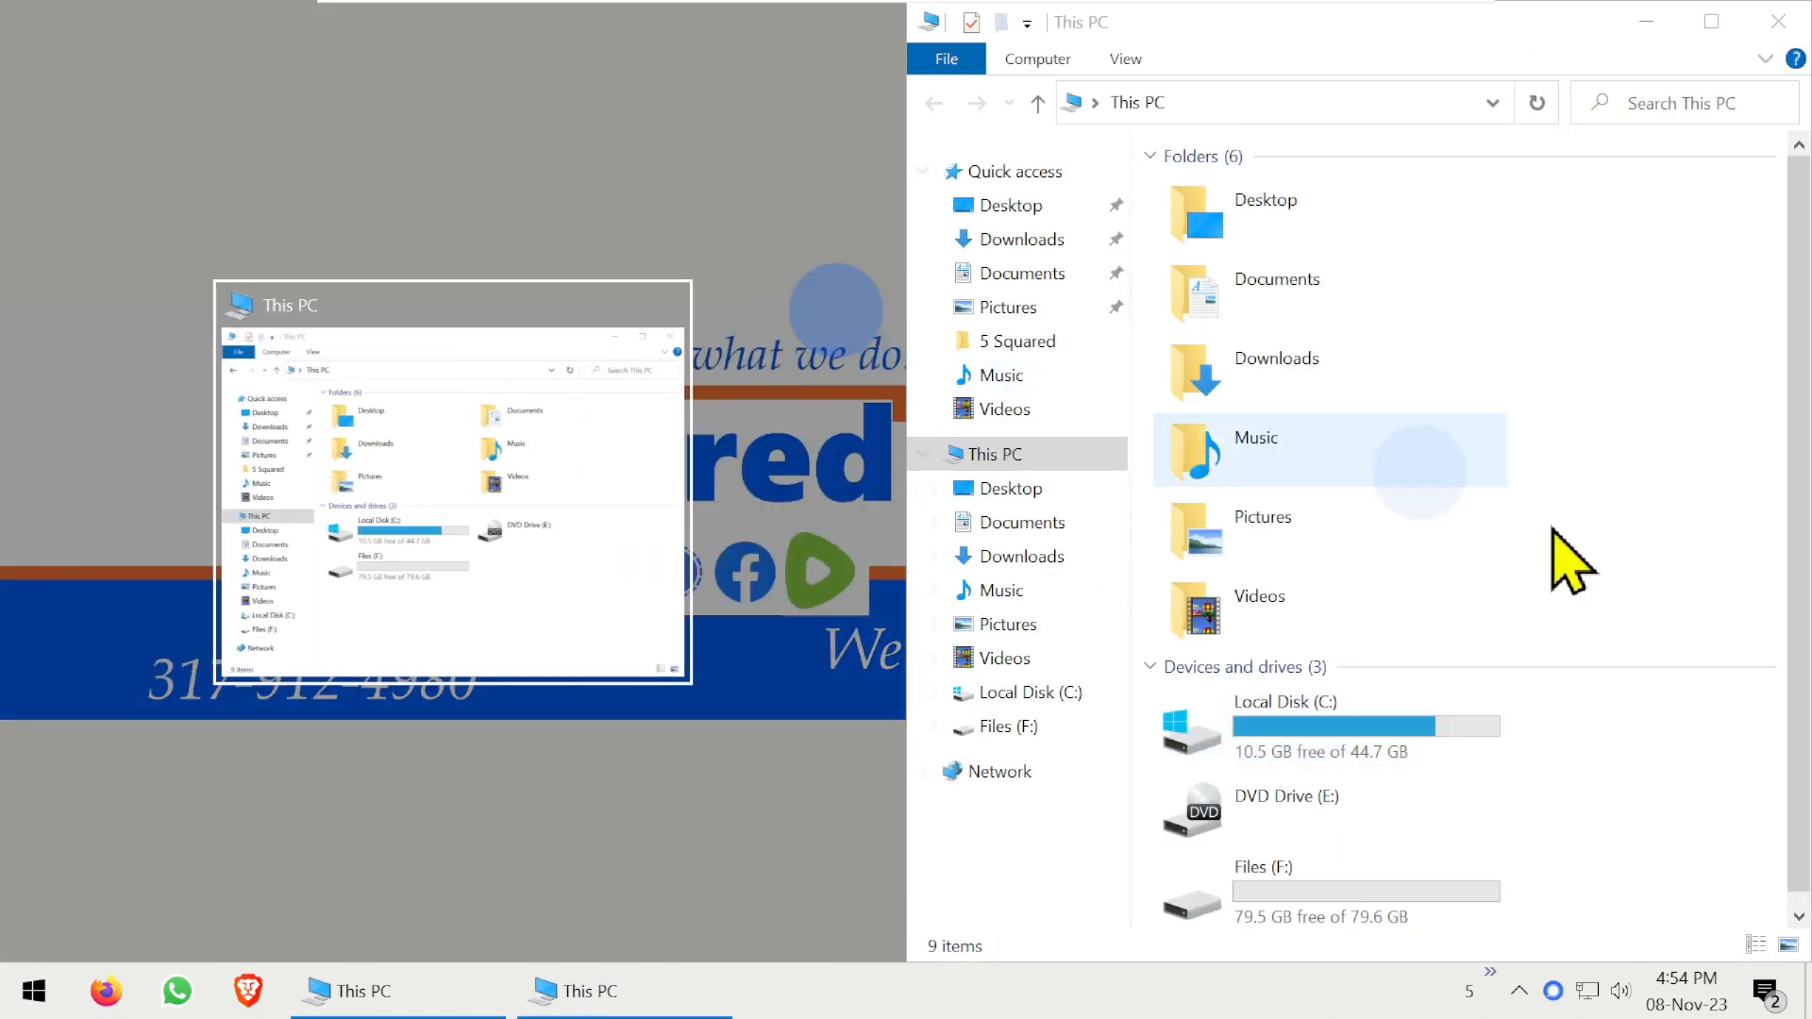
left_click(1678, 800)
left_click(866, 774)
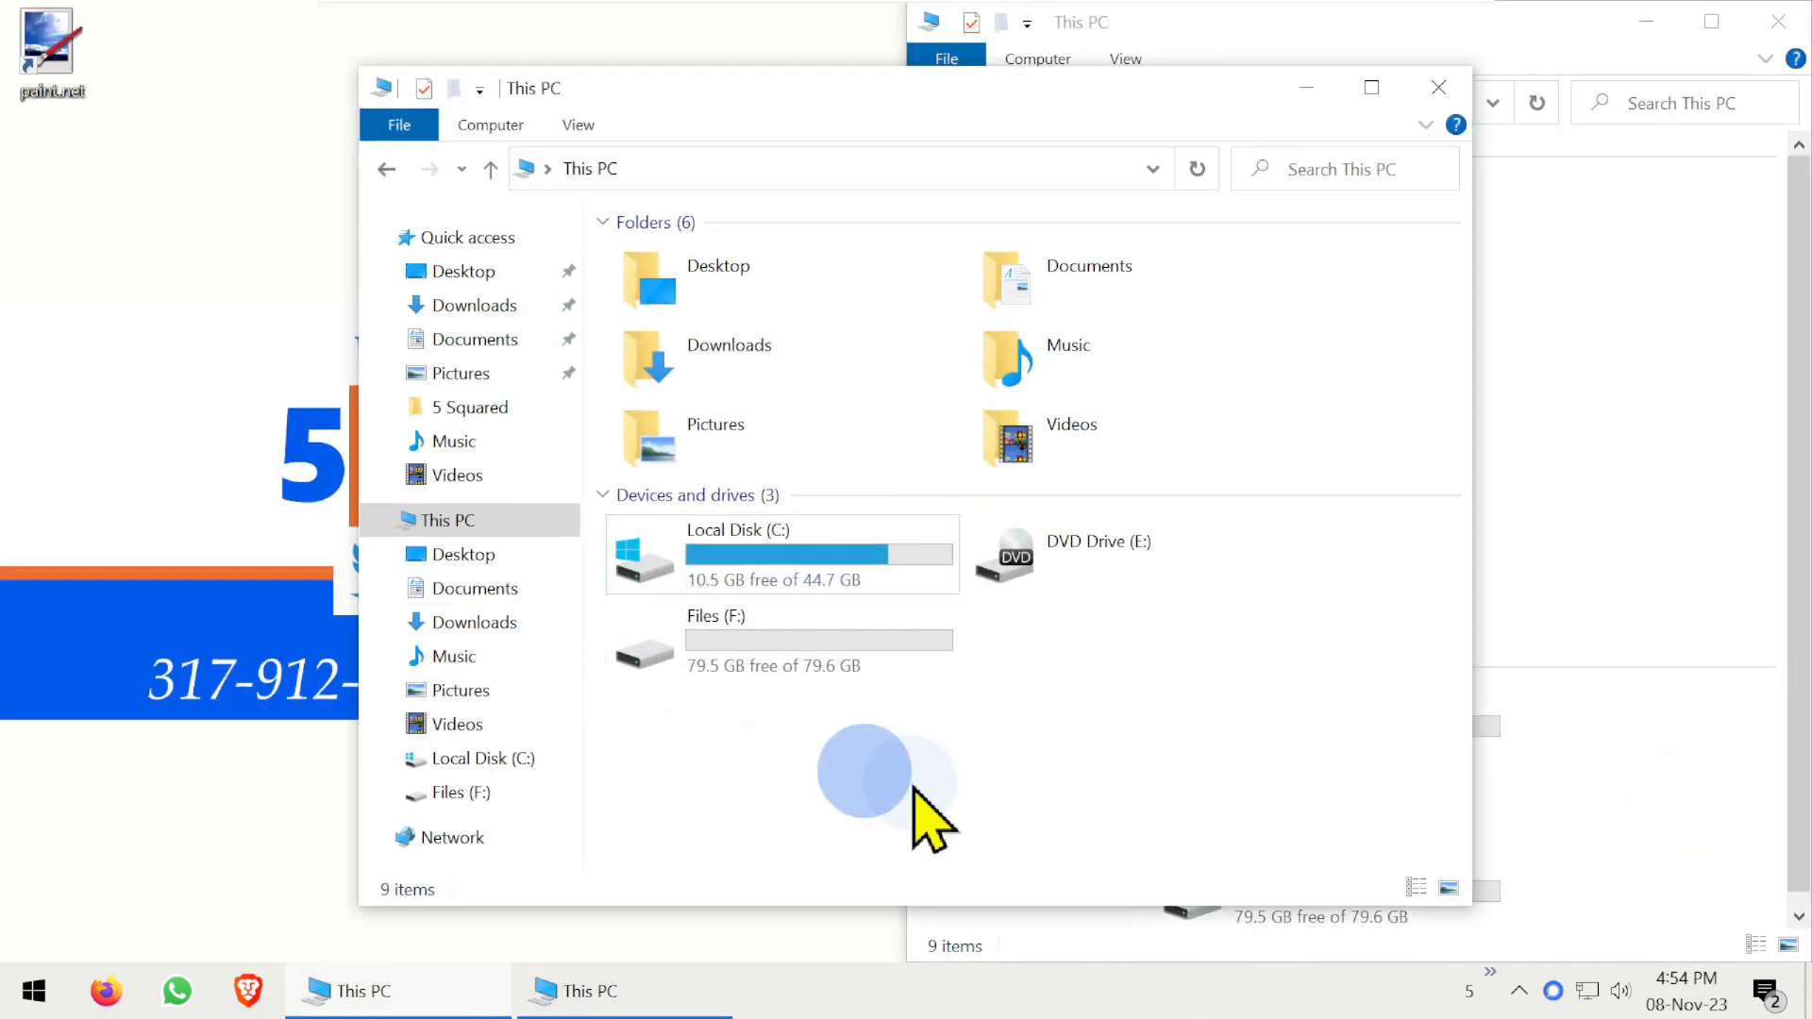
key("super+Left")
Step: Browse to C:\Users\5SquaredSupport and open its hidden AppData folder by extending the path with \AppData
left_click(122, 693)
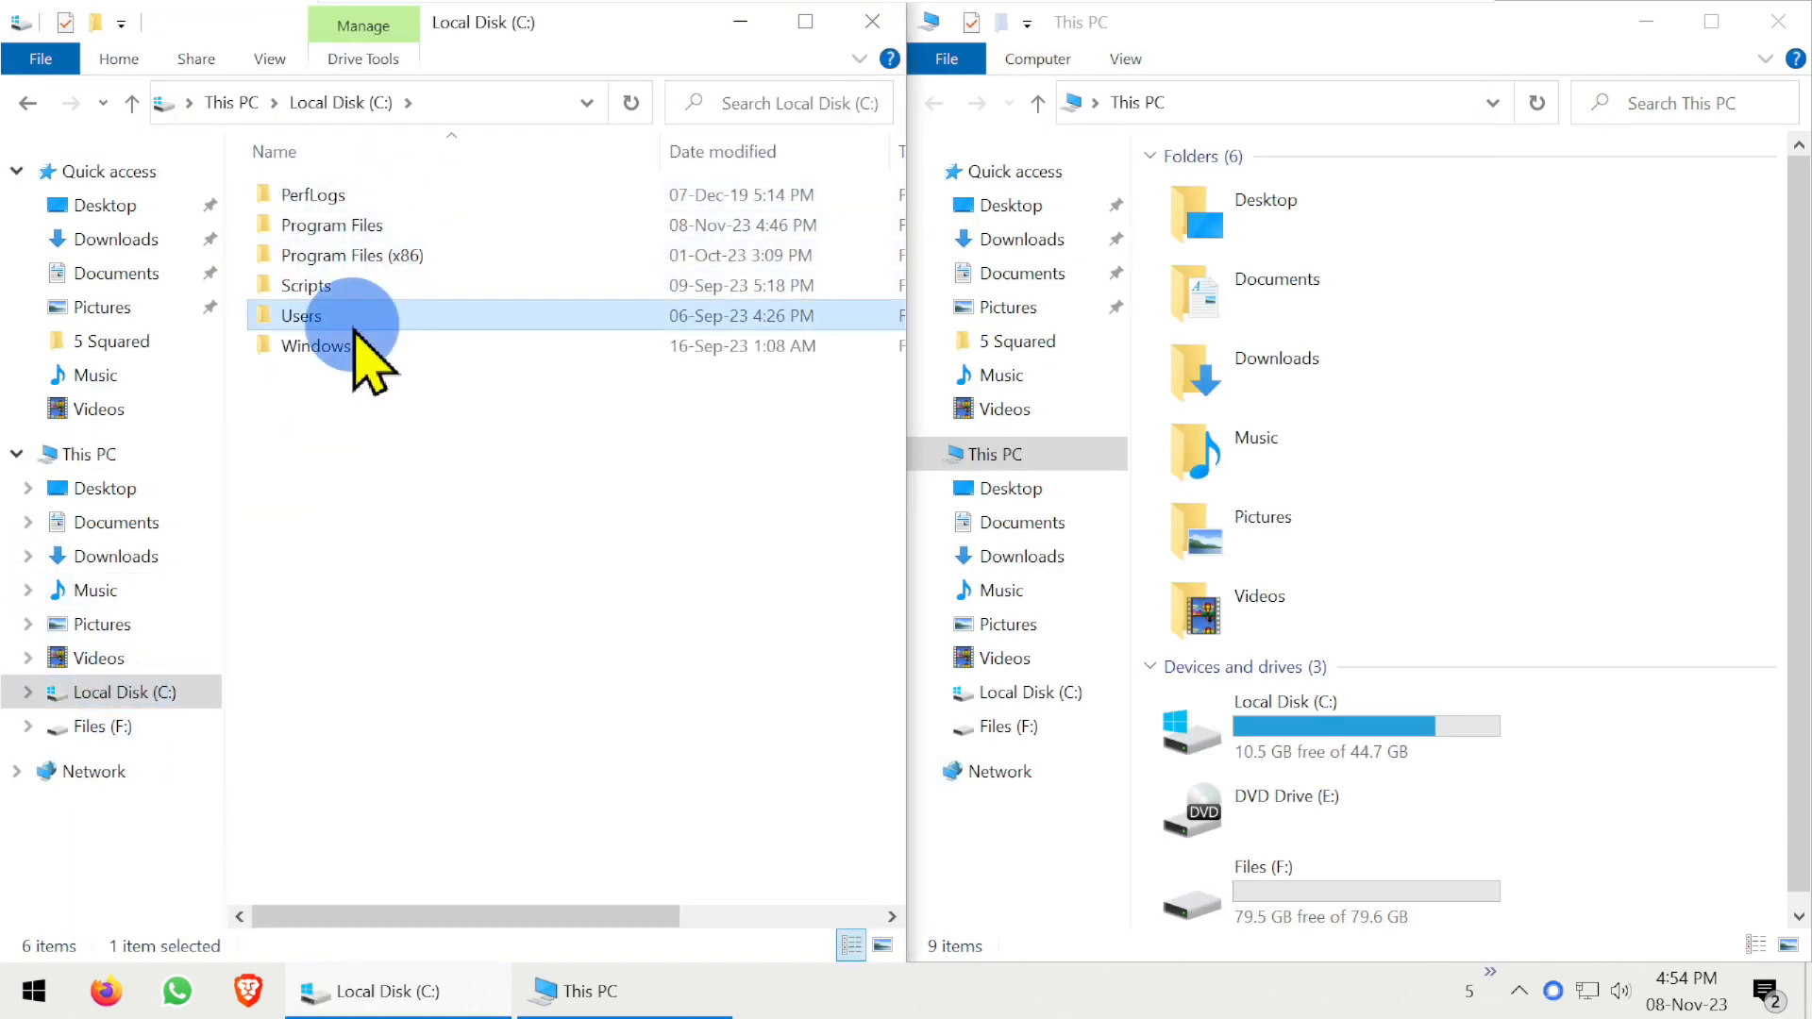
double_click(351, 320)
double_click(356, 196)
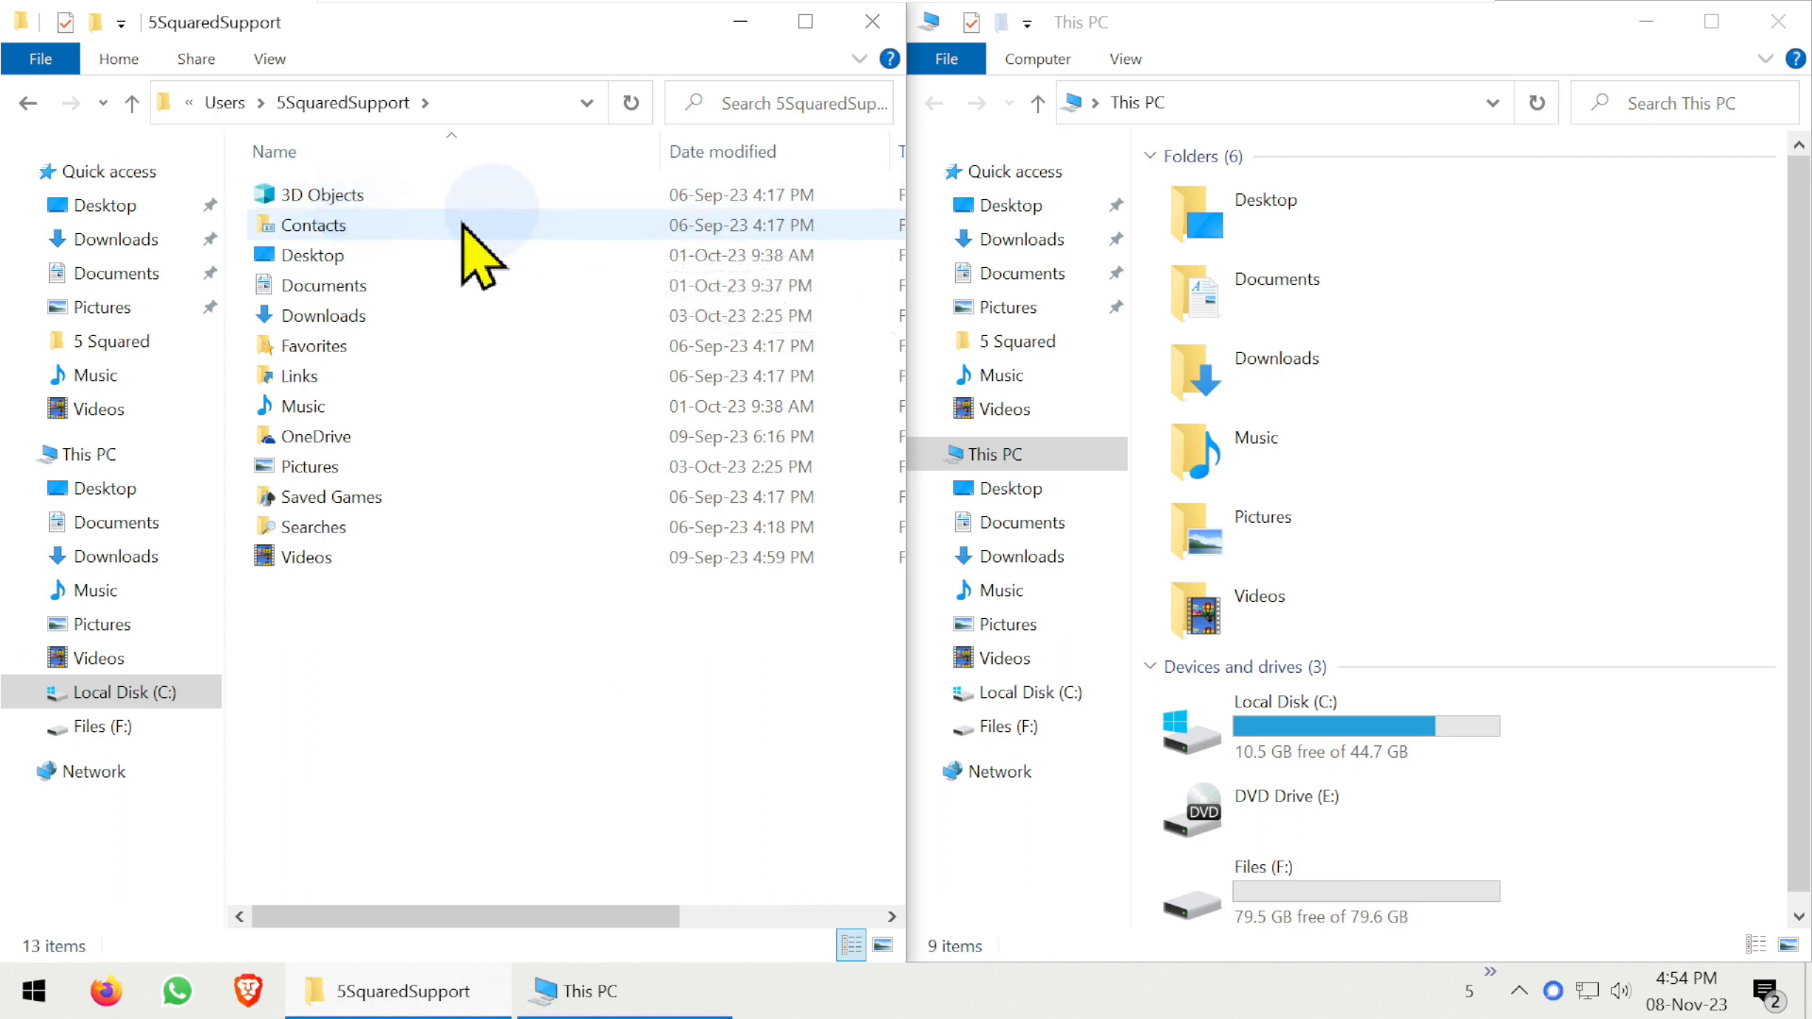
left_click(513, 100)
left_click(513, 100)
type("\\A")
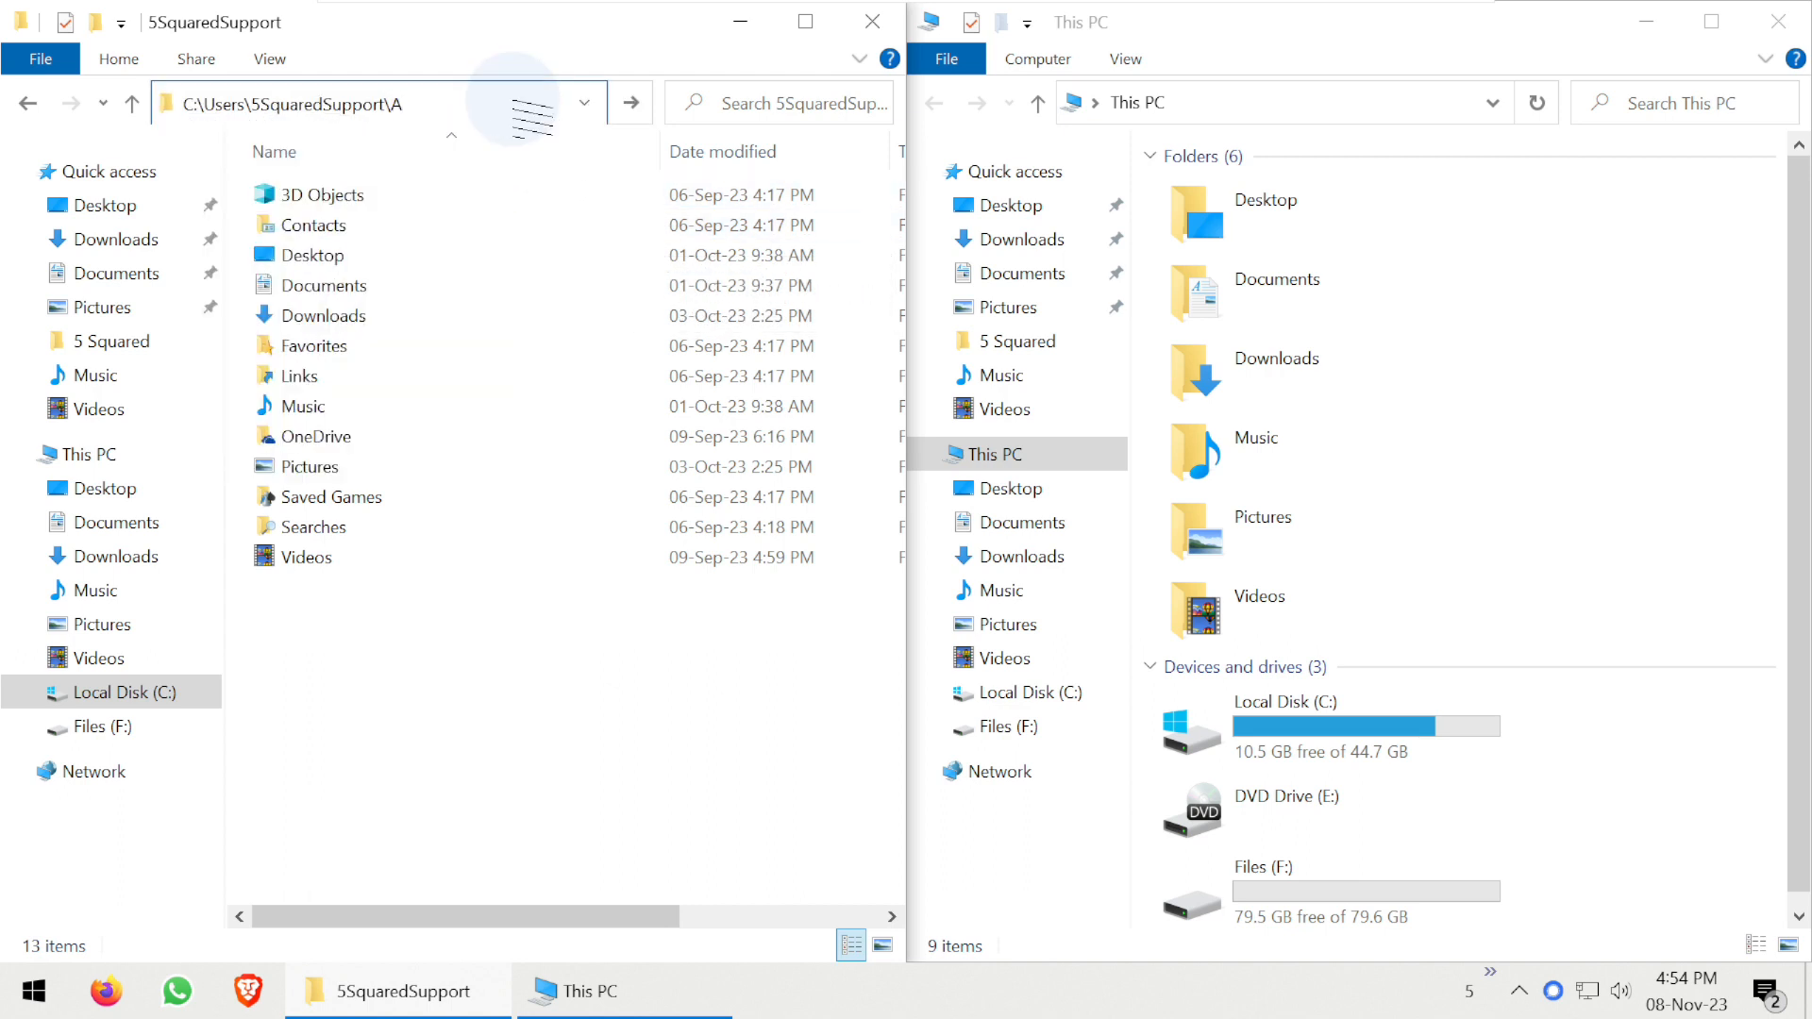
type("ppData")
key("Return")
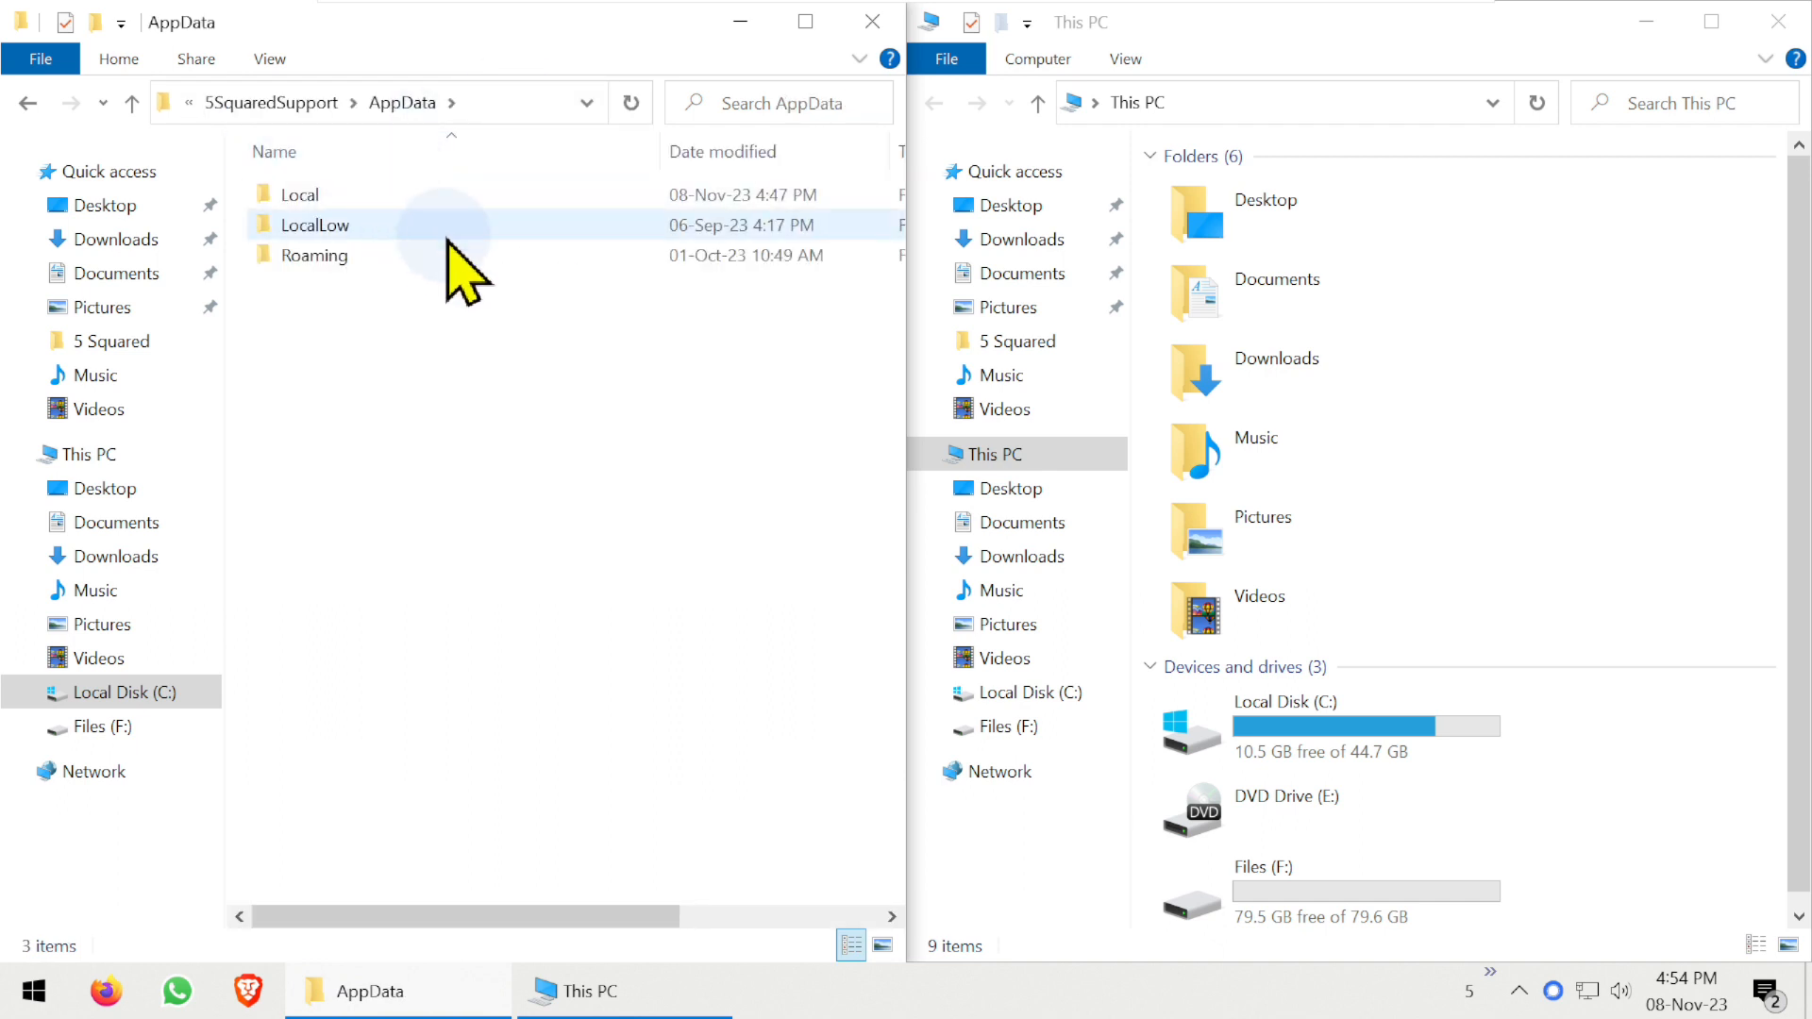
Step: Go back to the root of Local Disk (C:) and close both File Explorer windows
left_click(274, 104)
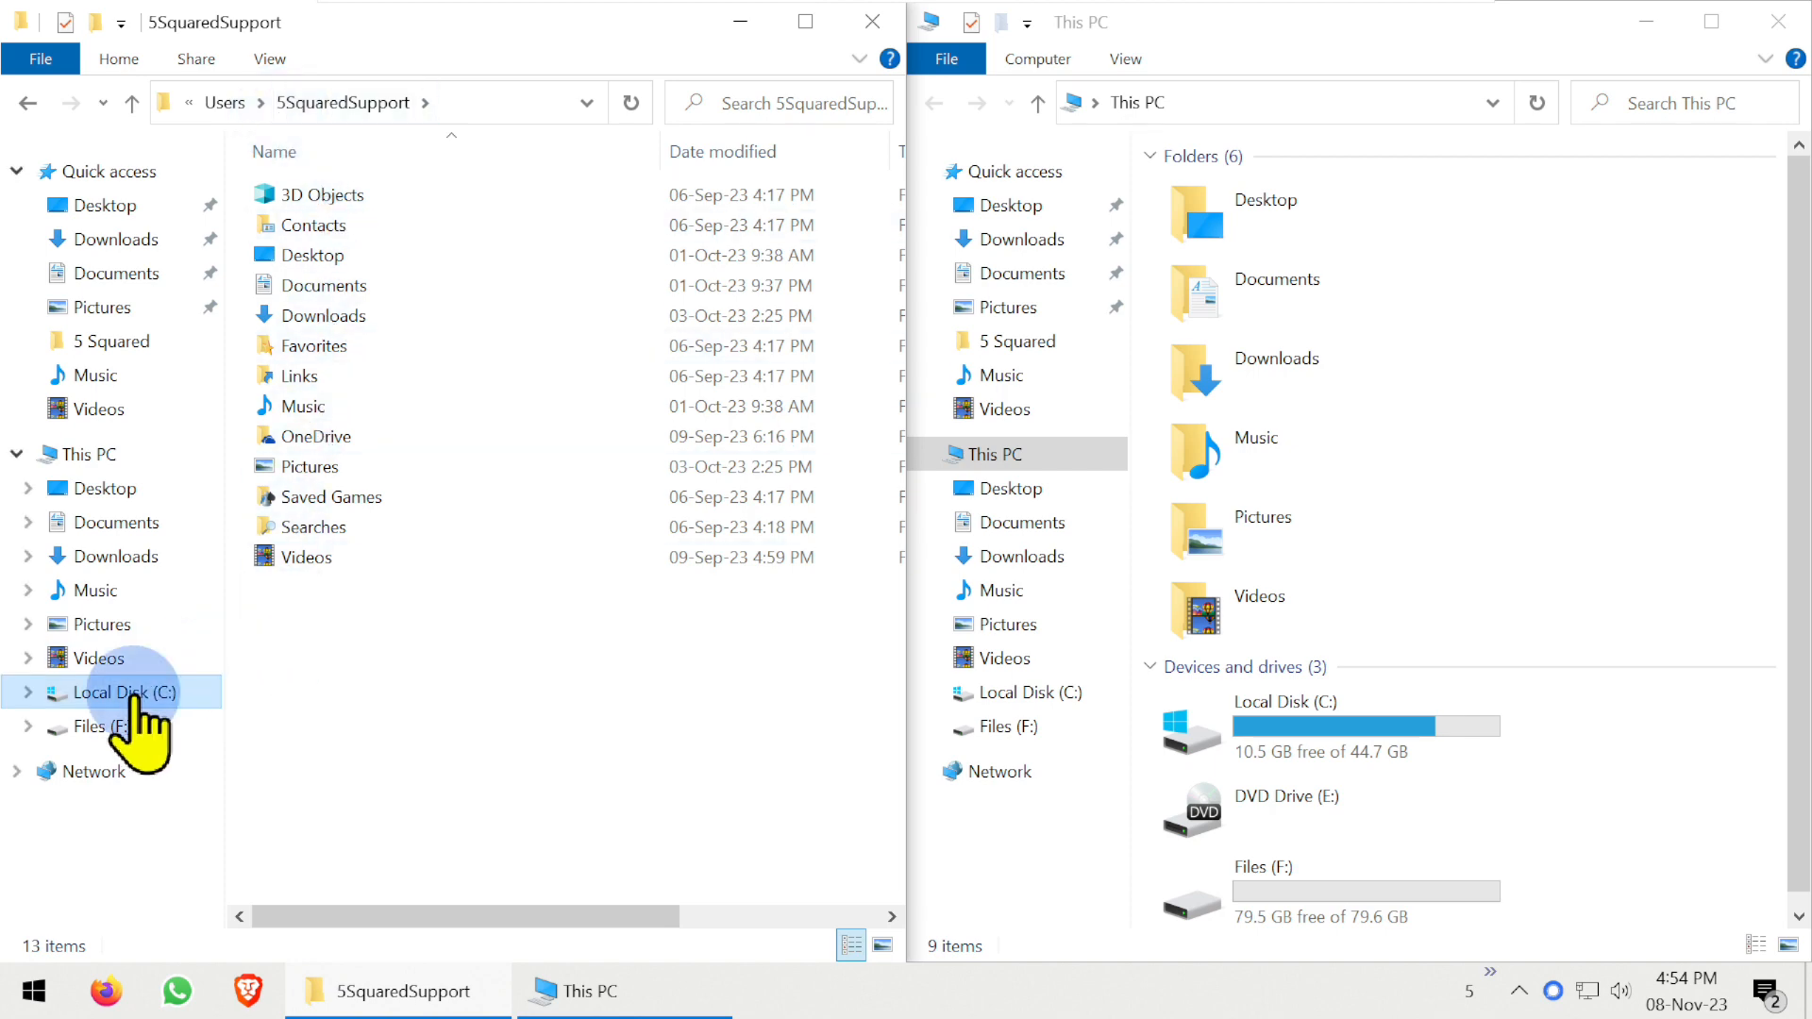
left_click(133, 695)
left_click(732, 736)
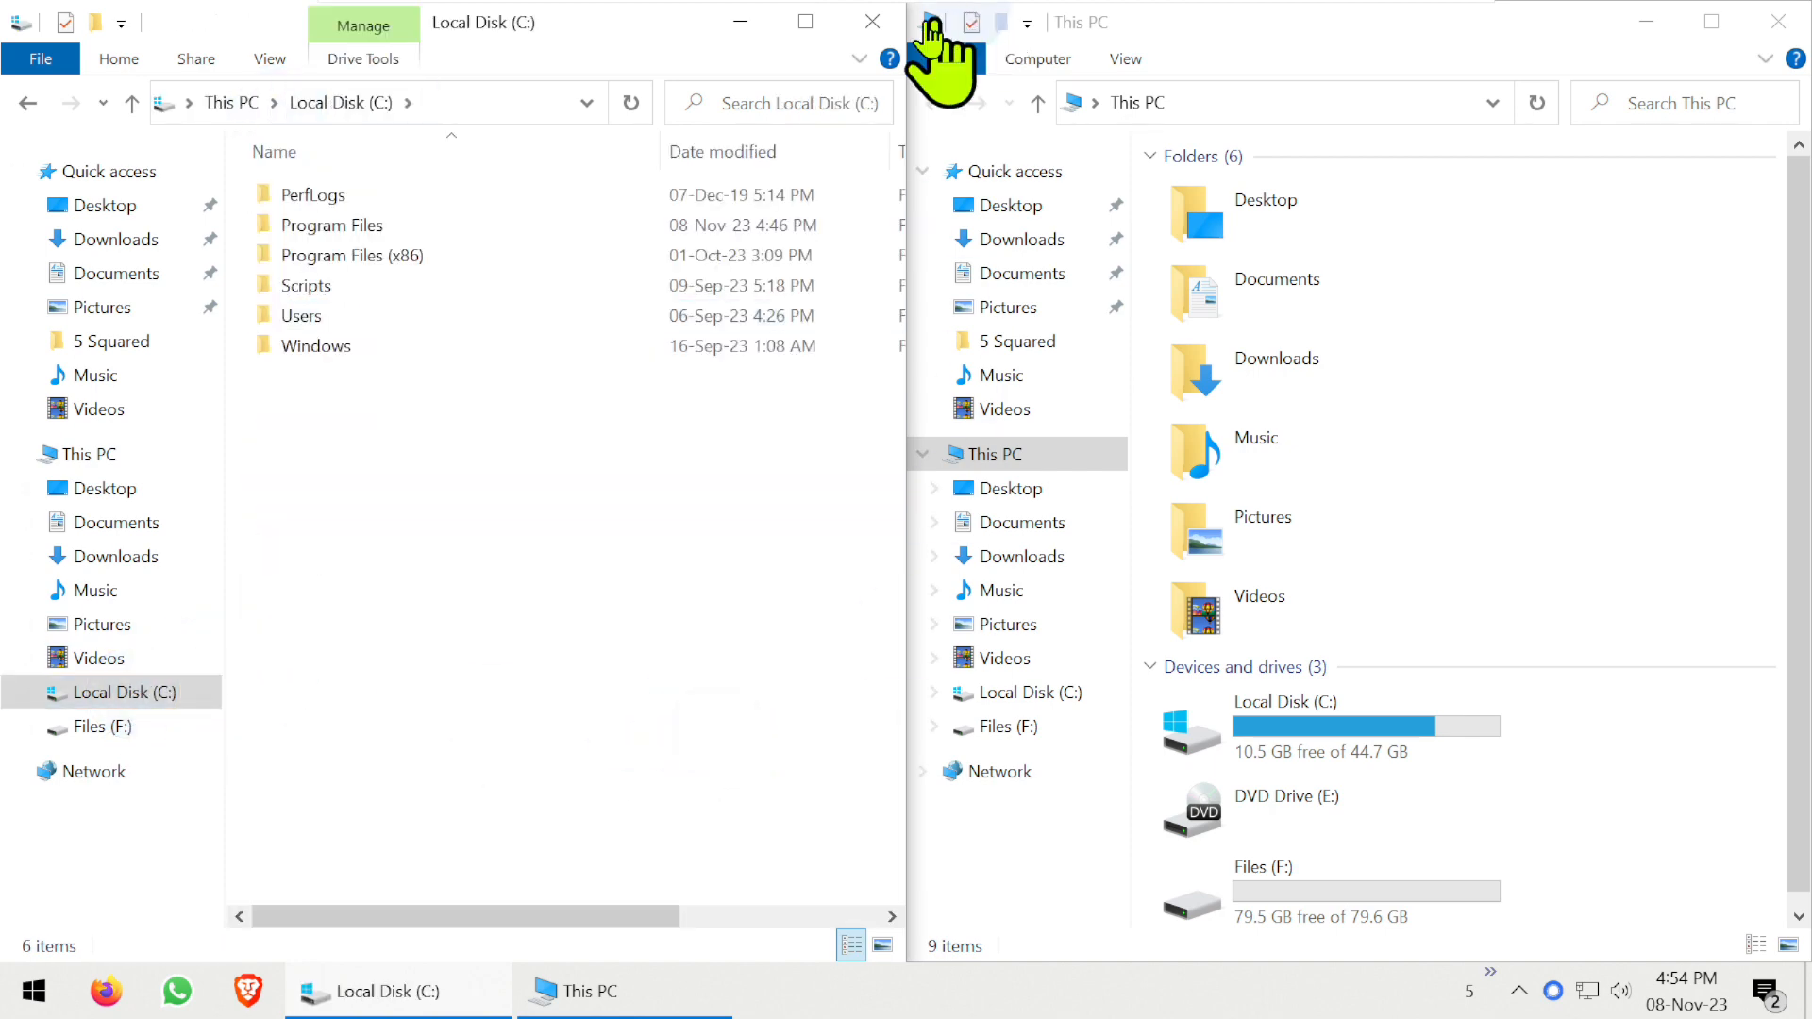
left_click(887, 28)
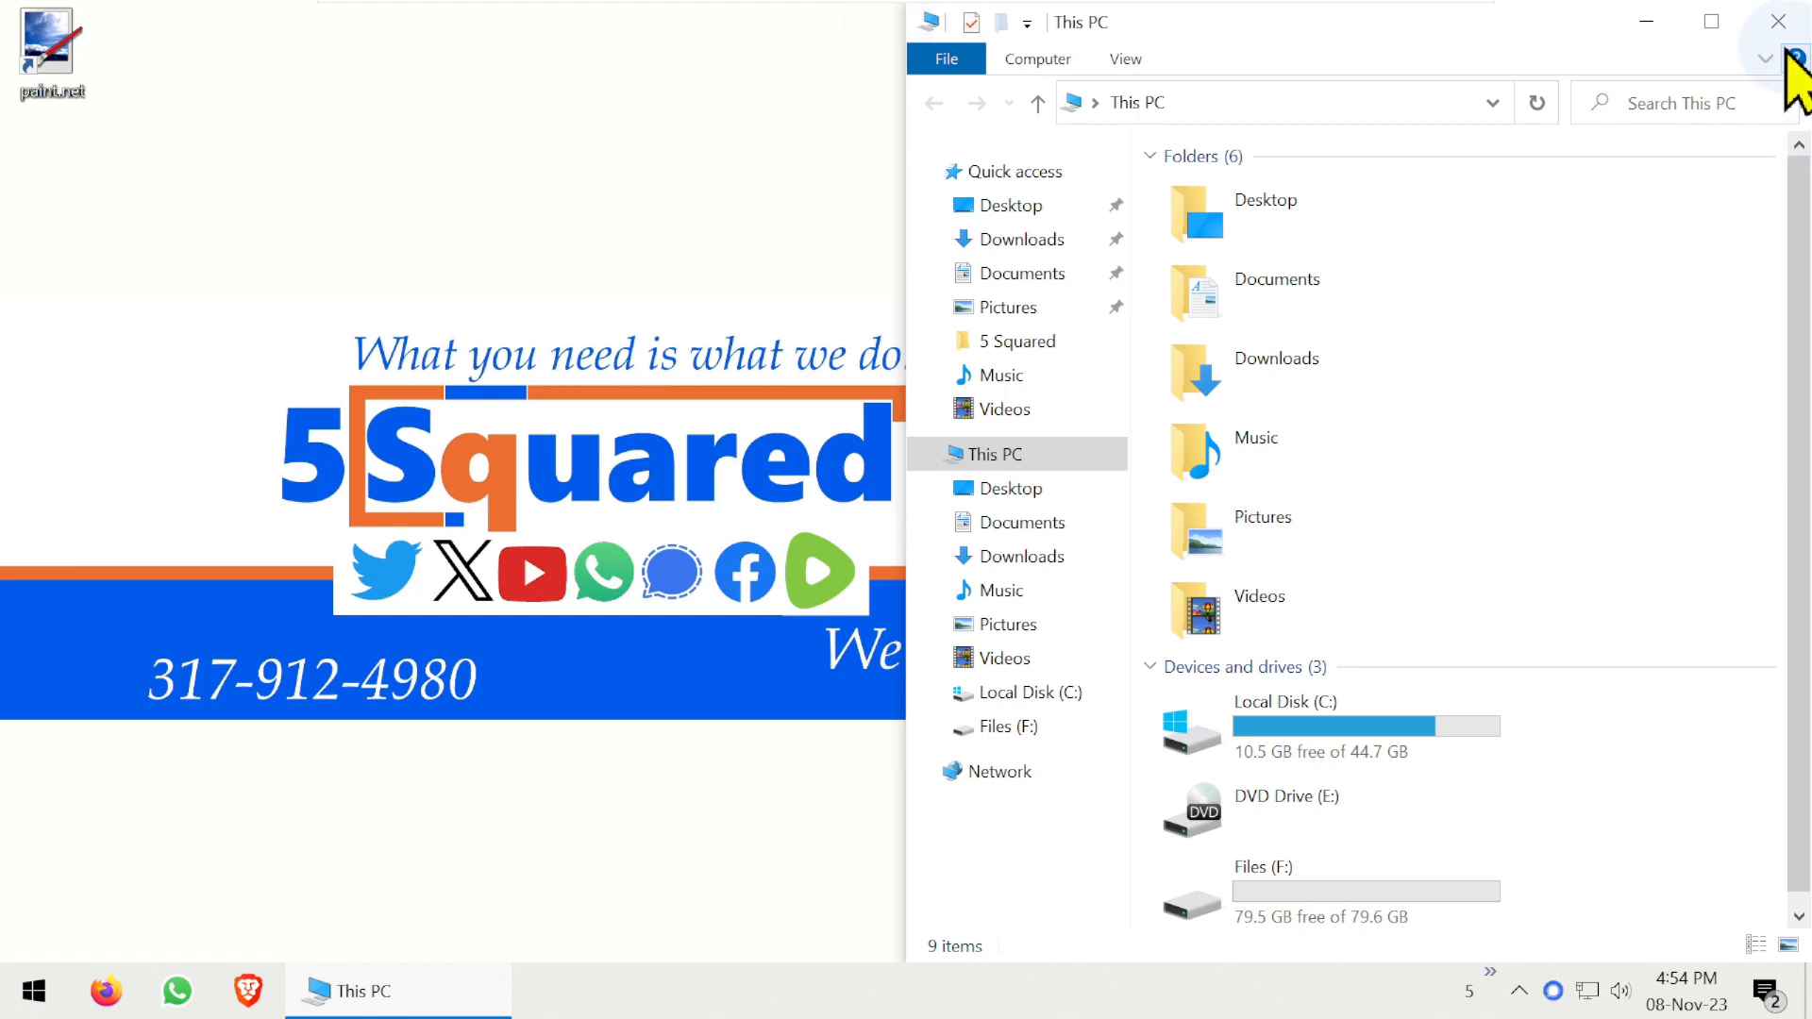
left_click(1779, 21)
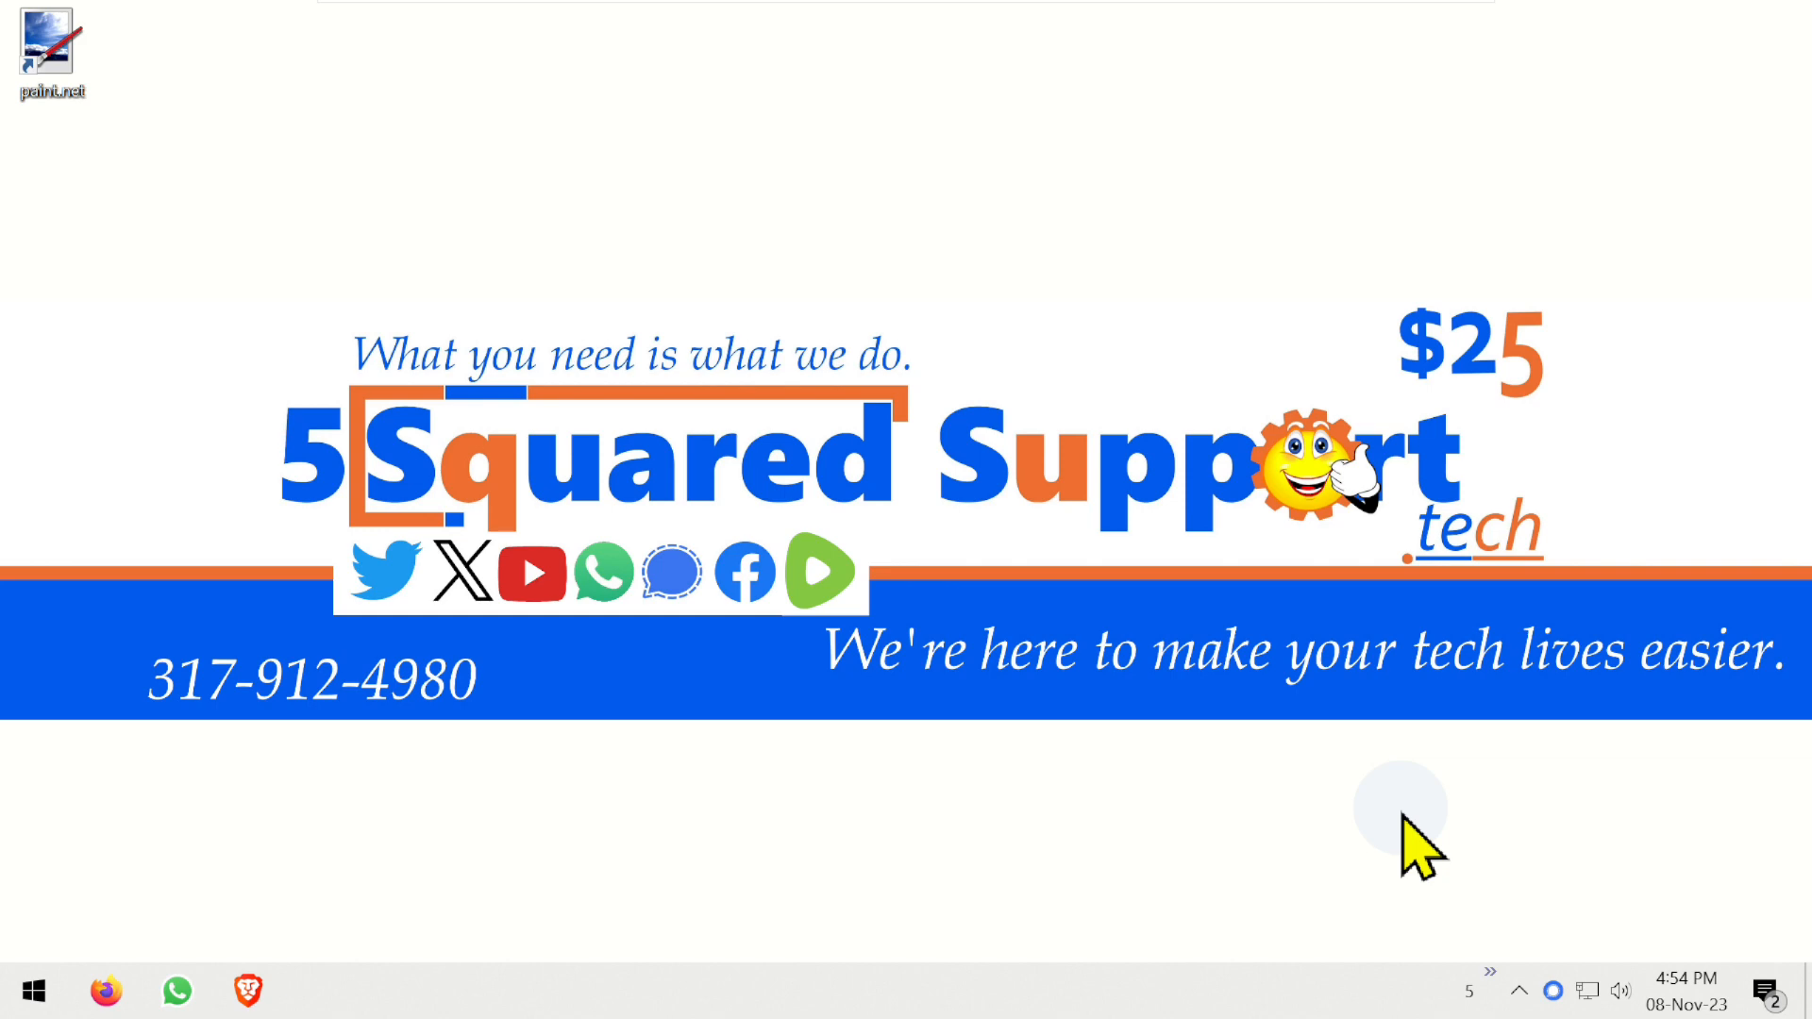
Step: Open two new File Explorer windows at This PC and snap them side by side
key("super+e")
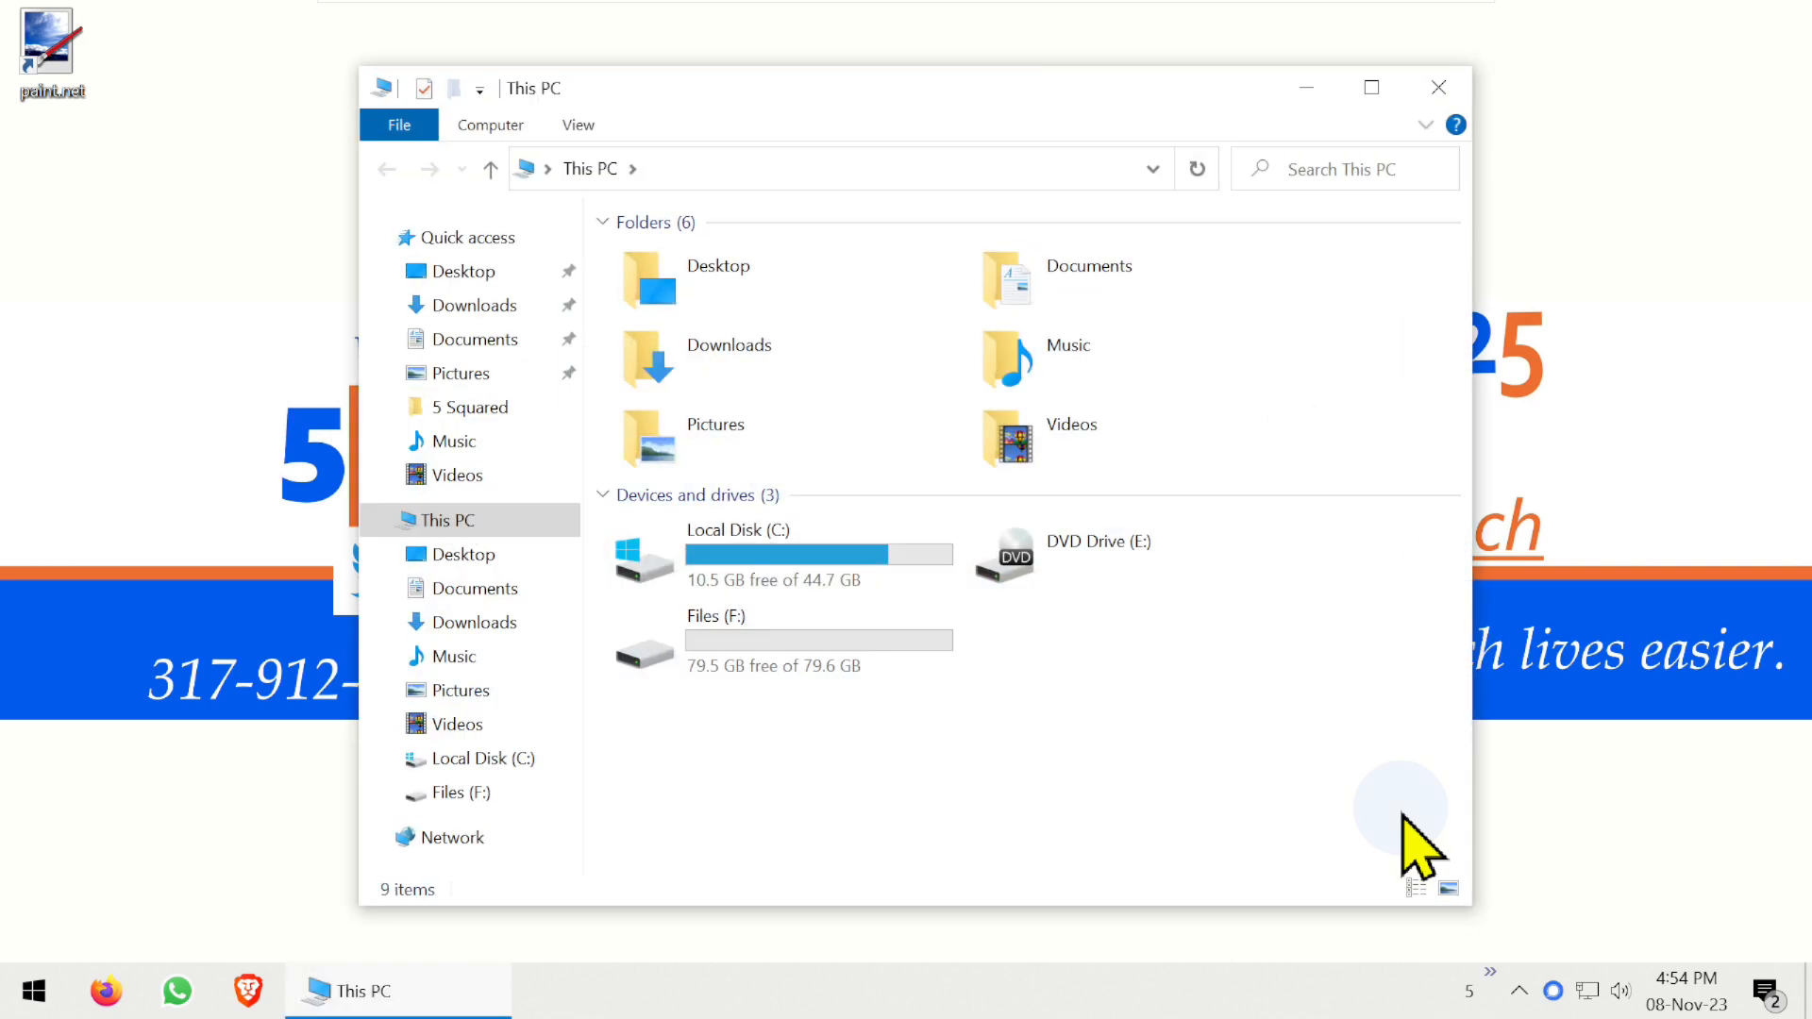
key("super+Left")
key("super+e")
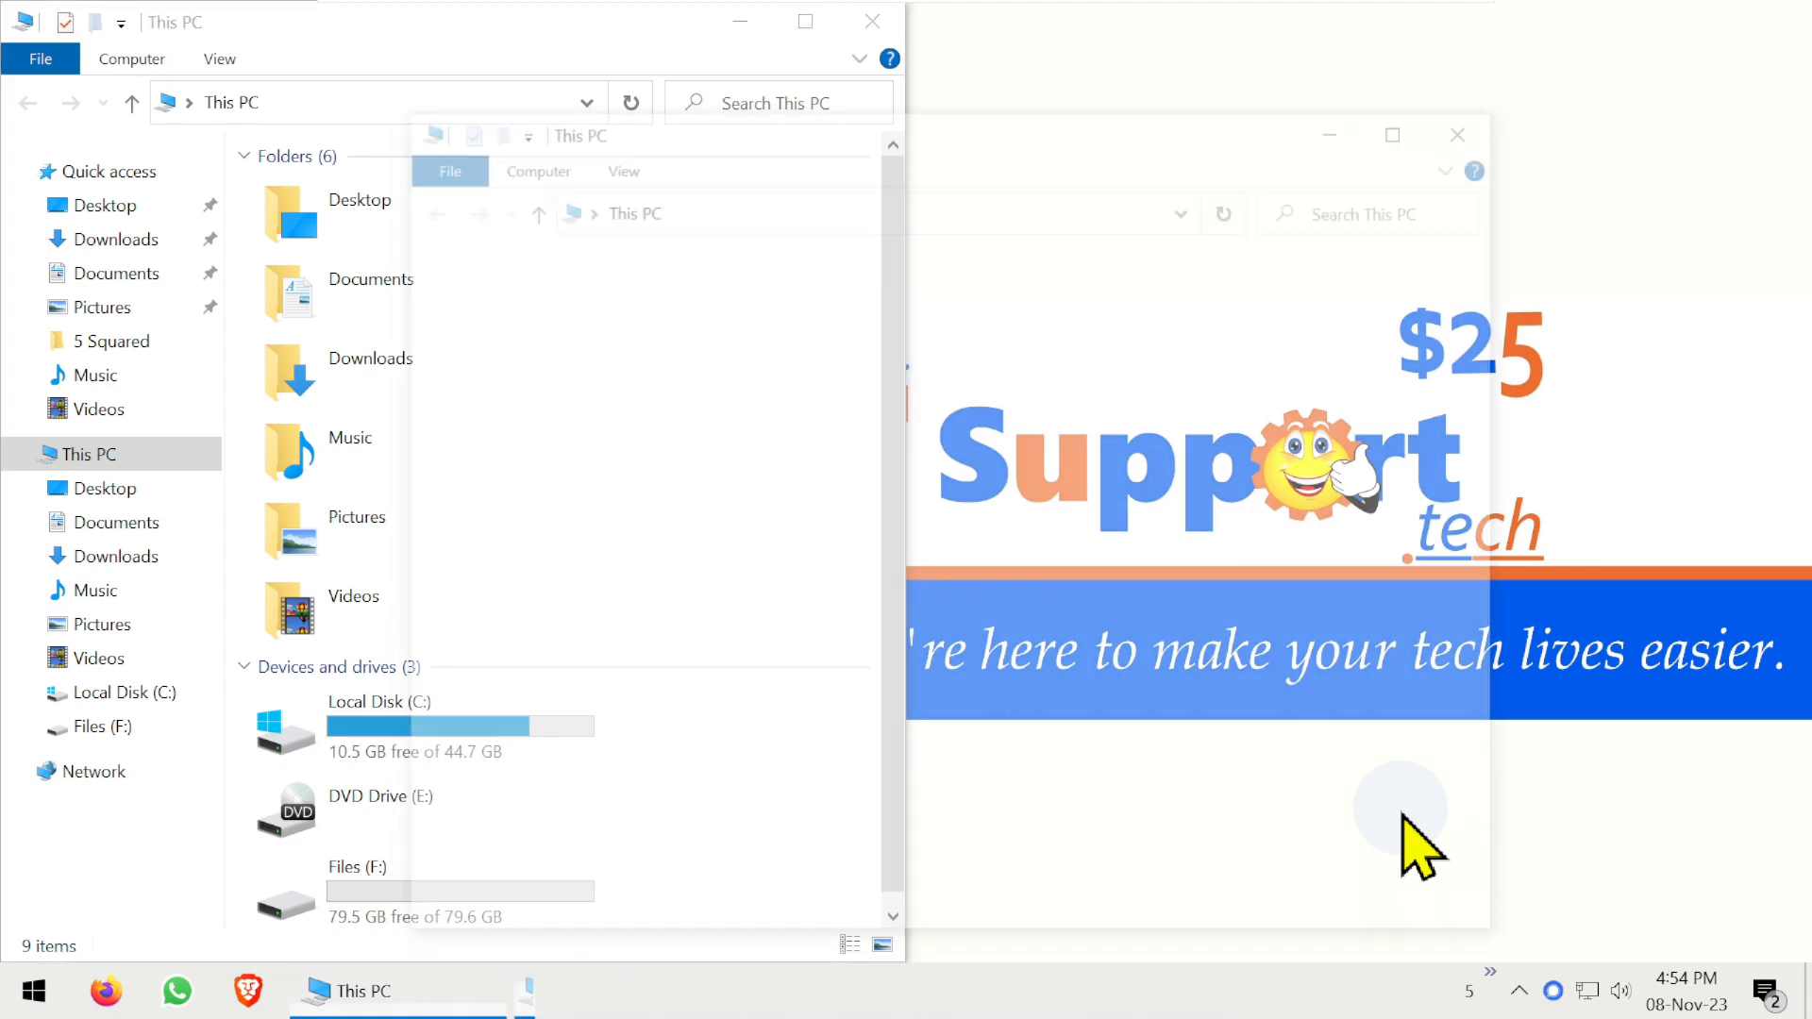
key("super+Right")
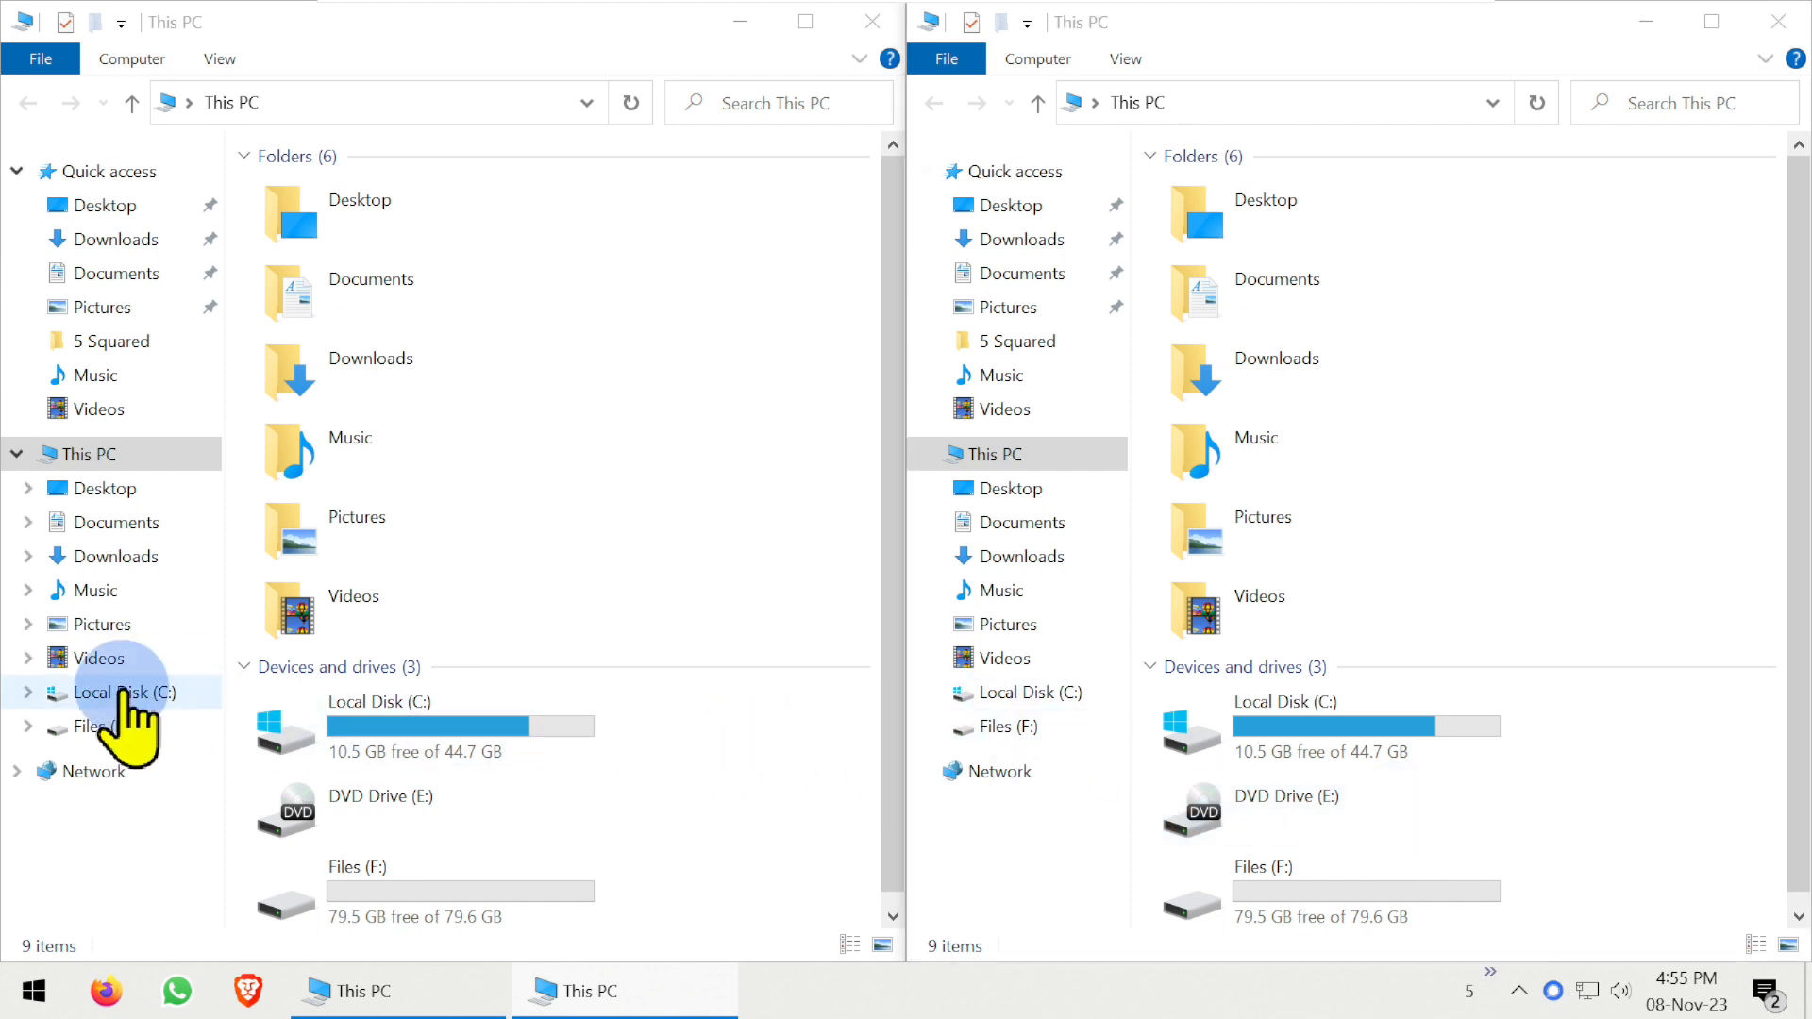
Step: Open C:\Users\5SquaredSupport in the first File Explorer window and highlight the user folder name in its path
left_click(121, 694)
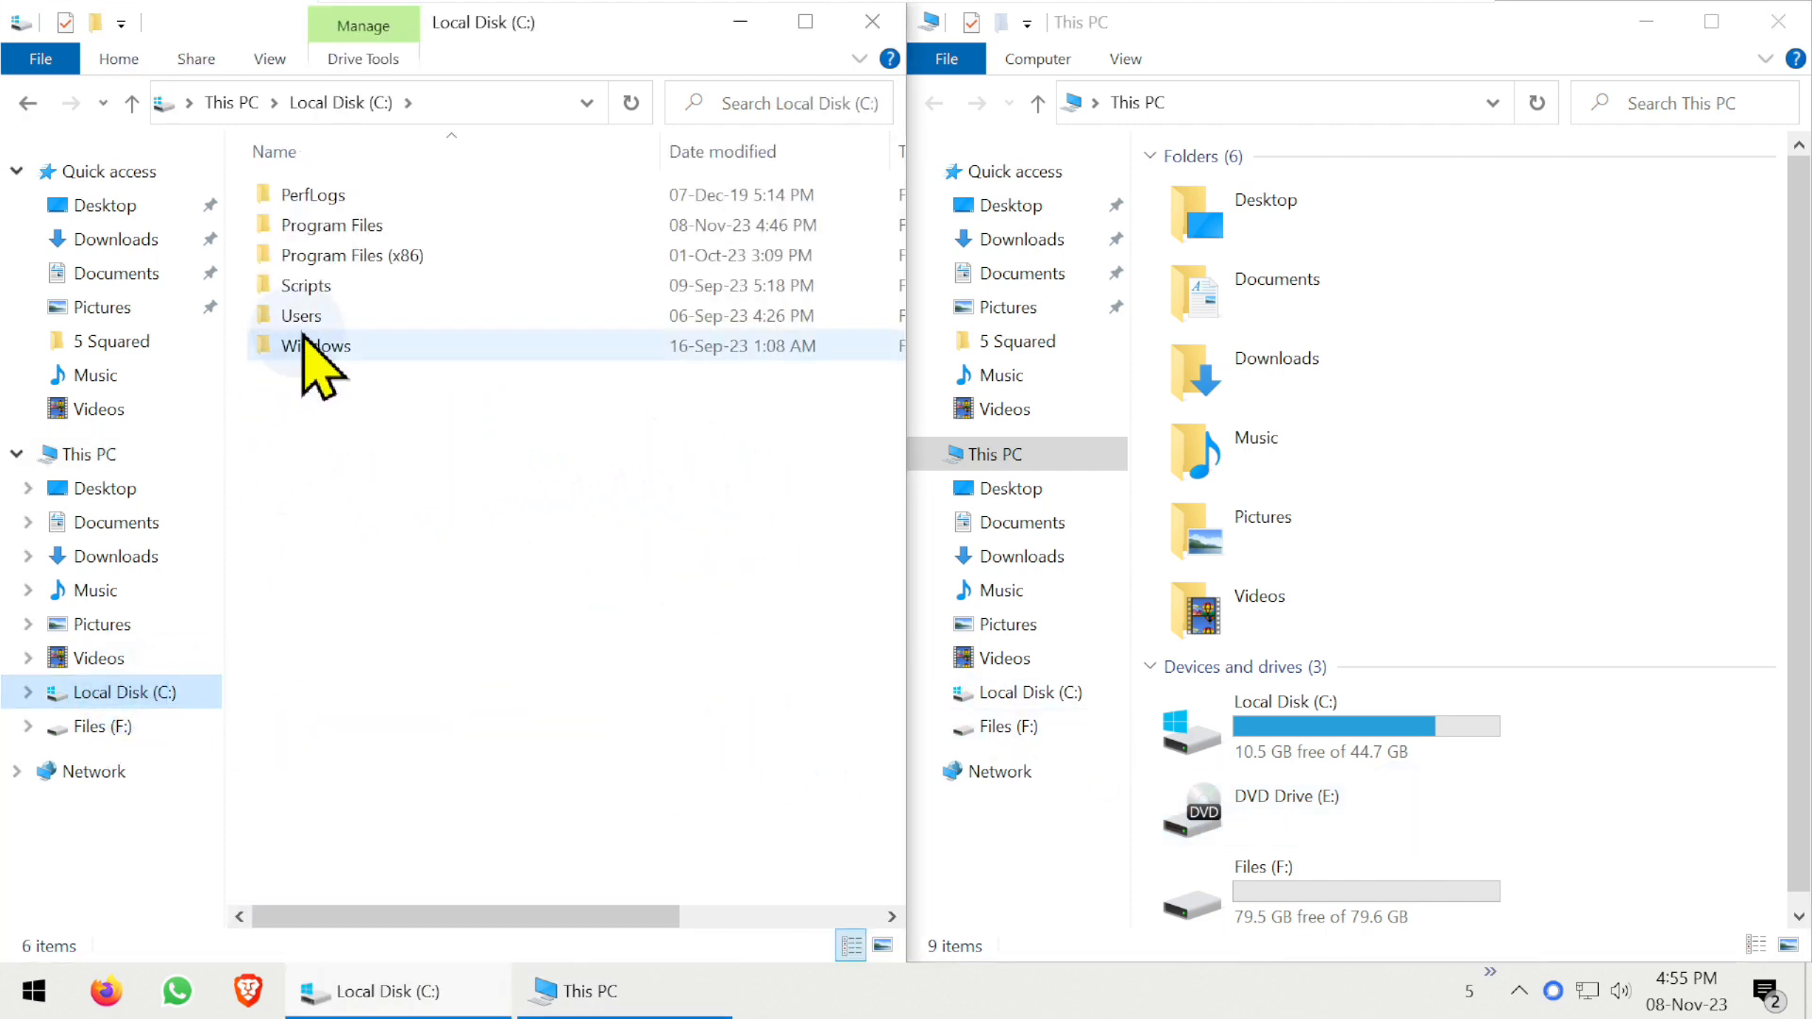
double_click(300, 319)
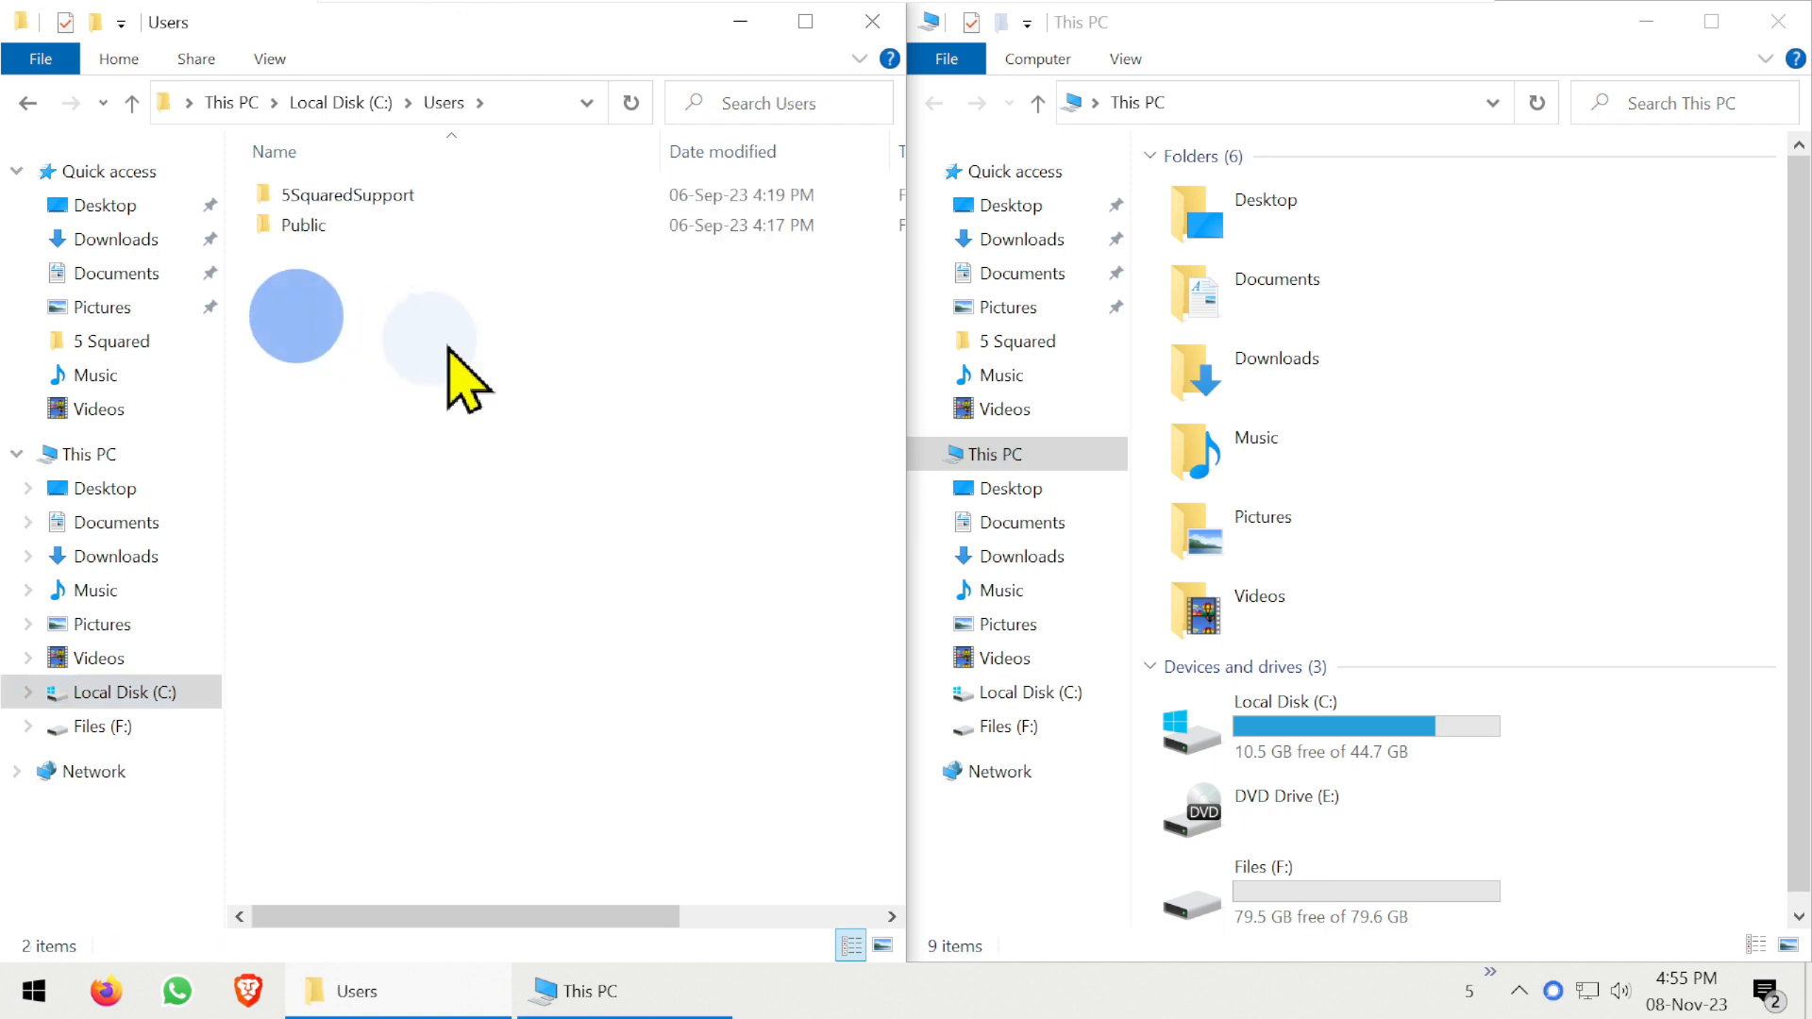
double_click(379, 203)
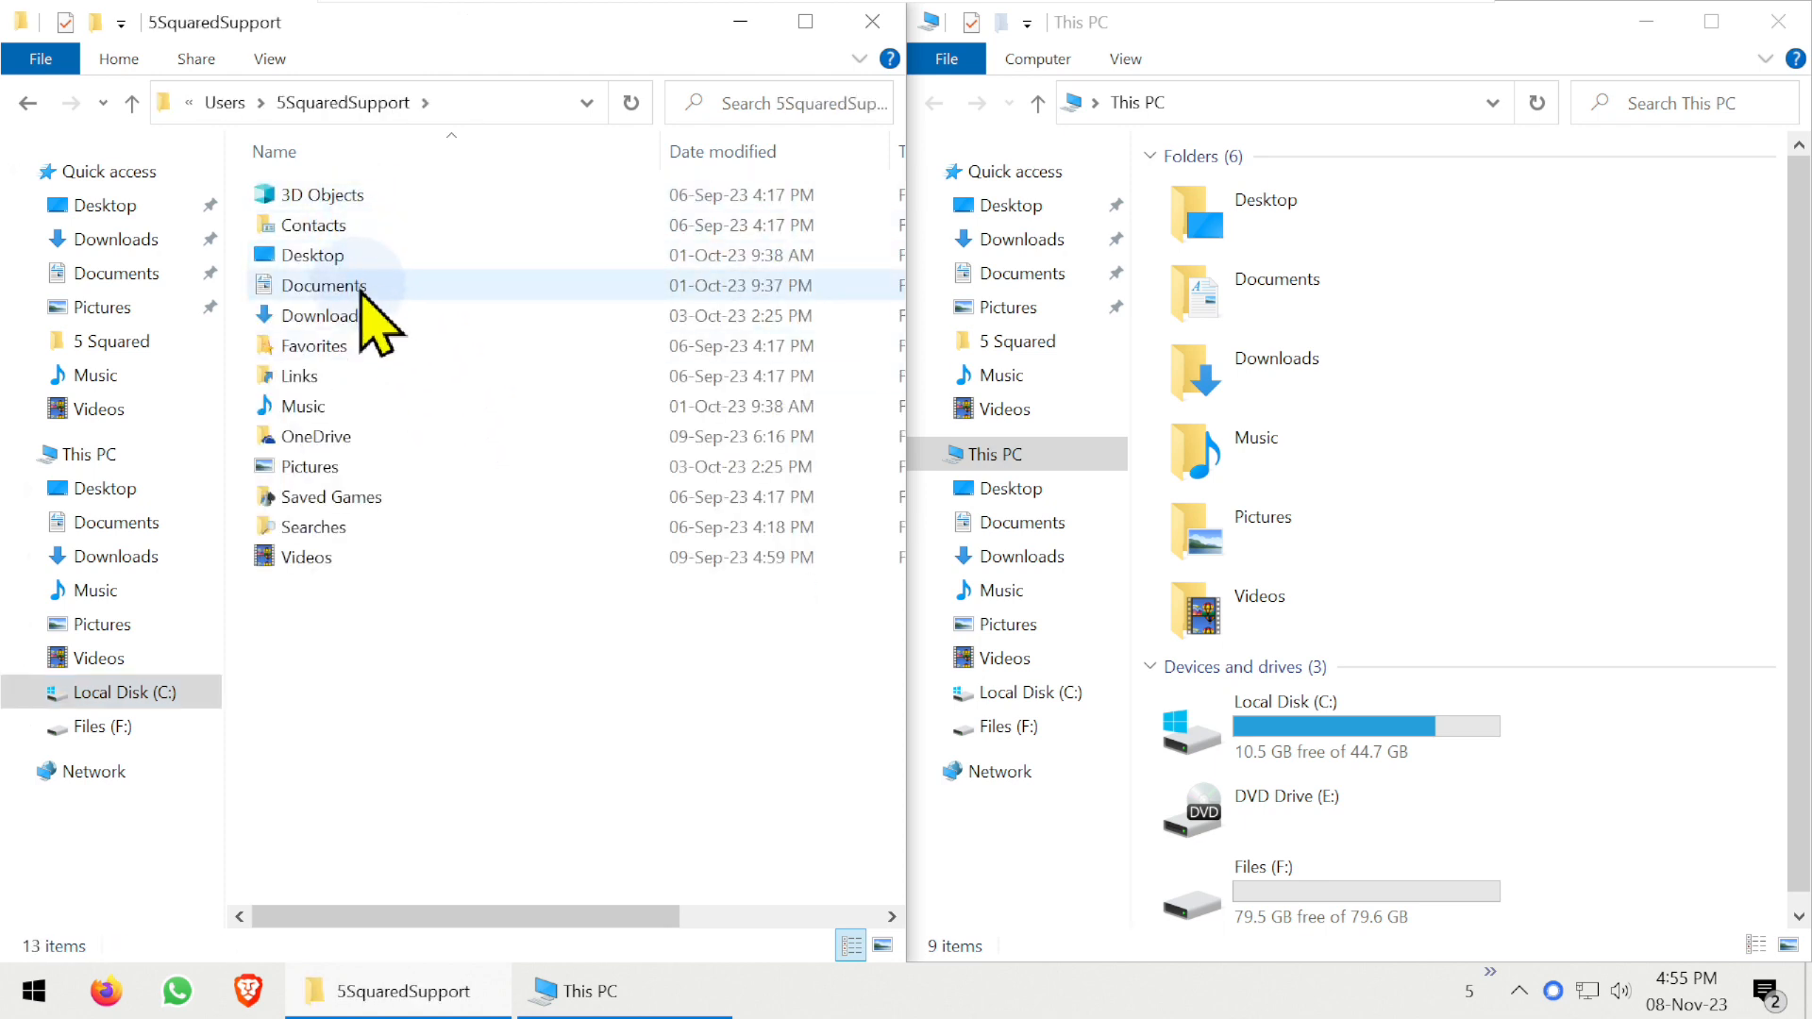
left_click(485, 95)
left_click(492, 97)
left_click_drag(404, 100, 195, 102)
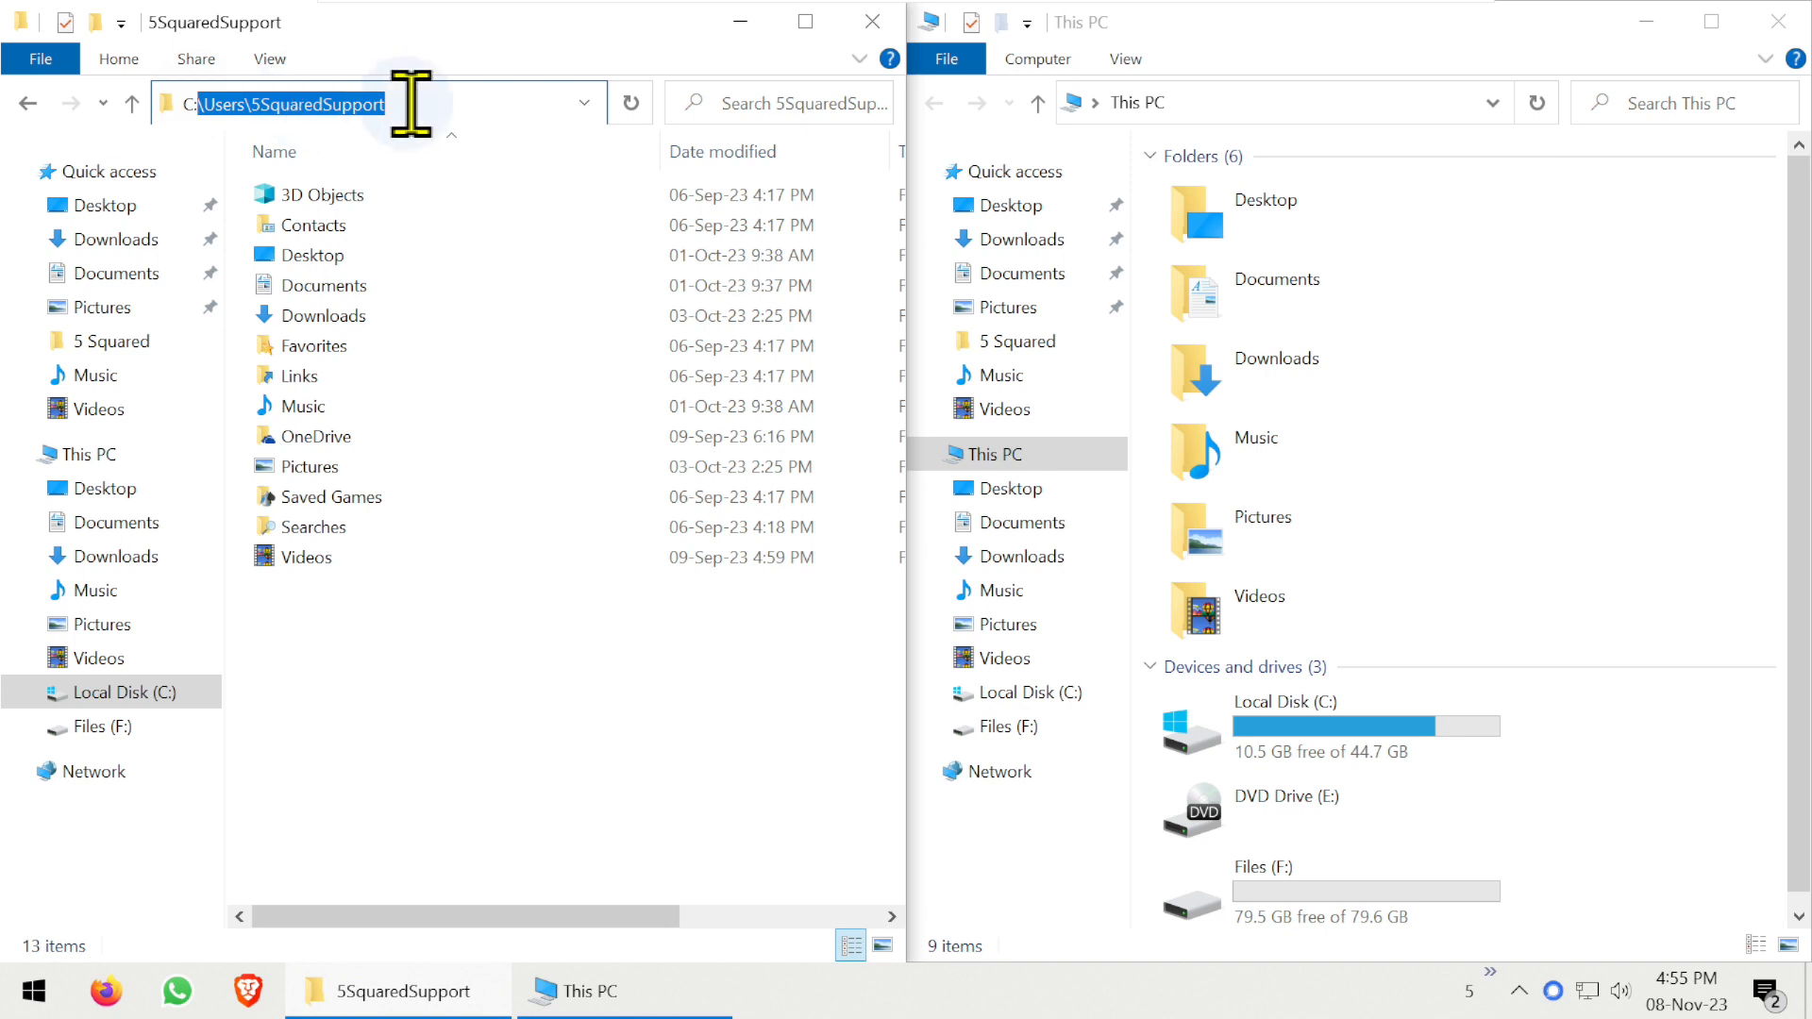
left_click(413, 106)
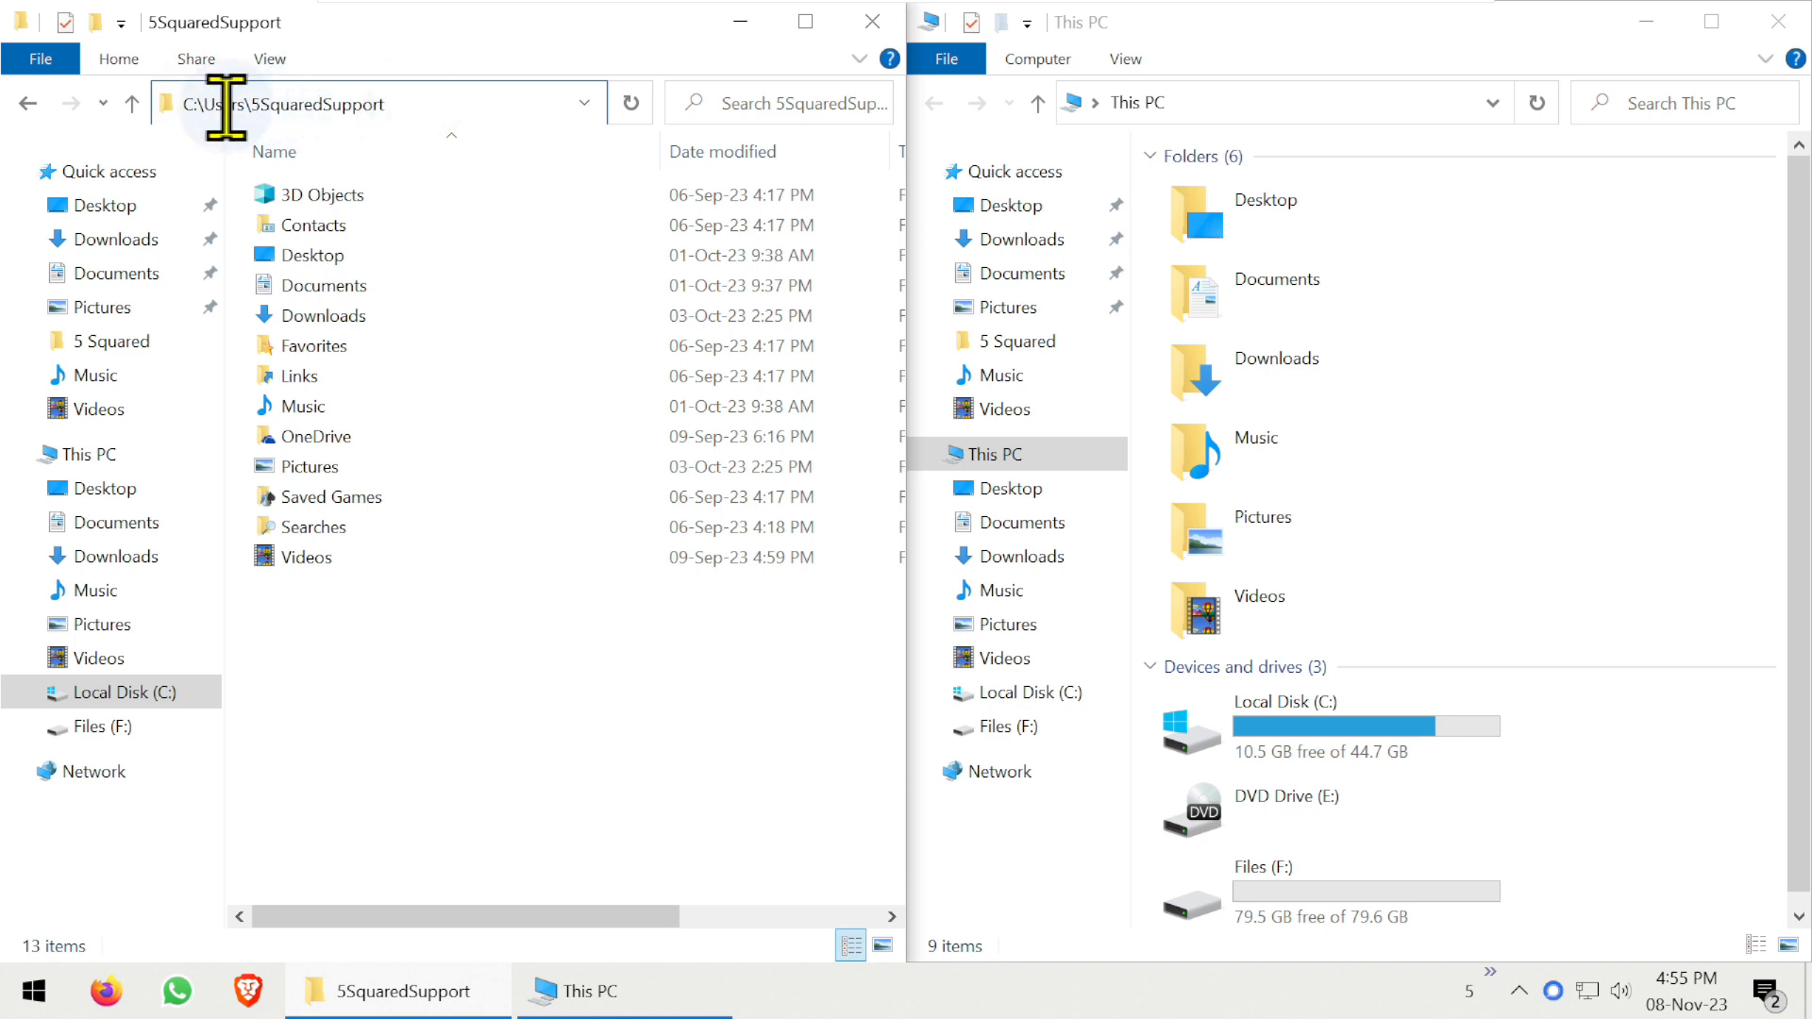
left_click_drag(400, 120, 249, 103)
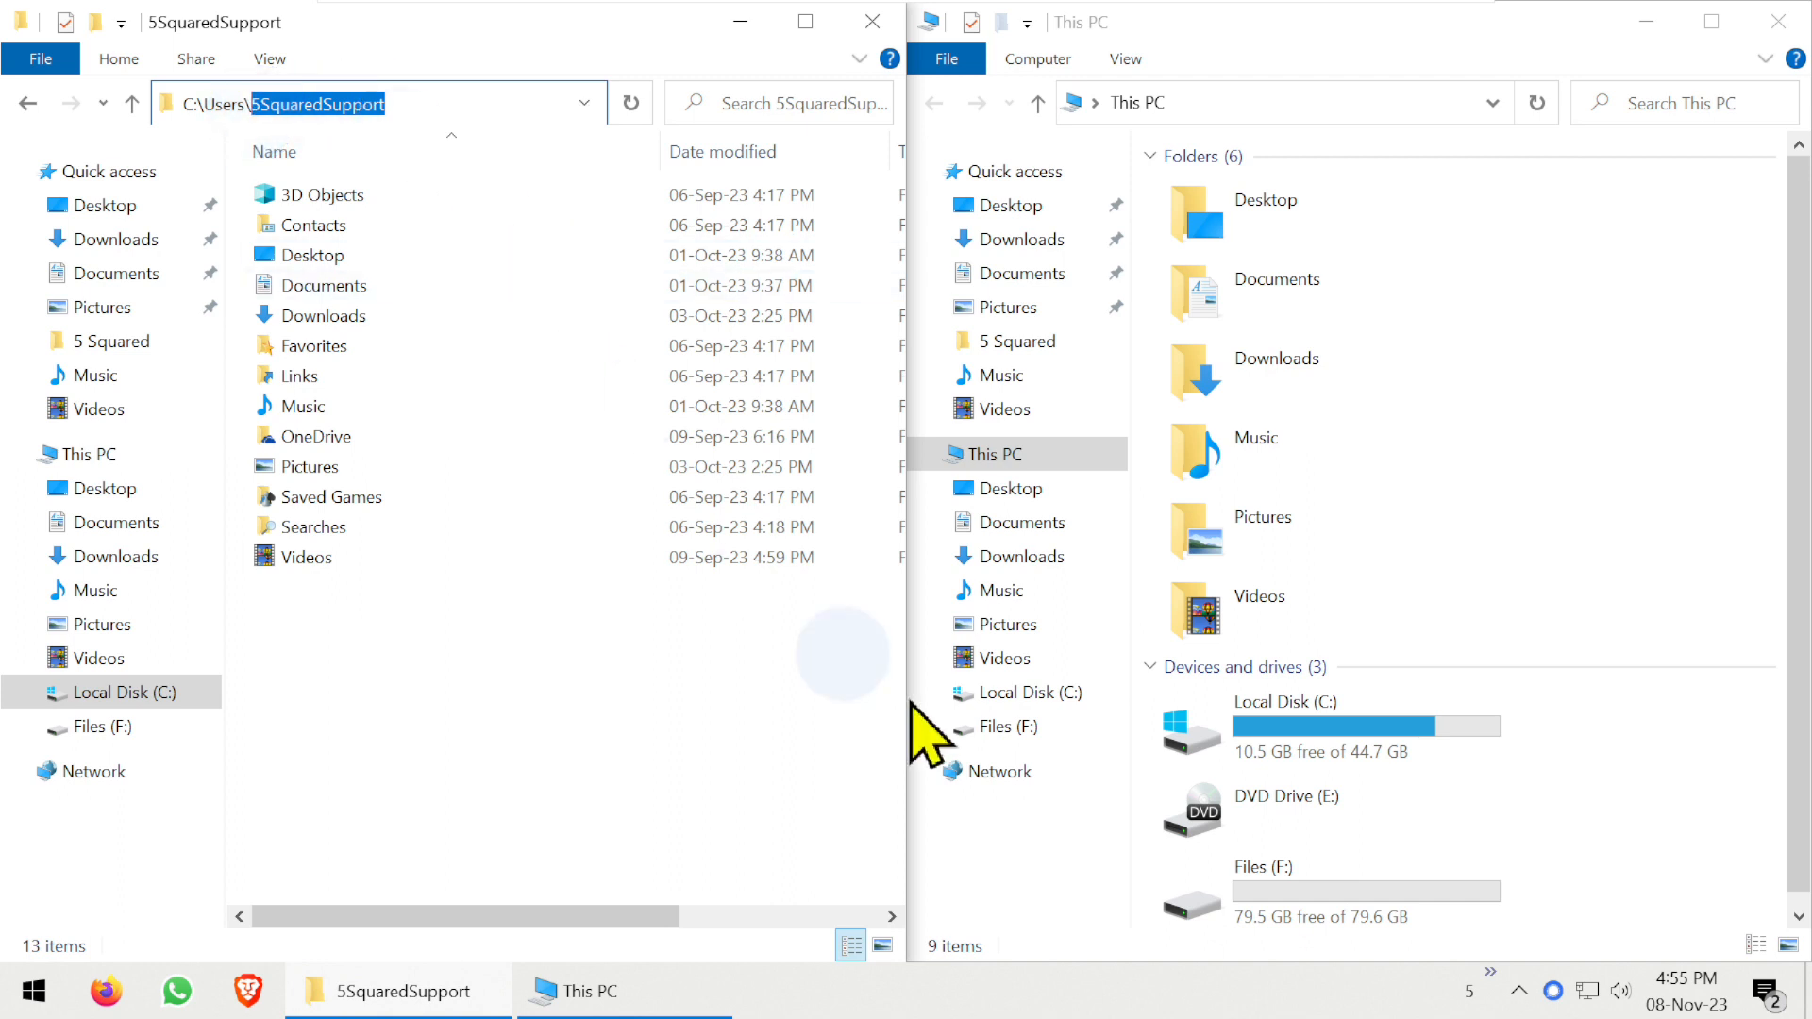
Step: Create a folder named Users in the root of Files (F:) in the second File Explorer window and open it
left_click(1012, 728)
left_click(1165, 448)
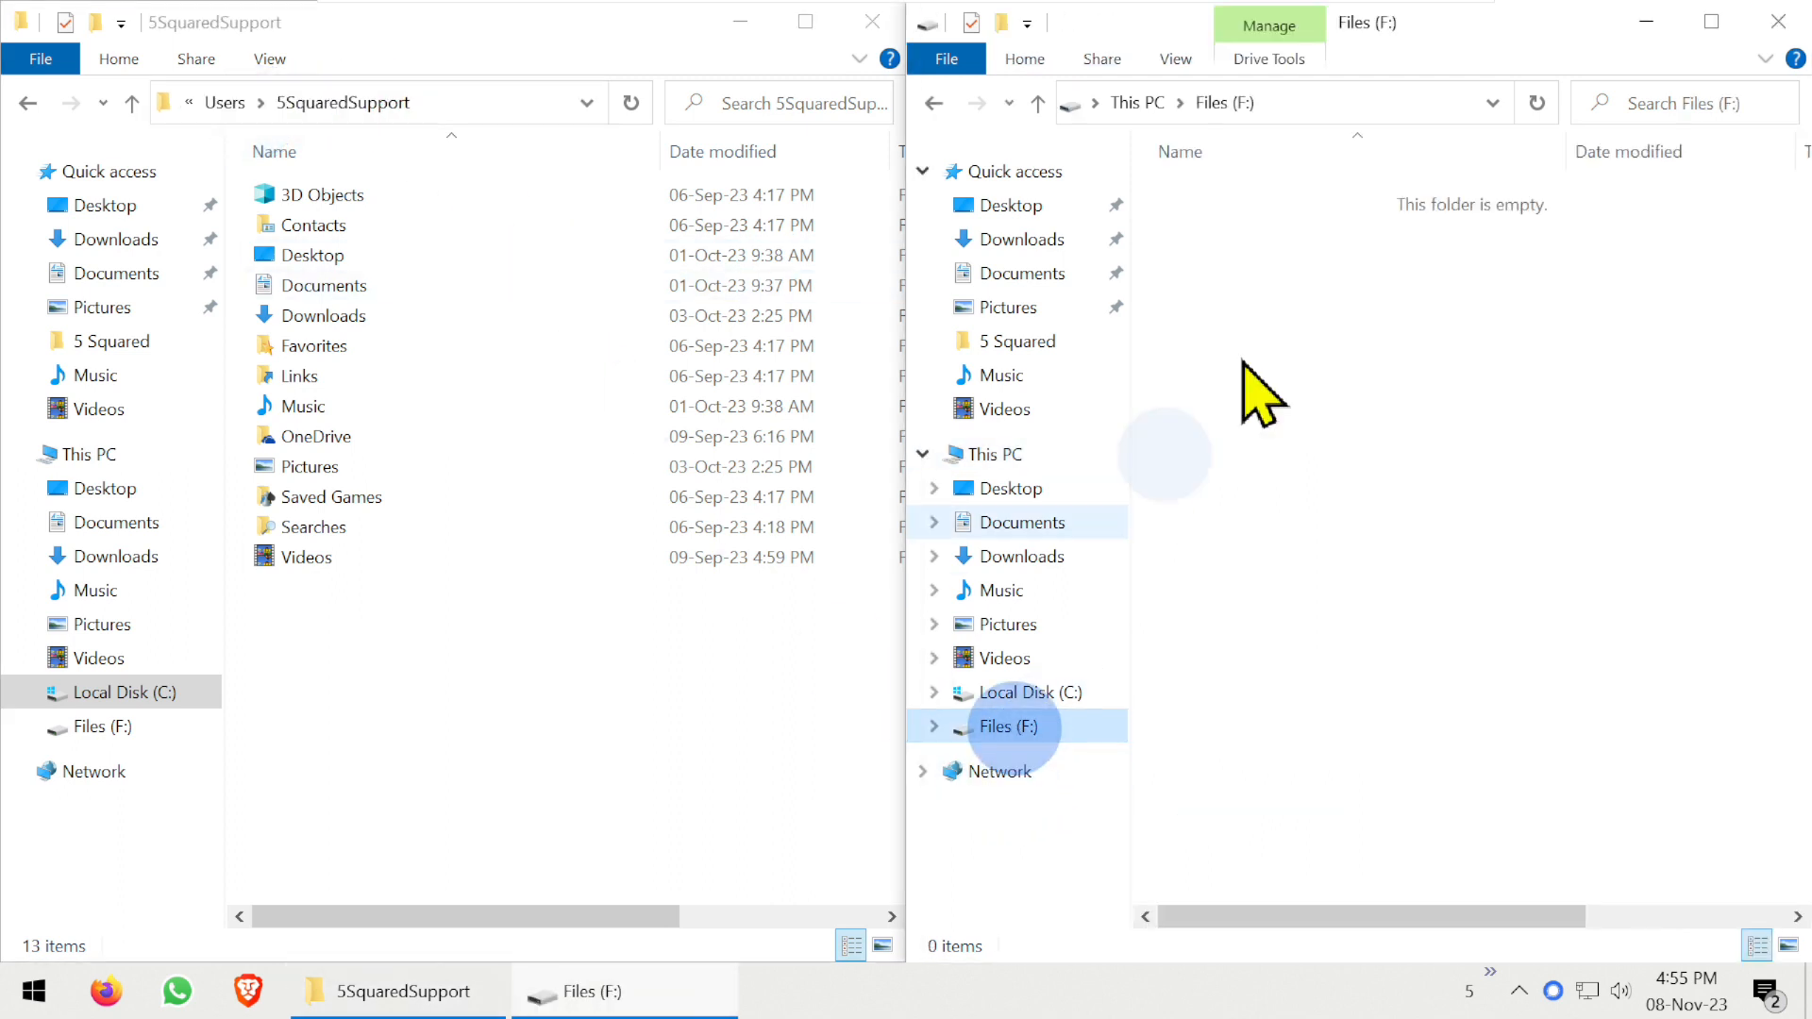
right_click(1308, 262)
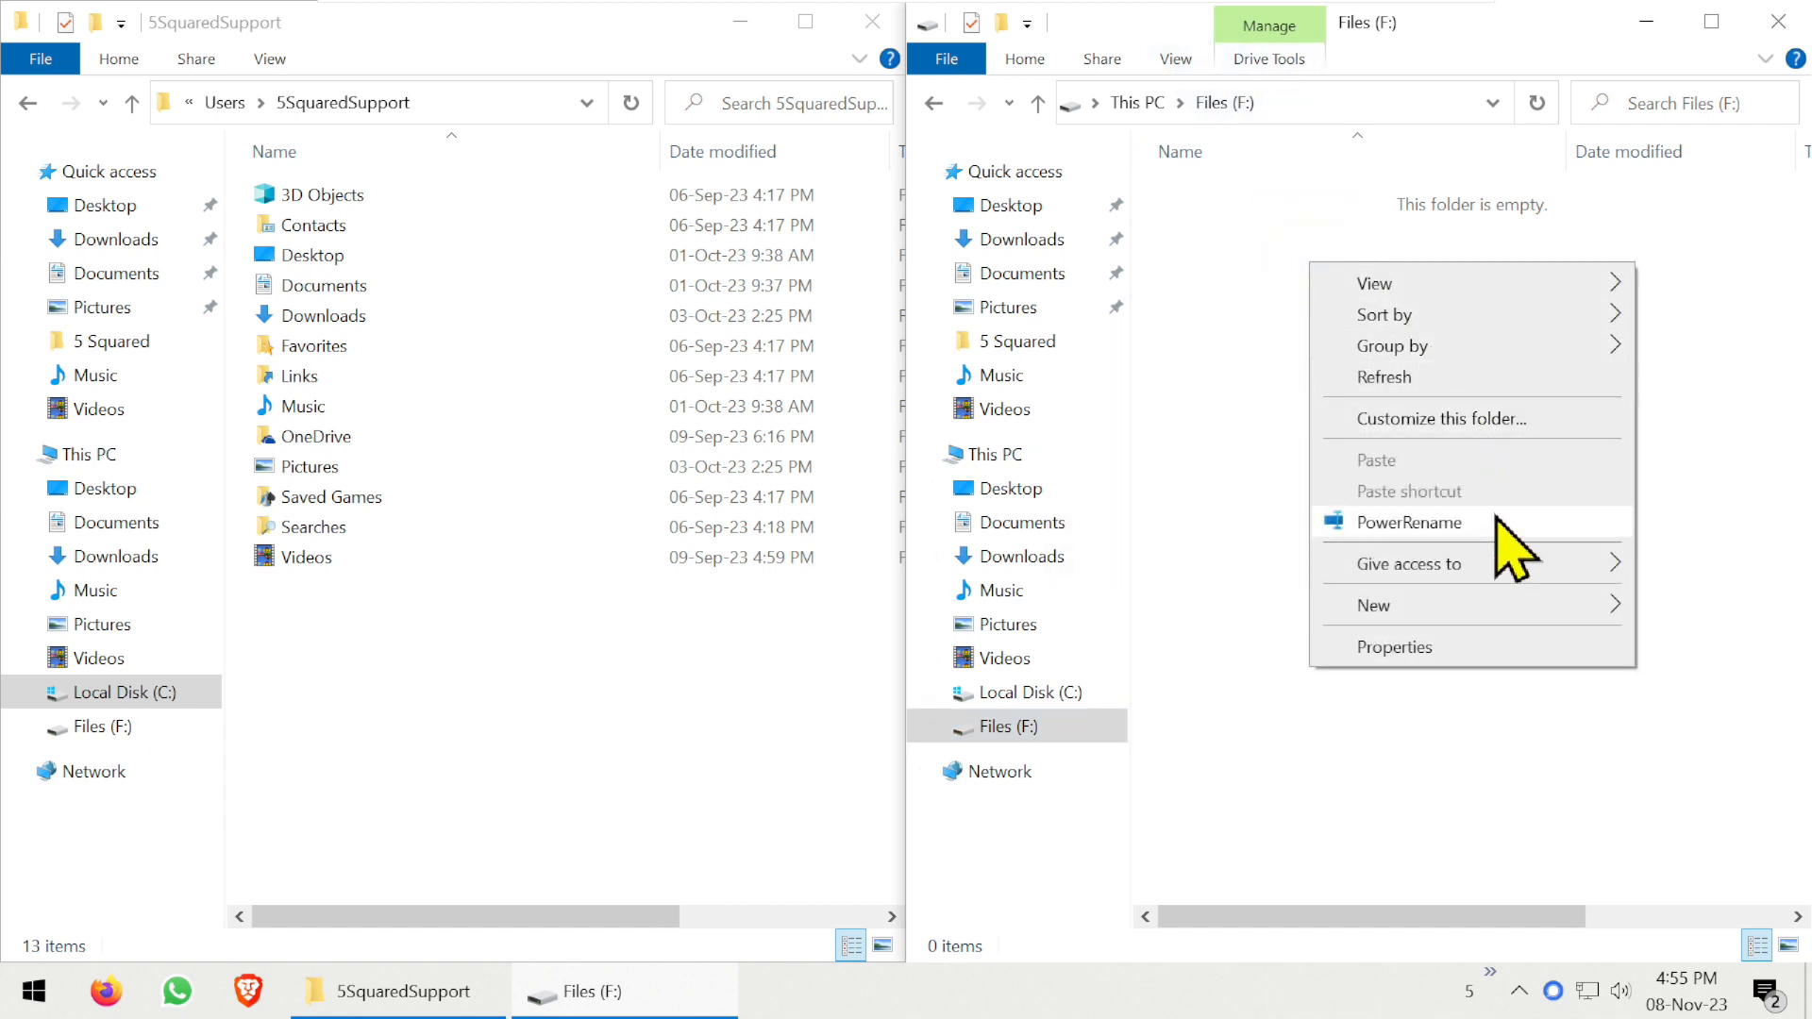
left_click(1505, 597)
left_click(1169, 609)
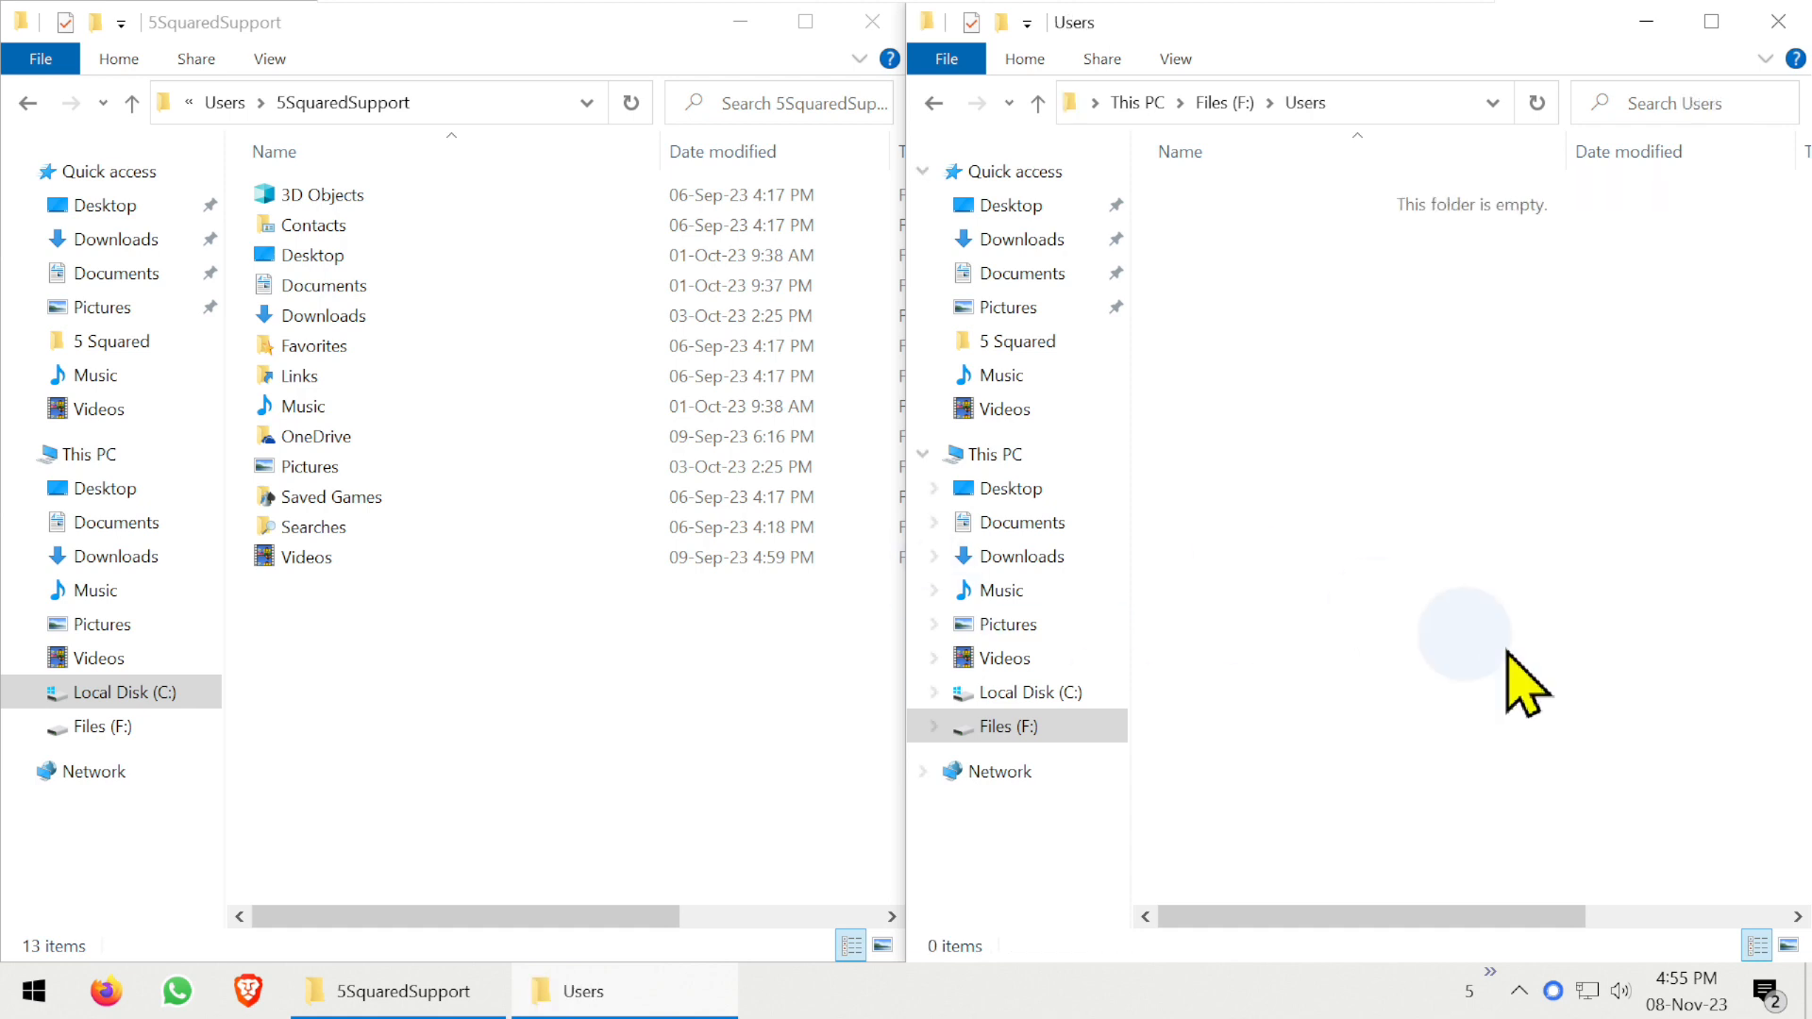
Step: Create a folder named 5SquaredSupport inside F:\Users
right_click(1333, 489)
mouse_move(1471, 863)
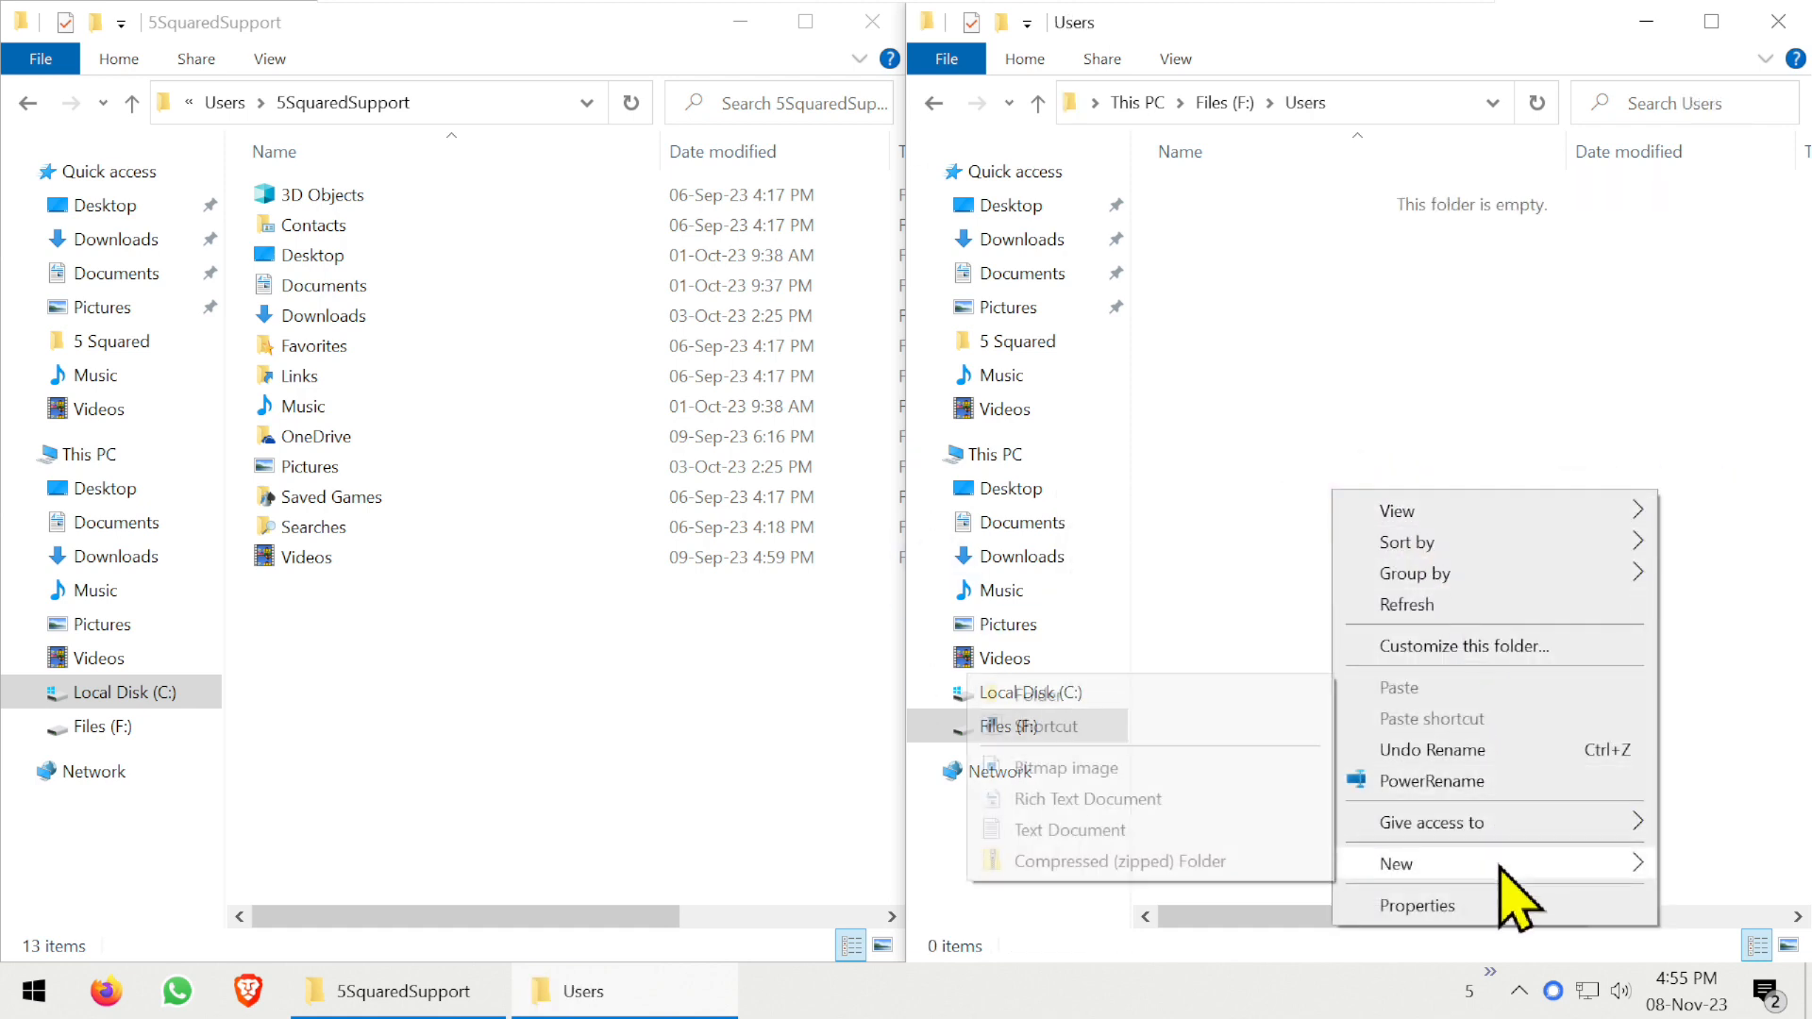
left_click(1045, 695)
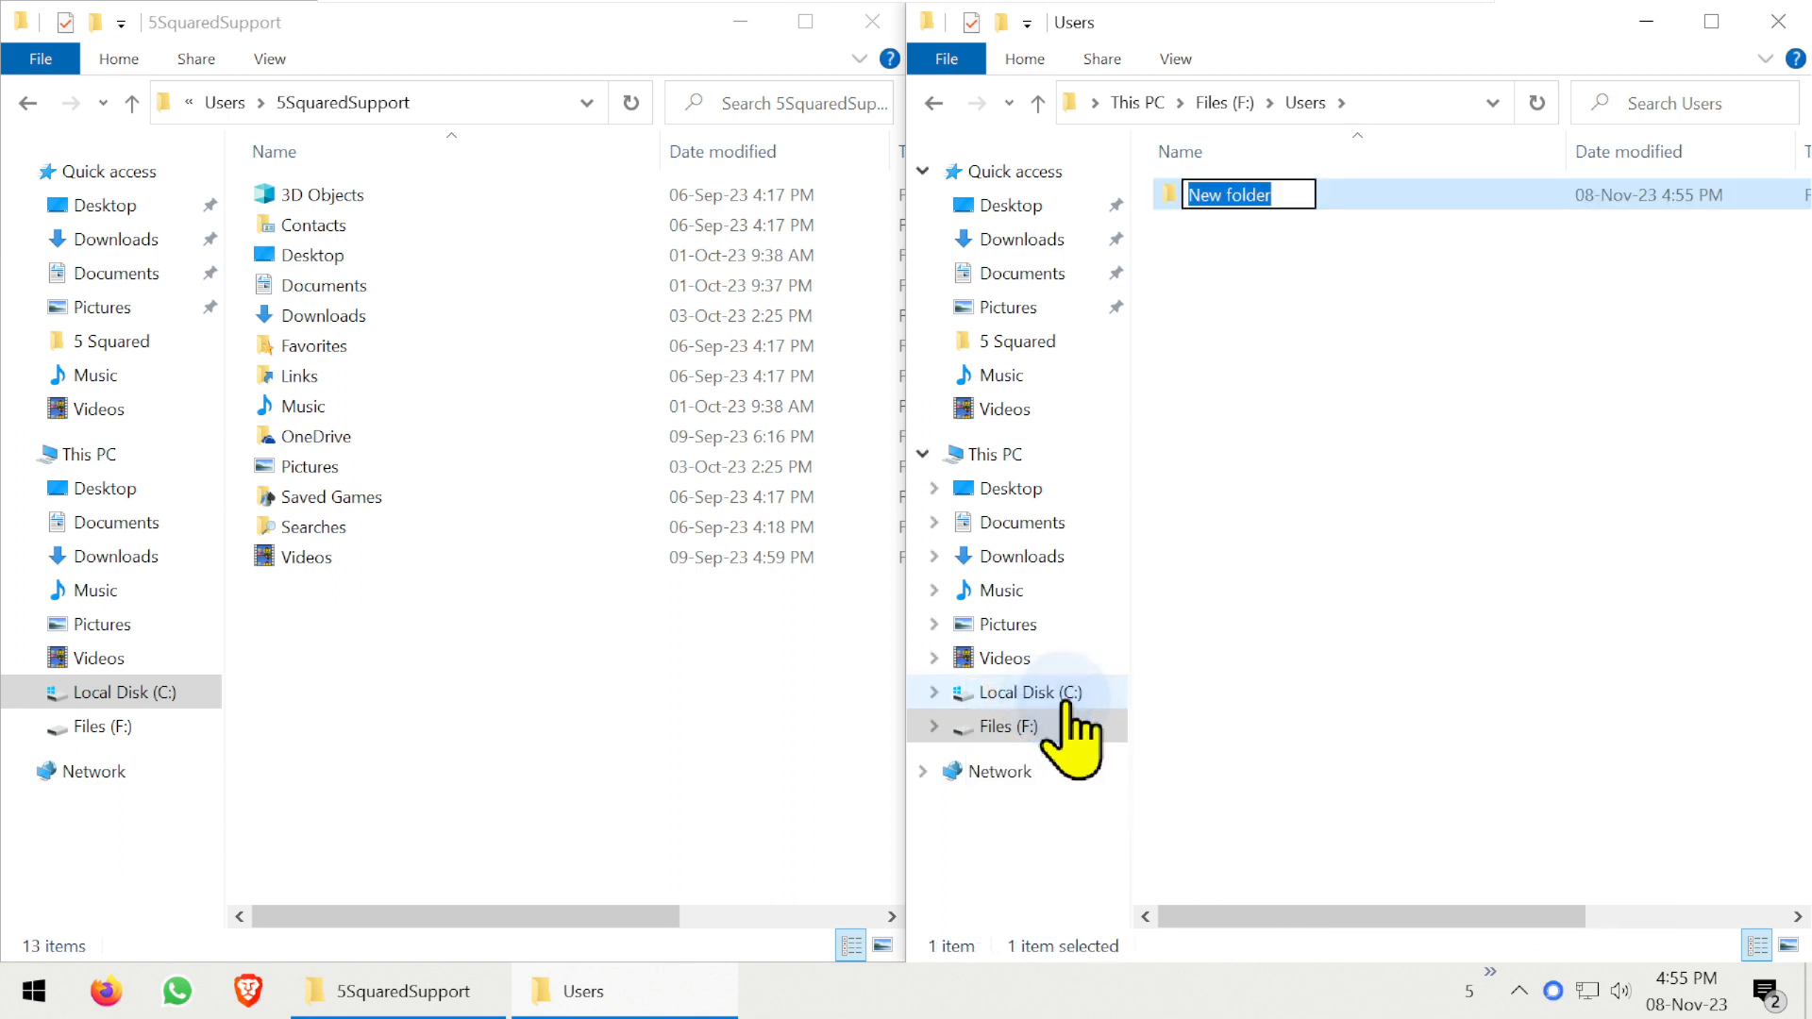
key("Return")
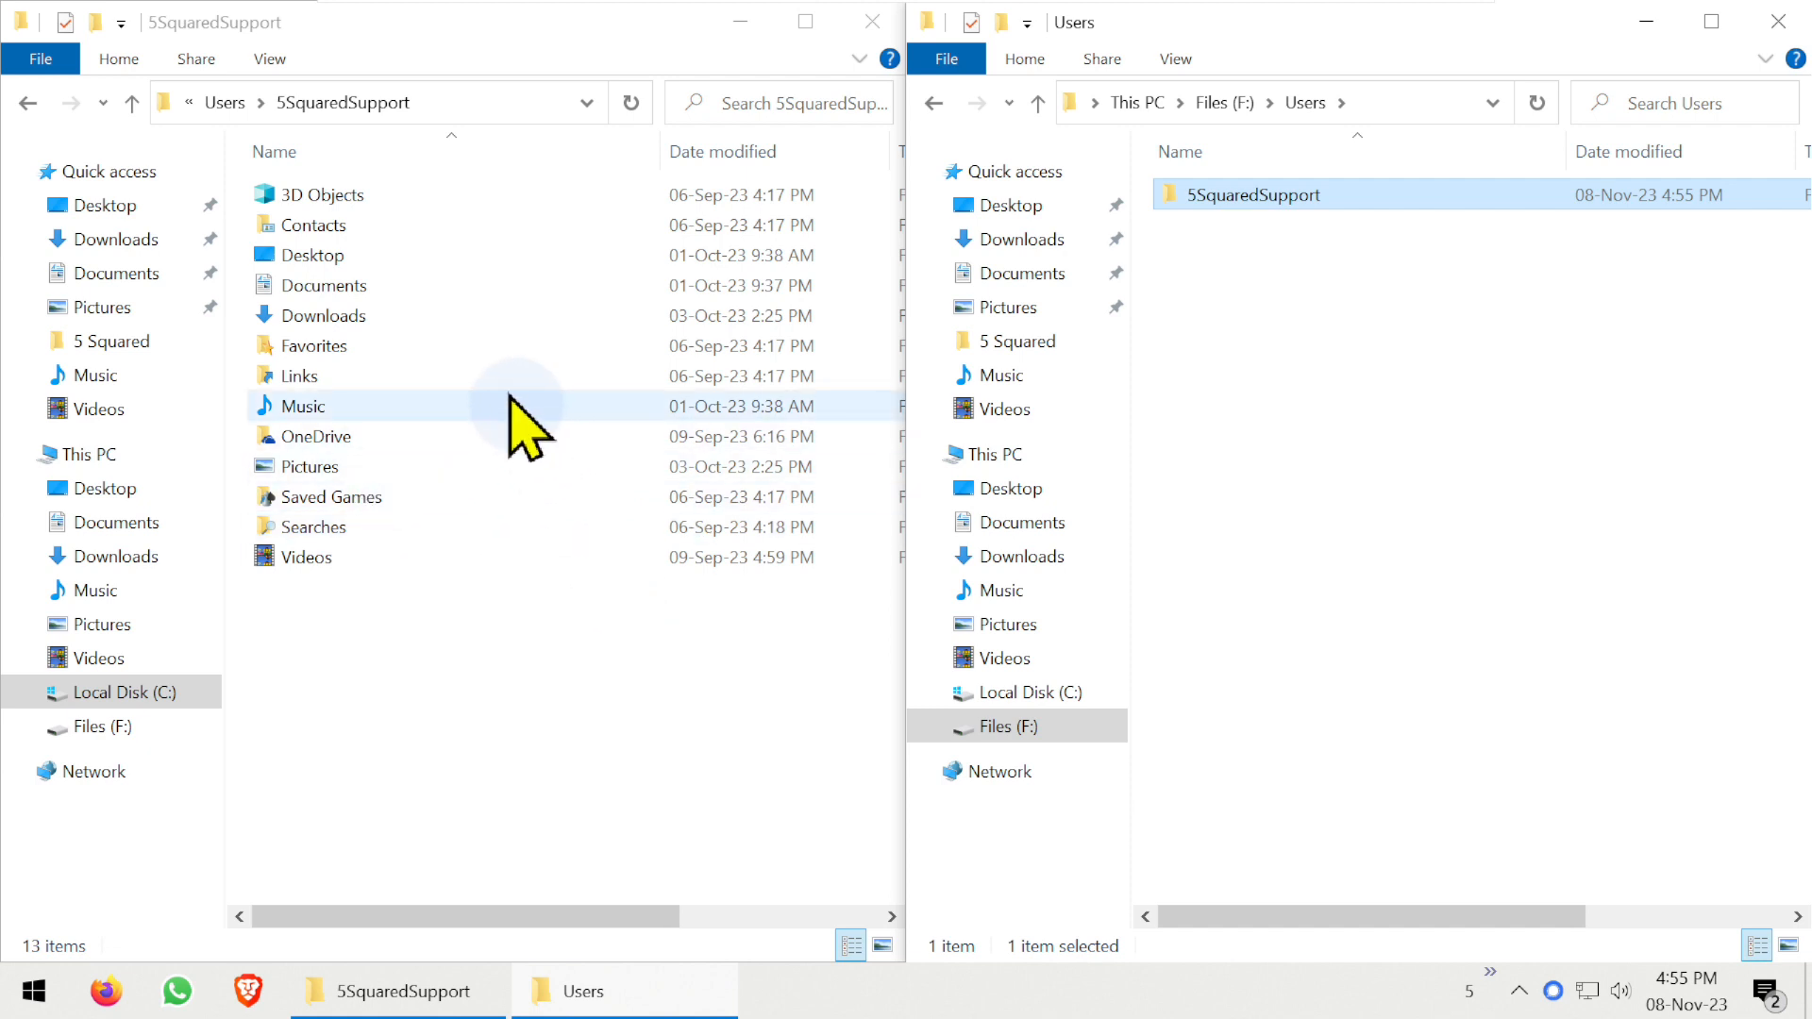
Step: Relocate the Desktop folder to F:\Users\5SquaredSupport\Desktop, creating the missing folder and moving all files, and open F:\Users\5SquaredSupport in the second window
left_click(146, 209)
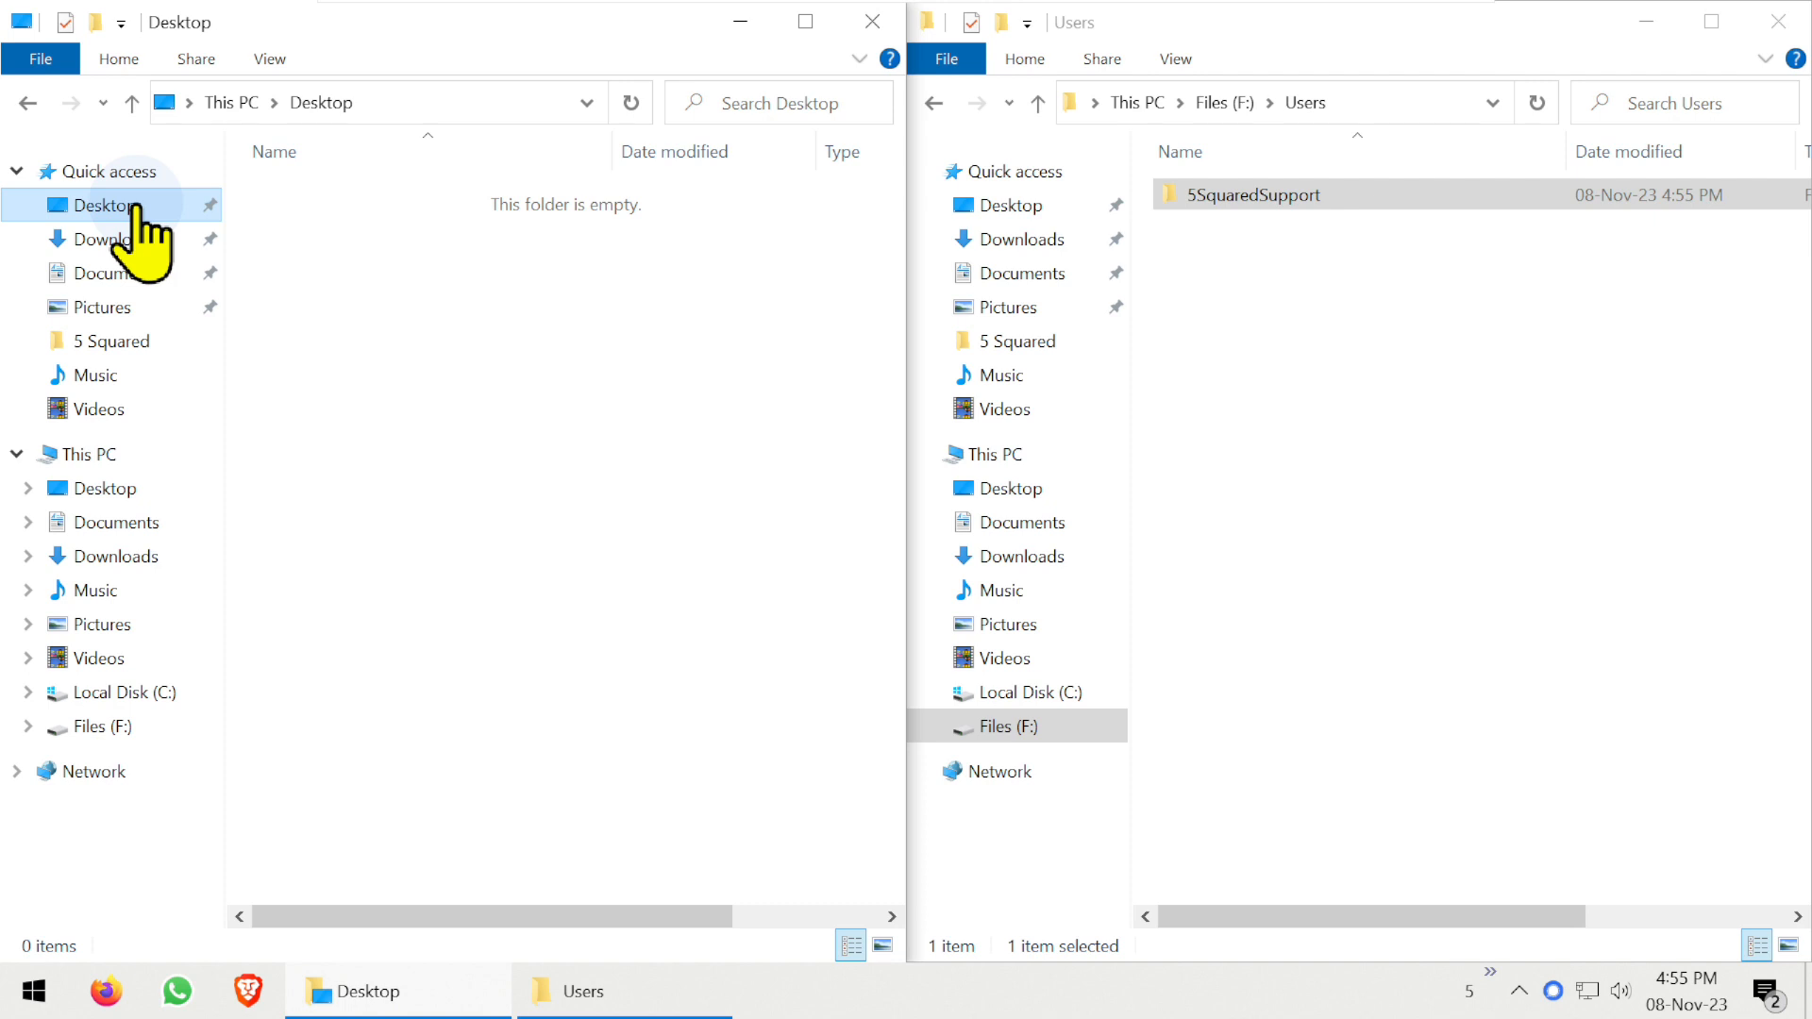
right_click(138, 207)
left_click(335, 660)
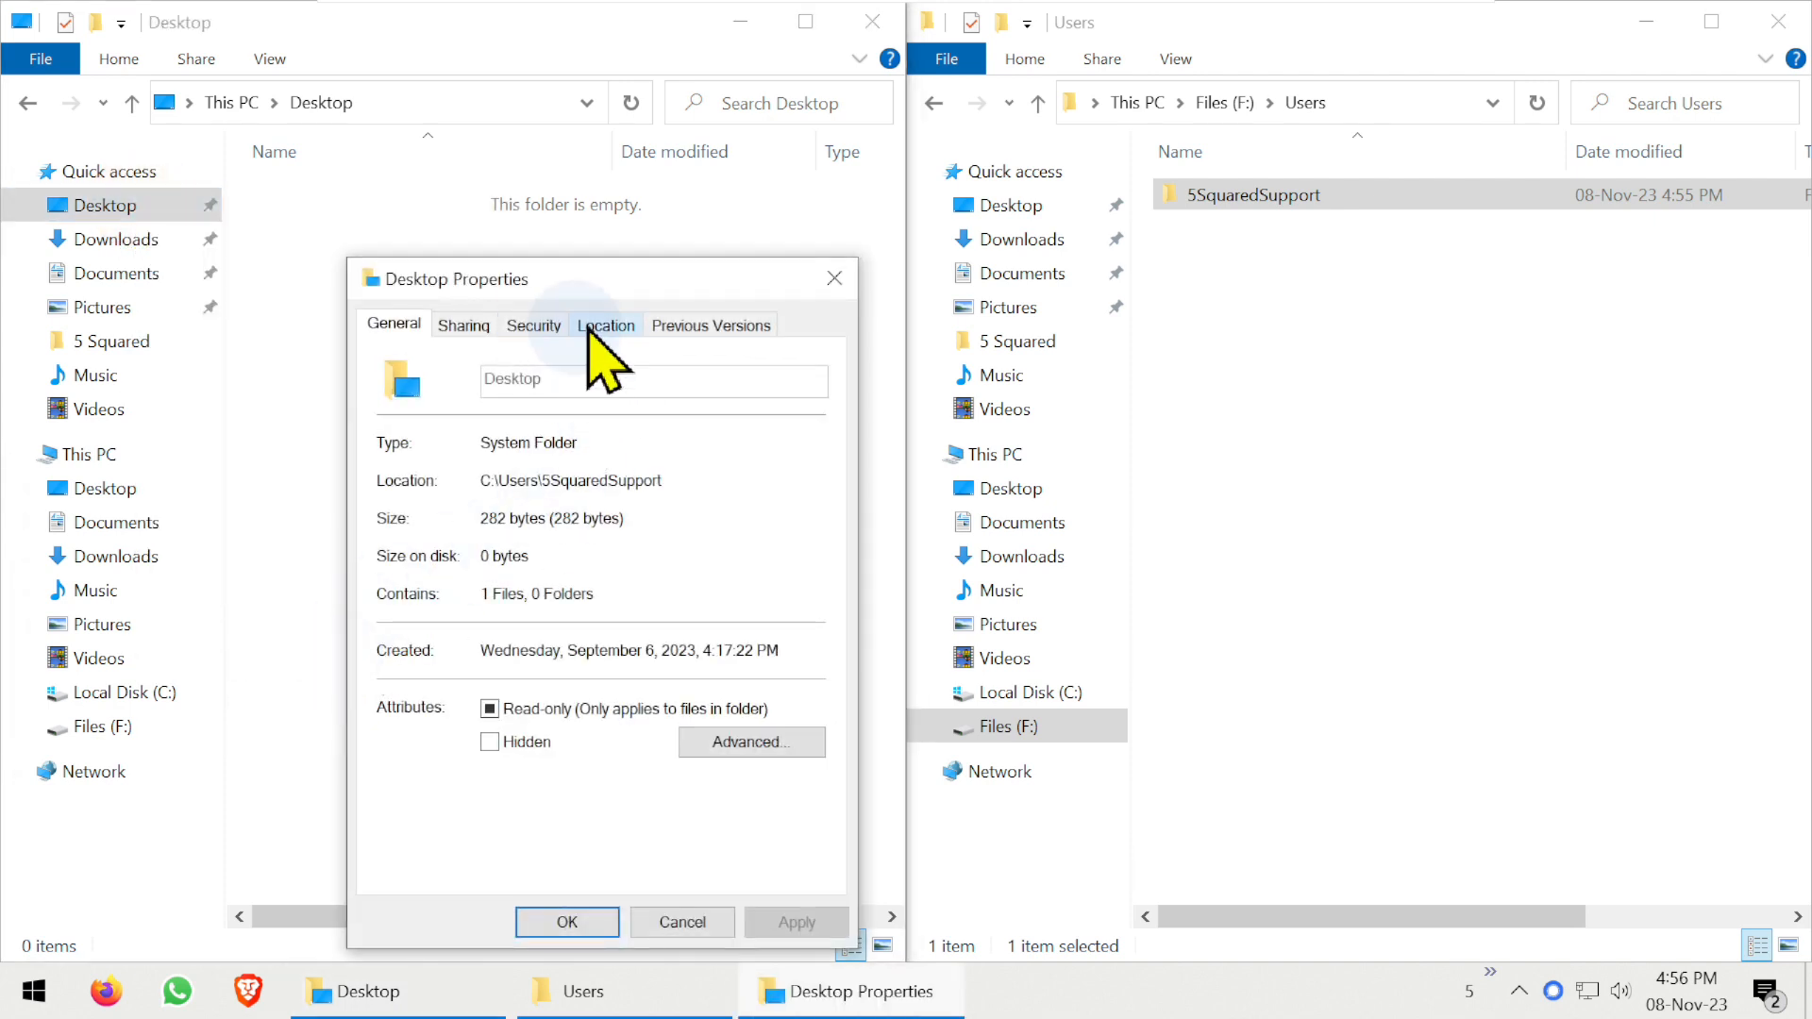
left_click(589, 326)
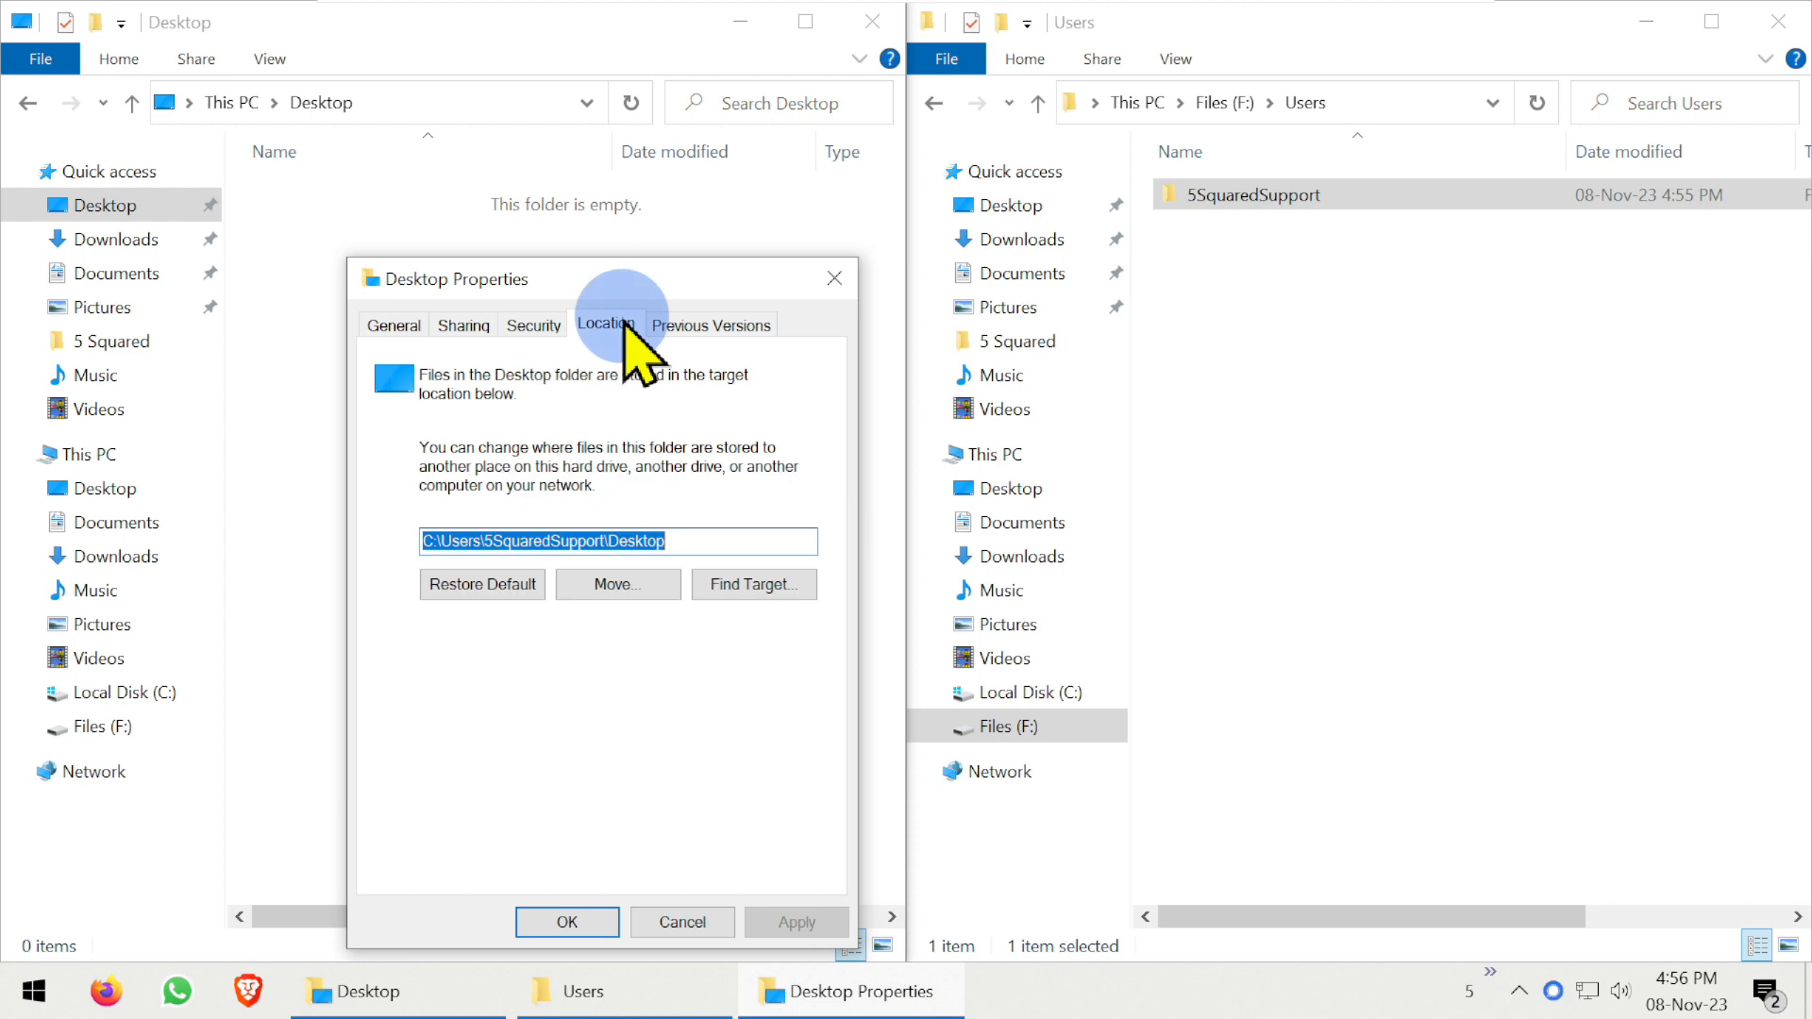
left_click(435, 548)
left_click(738, 585)
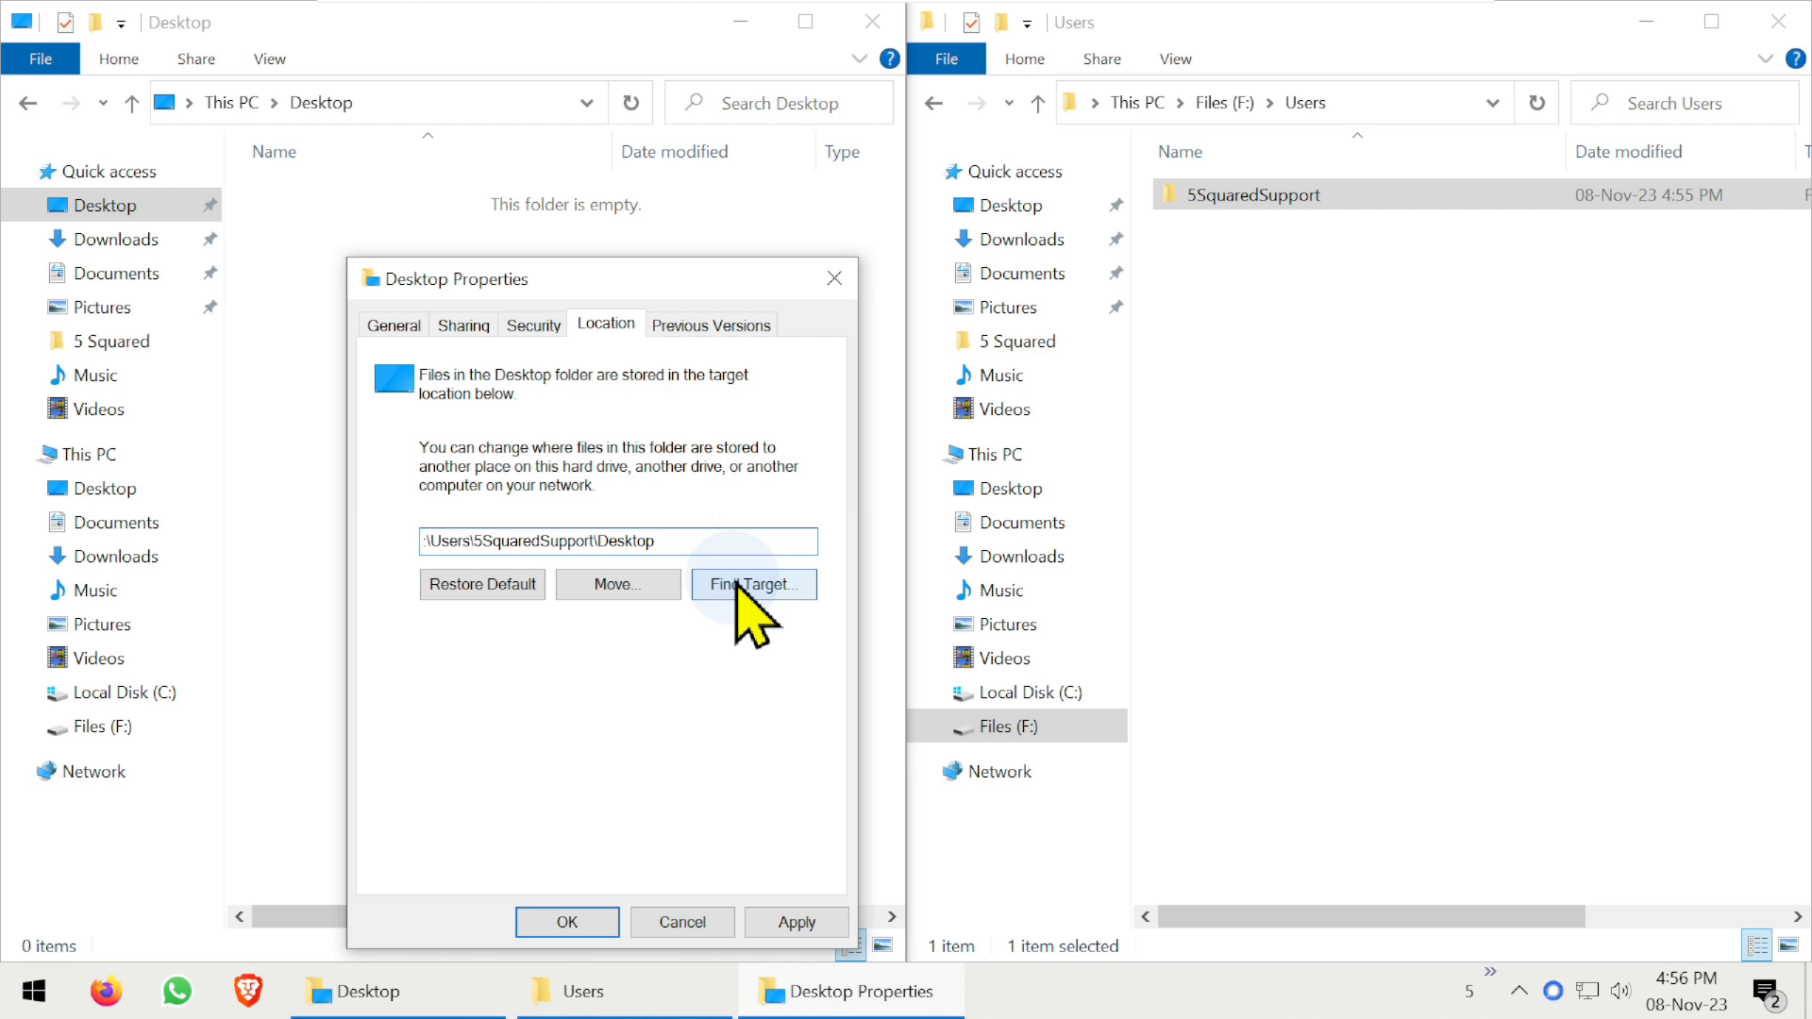
left_click(568, 920)
left_click(920, 536)
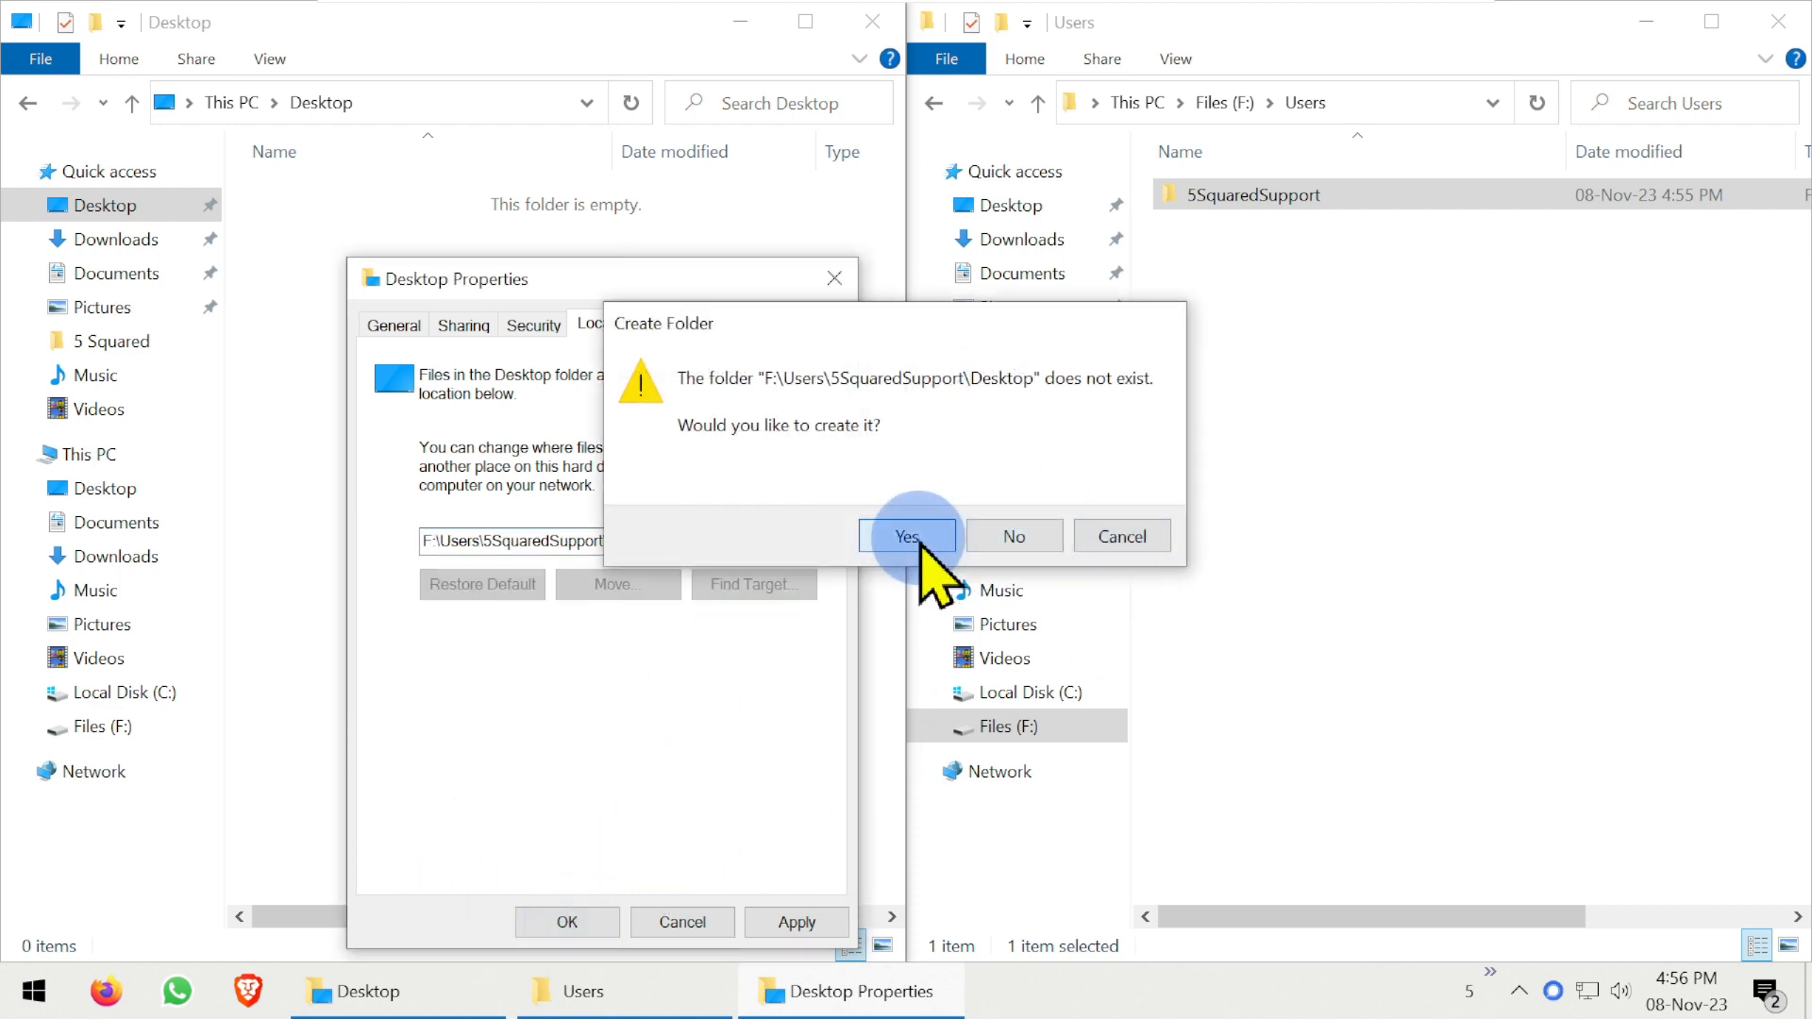
left_click(979, 558)
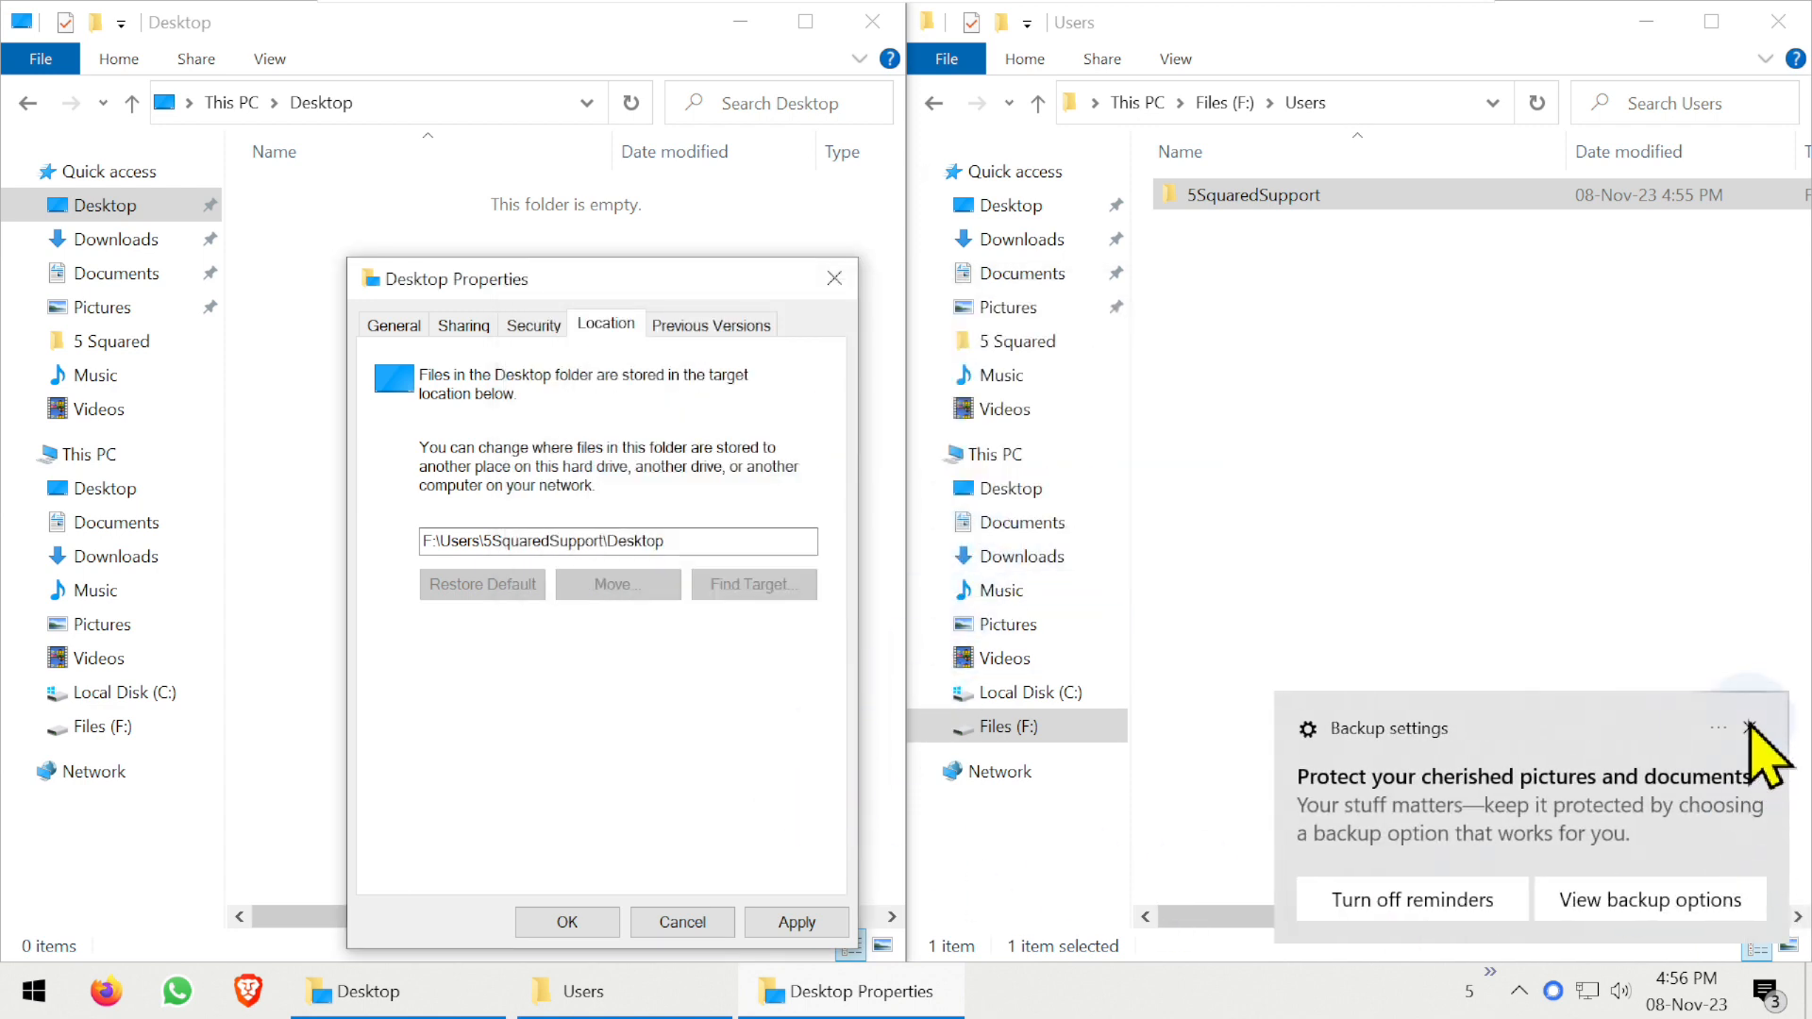
left_click(1748, 728)
left_click(567, 922)
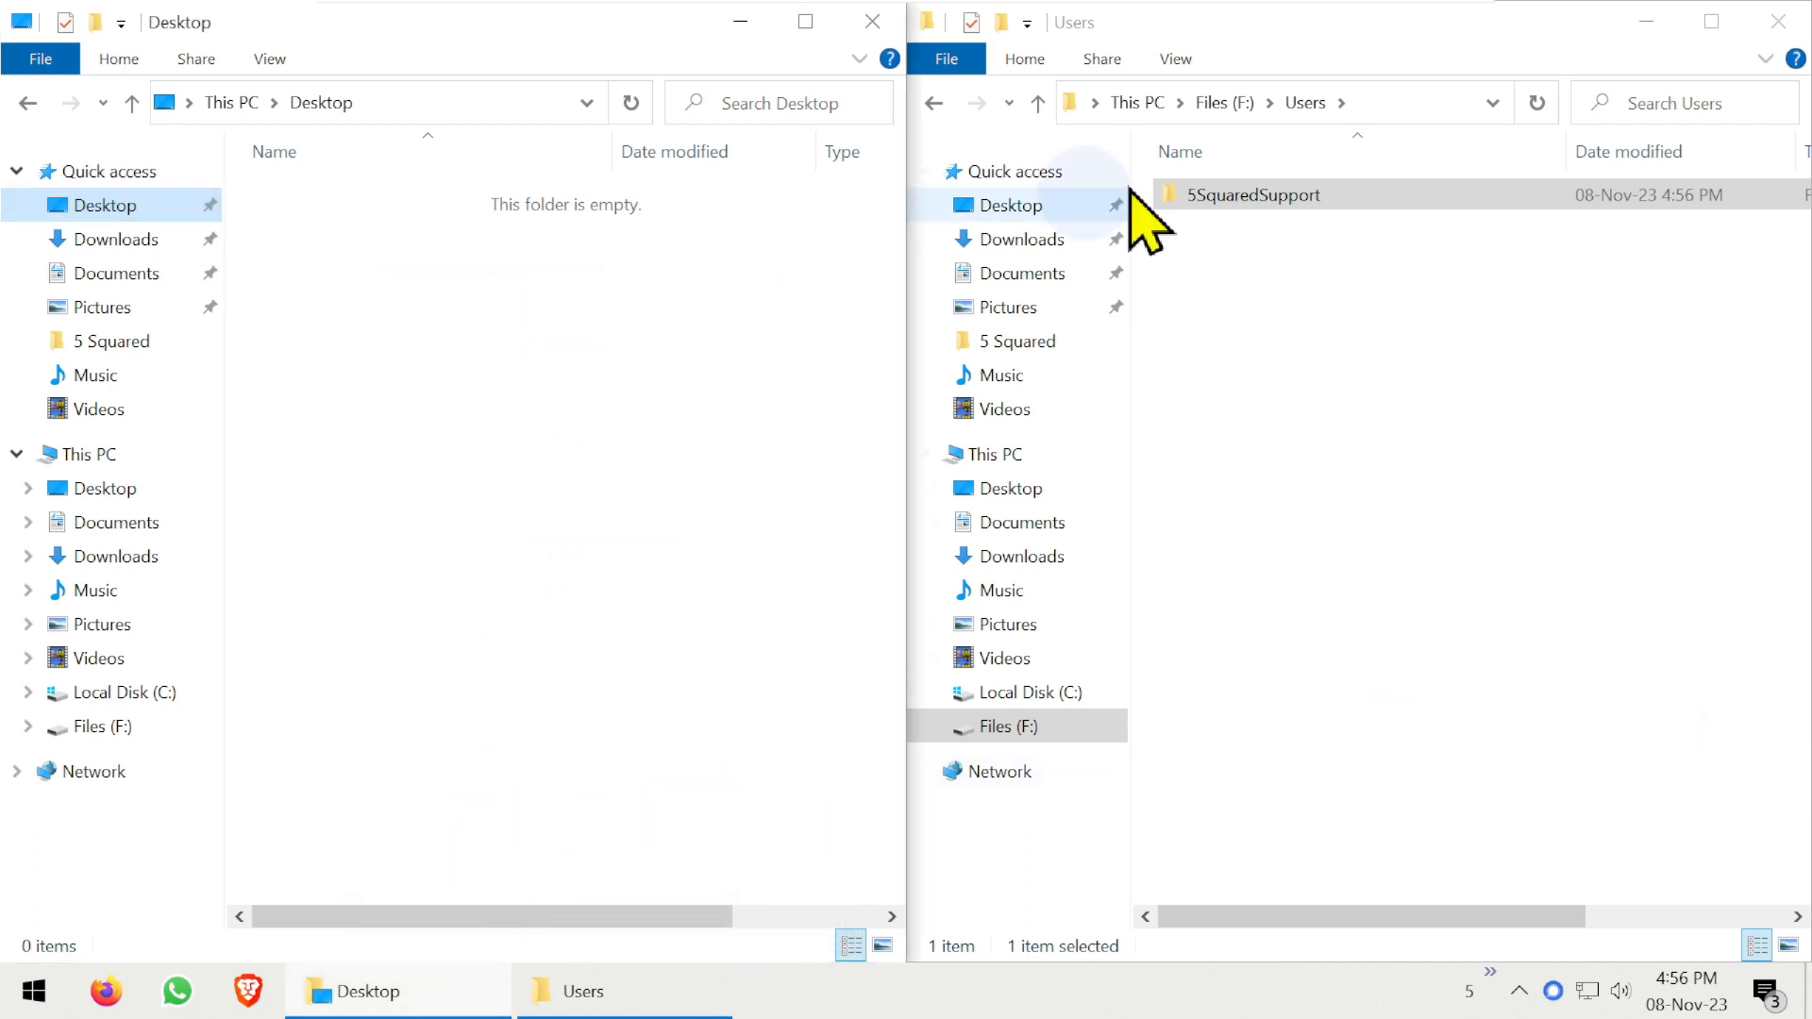
double_click(1269, 196)
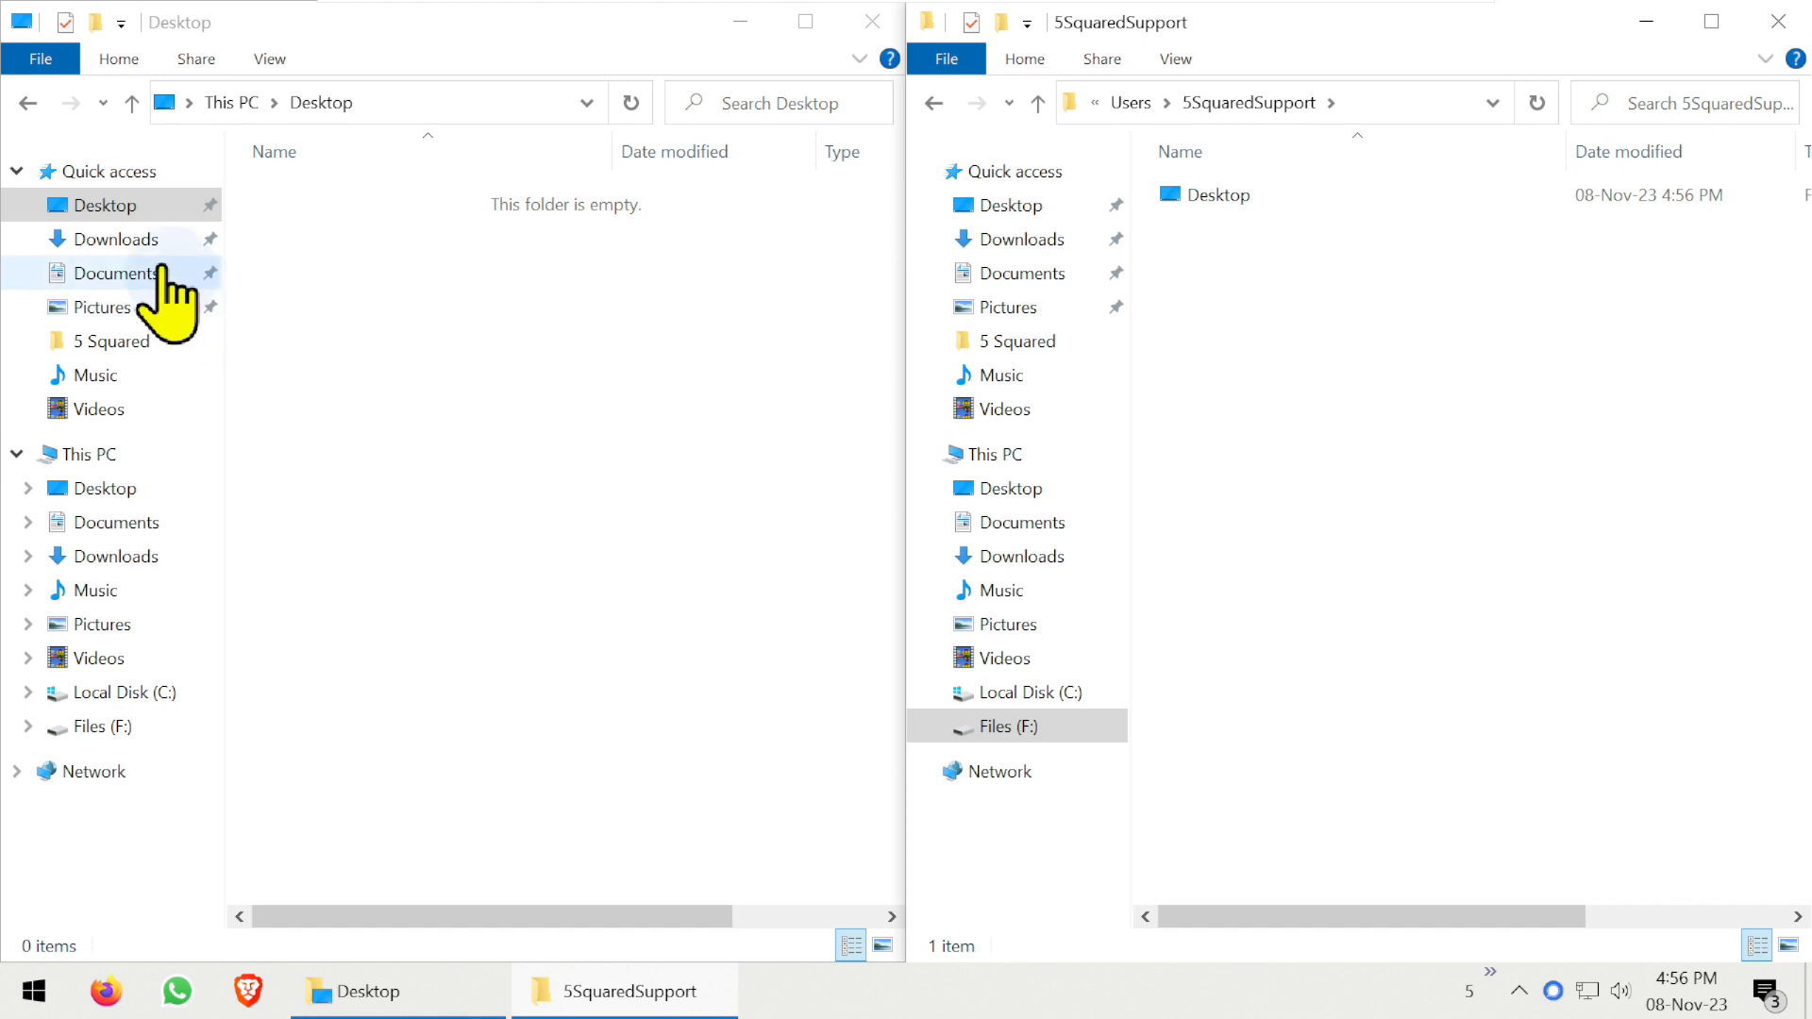
Step: Relocate the Downloads folder to F:\Users\5SquaredSupport\Downloads, creating the missing folder and moving all existing files there
left_click(141, 240)
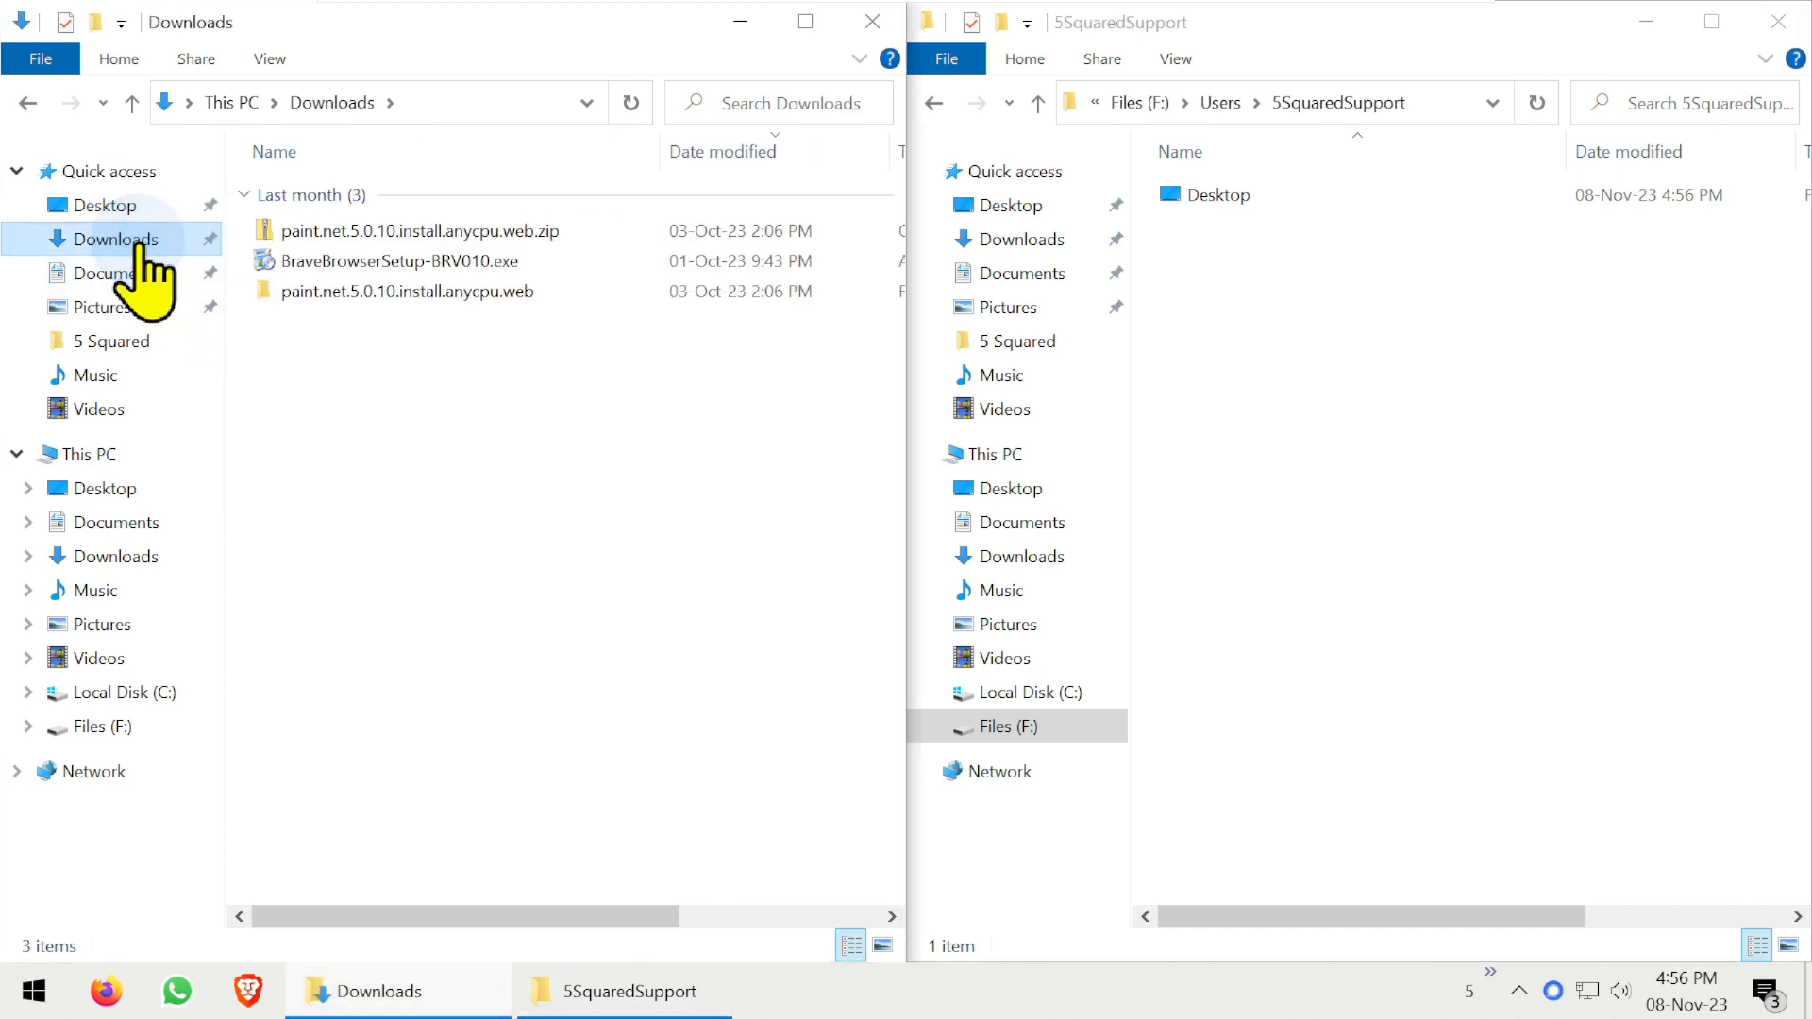
right_click(141, 244)
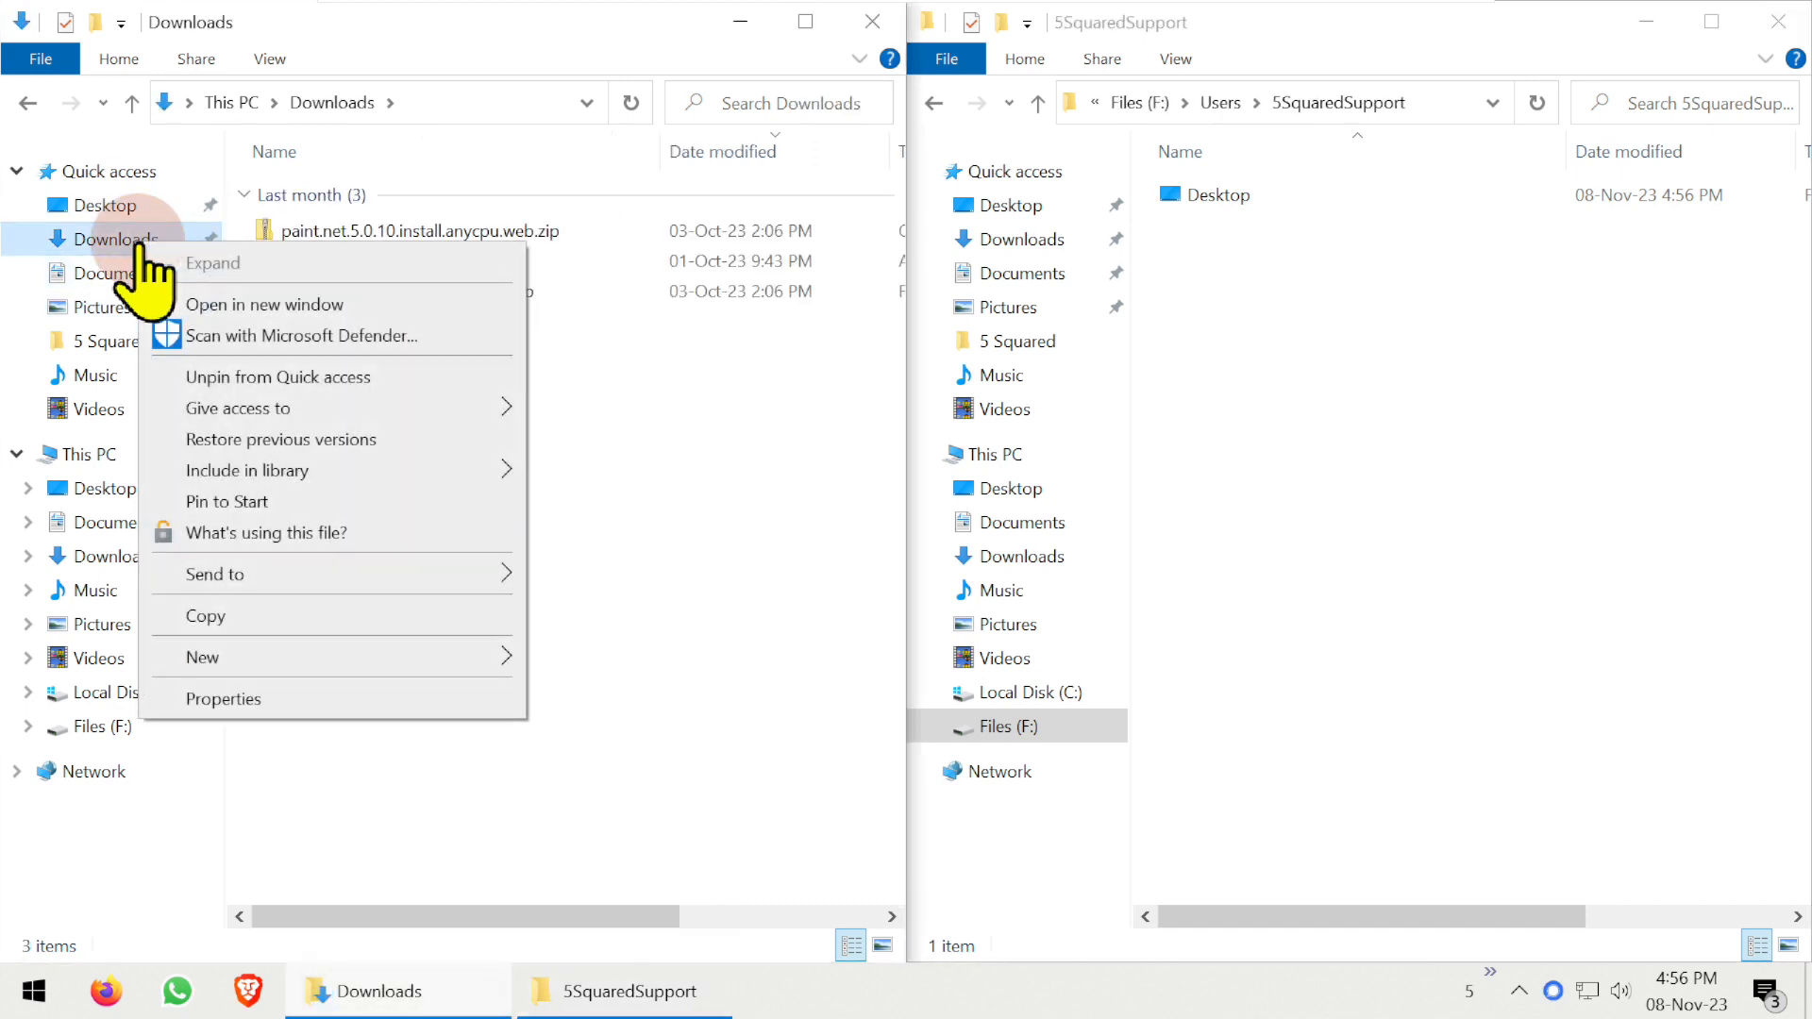
left_click(325, 700)
left_click(735, 321)
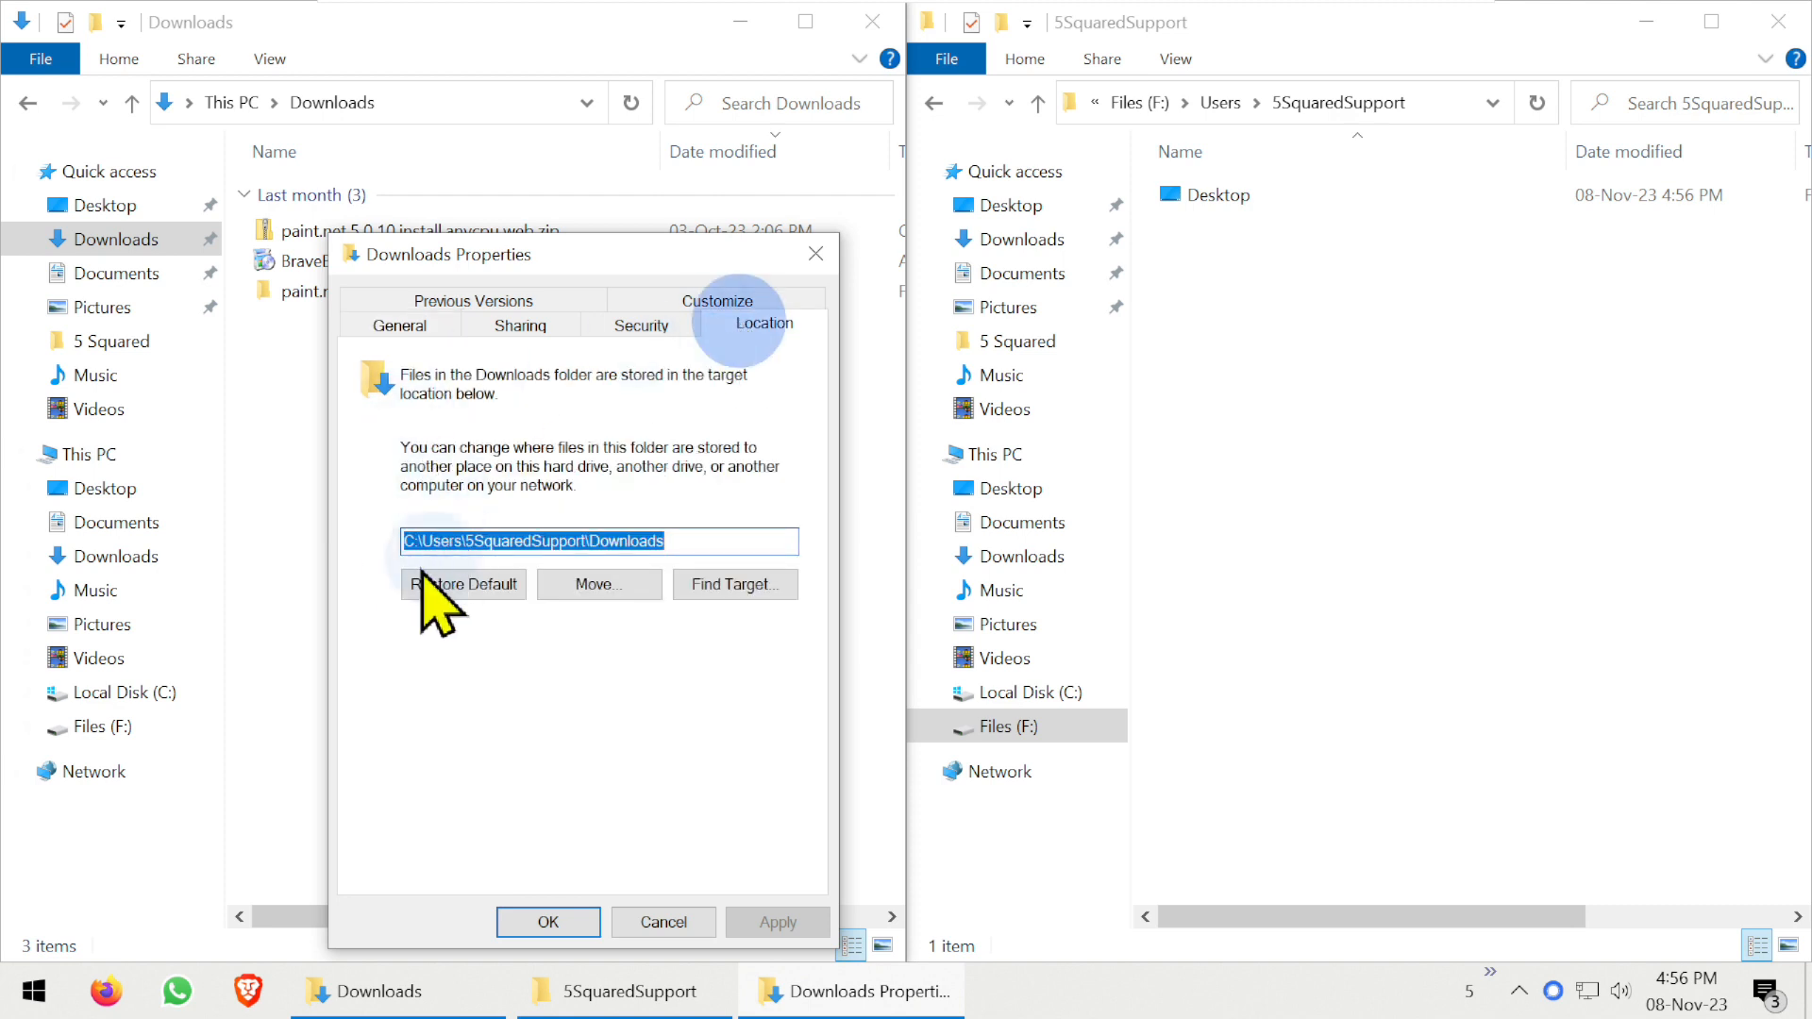
left_click(406, 546)
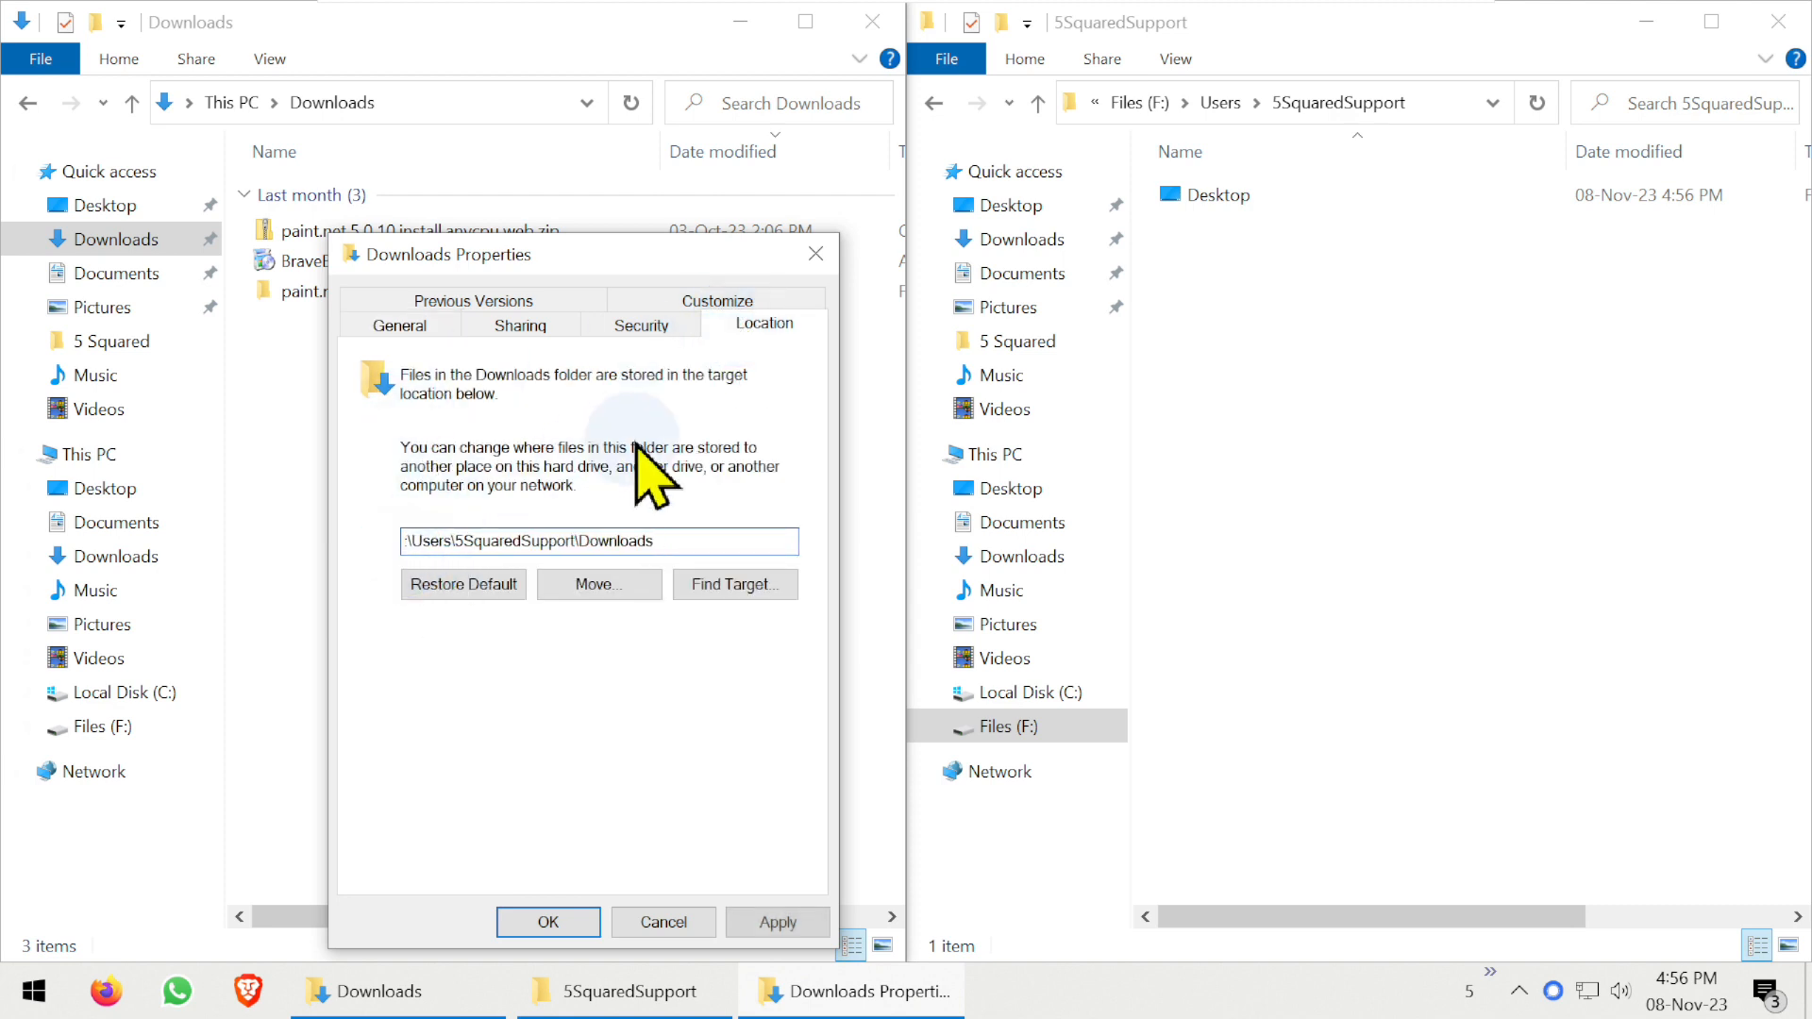
left_click(550, 922)
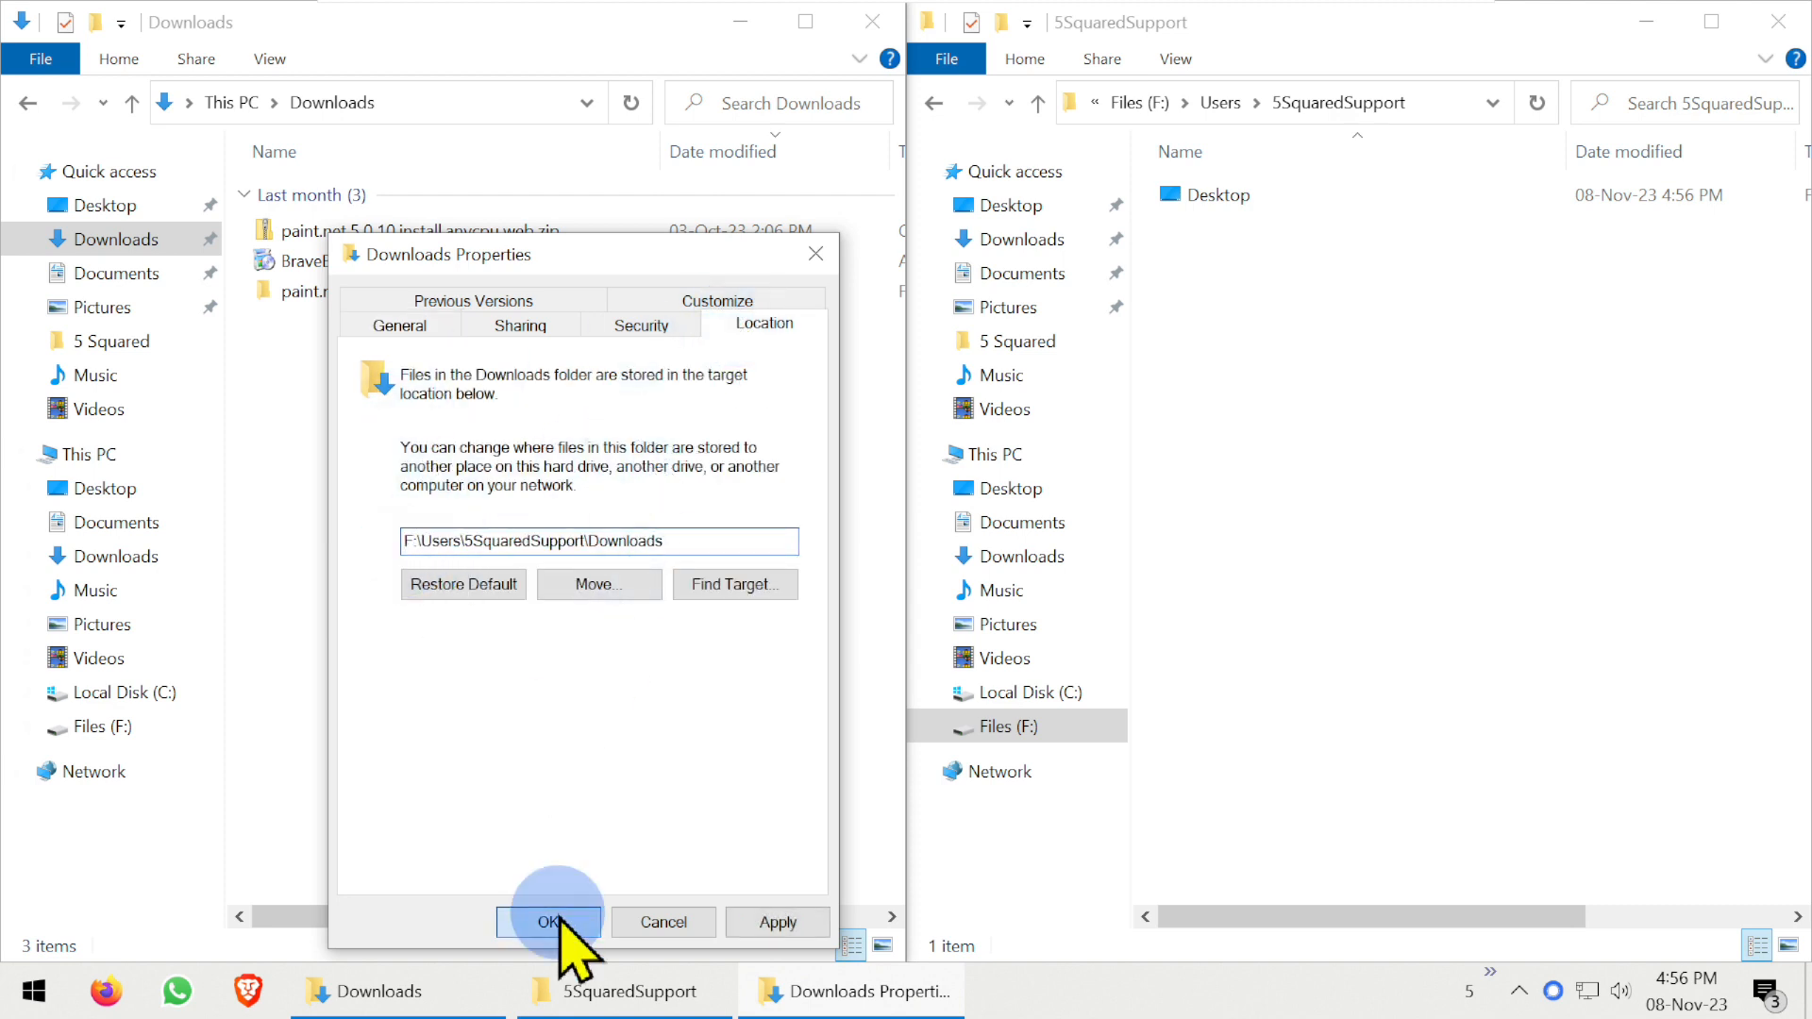
left_click(910, 551)
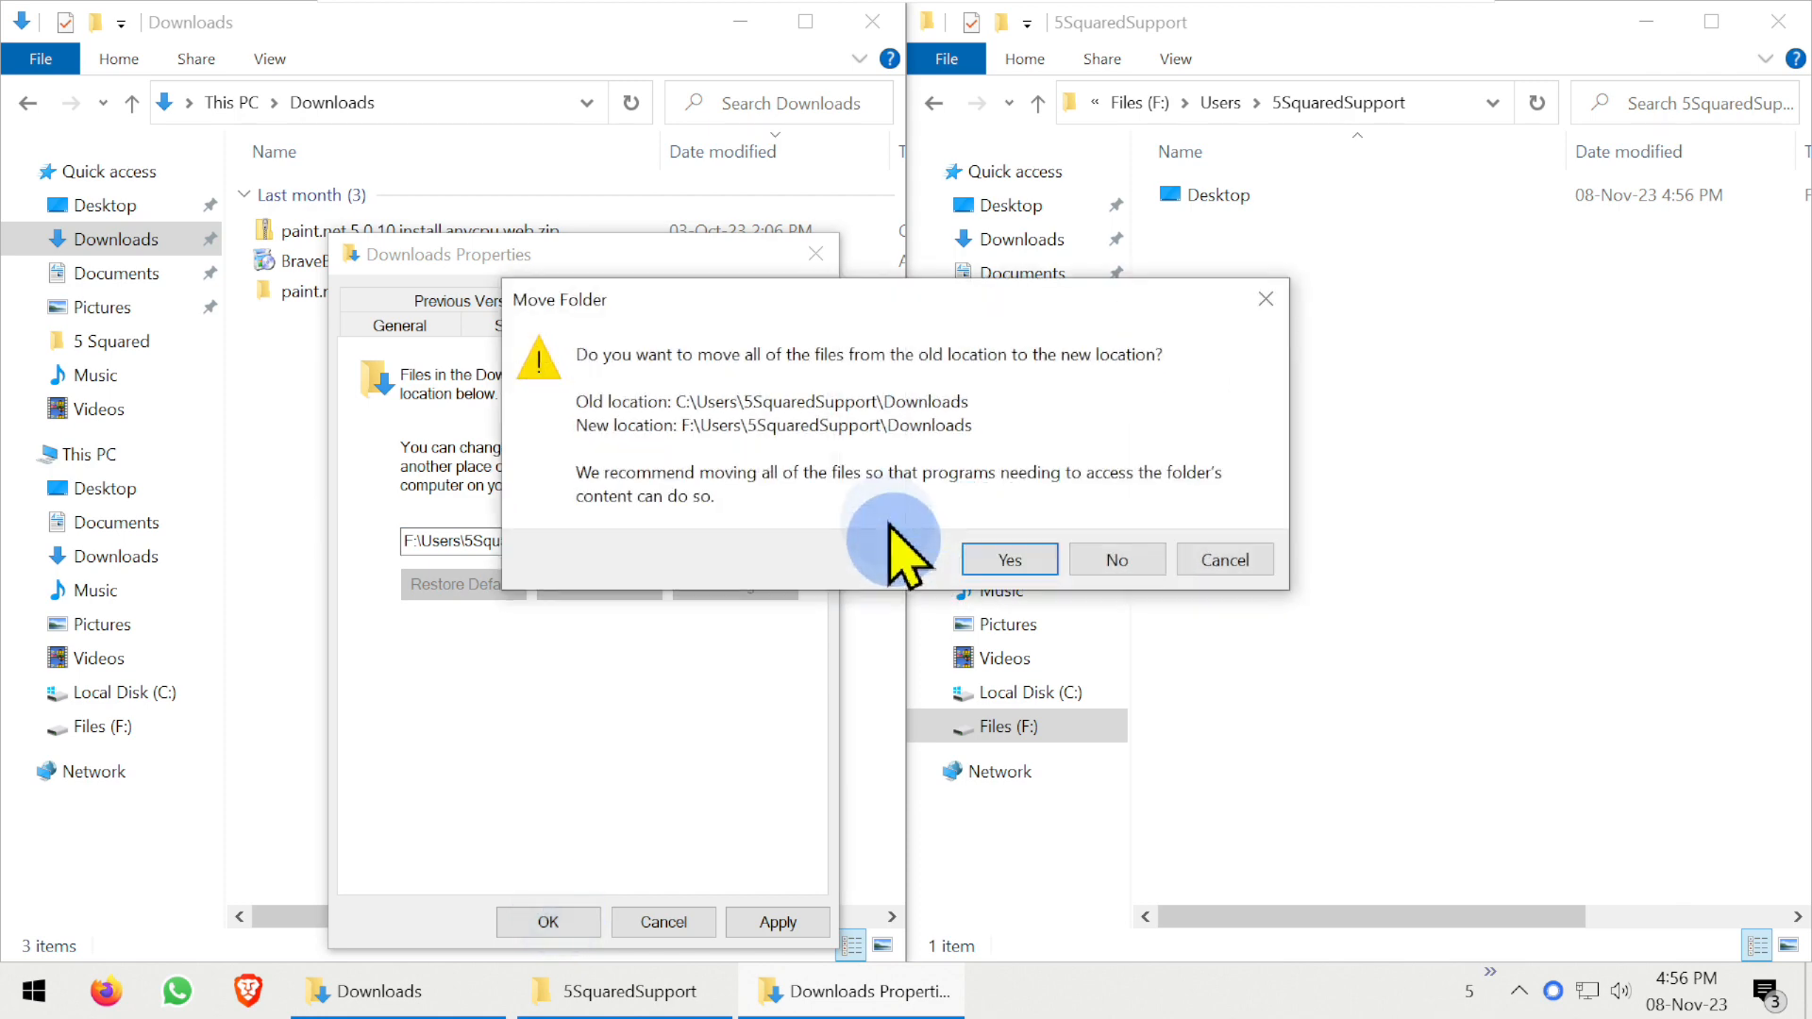
left_click(1004, 556)
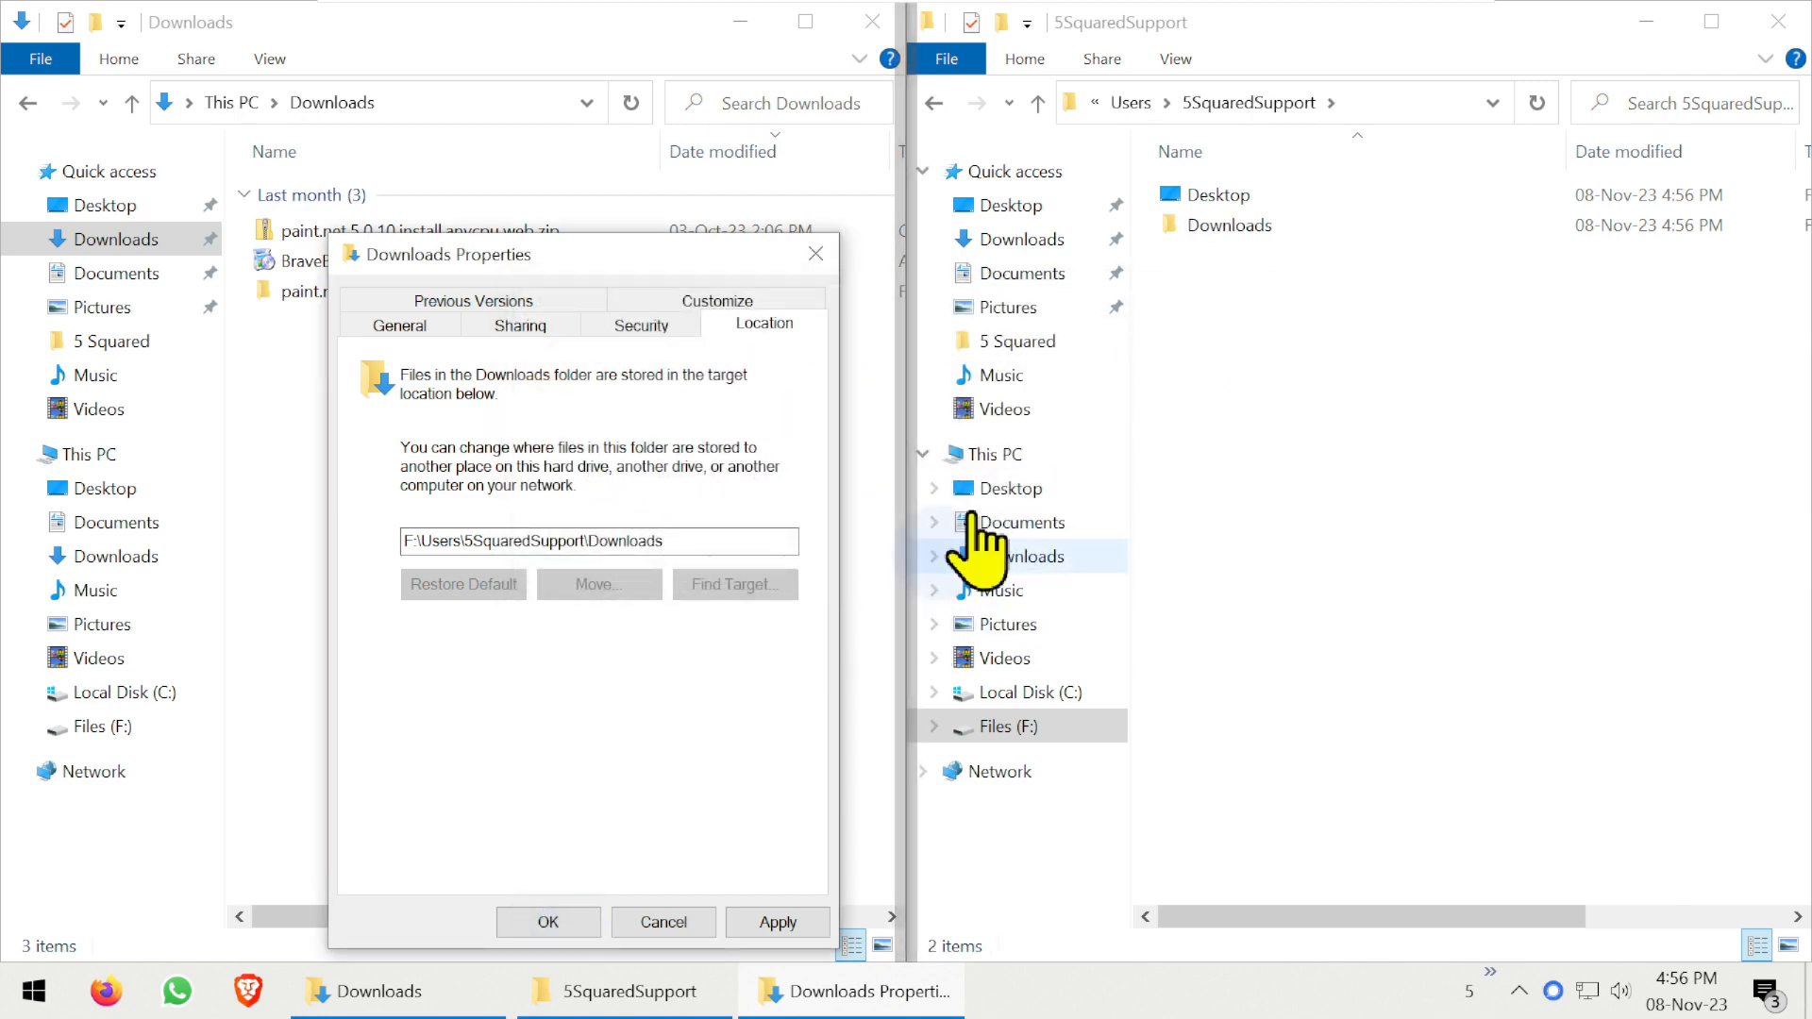
left_click(564, 925)
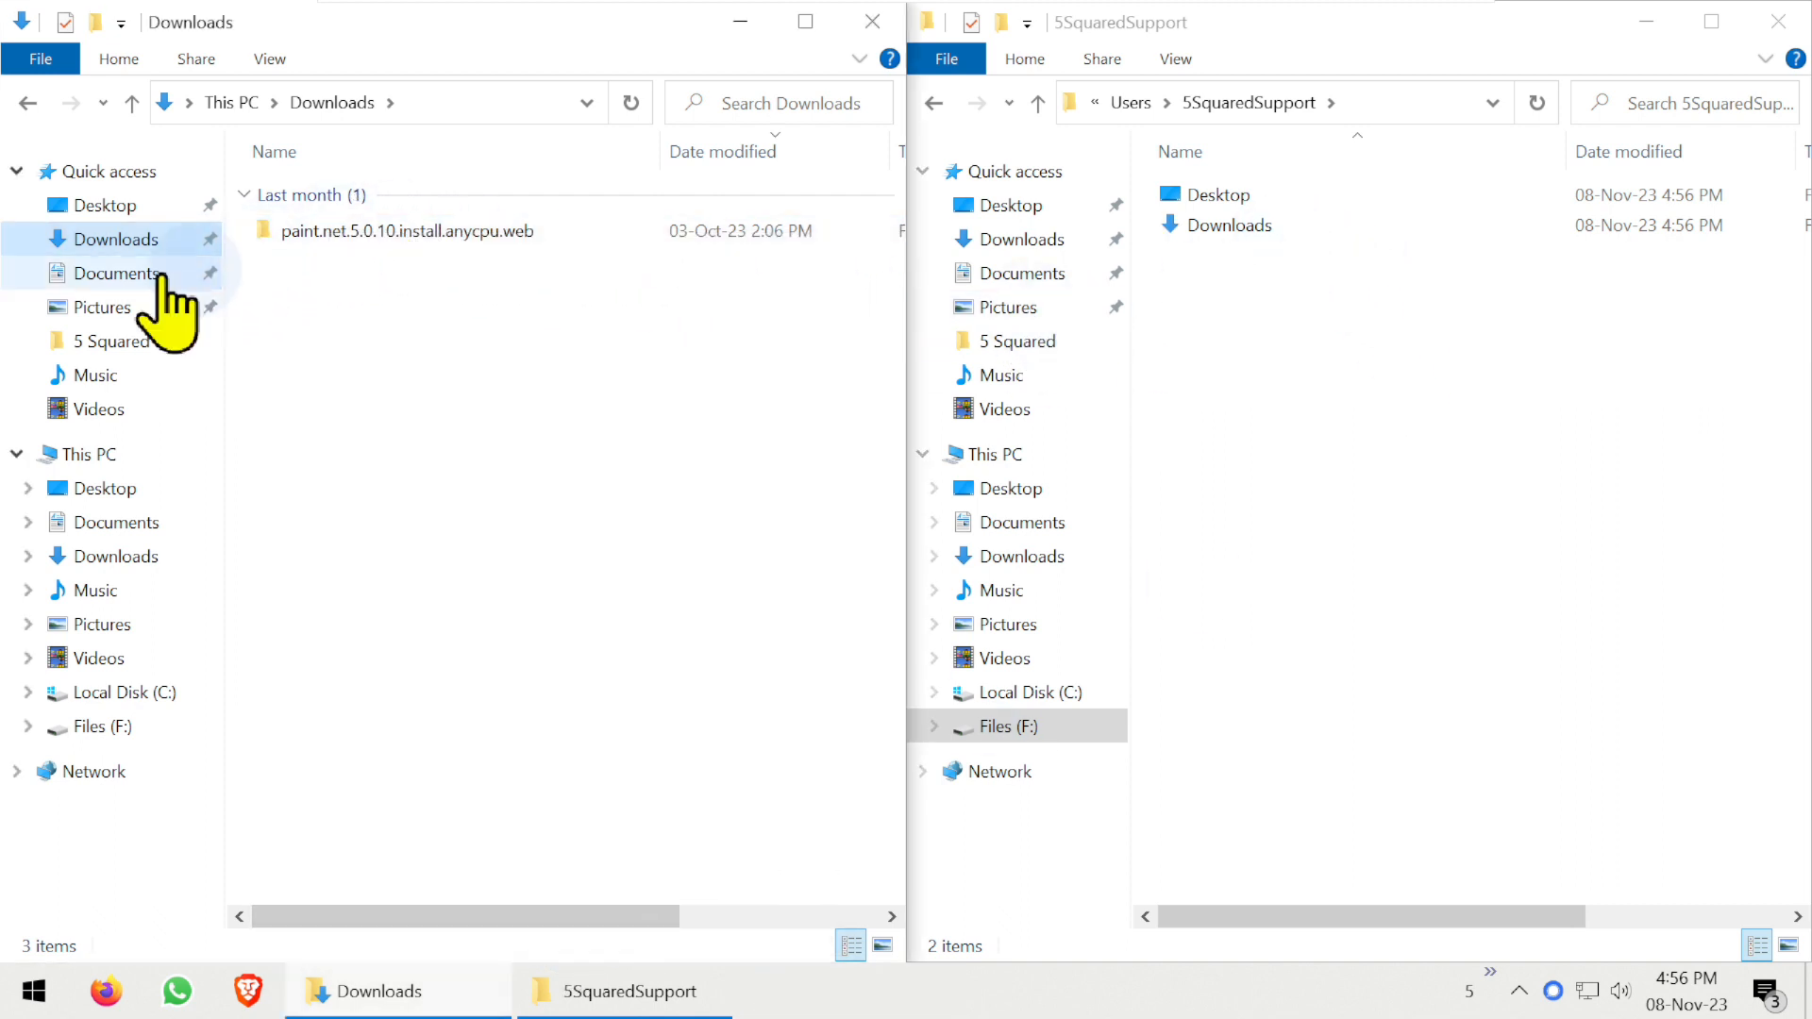
Step: Relocate the Documents folder to F:\Users\5SquaredSupport\Documents, creating the missing folder and moving all existing files there
left_click(117, 274)
right_click(121, 276)
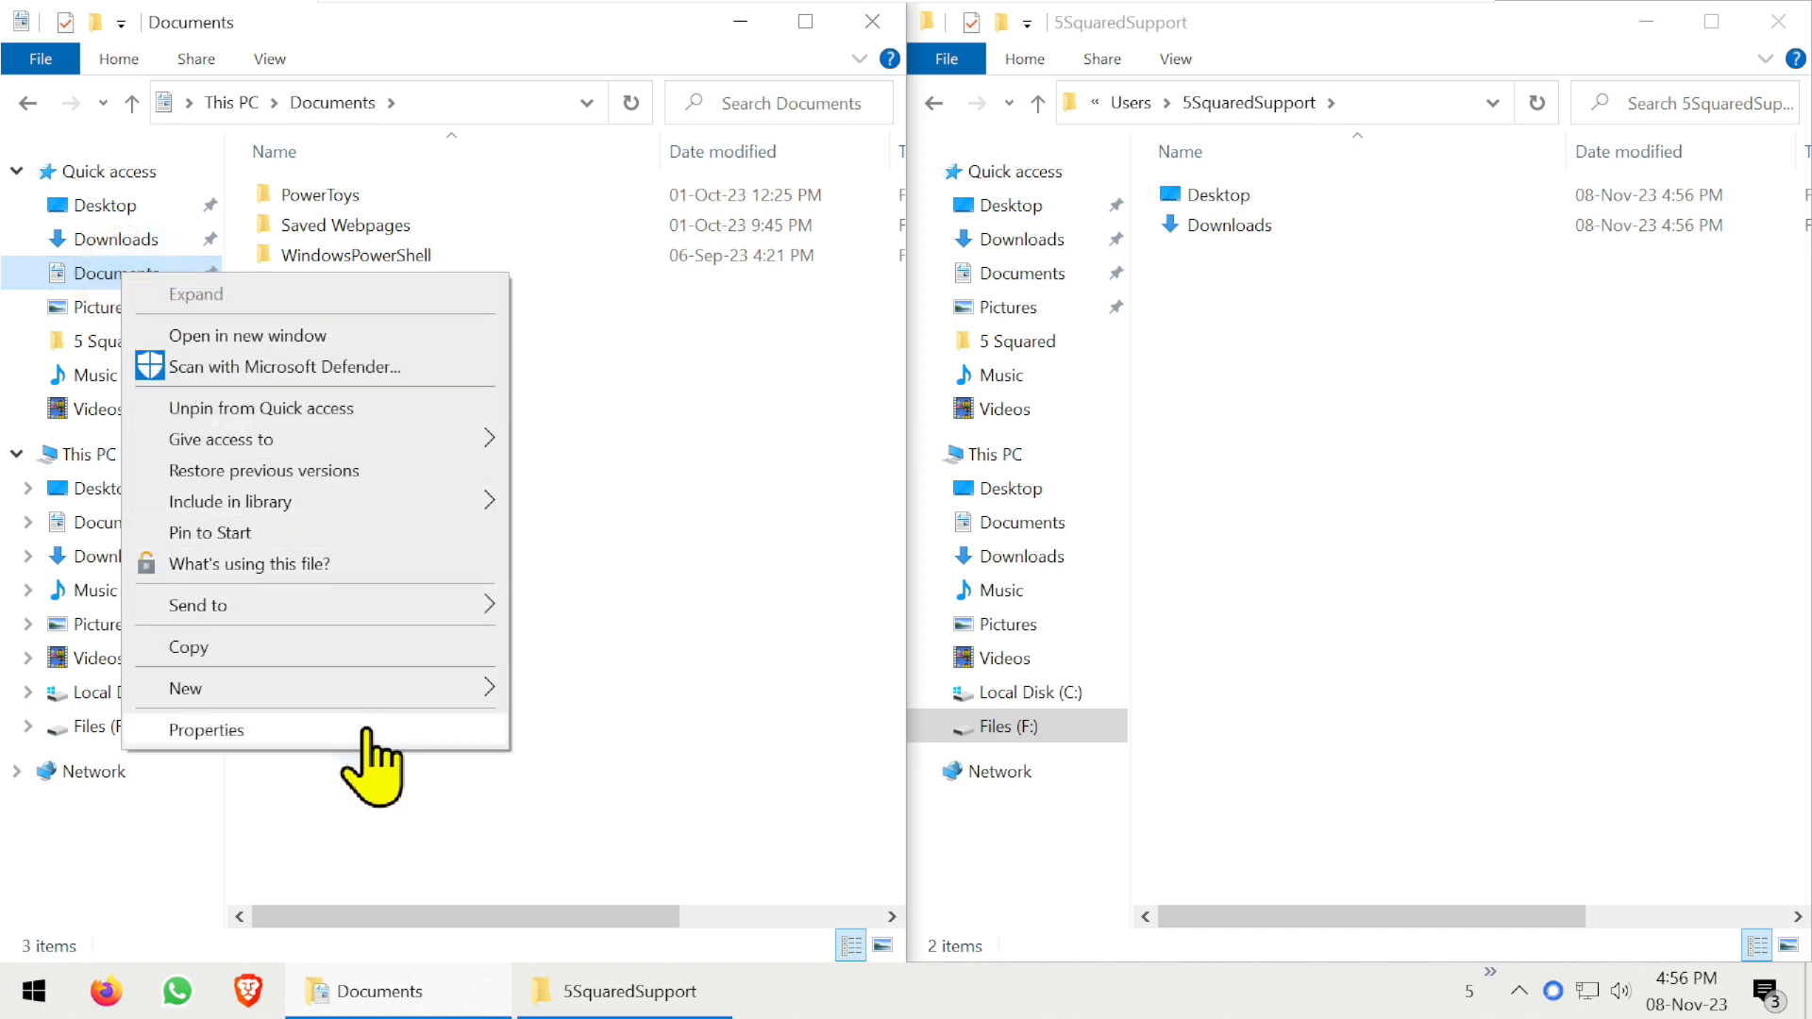
left_click(363, 732)
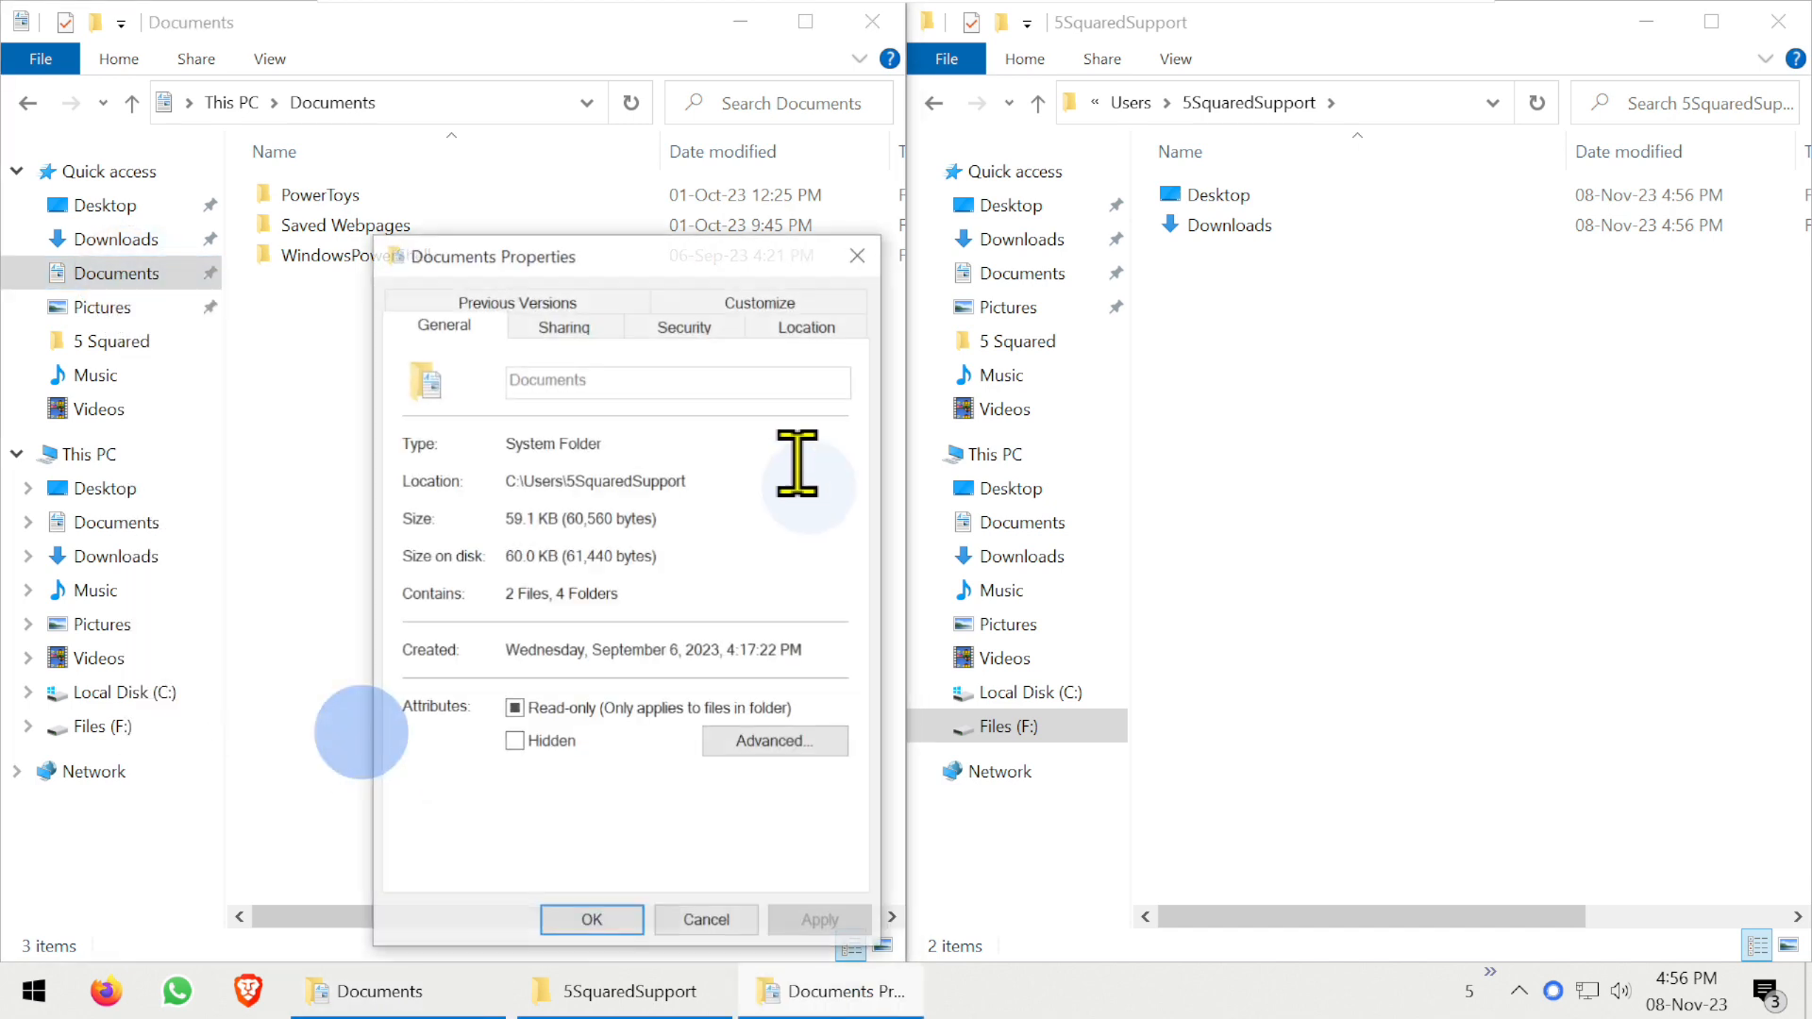
left_click(794, 326)
left_click(450, 541)
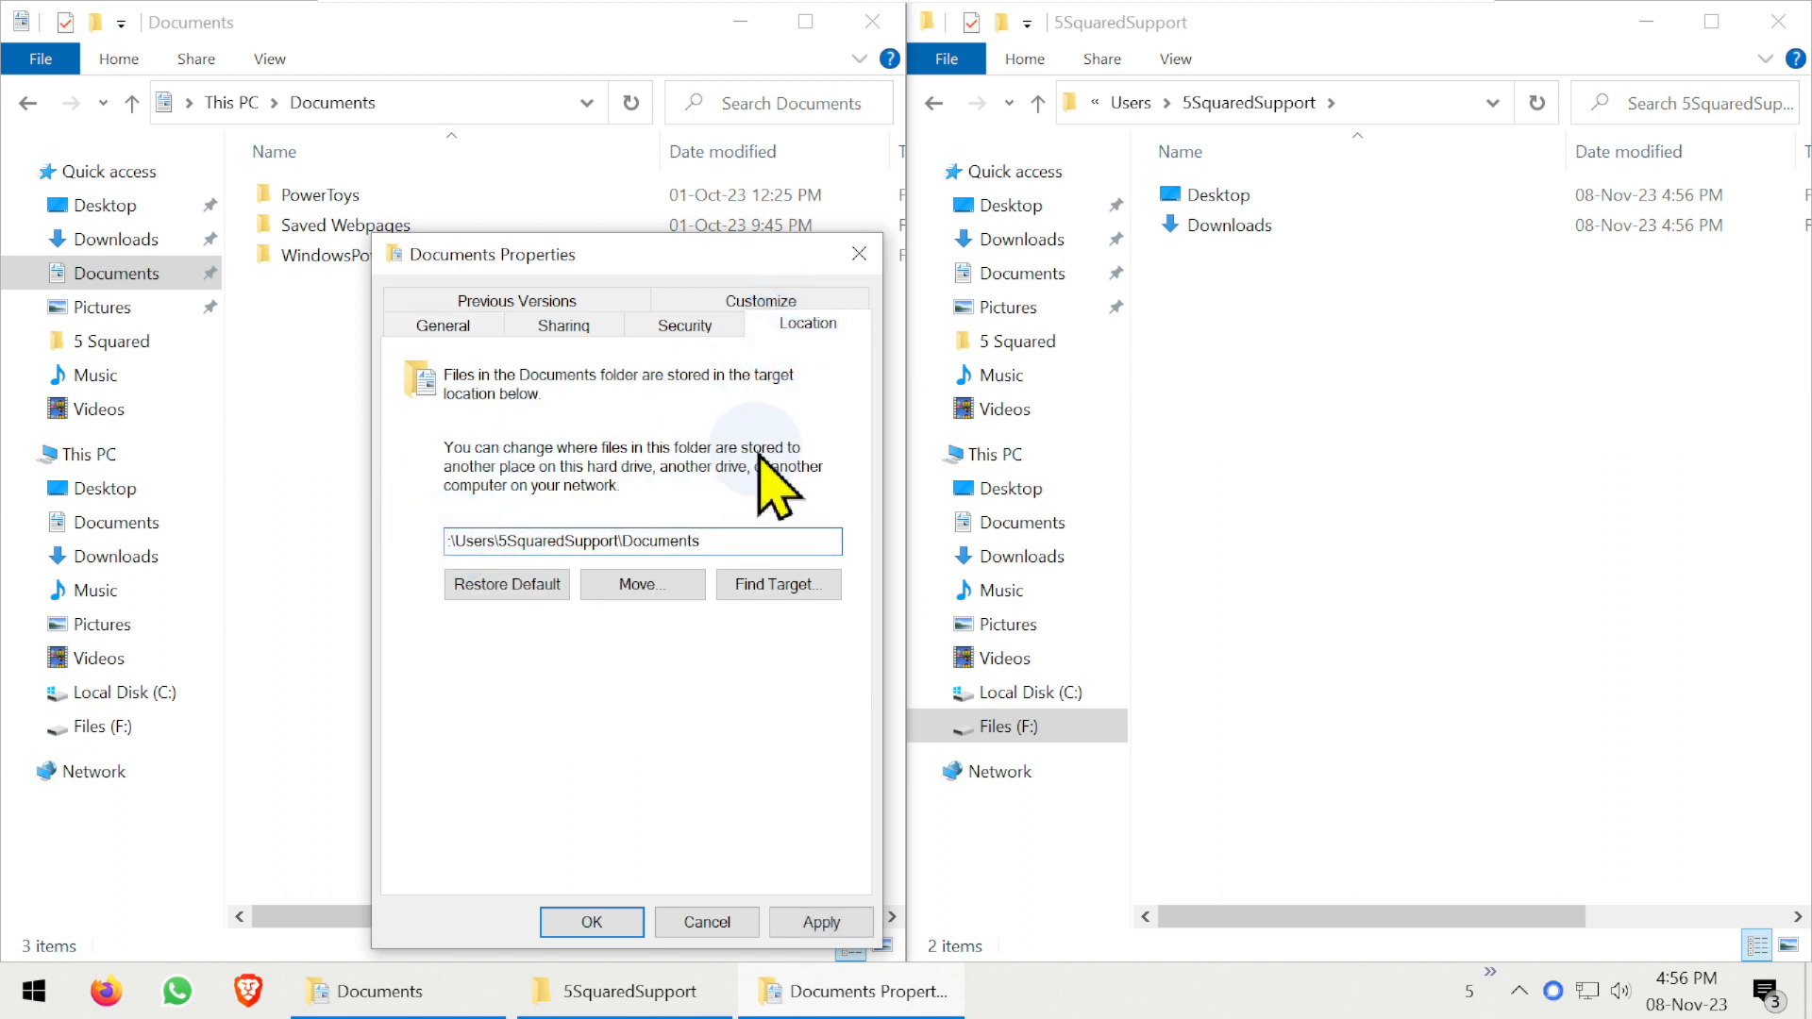
left_click(614, 924)
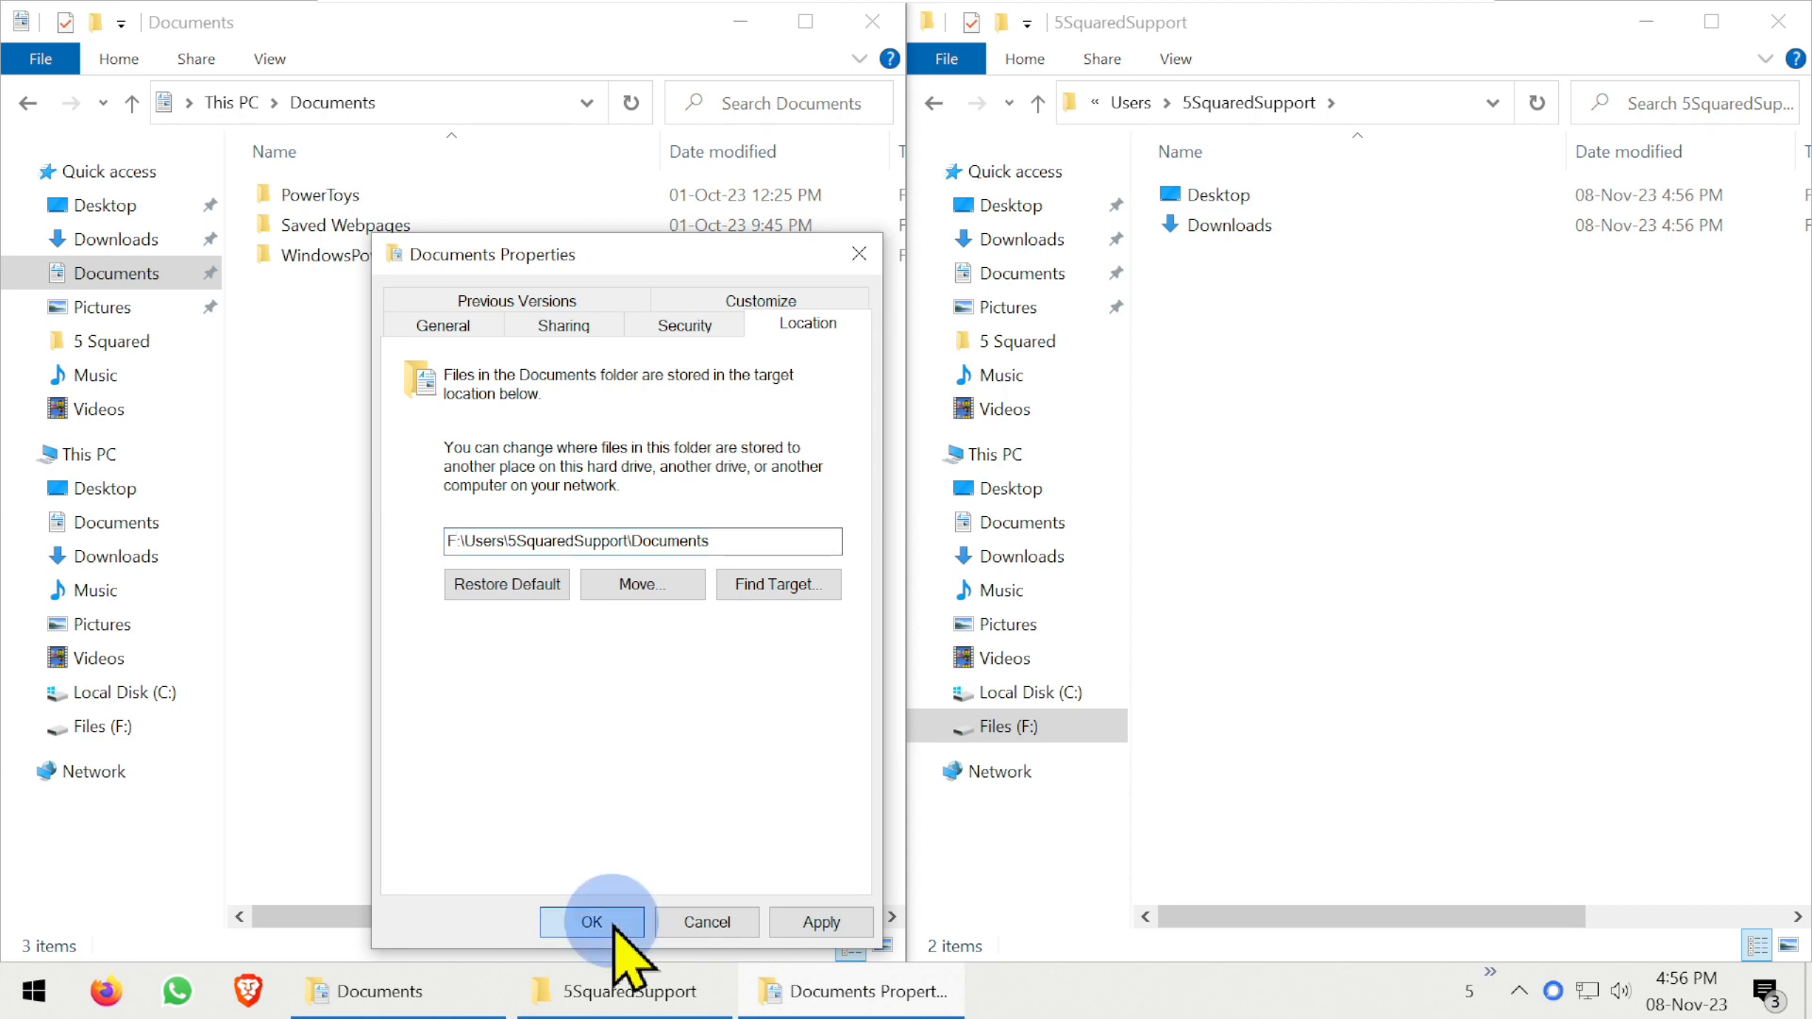
left_click(928, 540)
left_click(1005, 558)
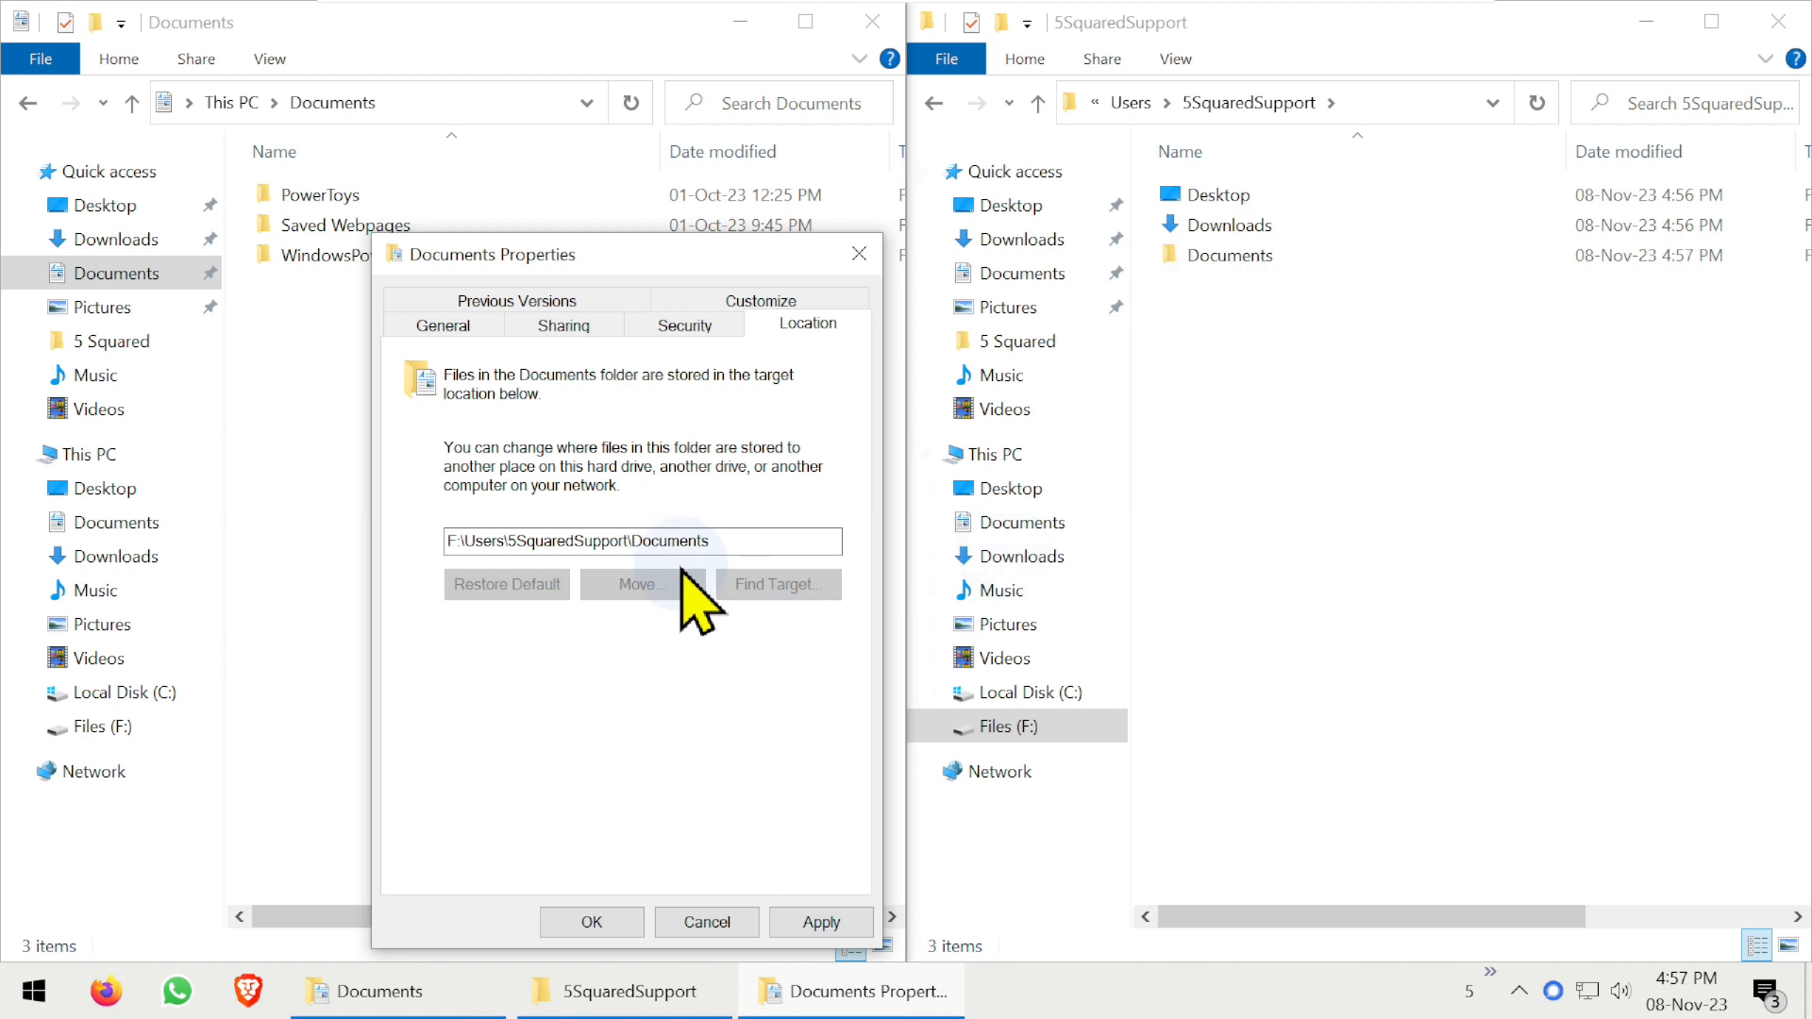
left_click(604, 919)
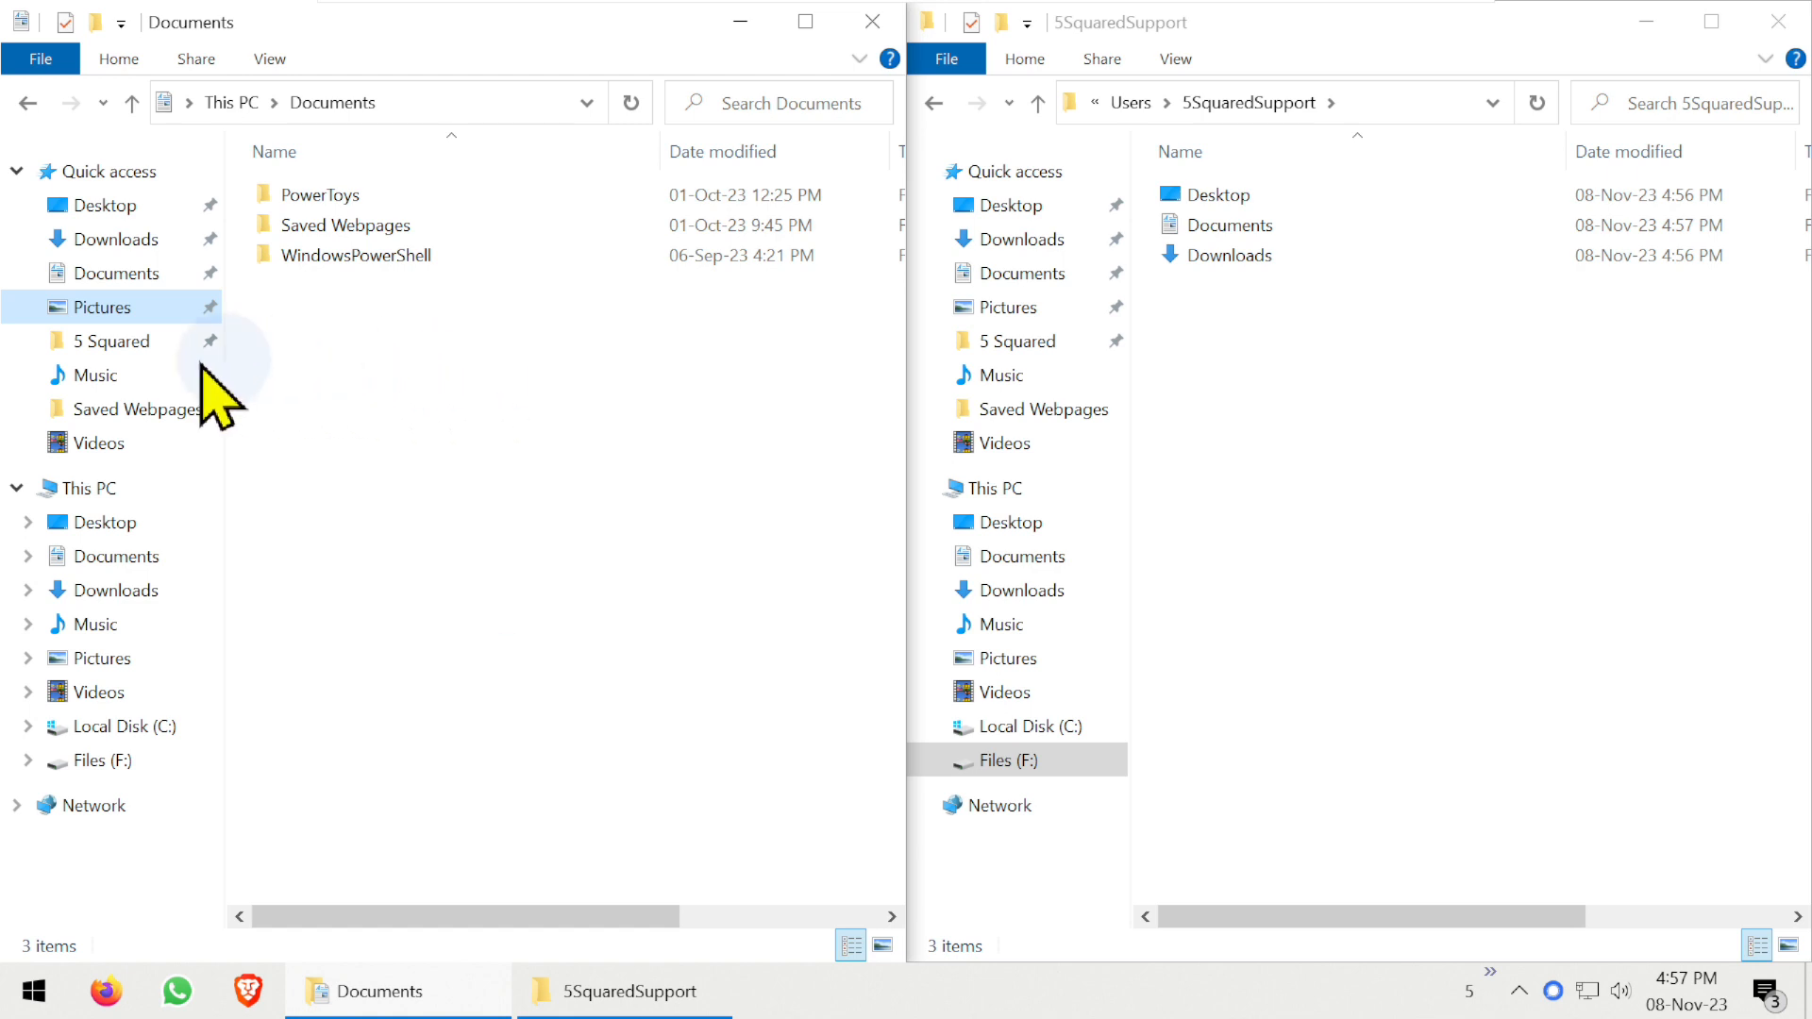
Step: Relocate the Music folder to F:\Users\5SquaredSupport\Music, creating the missing folder and moving all existing files there
left_click(95, 375)
right_click(97, 376)
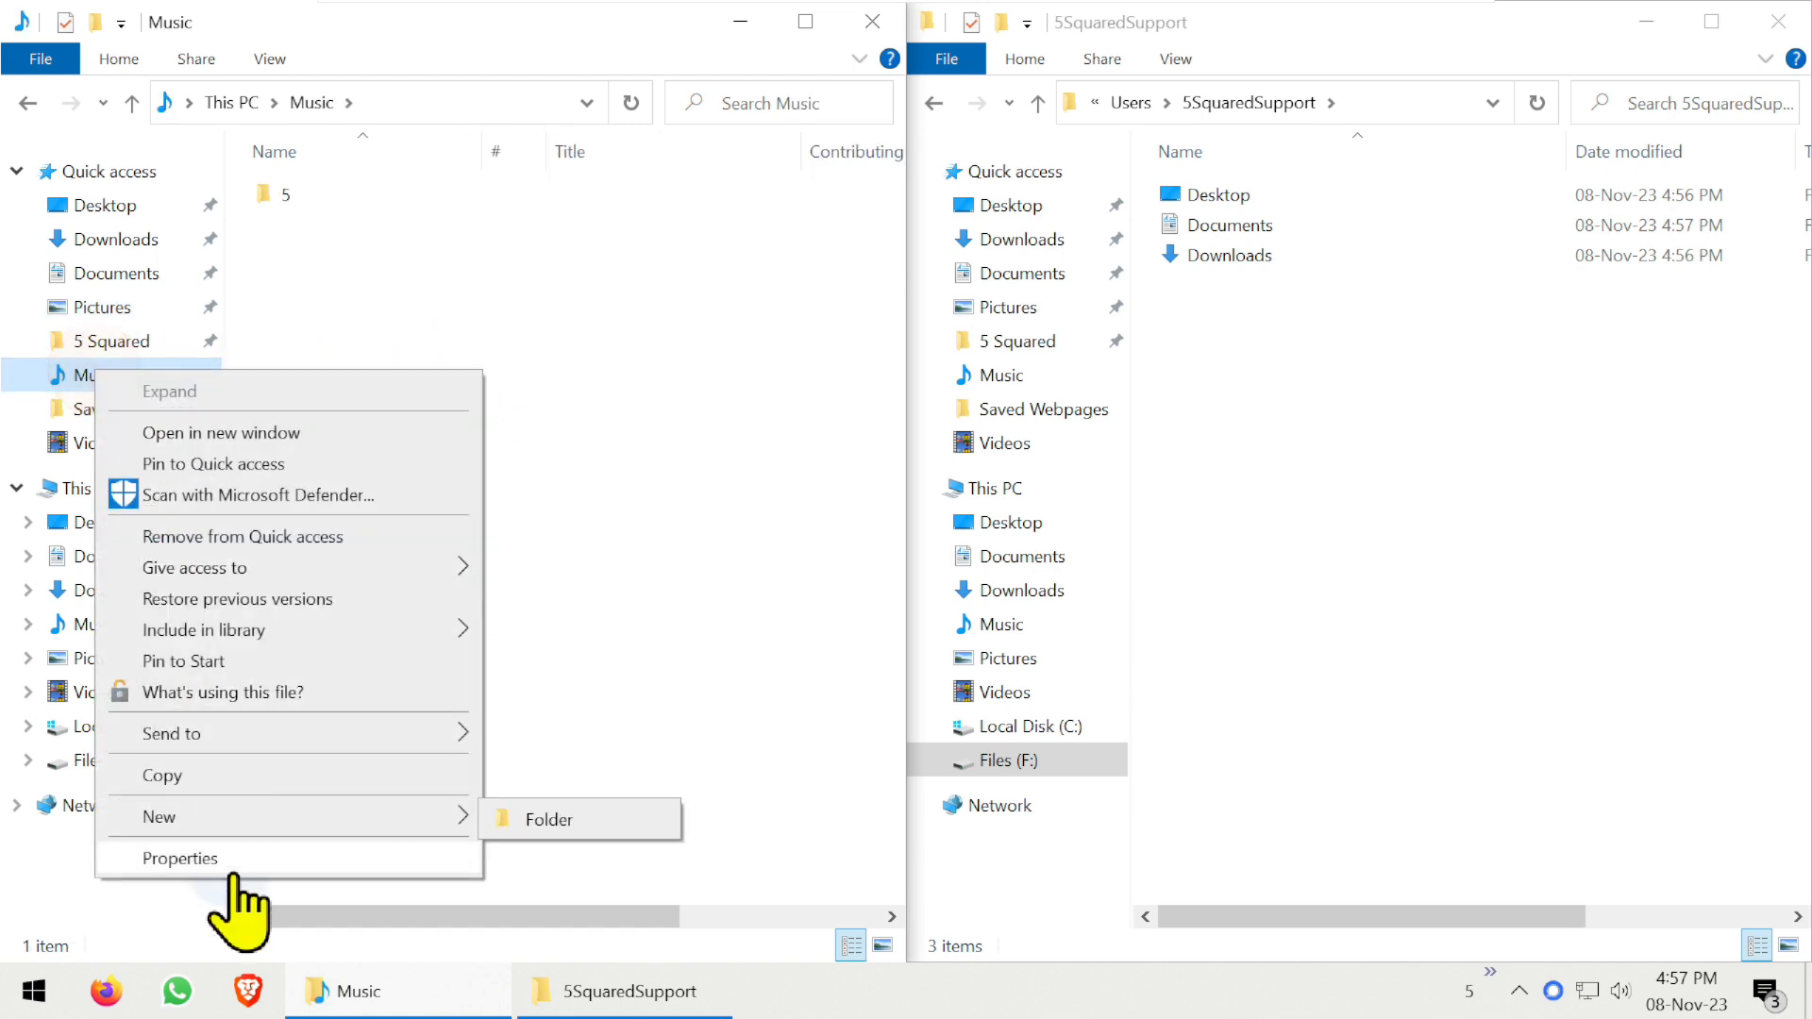
left_click(236, 859)
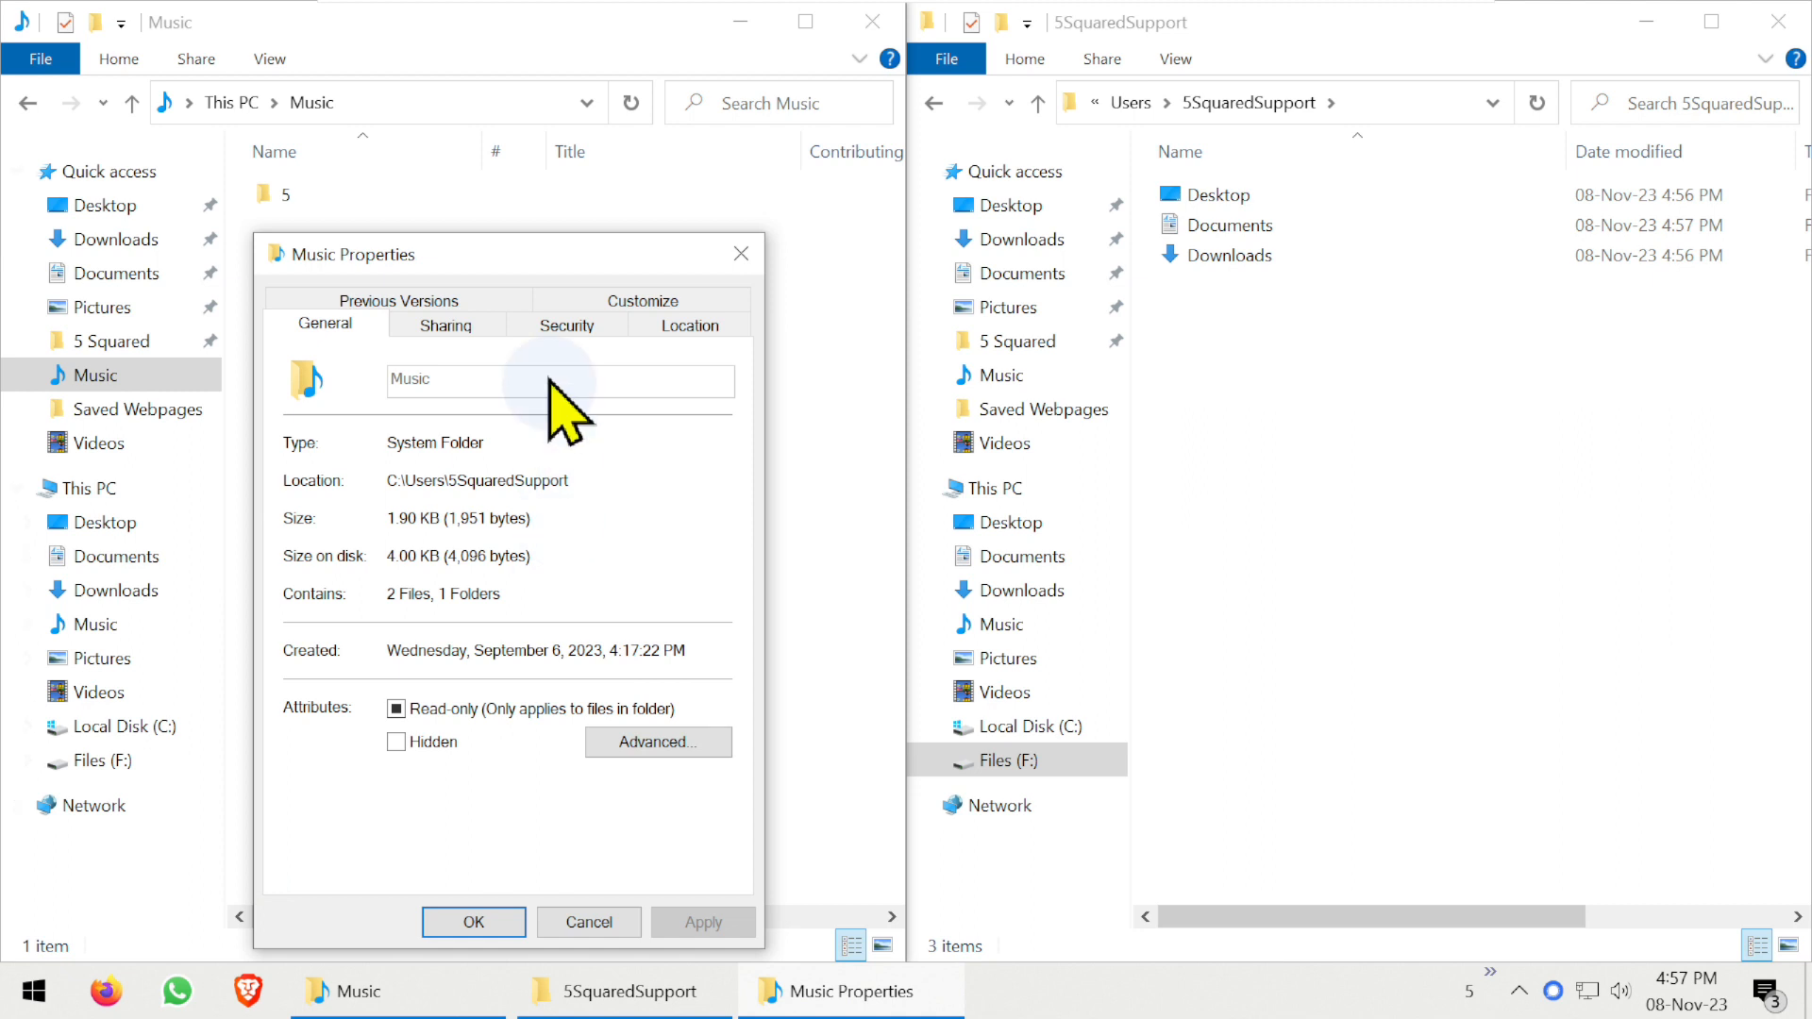
left_click(686, 324)
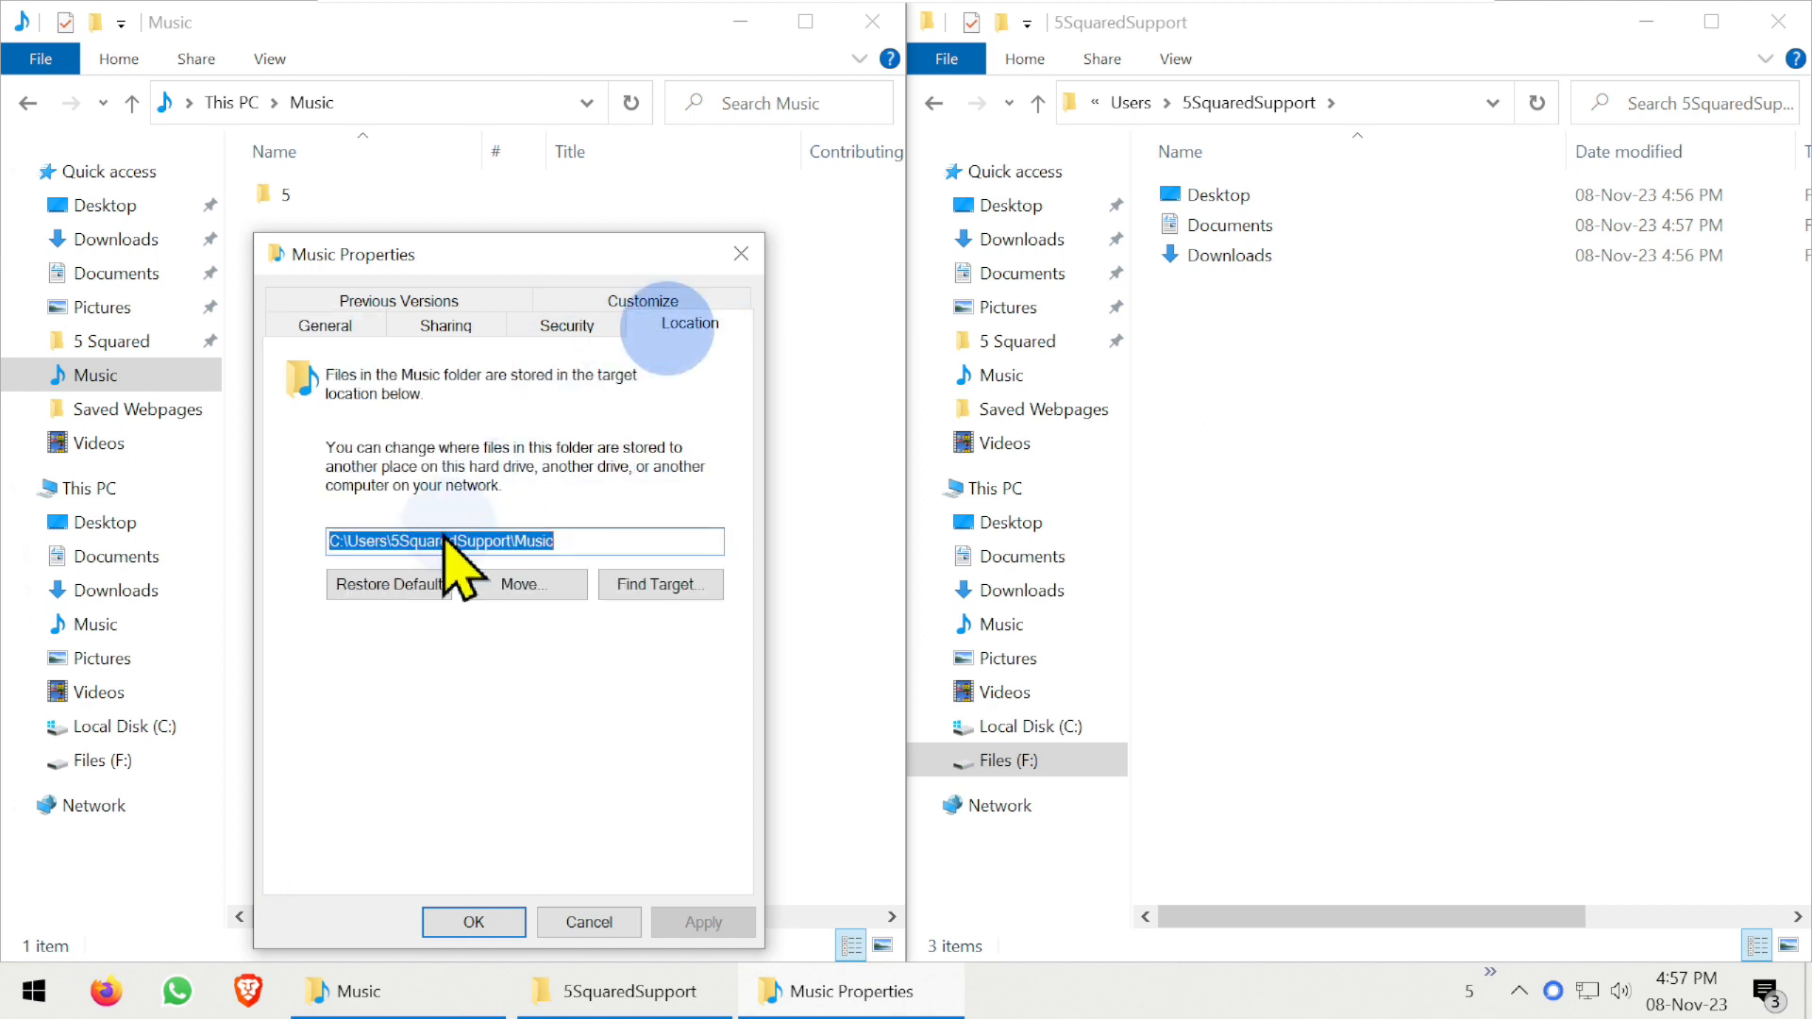
left_click(332, 540)
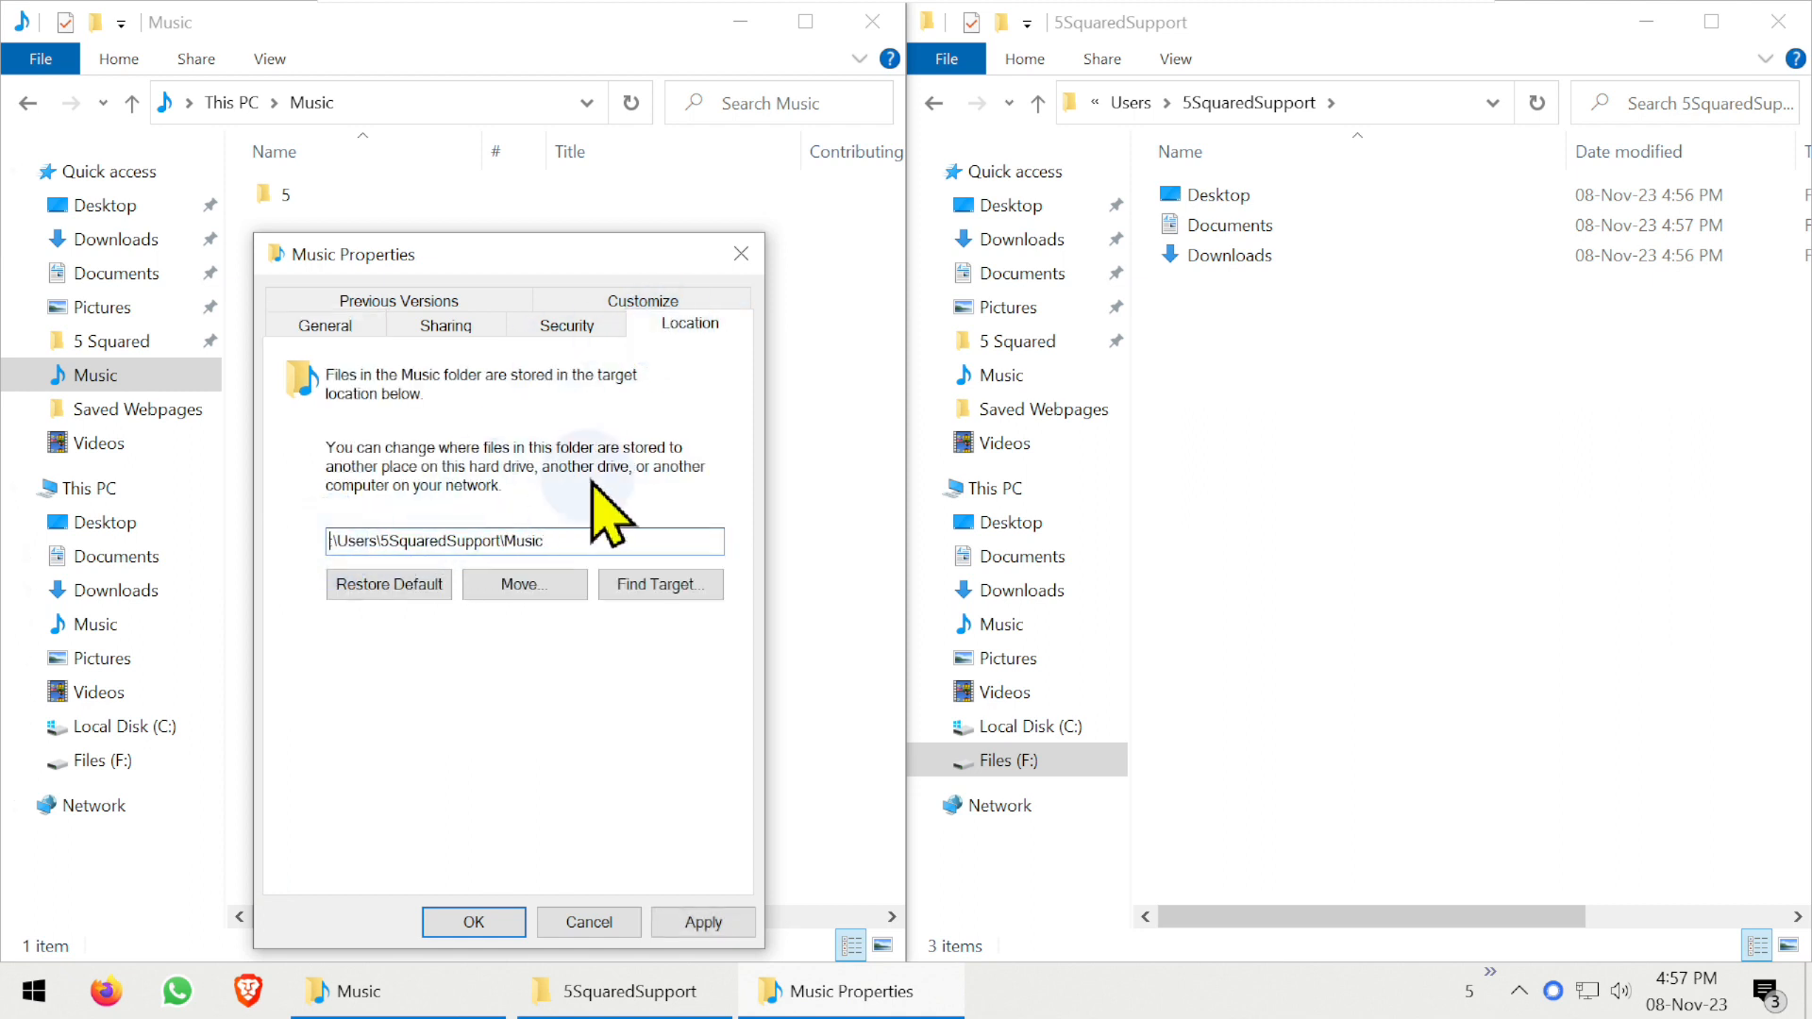
left_click(474, 922)
left_click(898, 536)
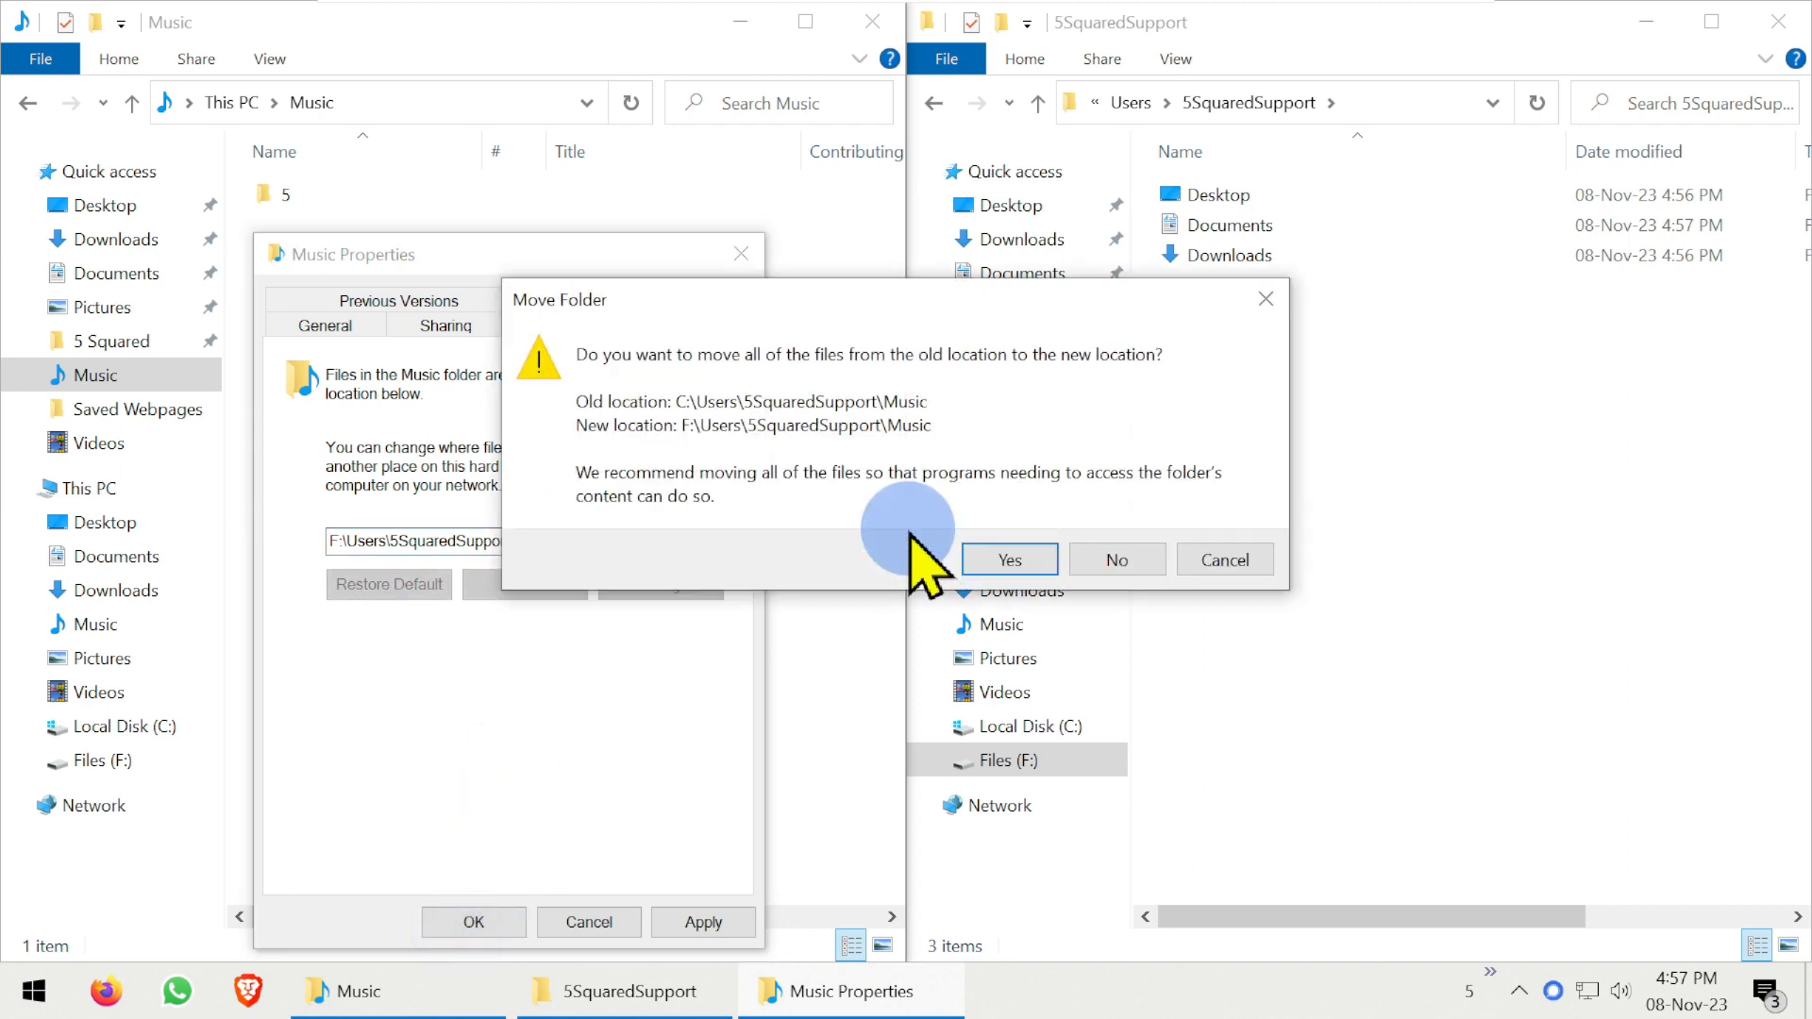
left_click(1003, 556)
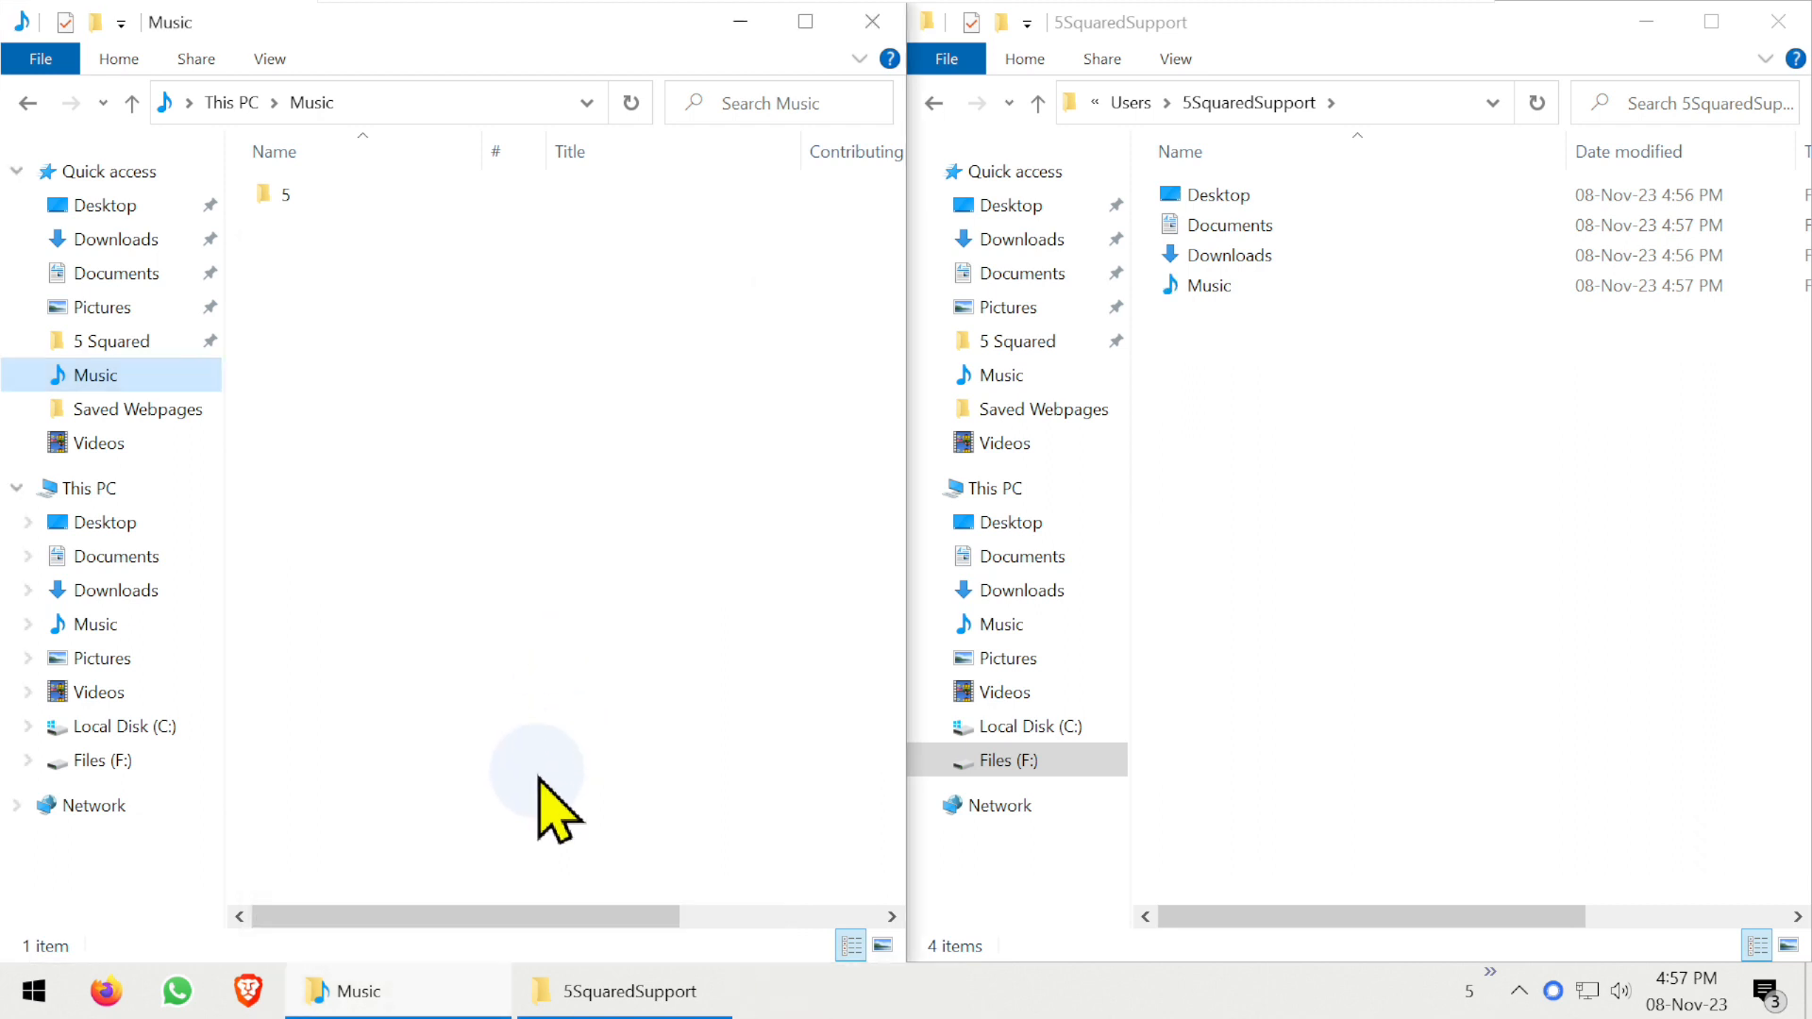
Step: Relocate the Videos folder to F:\Users\5SquaredSupport\Videos, creating the missing folder and moving all existing files there
left_click(98, 443)
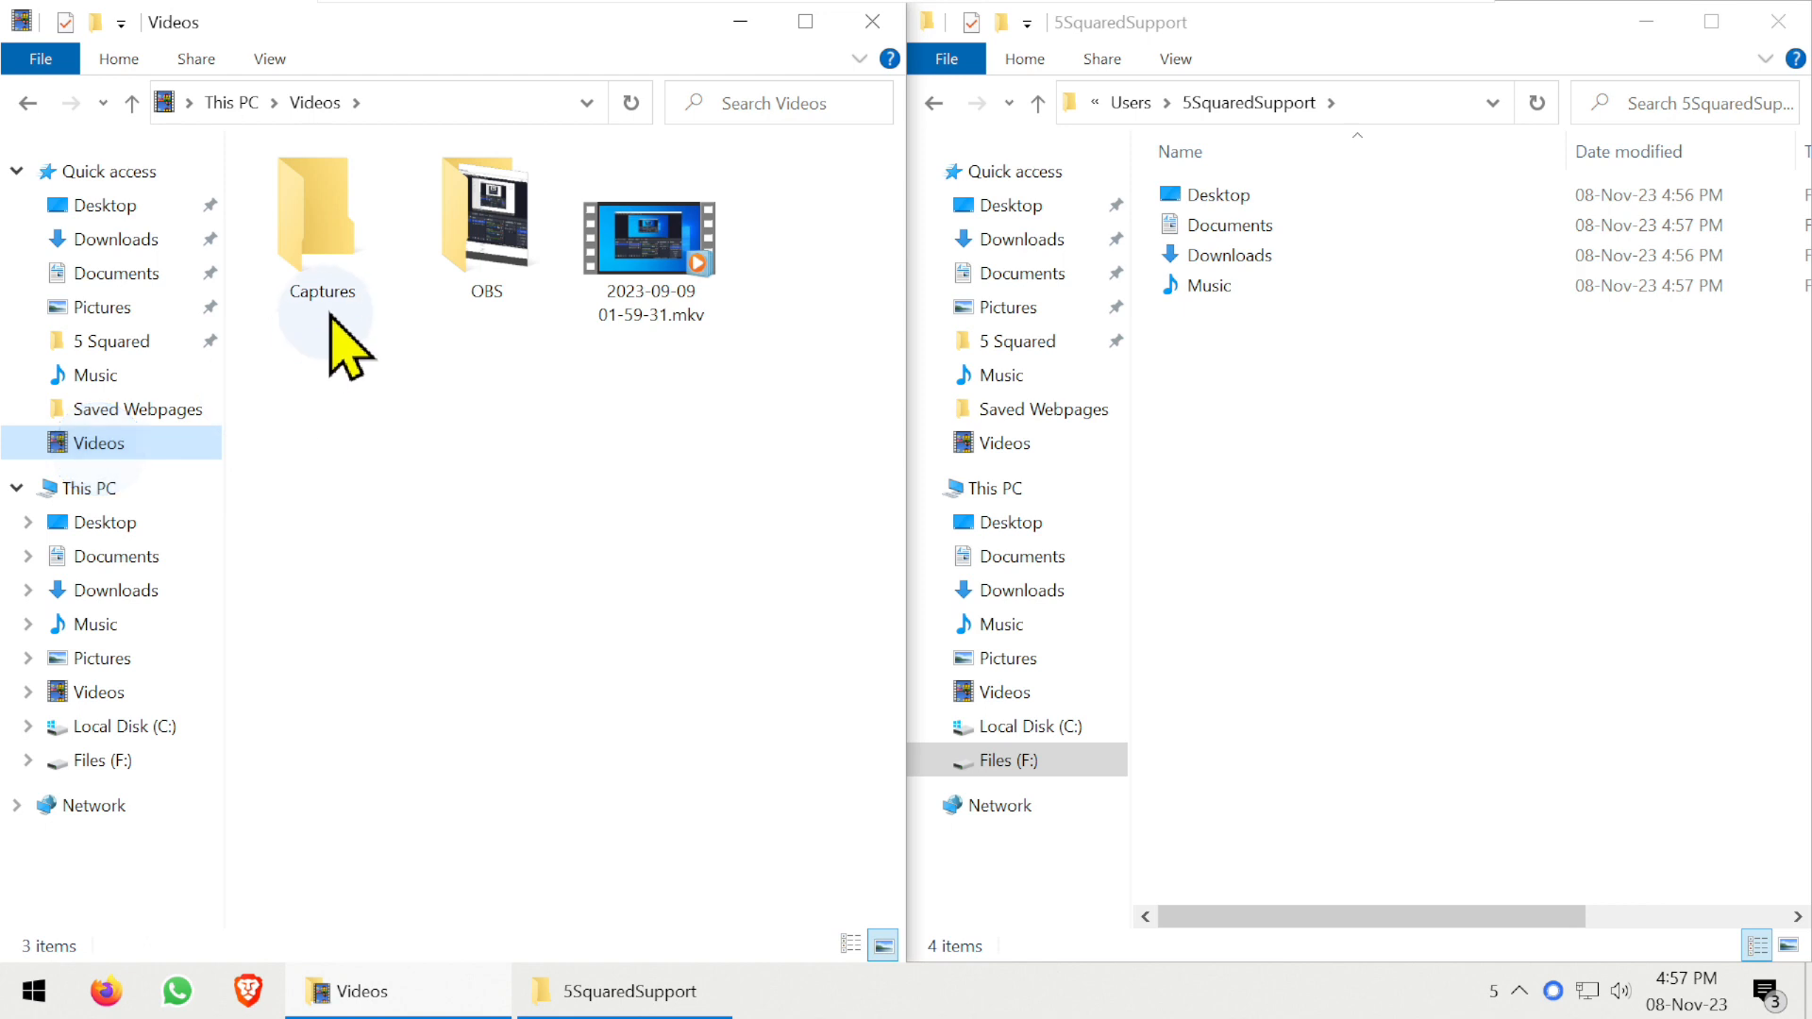
right_click(115, 438)
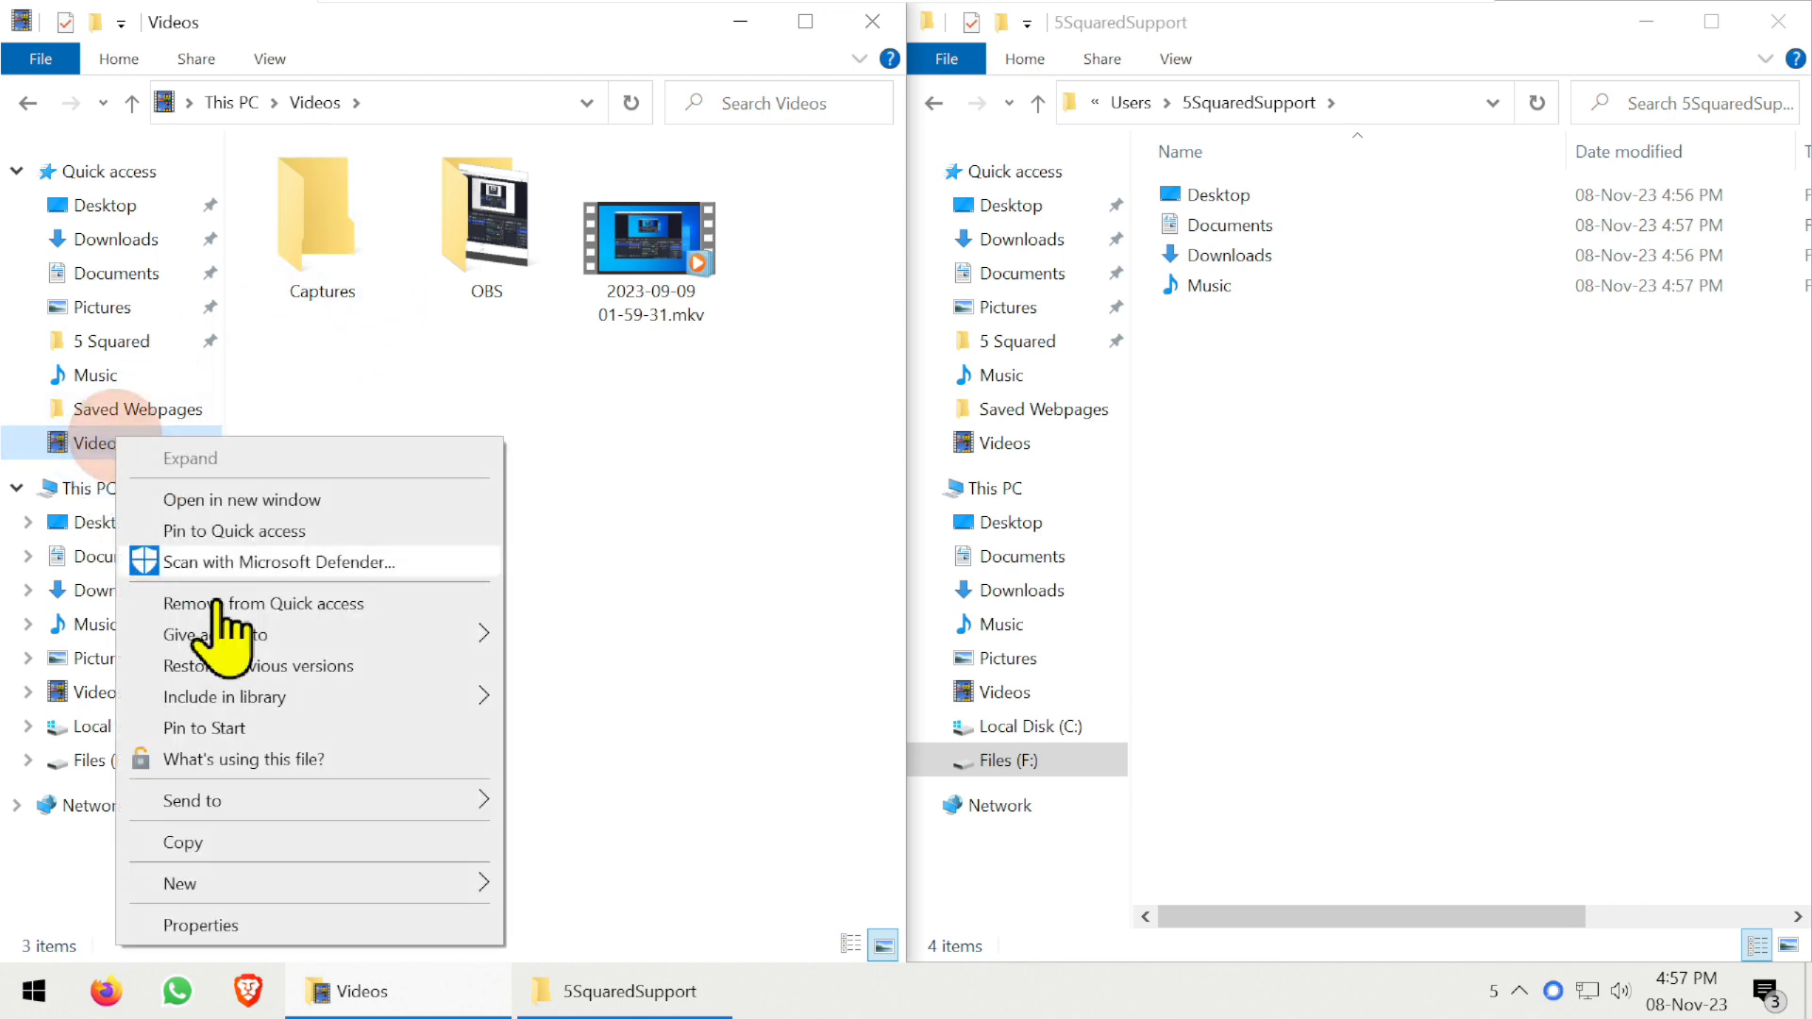
left_click(200, 925)
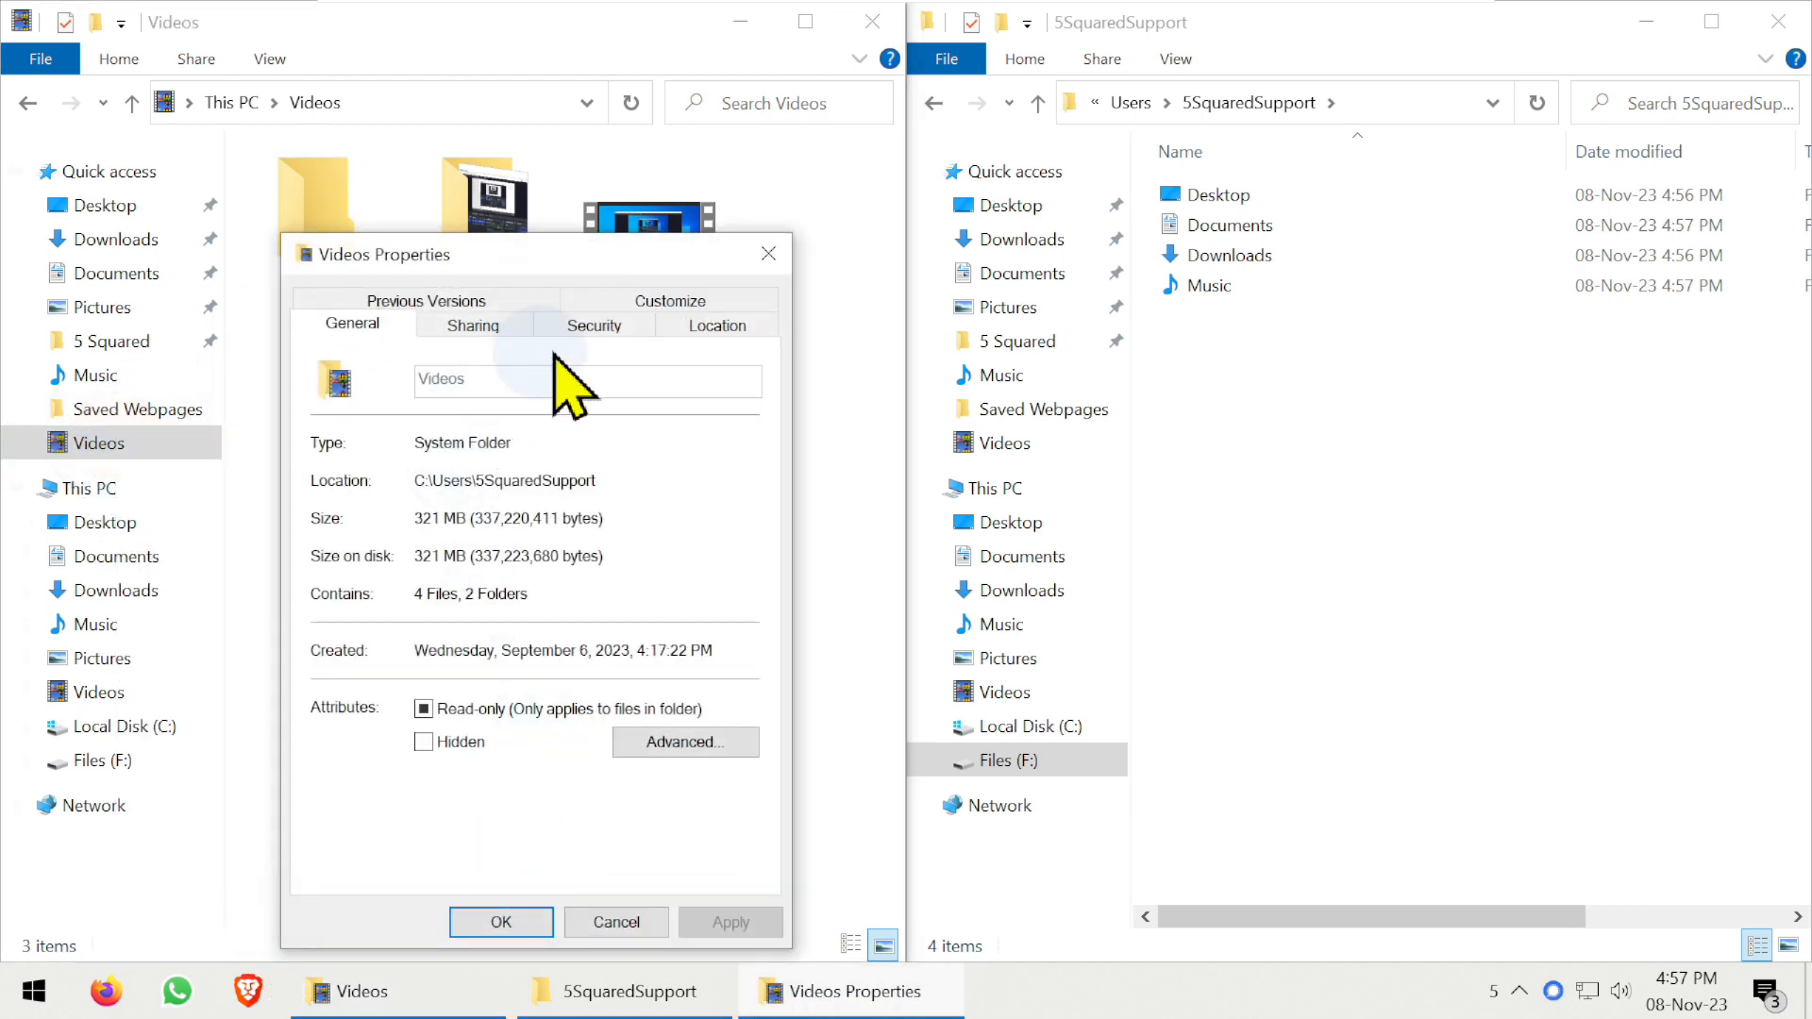
left_click(715, 328)
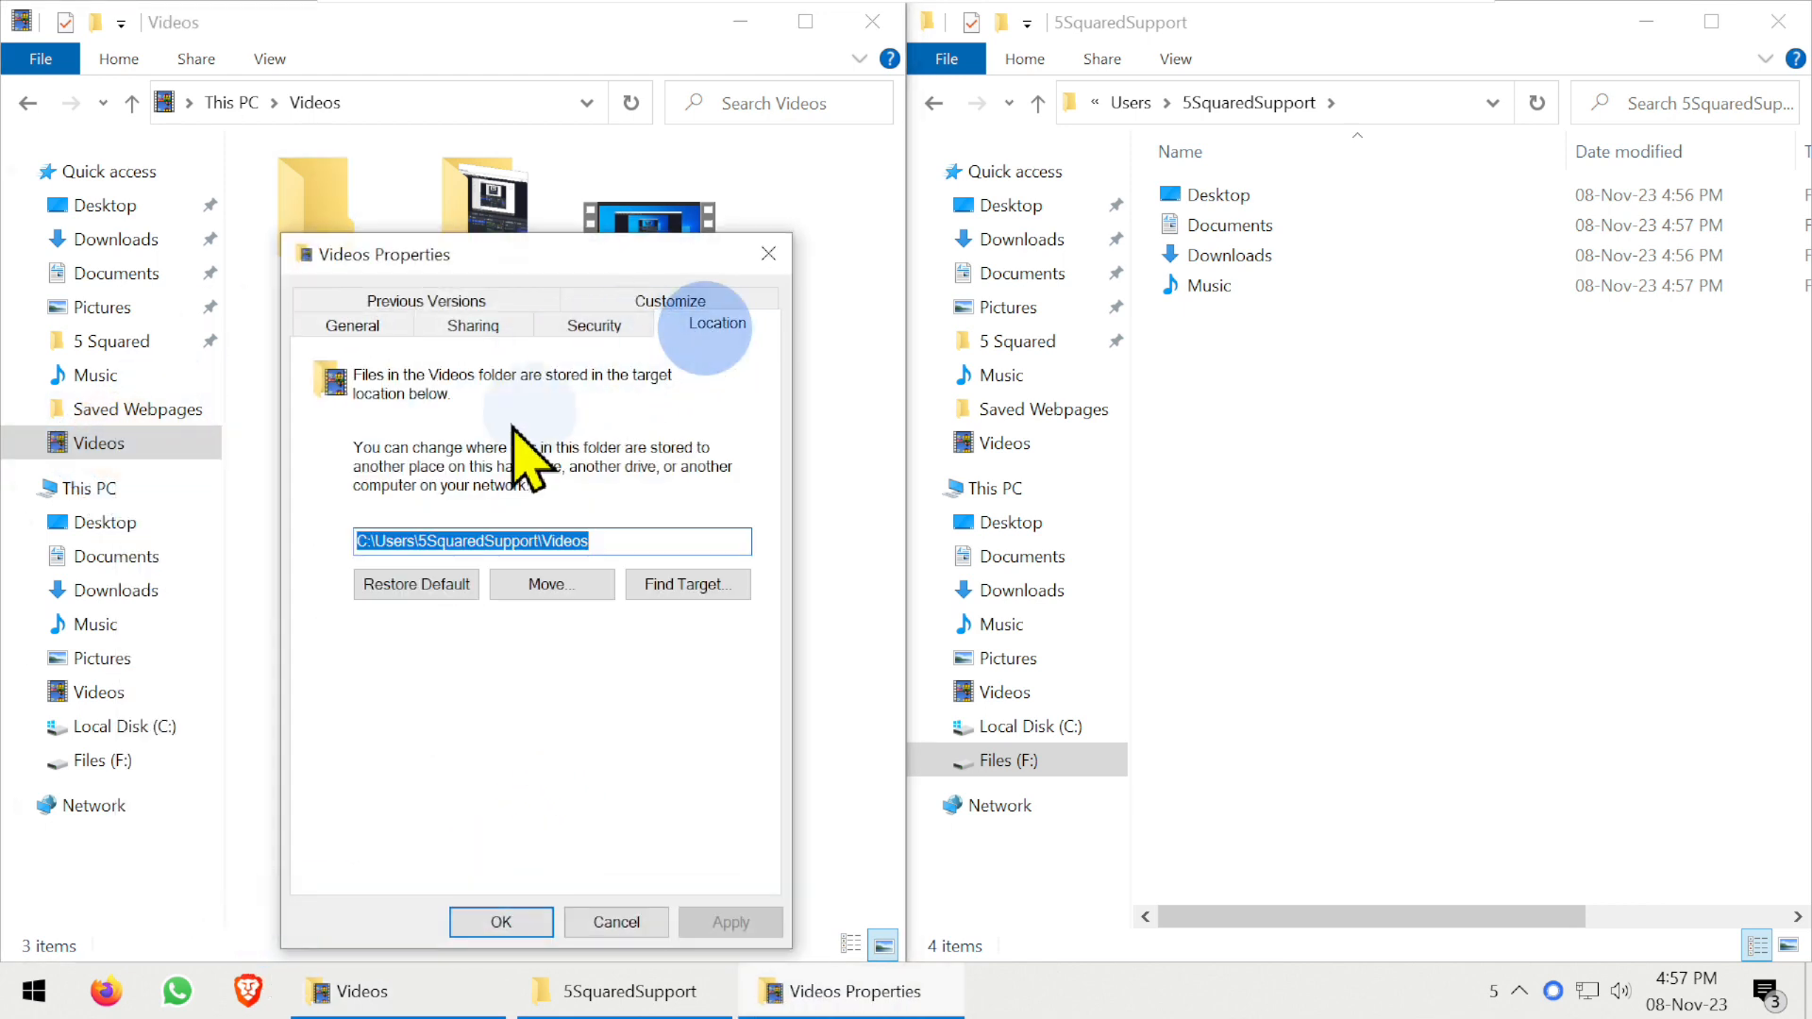
left_click(360, 540)
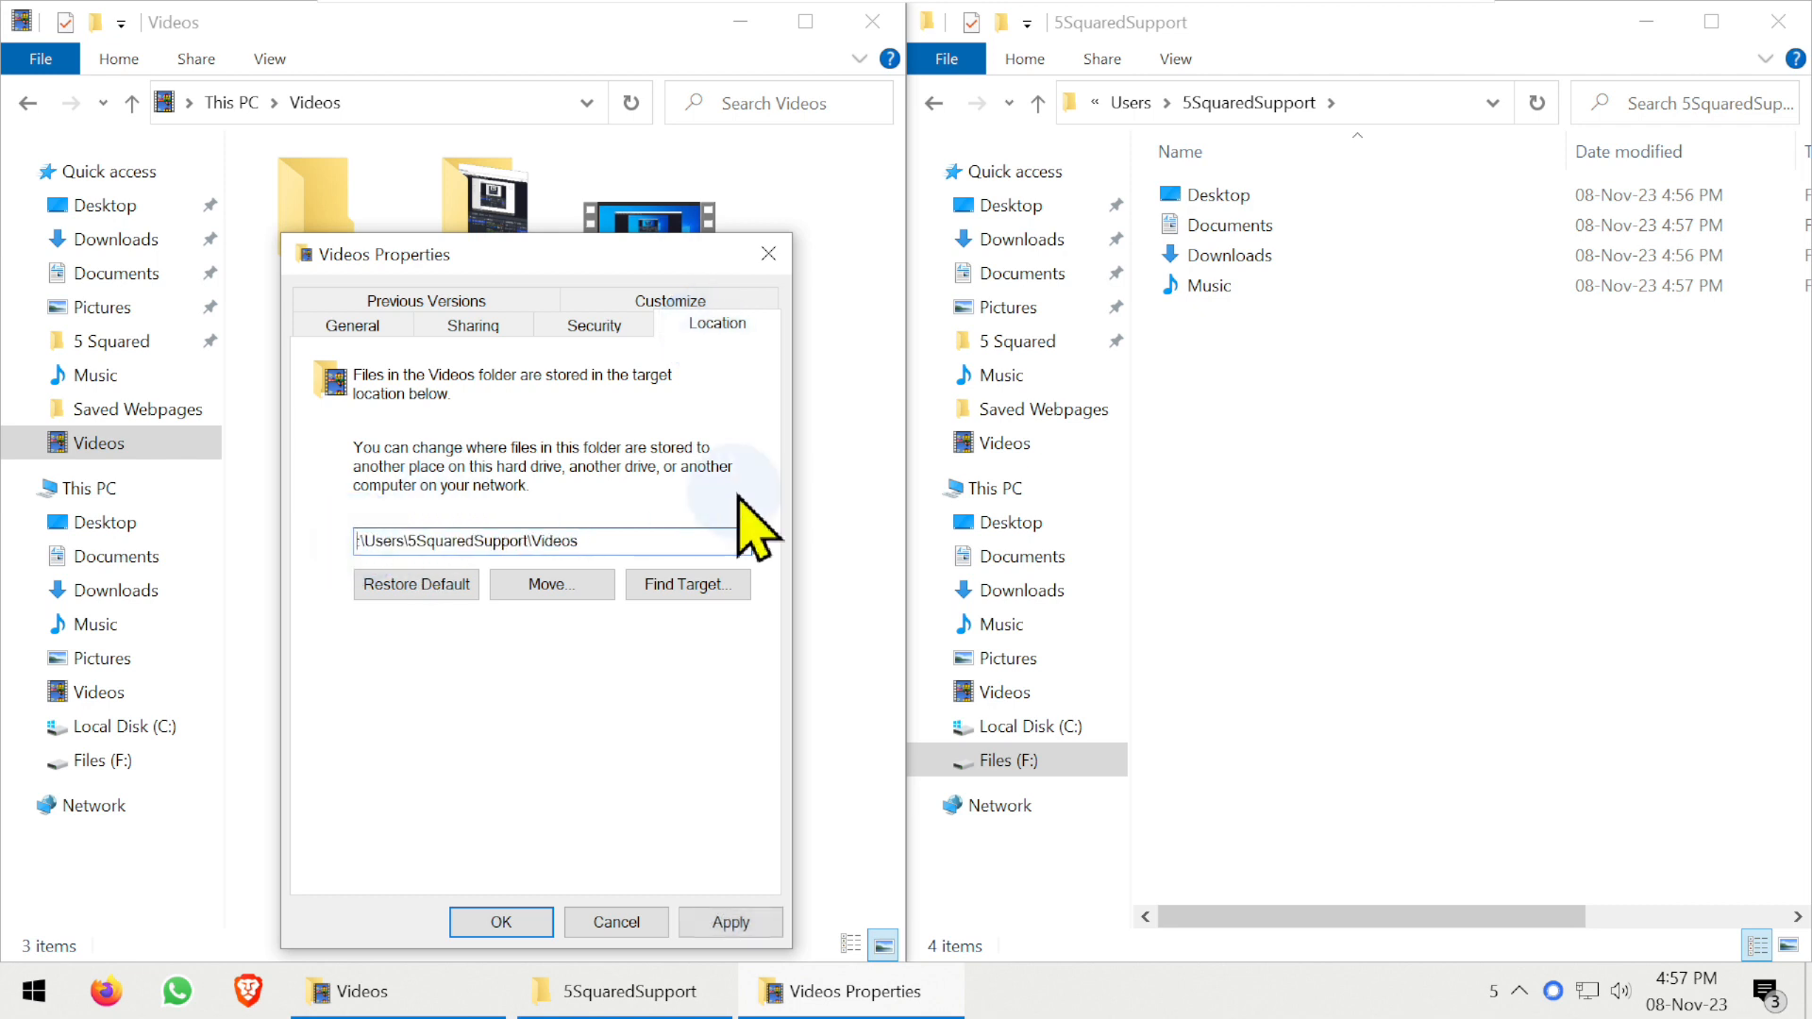
left_click(501, 922)
left_click(910, 534)
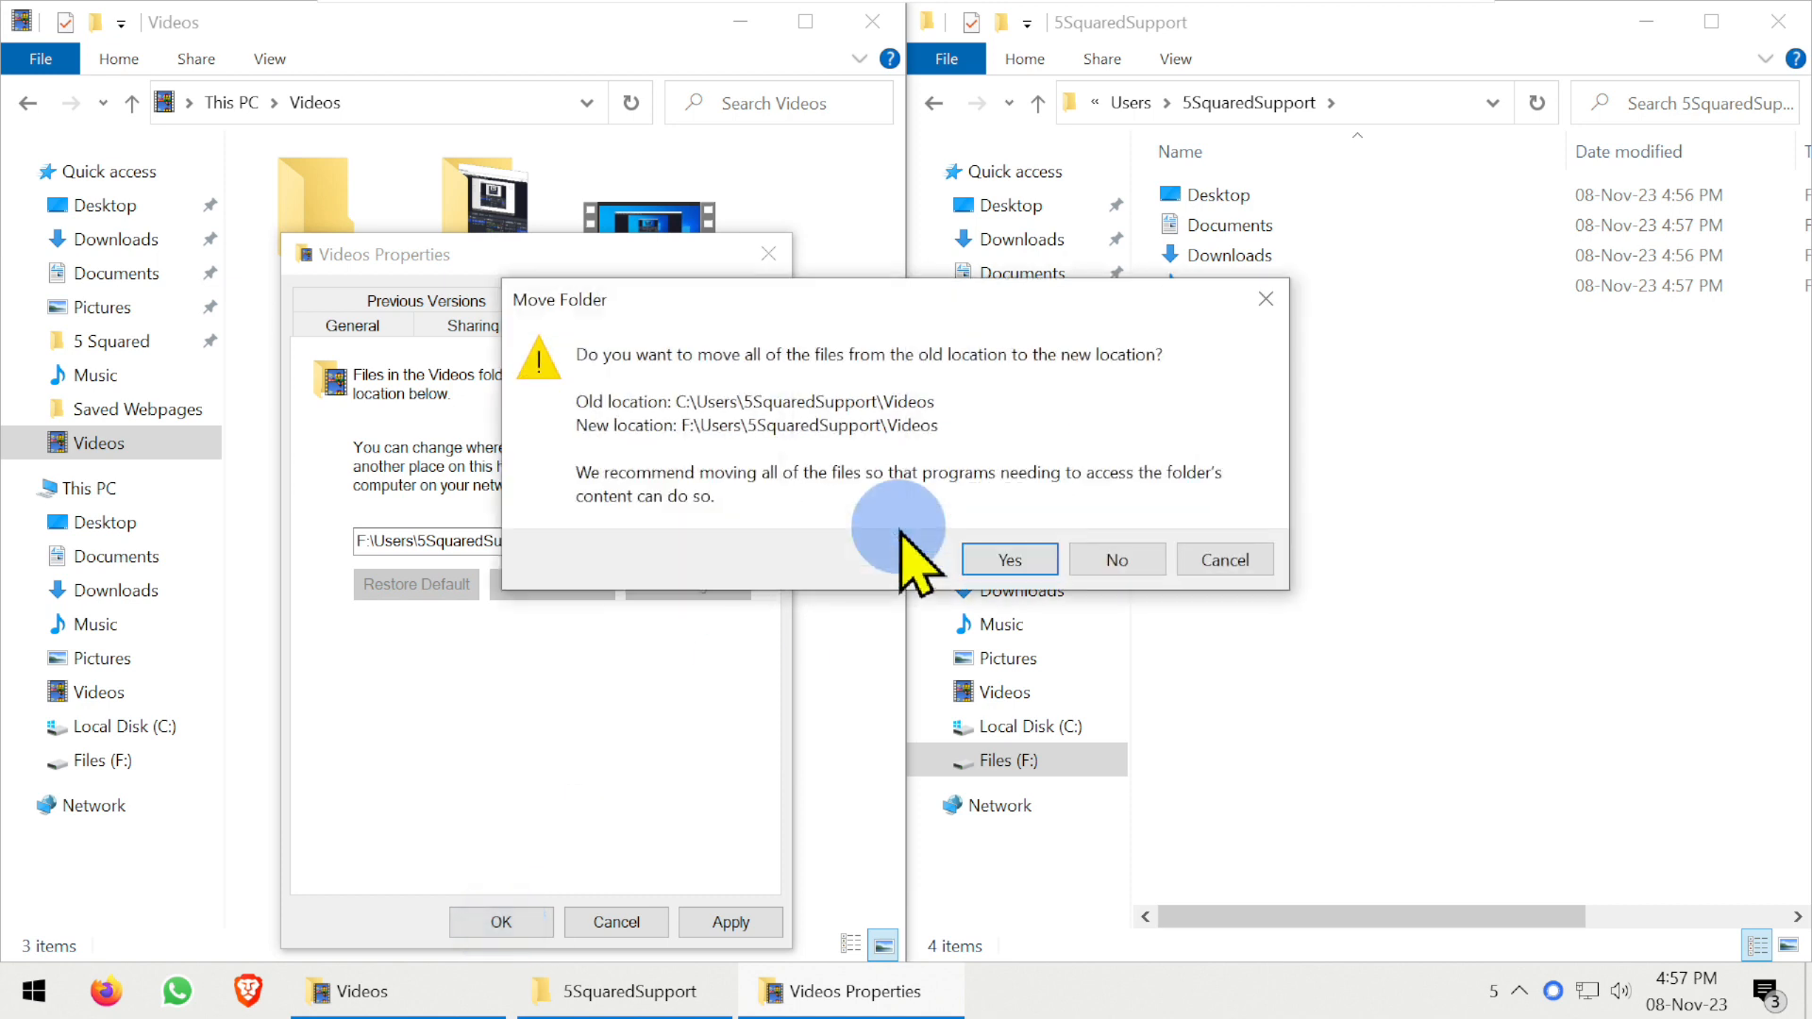
left_click(991, 555)
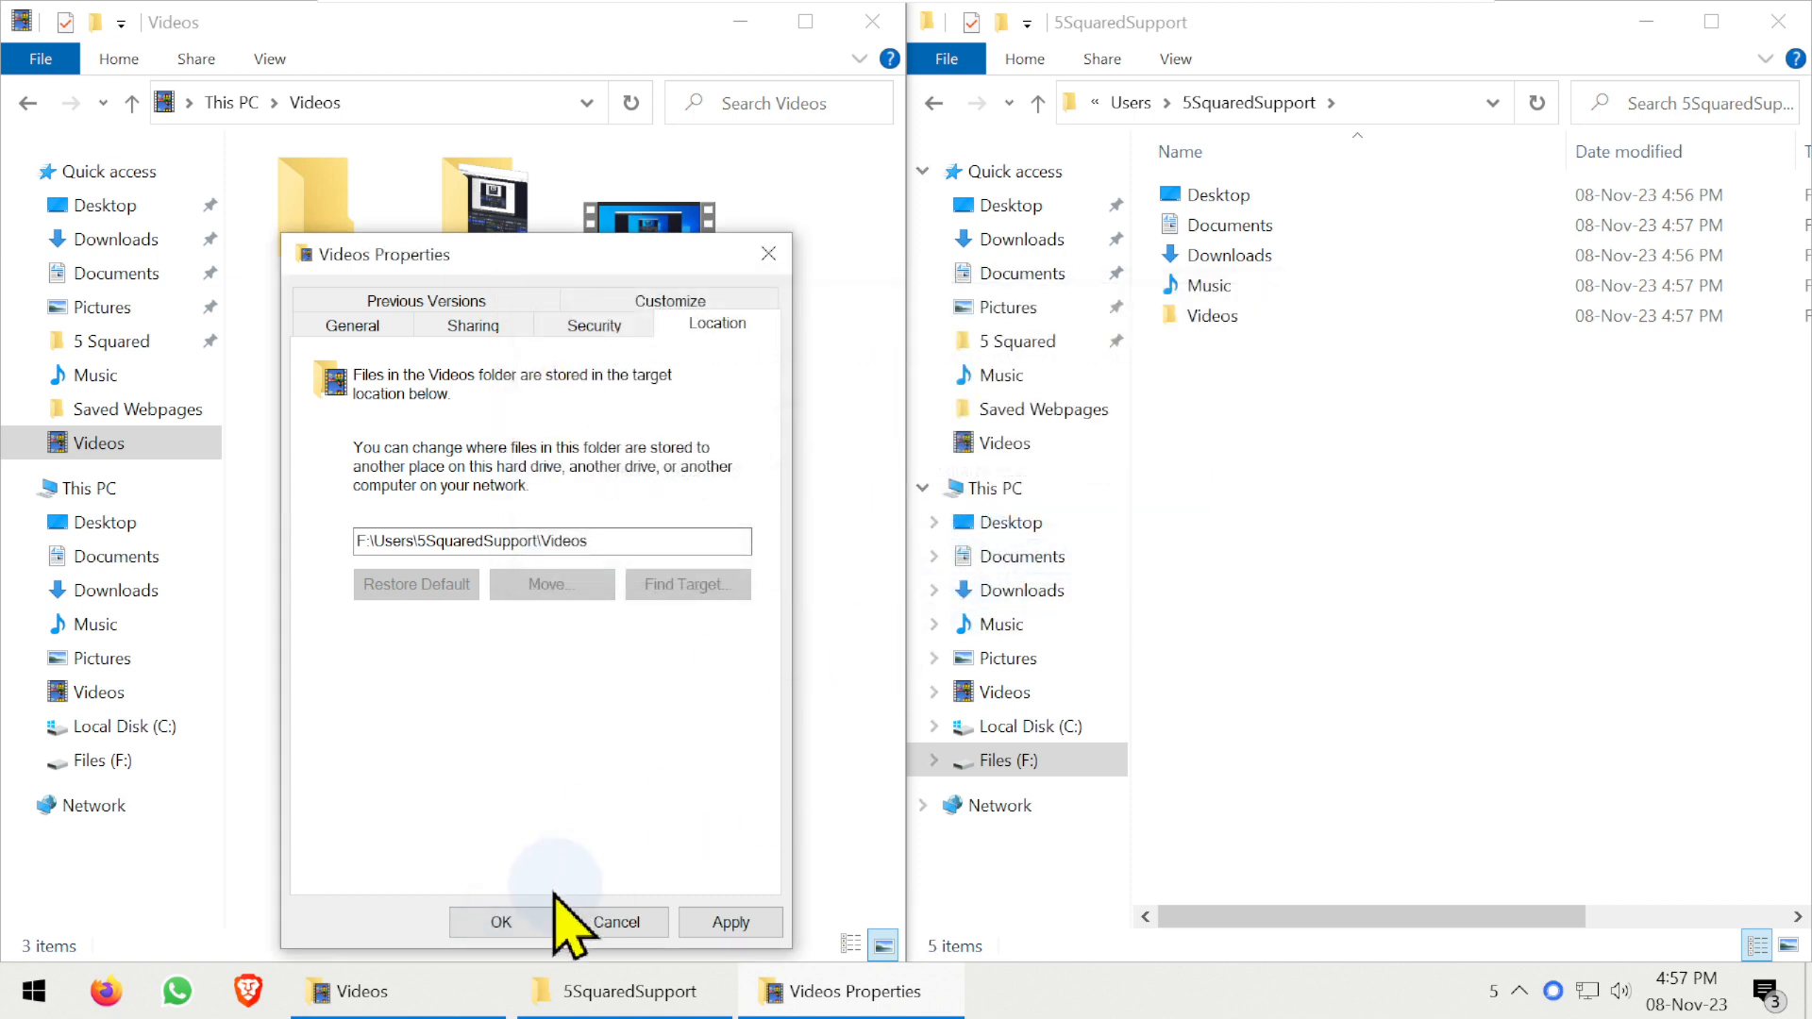
left_click(519, 920)
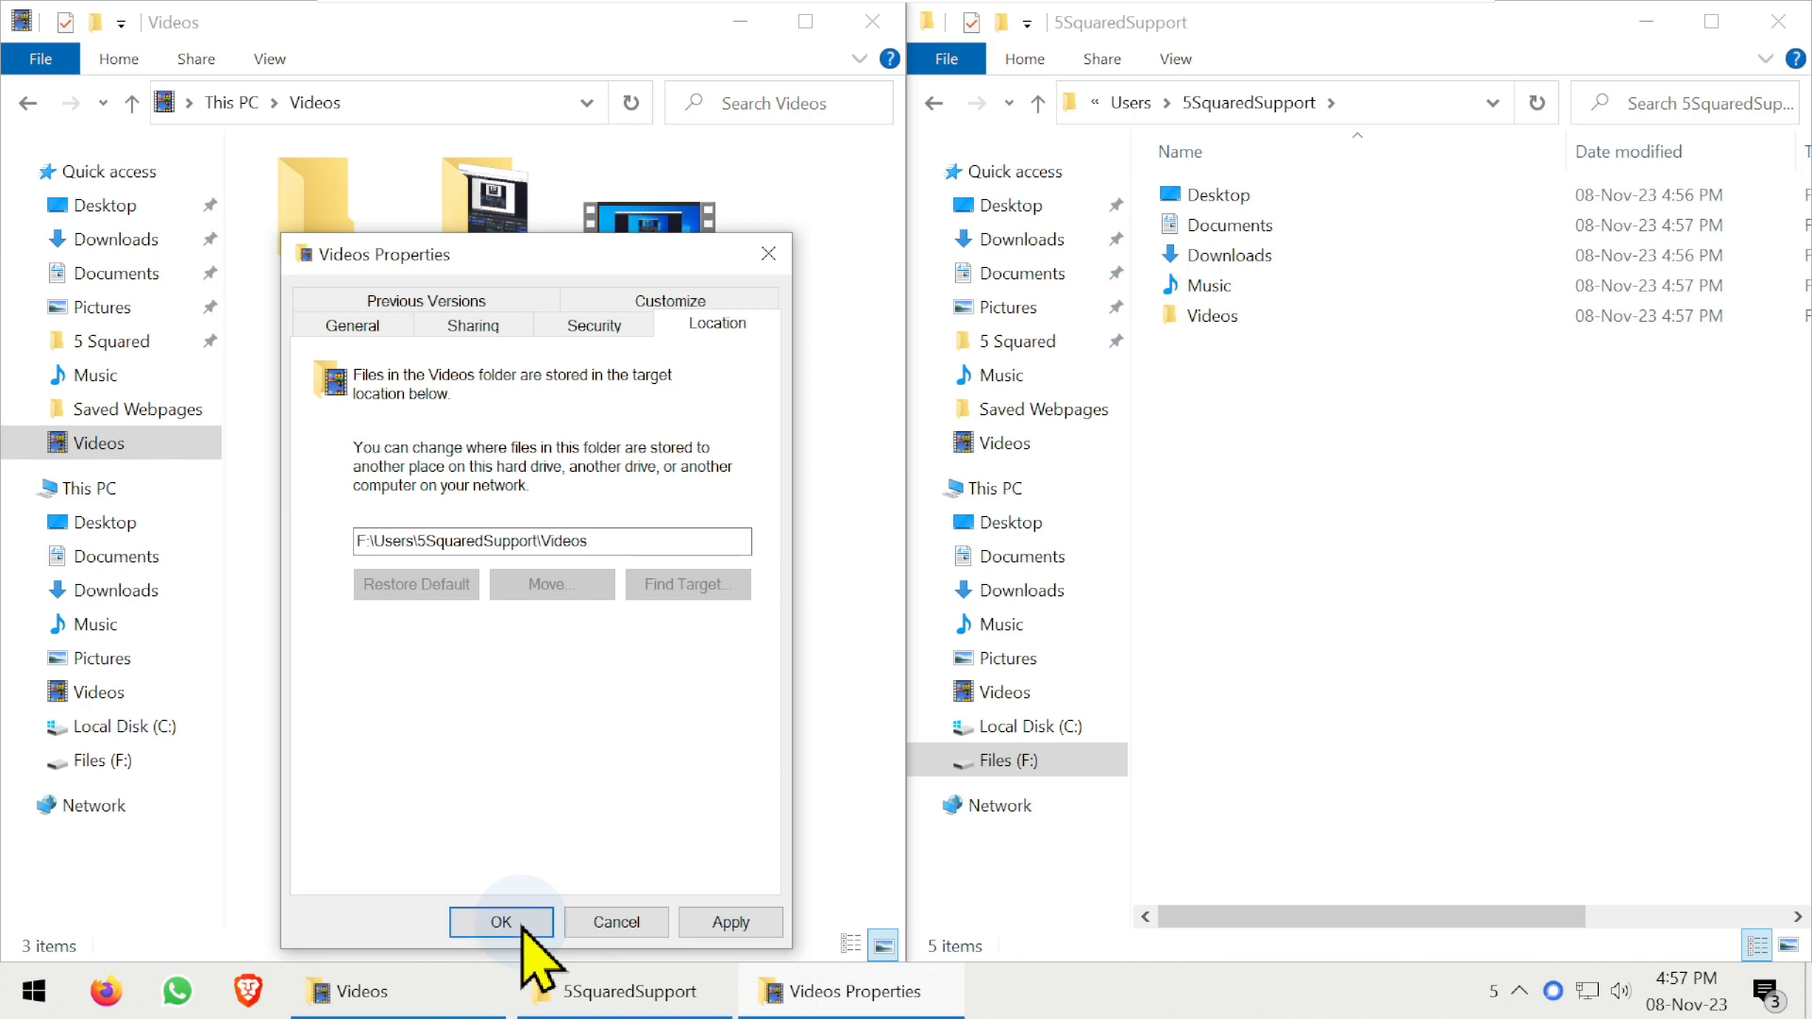
left_click(604, 648)
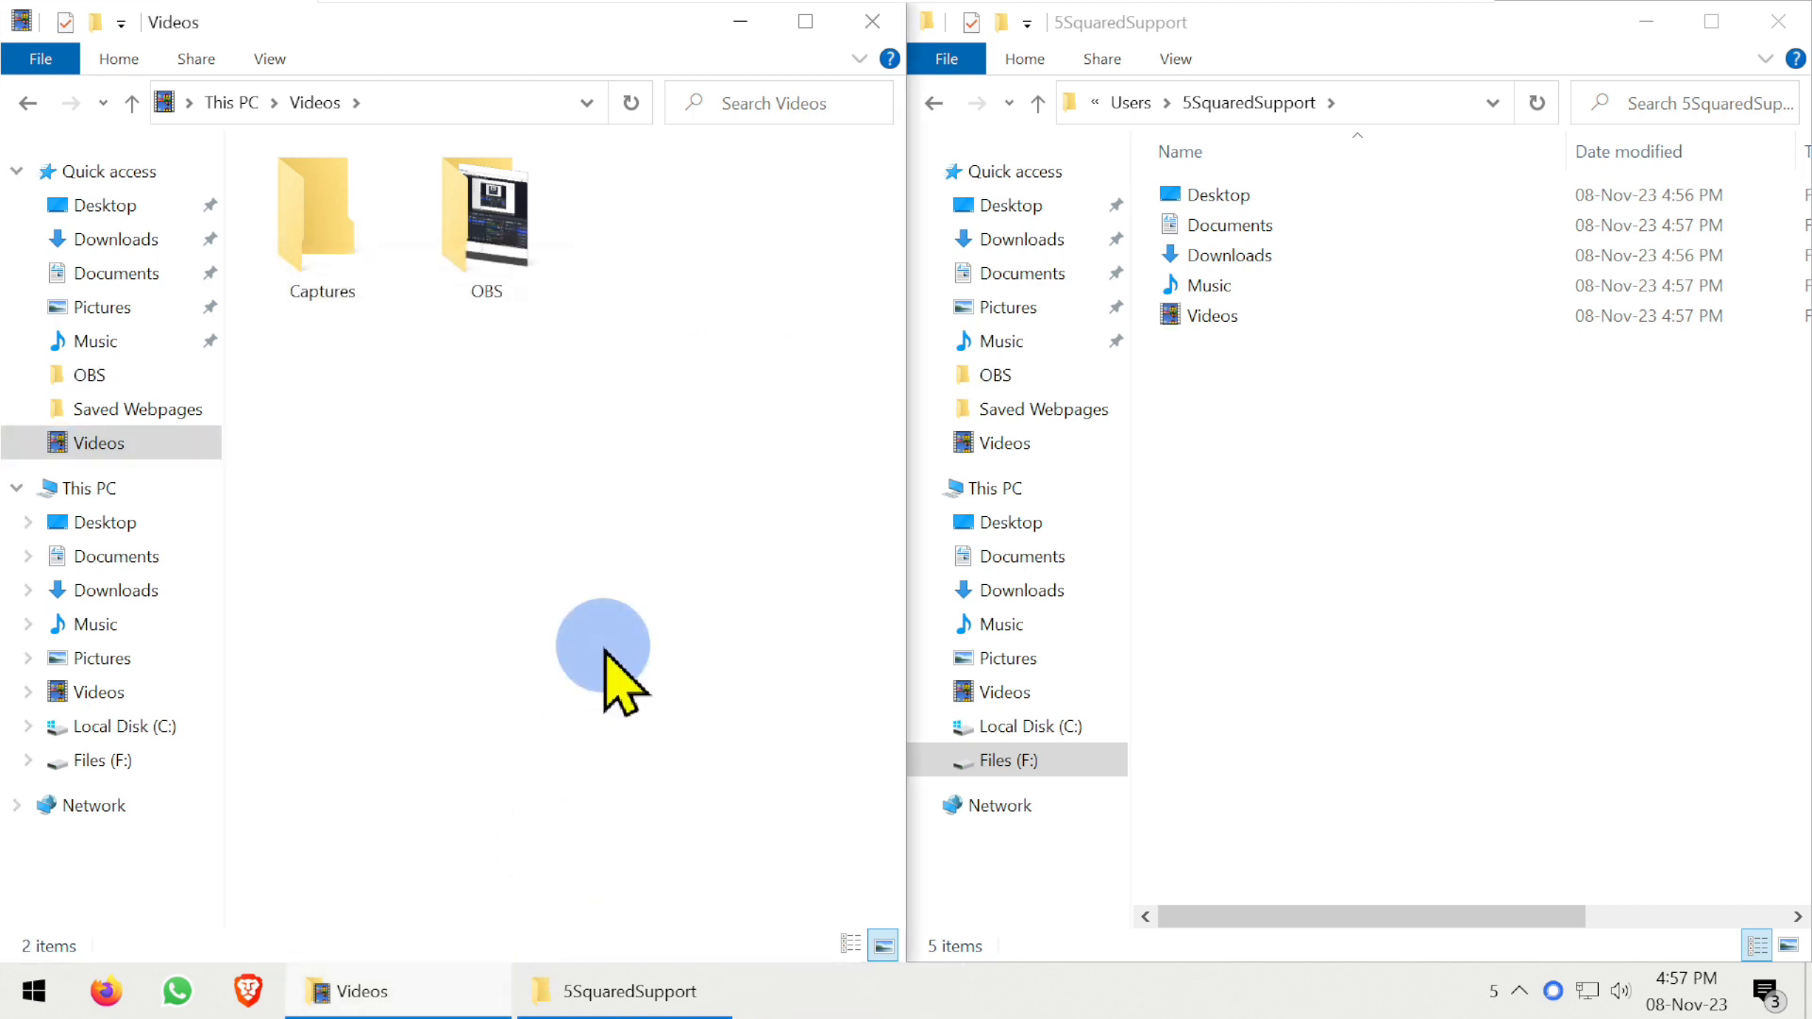
Step: Examine the relocated user folders, and compare the top-level contents of Files (F:) with those of Local Disk (C:)
left_click(1227, 285)
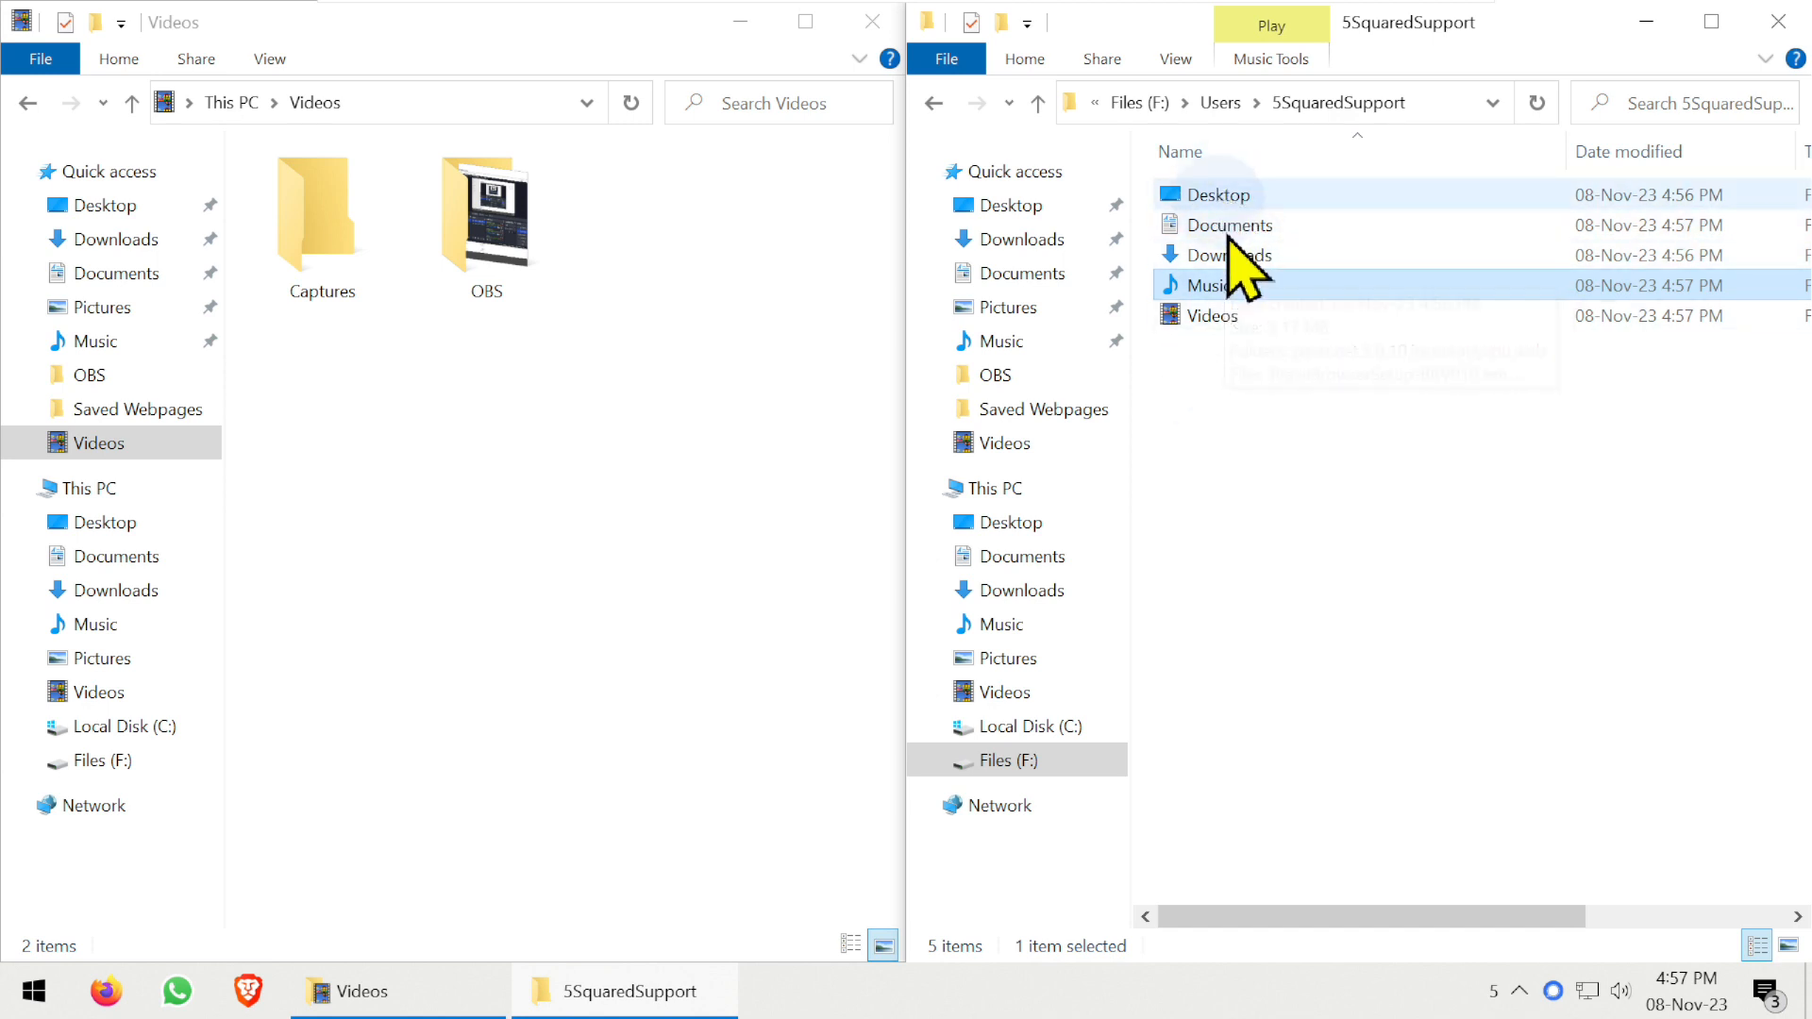
left_click(1049, 759)
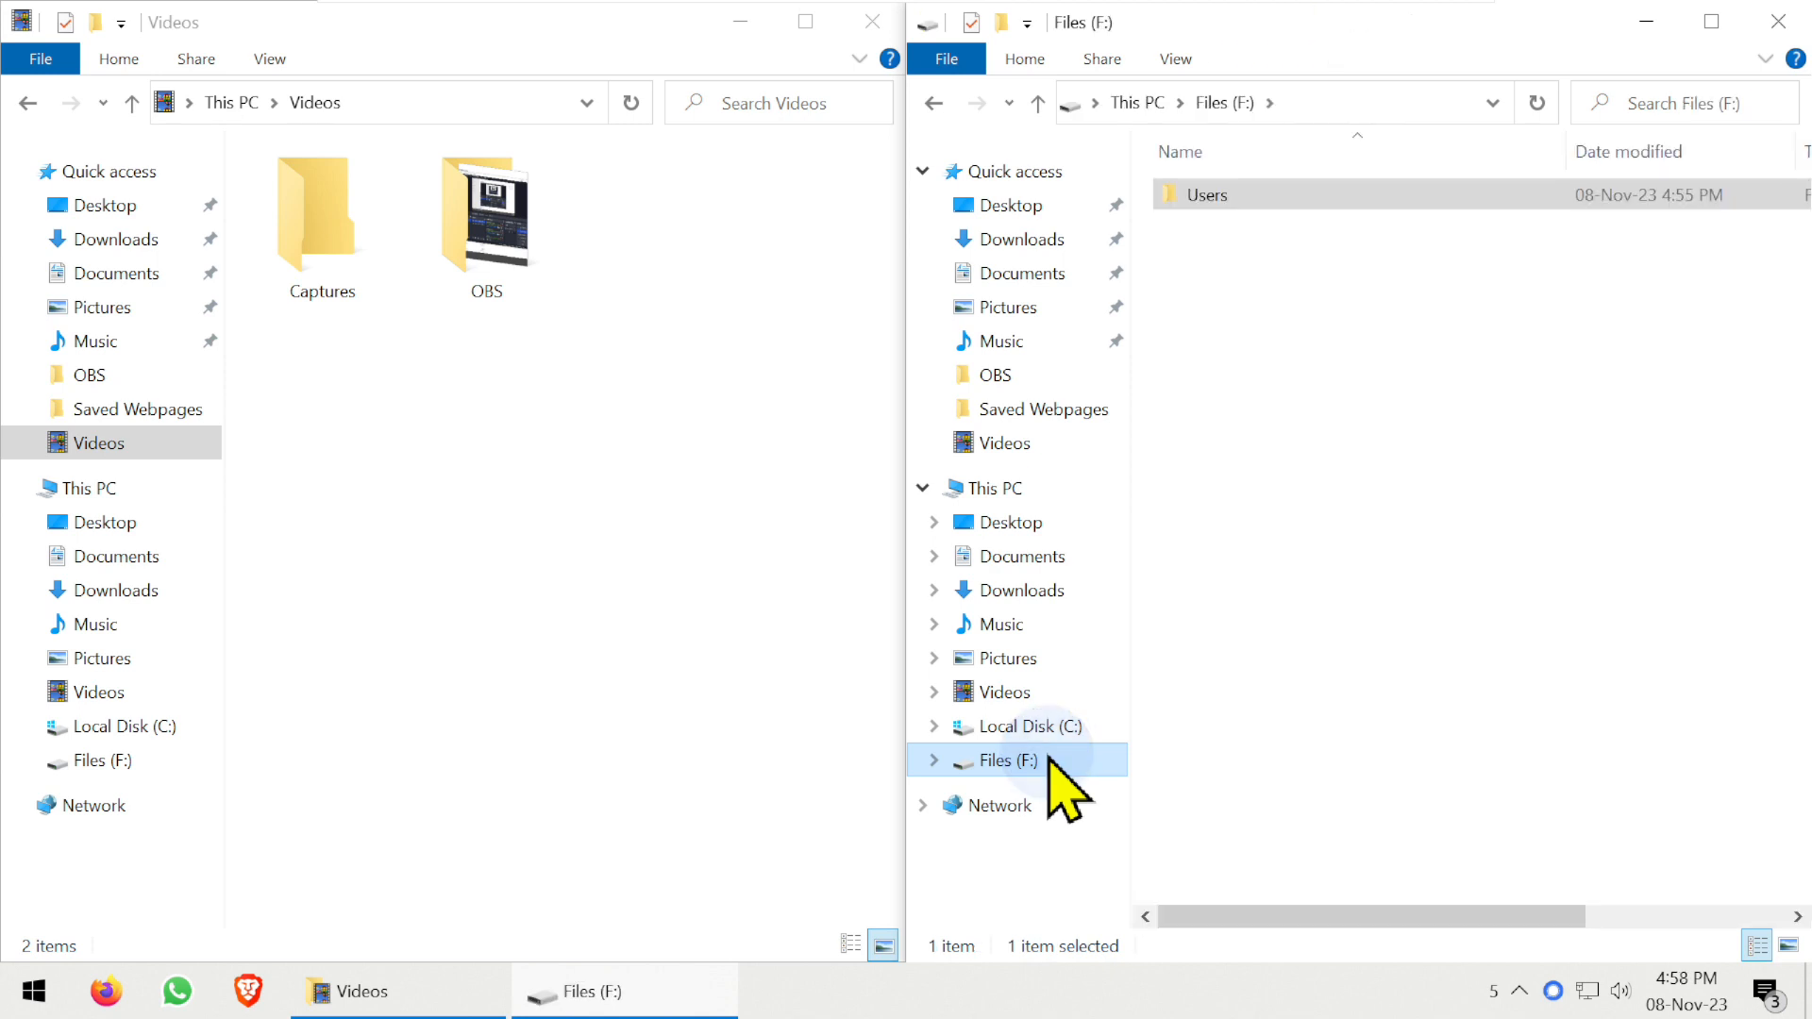
left_click(1389, 660)
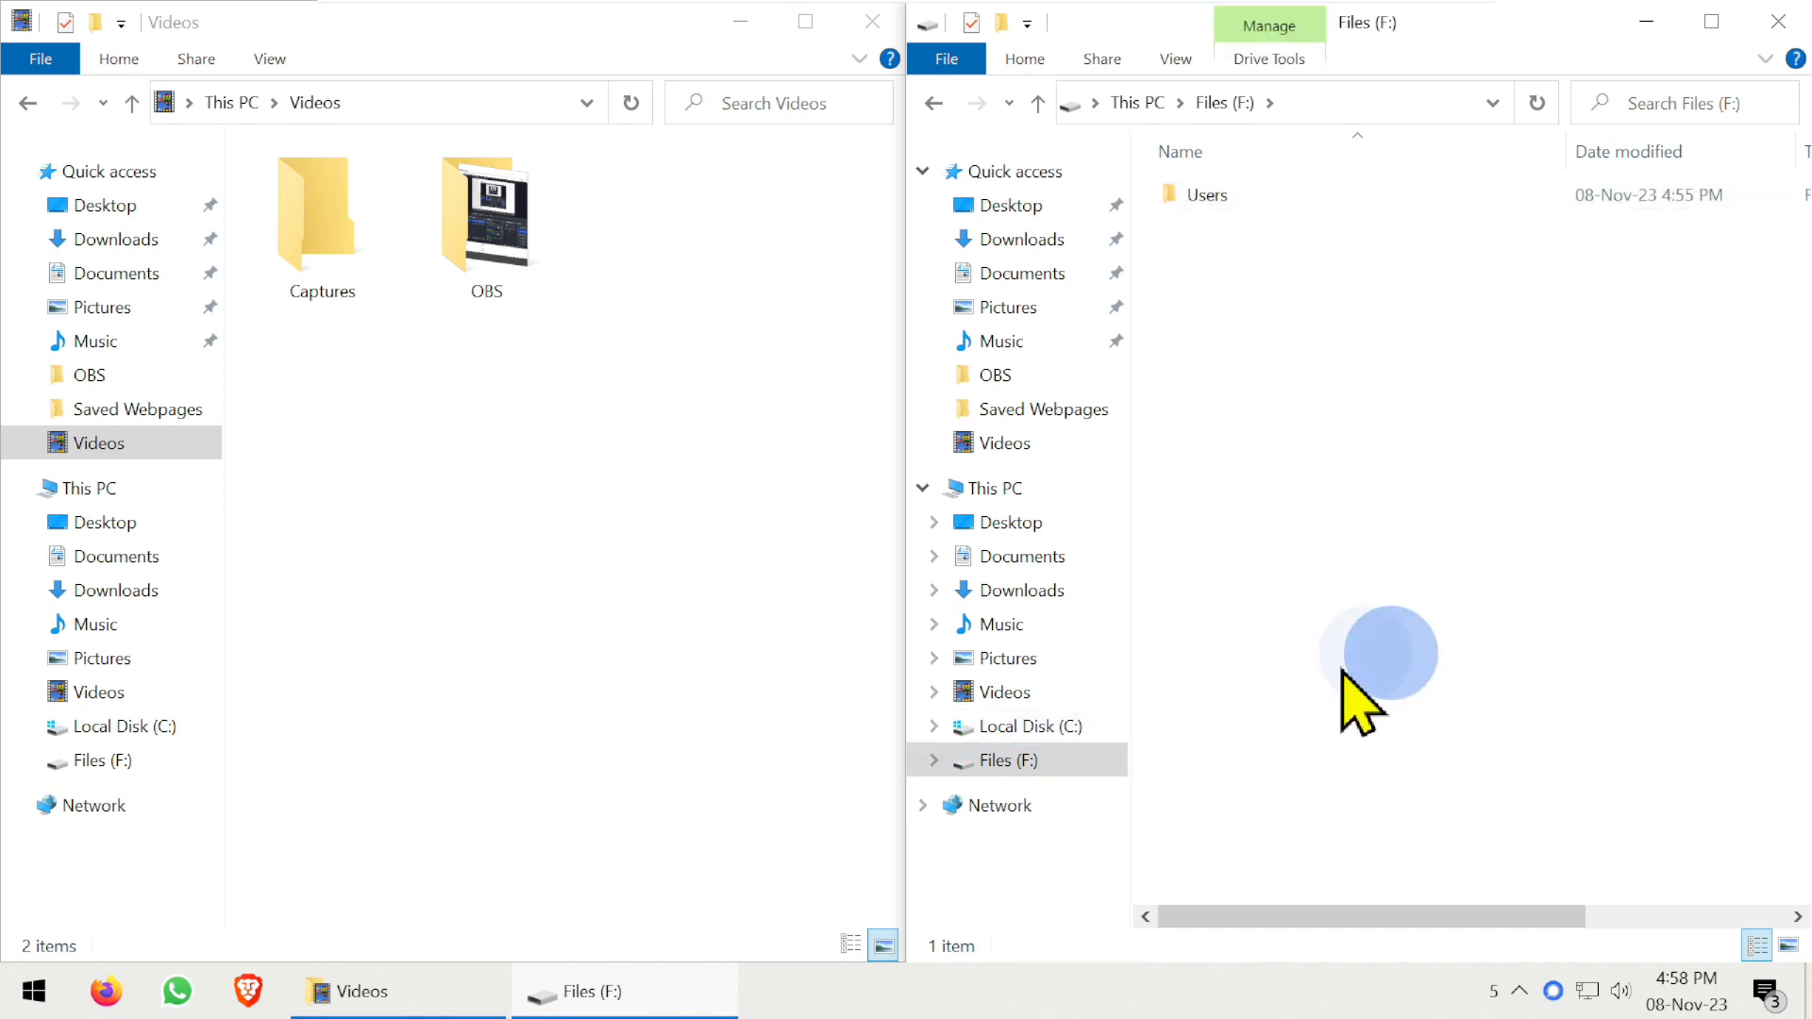
left_click(1038, 719)
left_click(1299, 736)
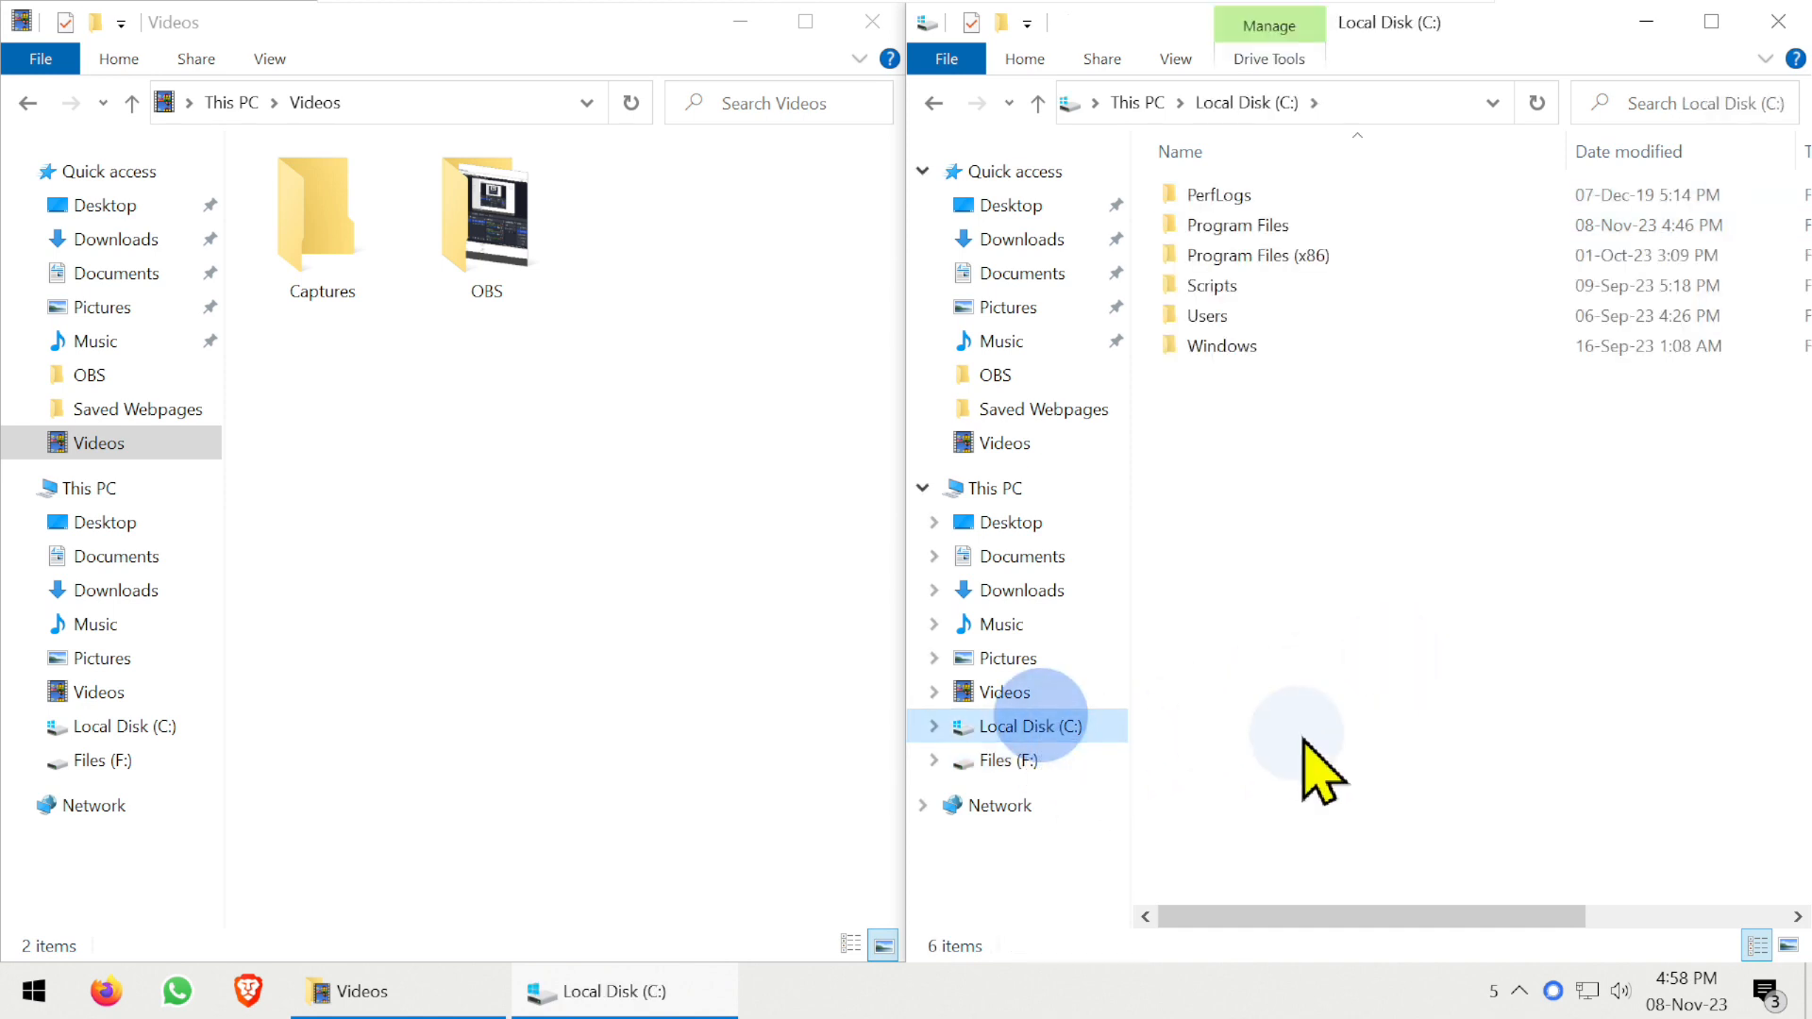
left_click(1033, 764)
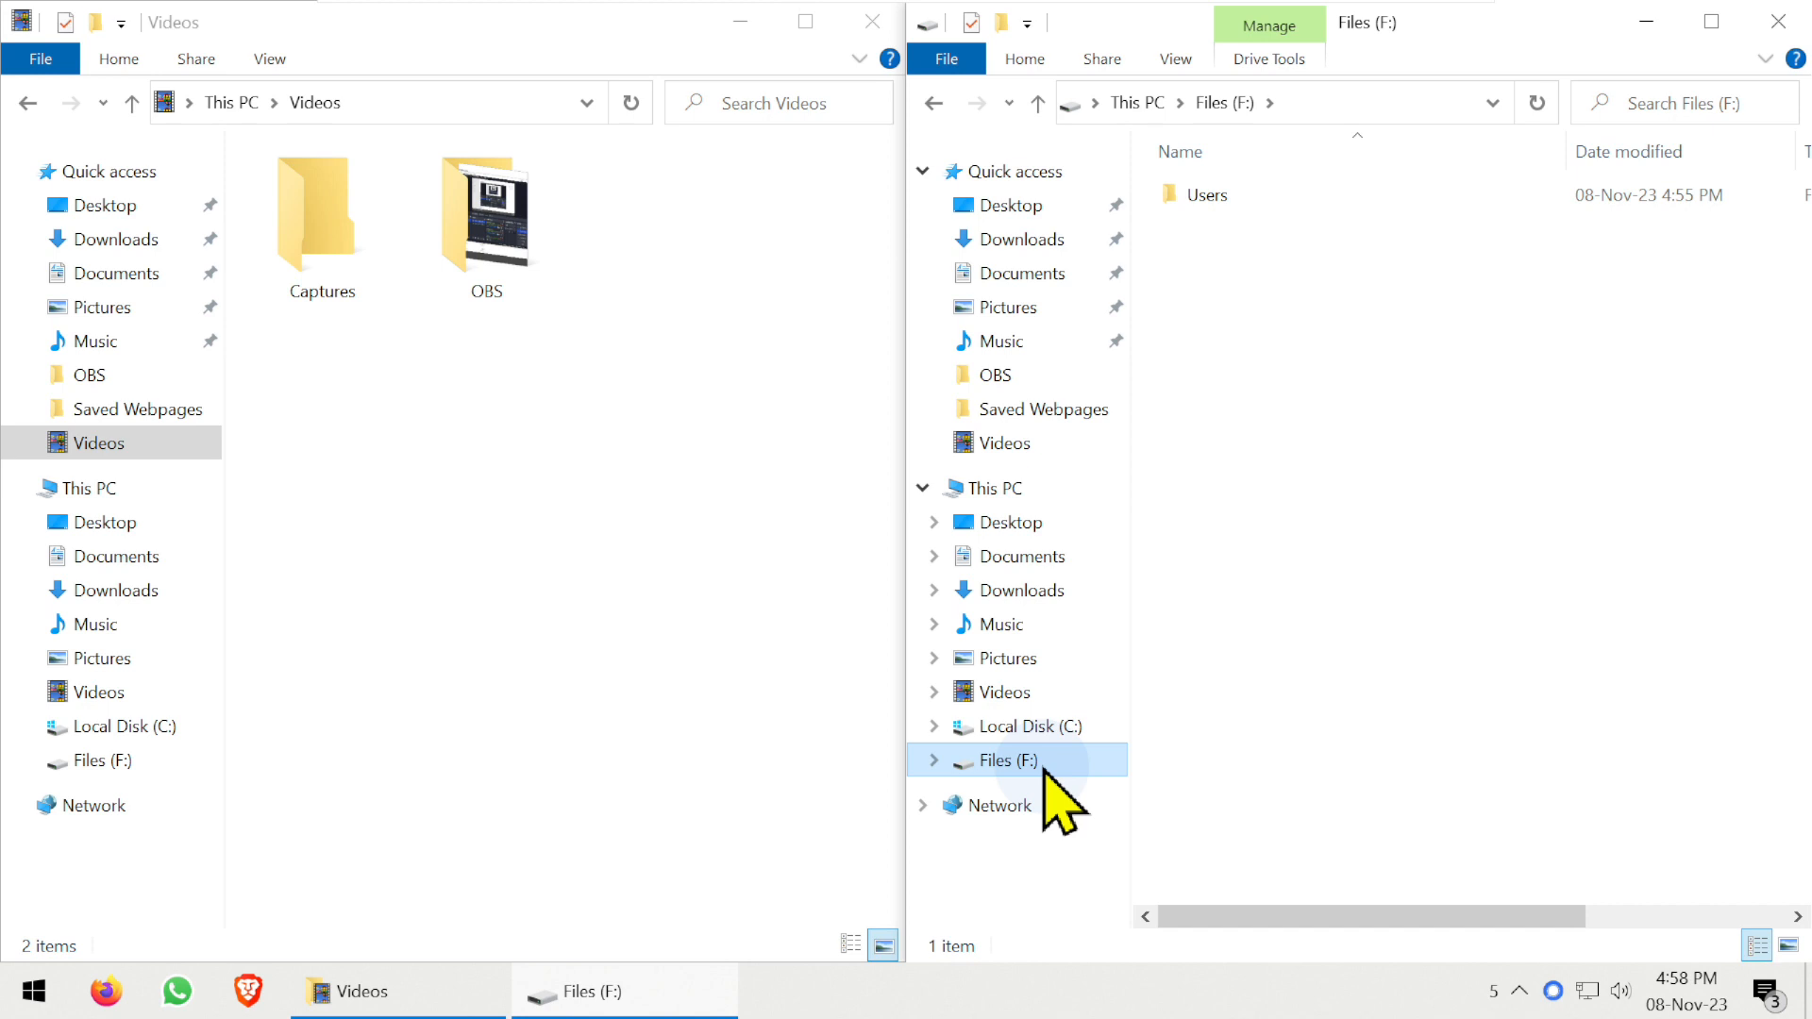
left_click(1049, 757)
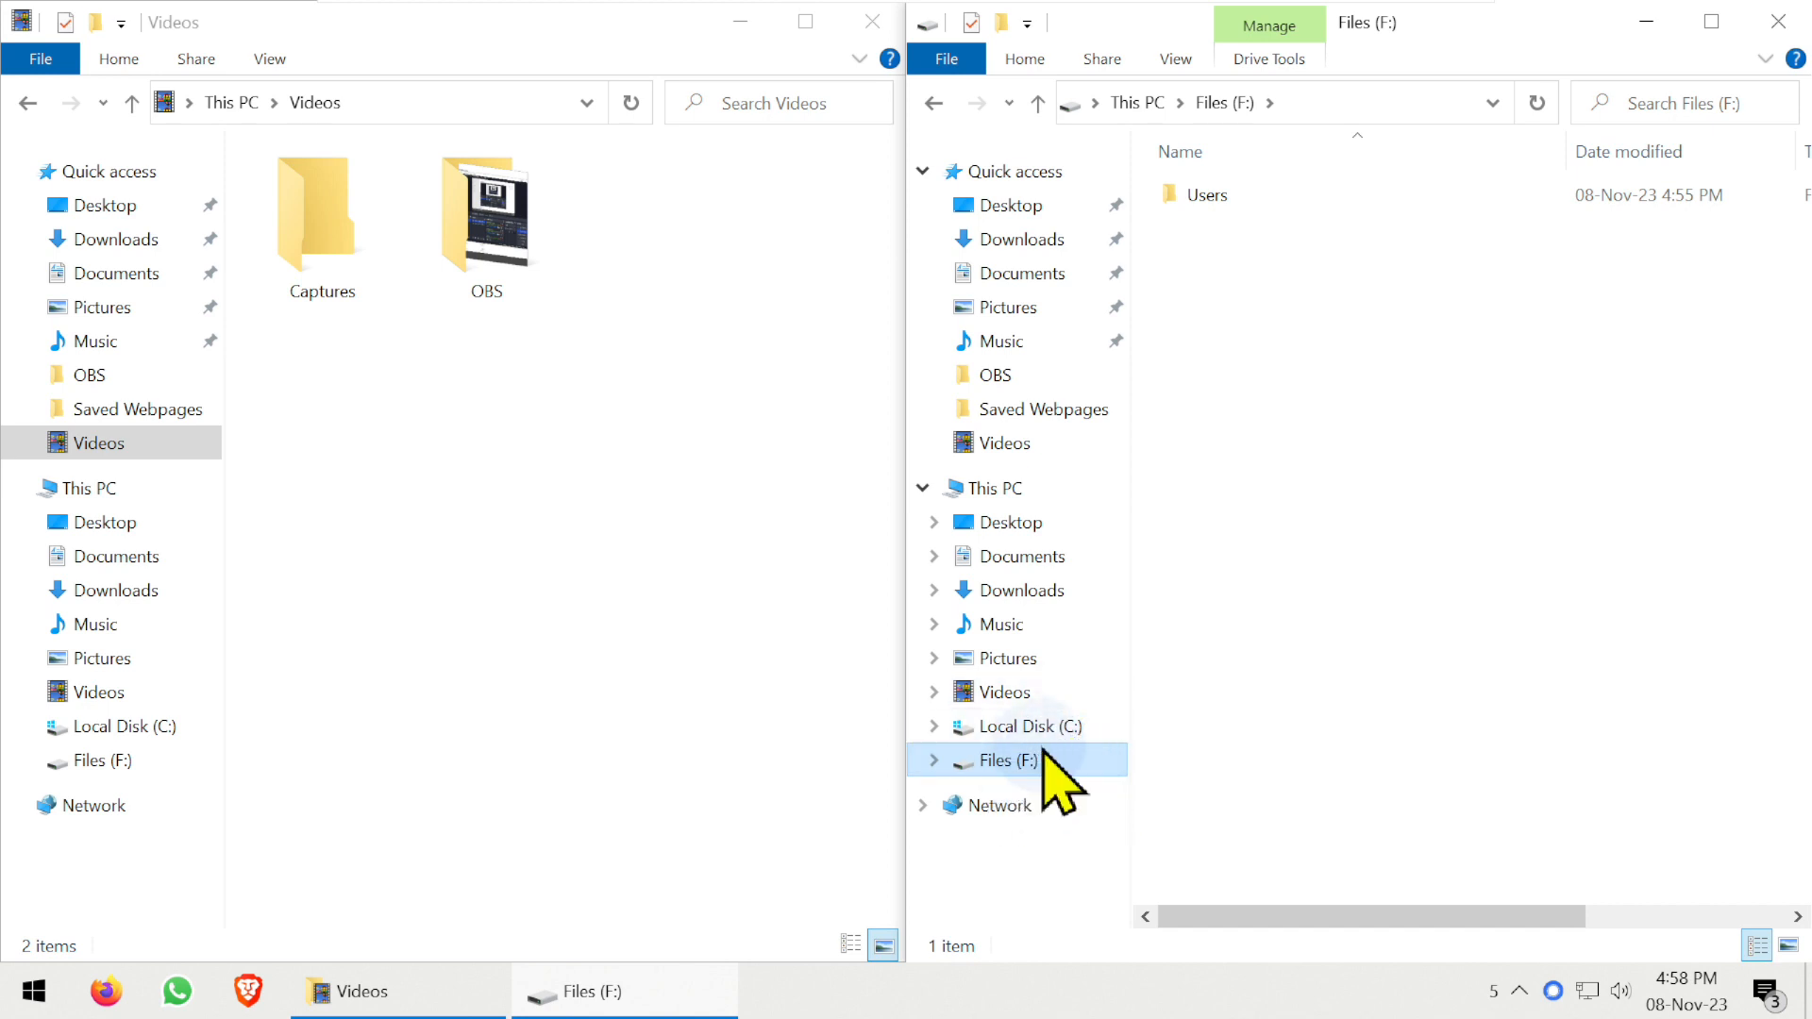
left_click(1046, 733)
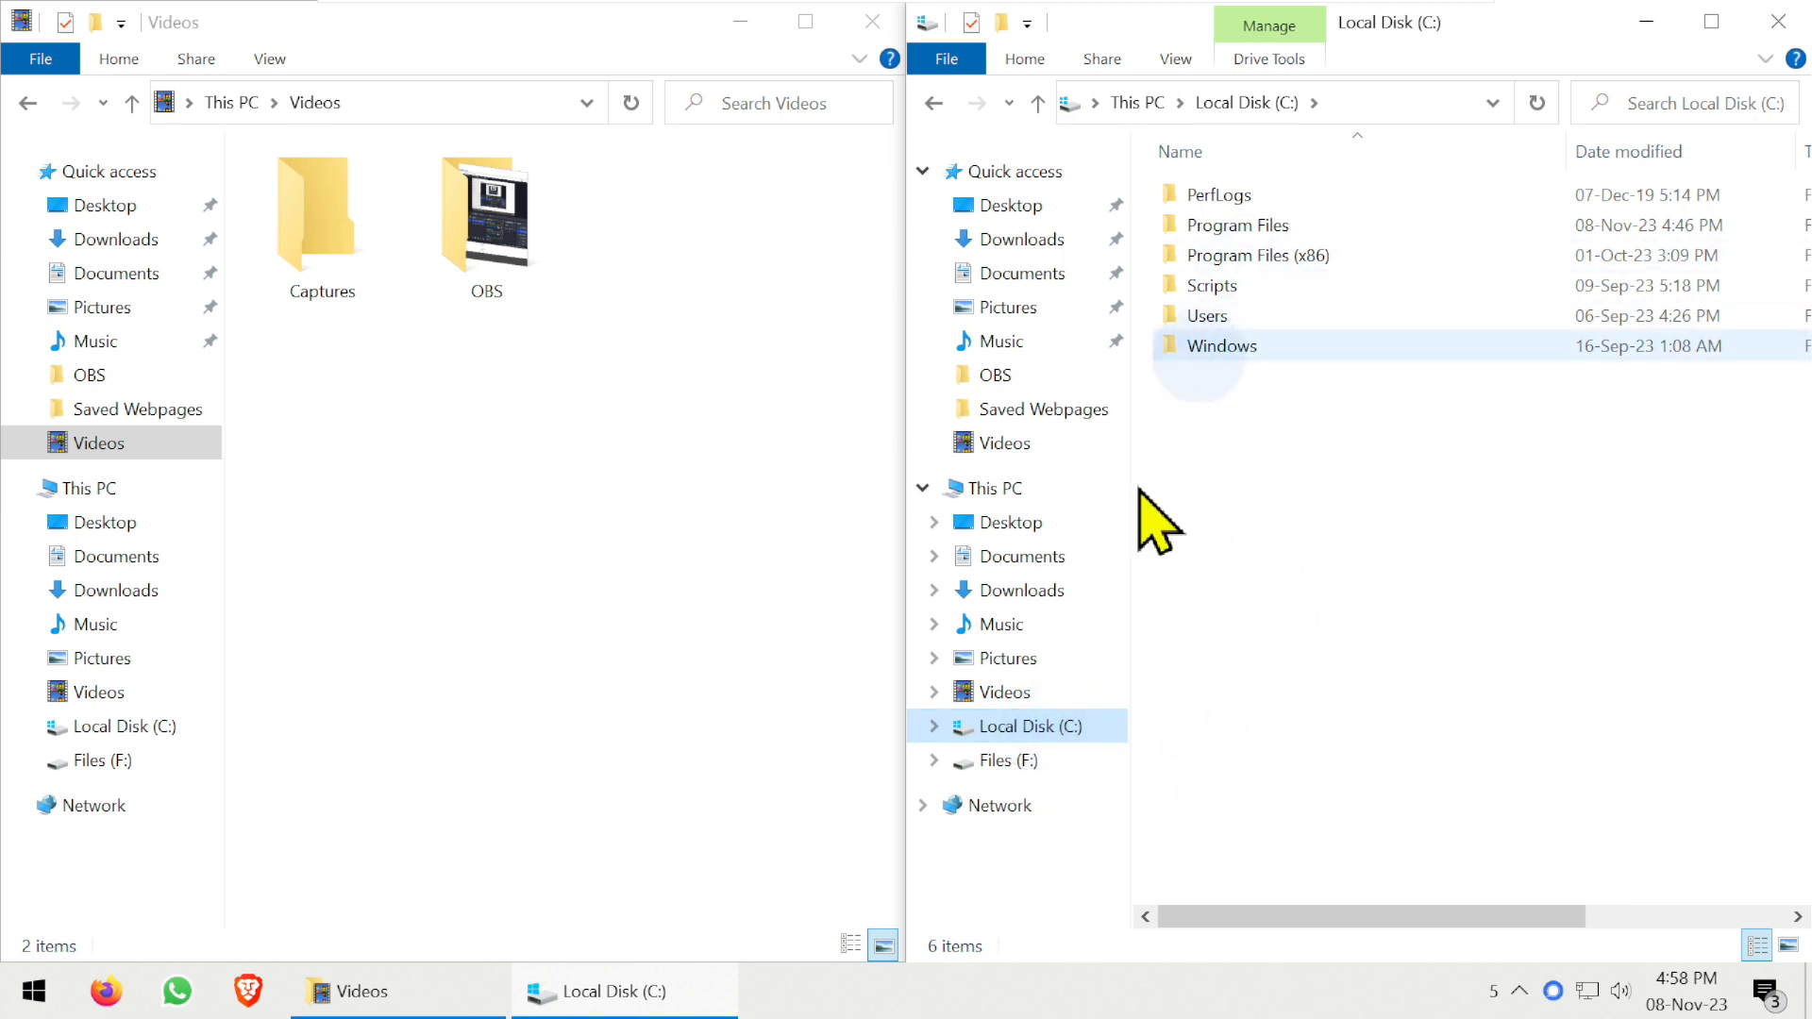
left_click(1224, 661)
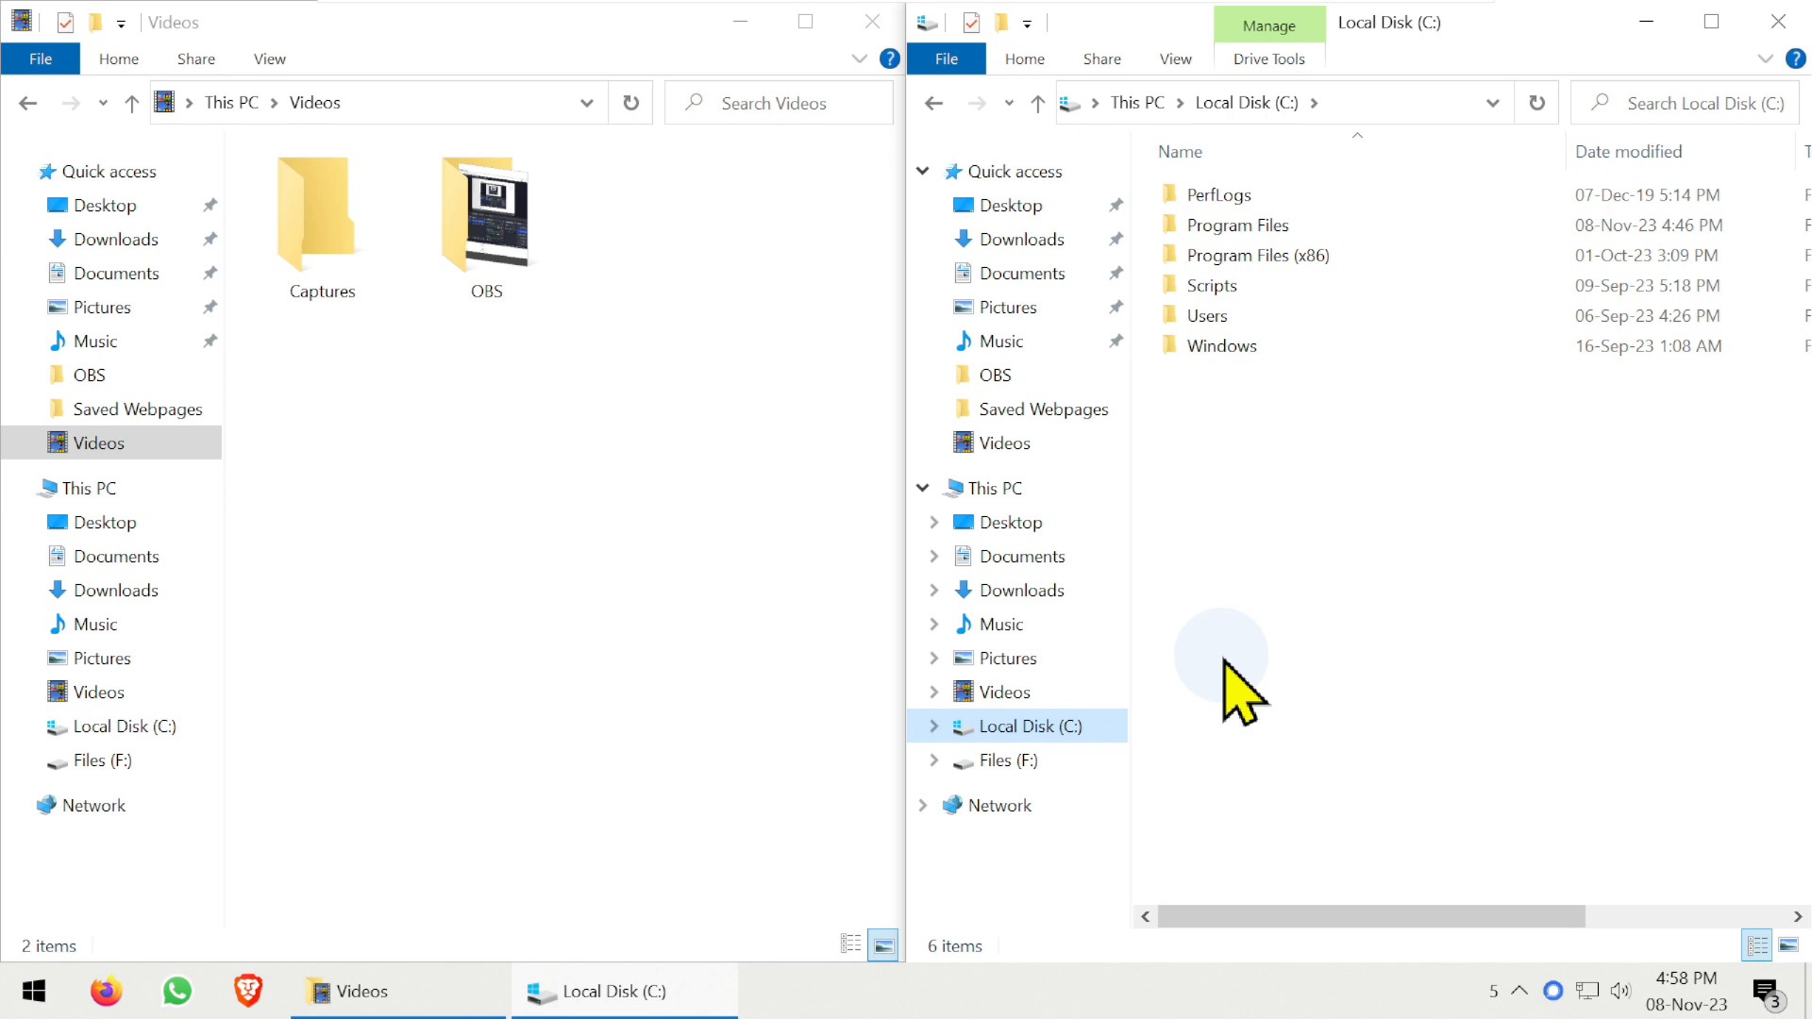
left_click(1052, 722)
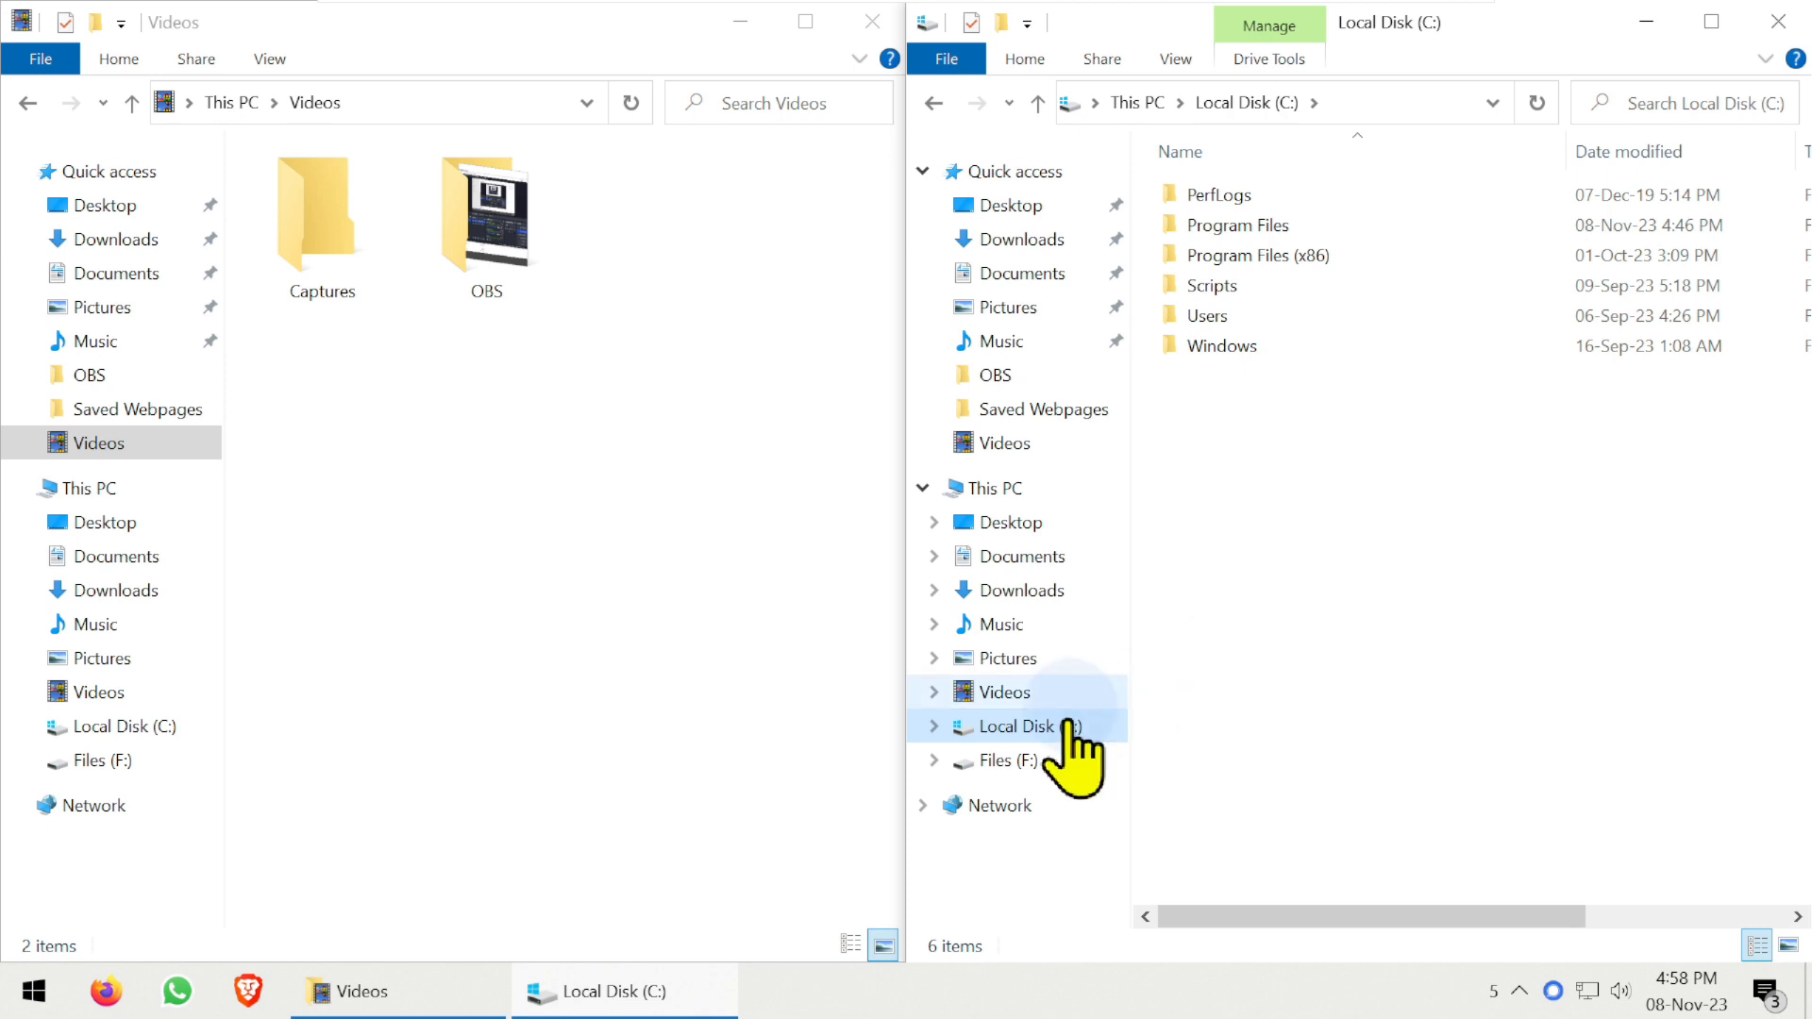
left_click(1034, 760)
left_click(1242, 606)
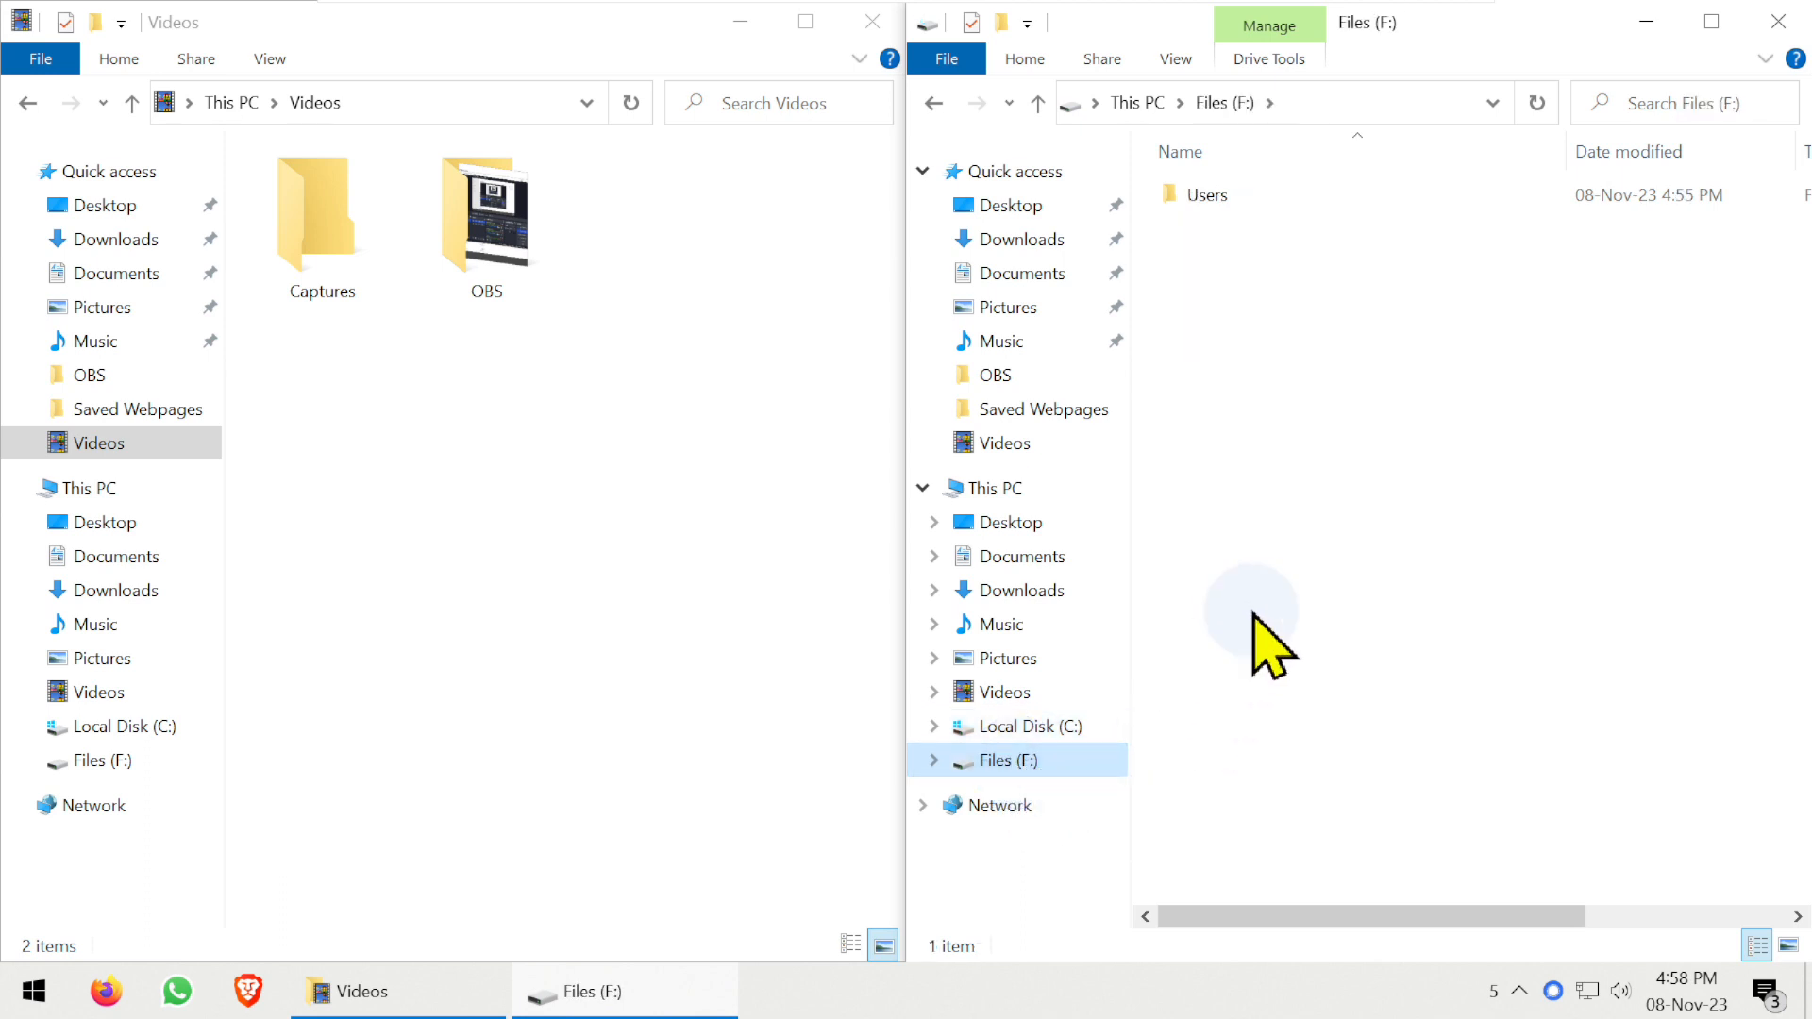
left_click(1033, 766)
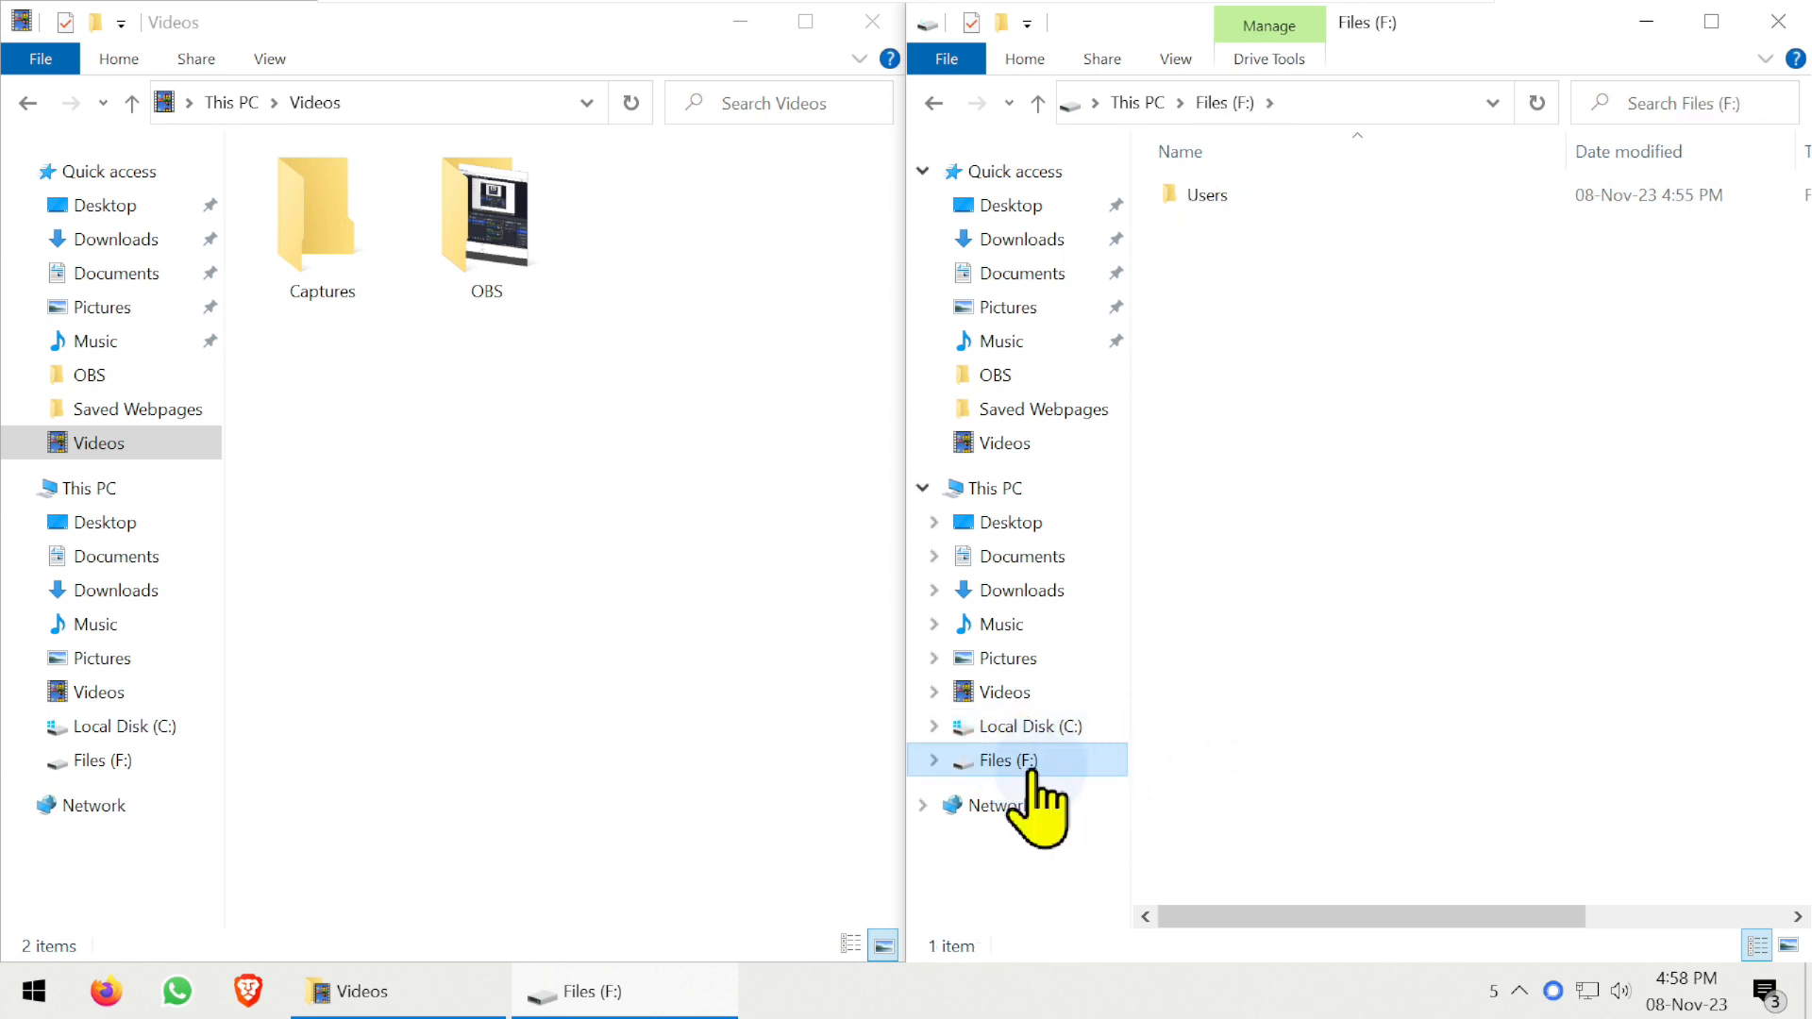
left_click(1312, 645)
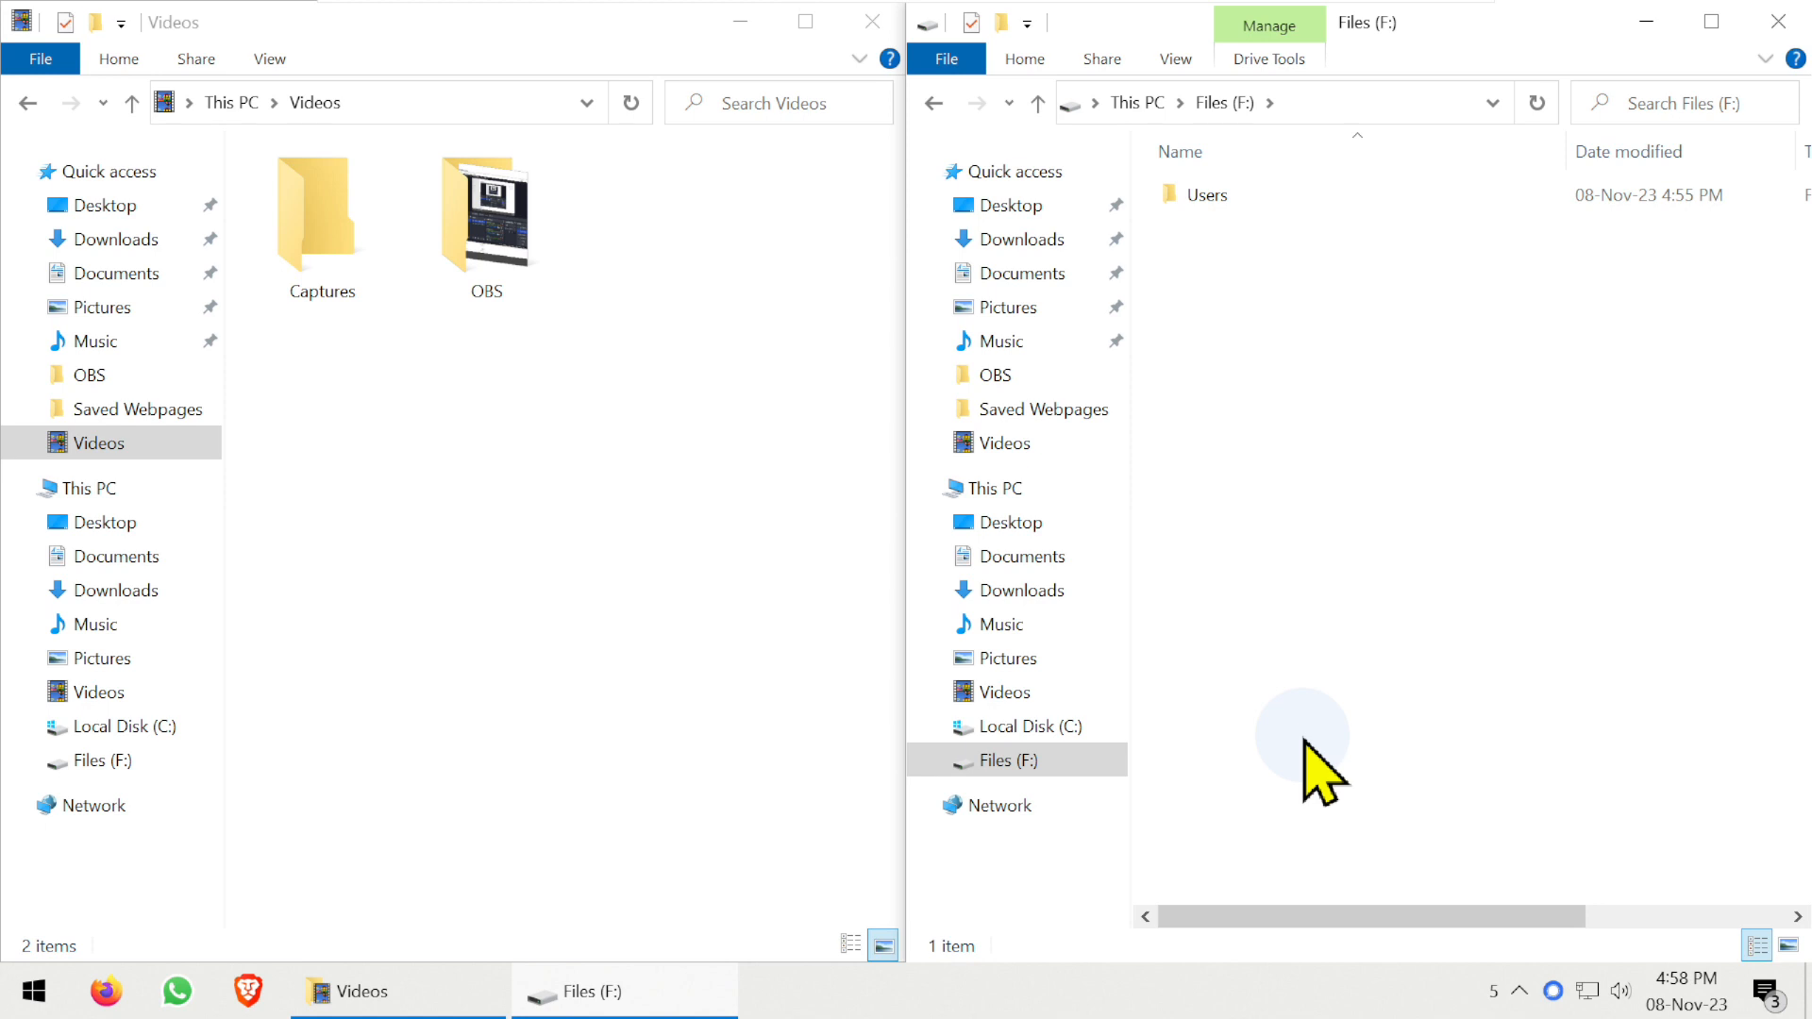
Step: Point out the Users folder on Files (F:) and minimize all open windows to show the desktop
left_click(1215, 198)
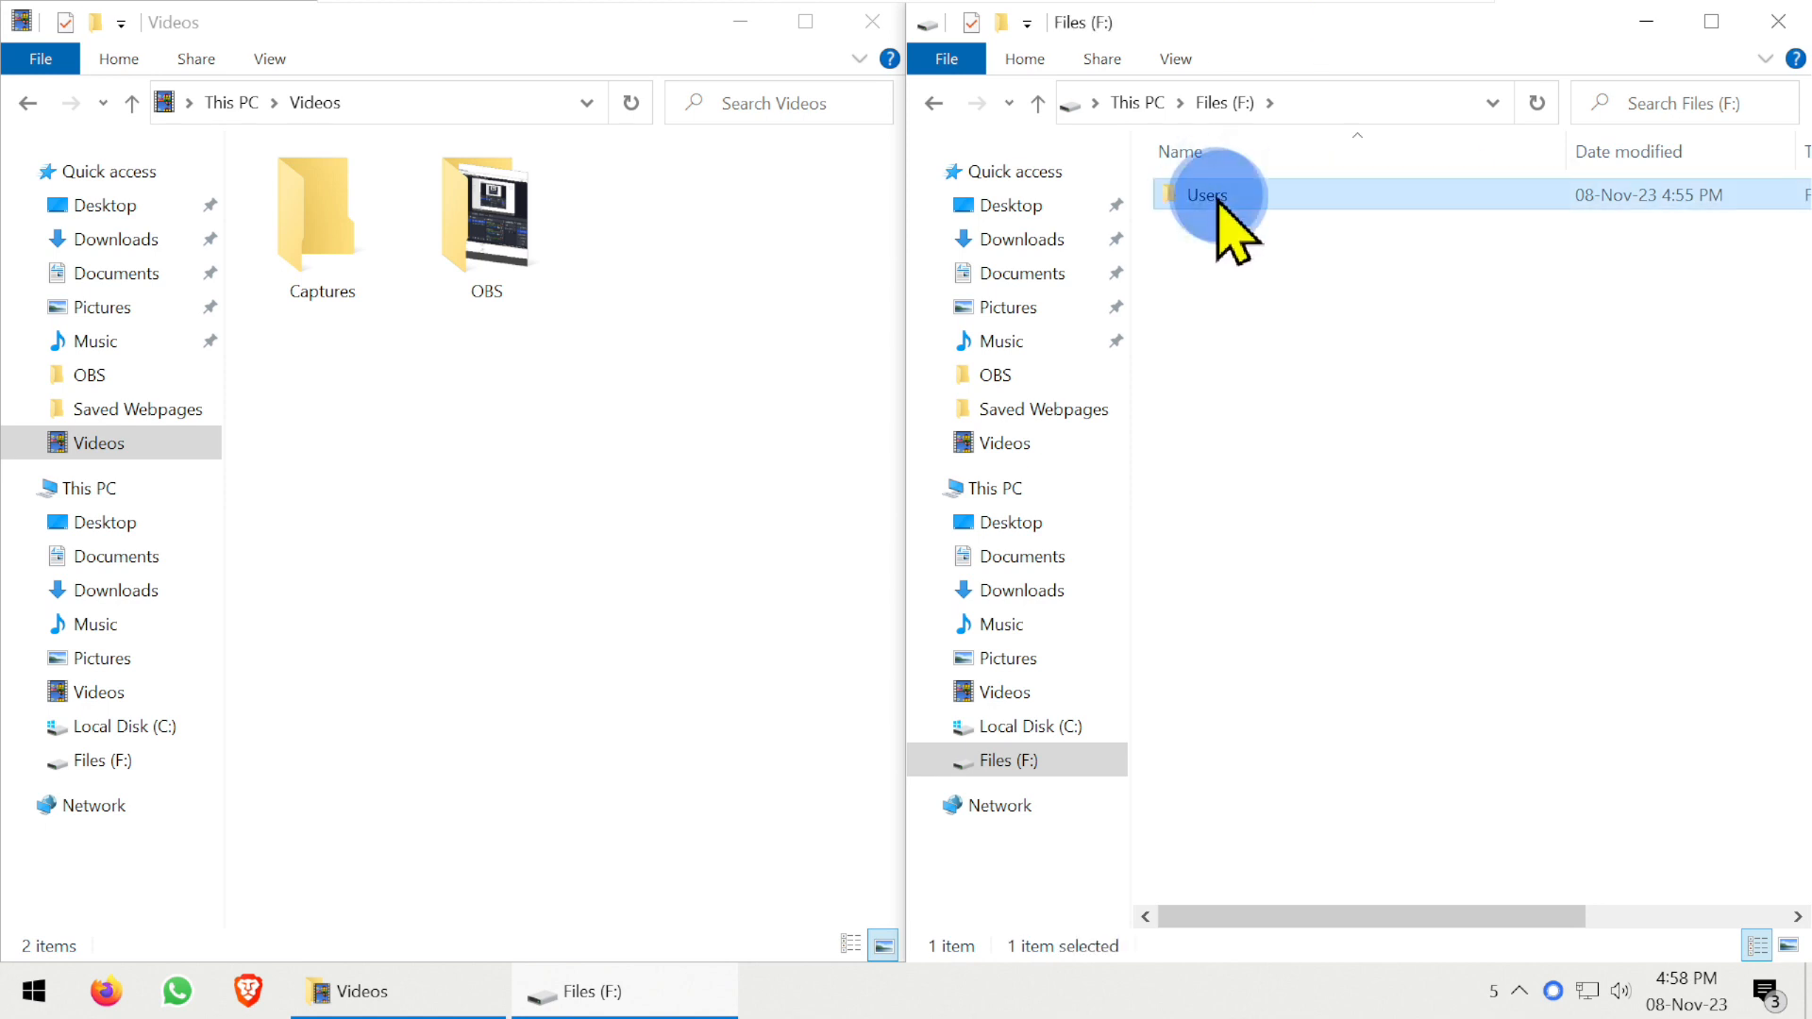
left_click(1393, 270)
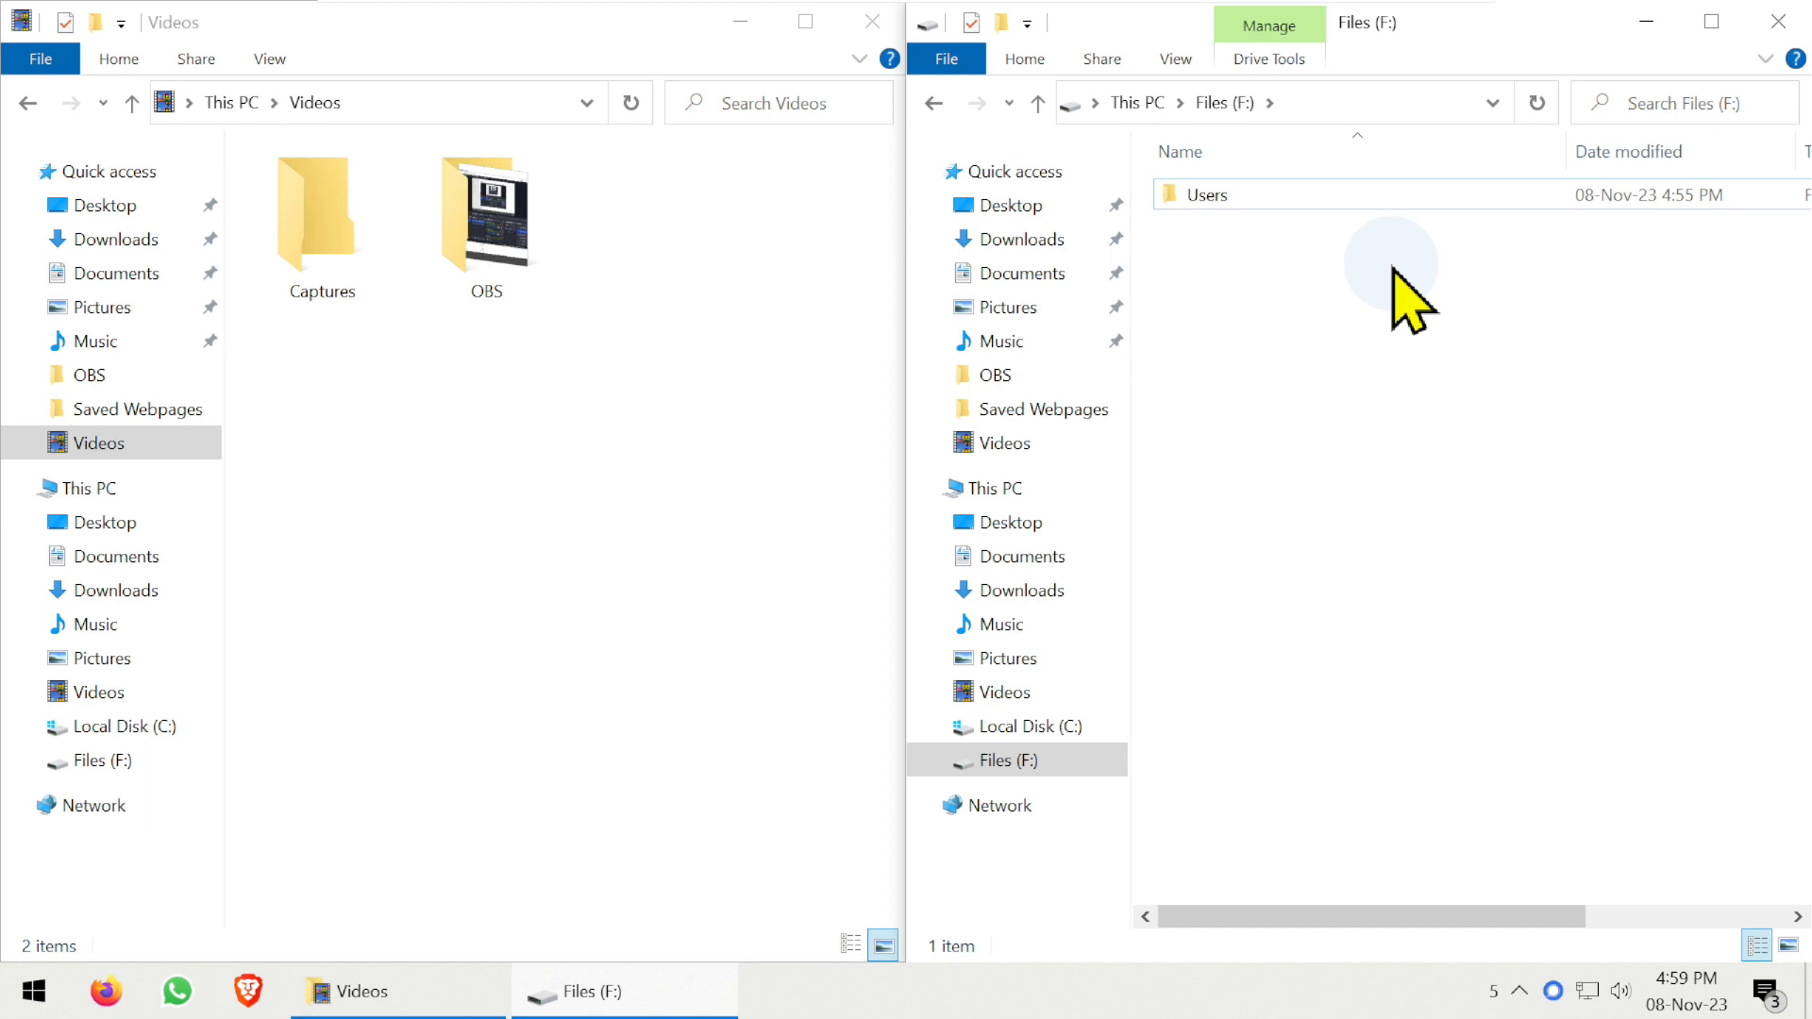
key("super+d")
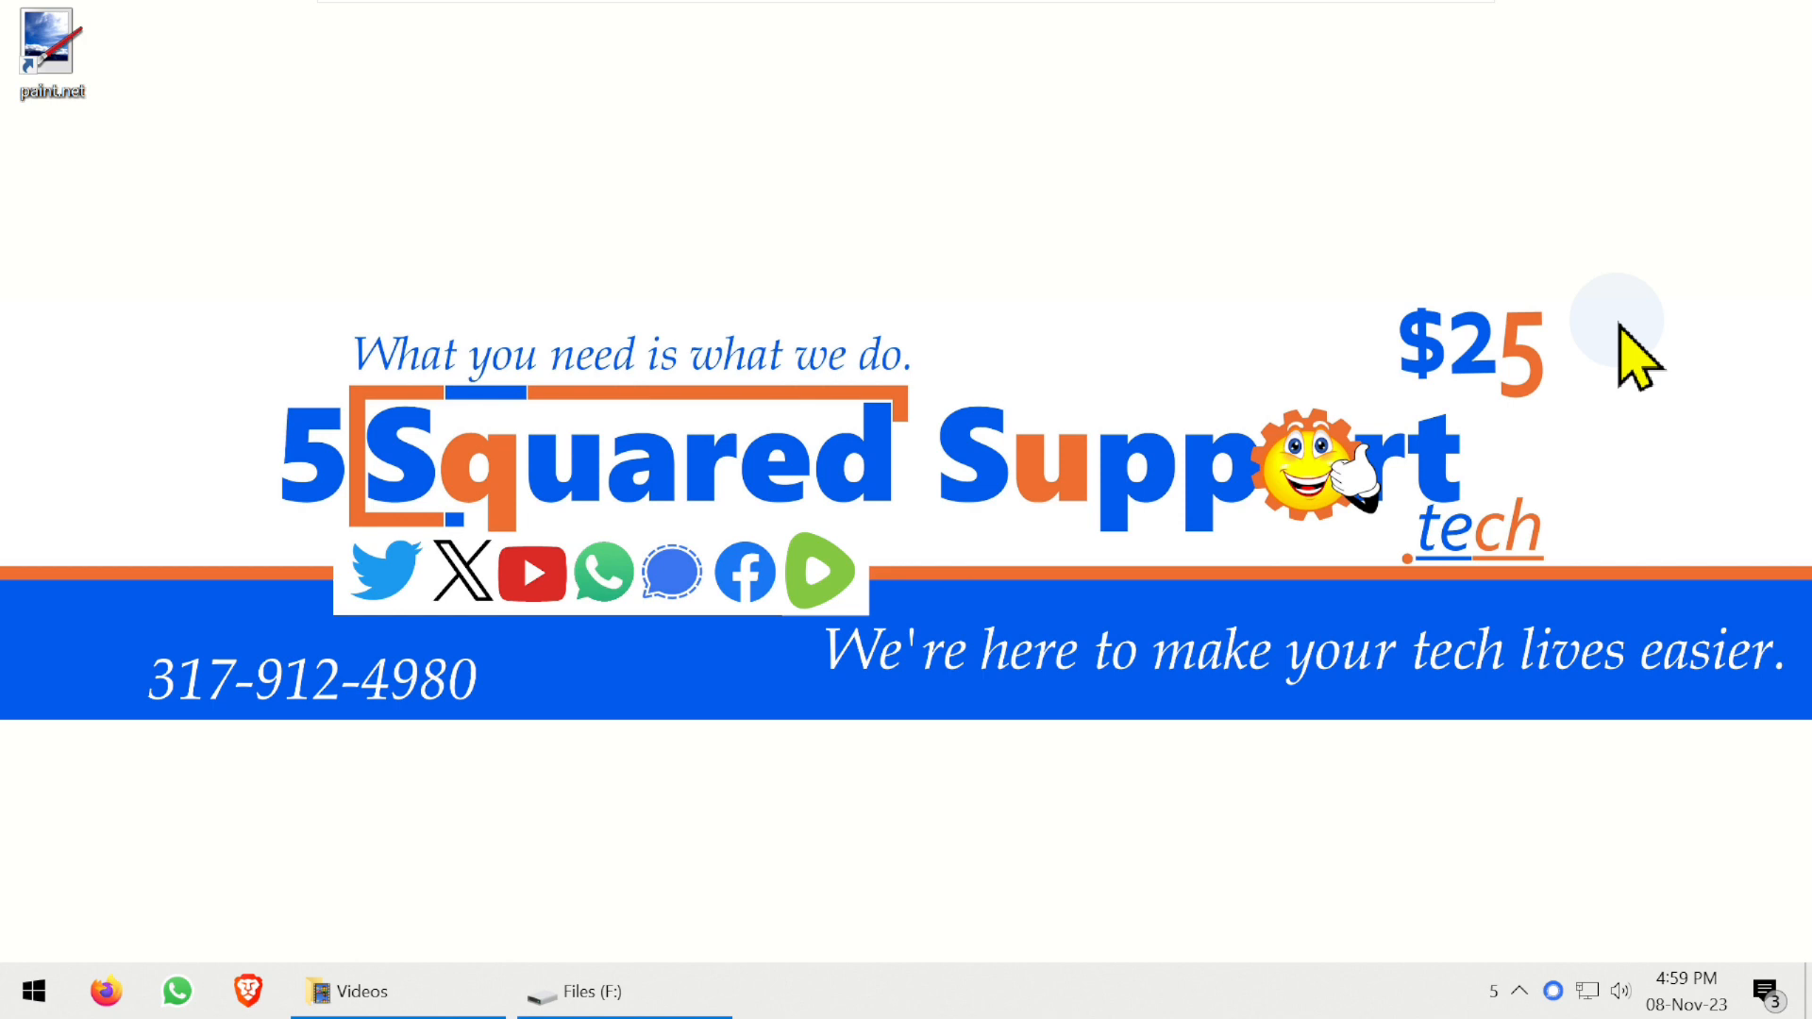